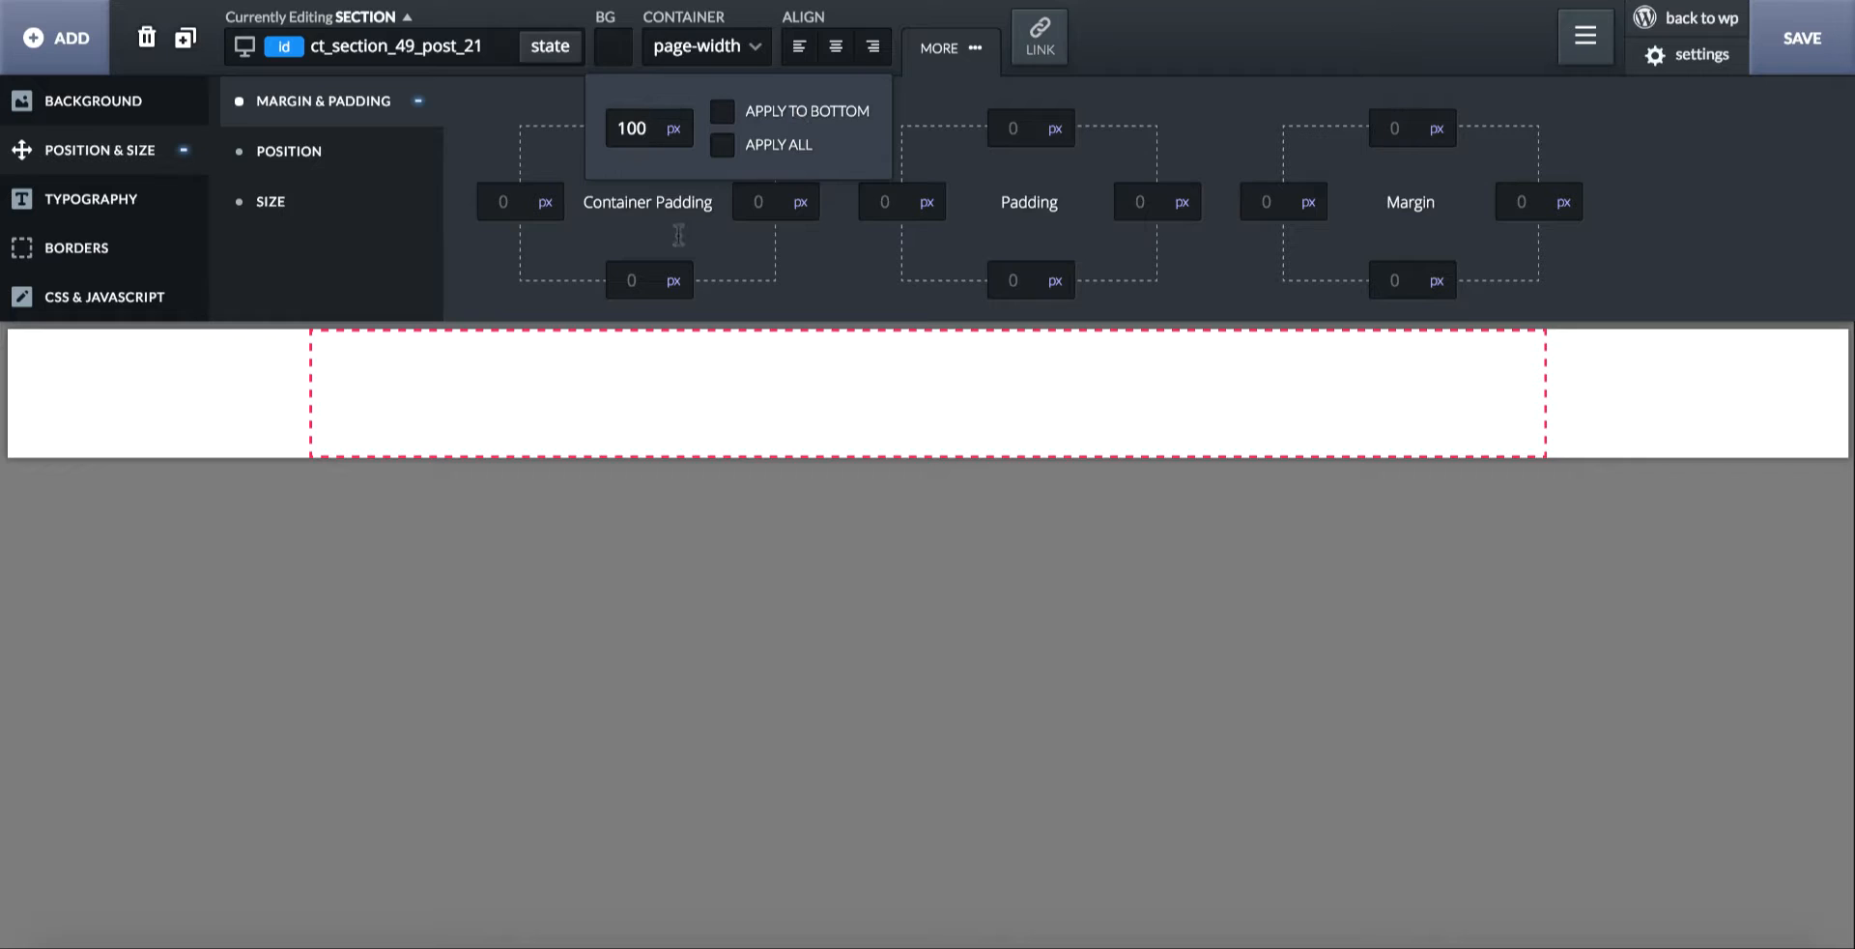
- Set the section's bottom container padding to 100 px
left_click(631, 280)
type("100")
left_click(795, 470)
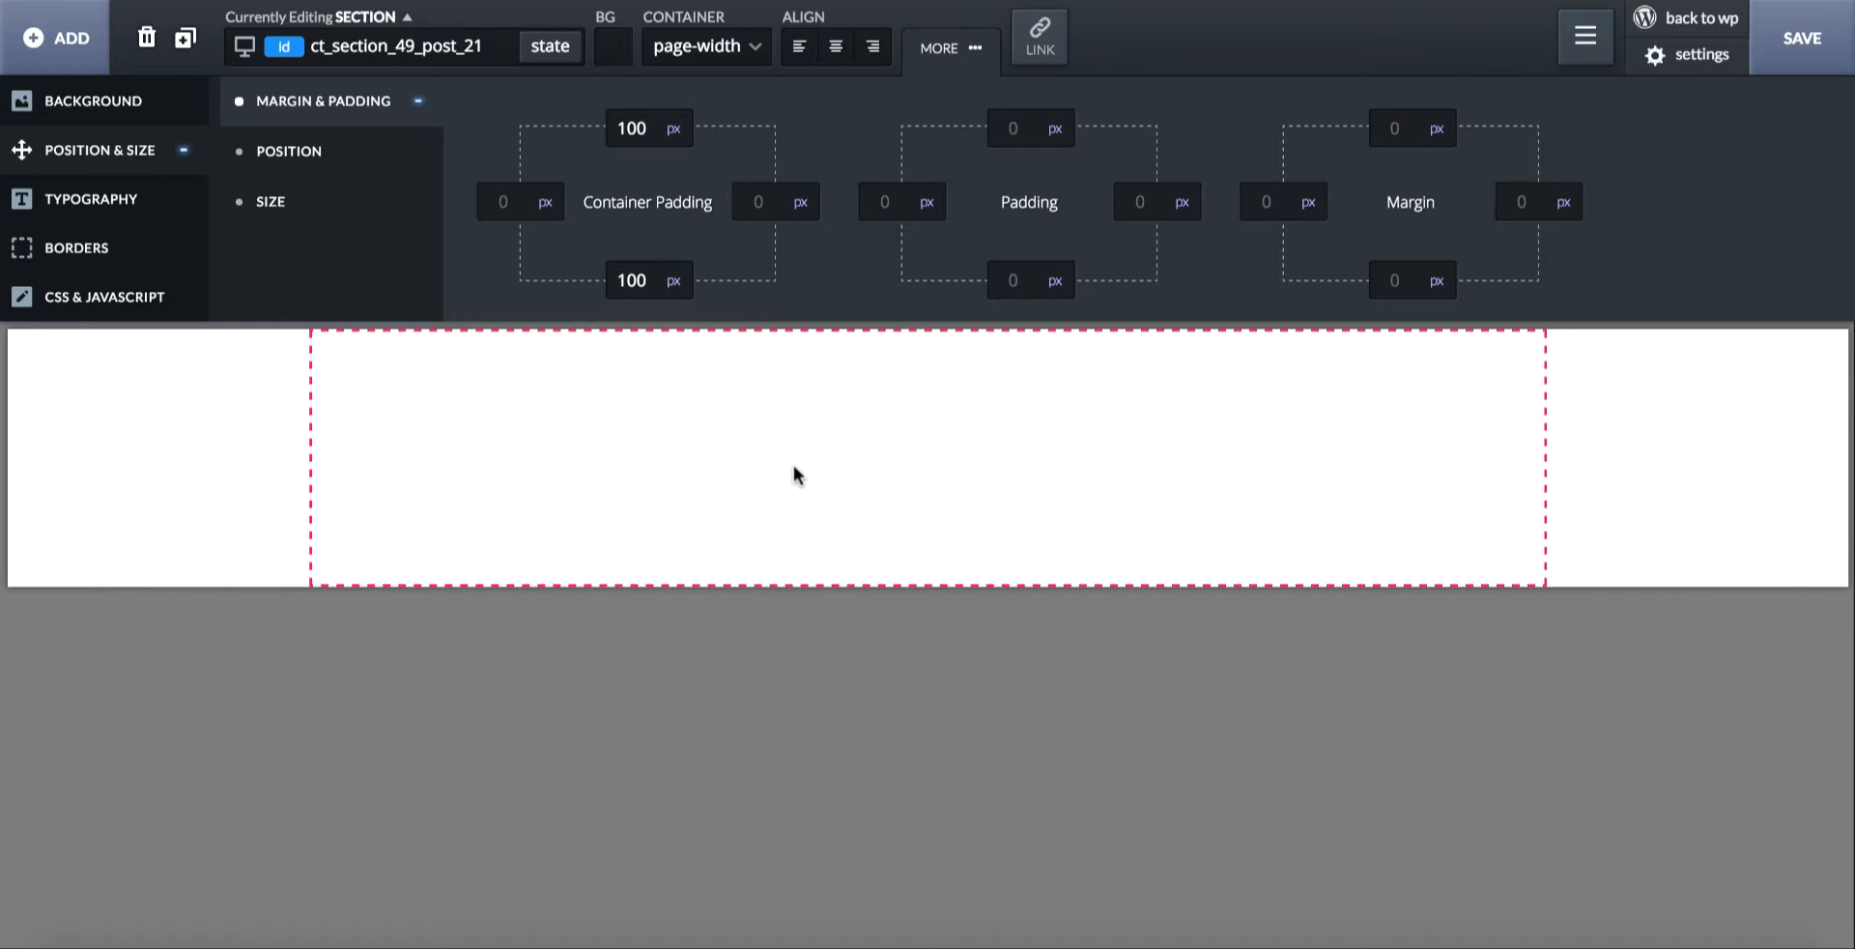
- Add a heading reading "These are my nice icon boxes." to the section and center-align the section's content
left_click(104, 62)
left_click(720, 124)
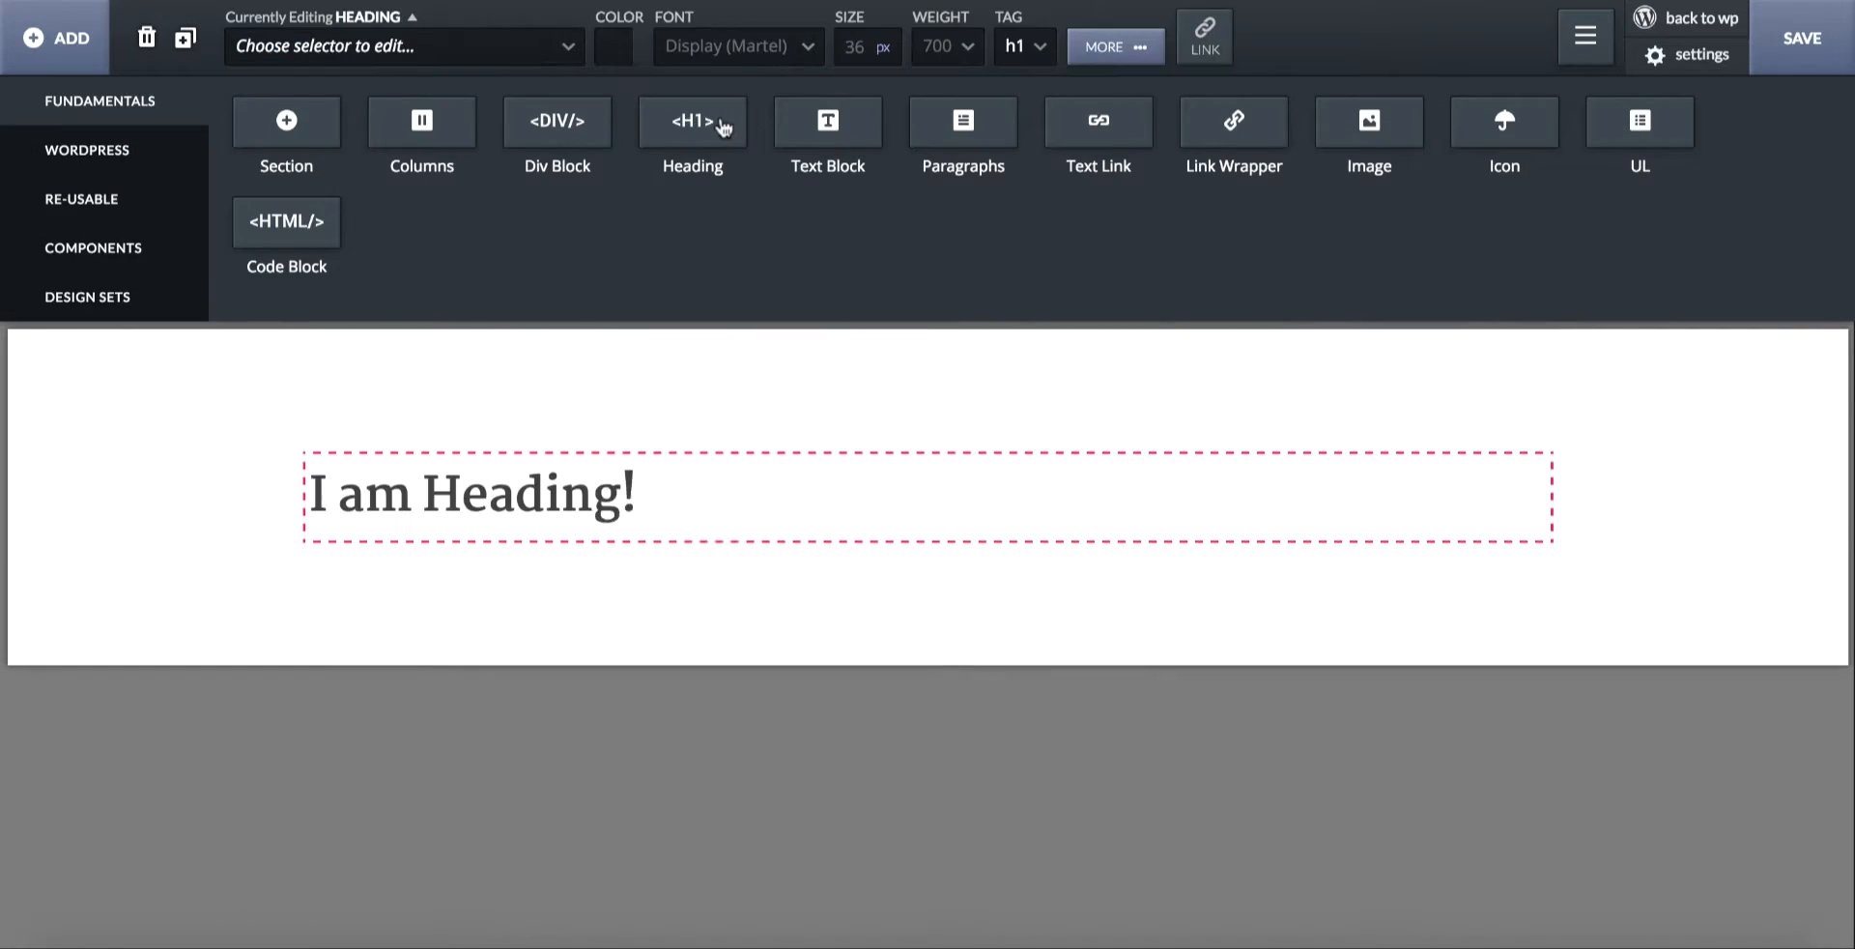
double_click(563, 239)
type("These are")
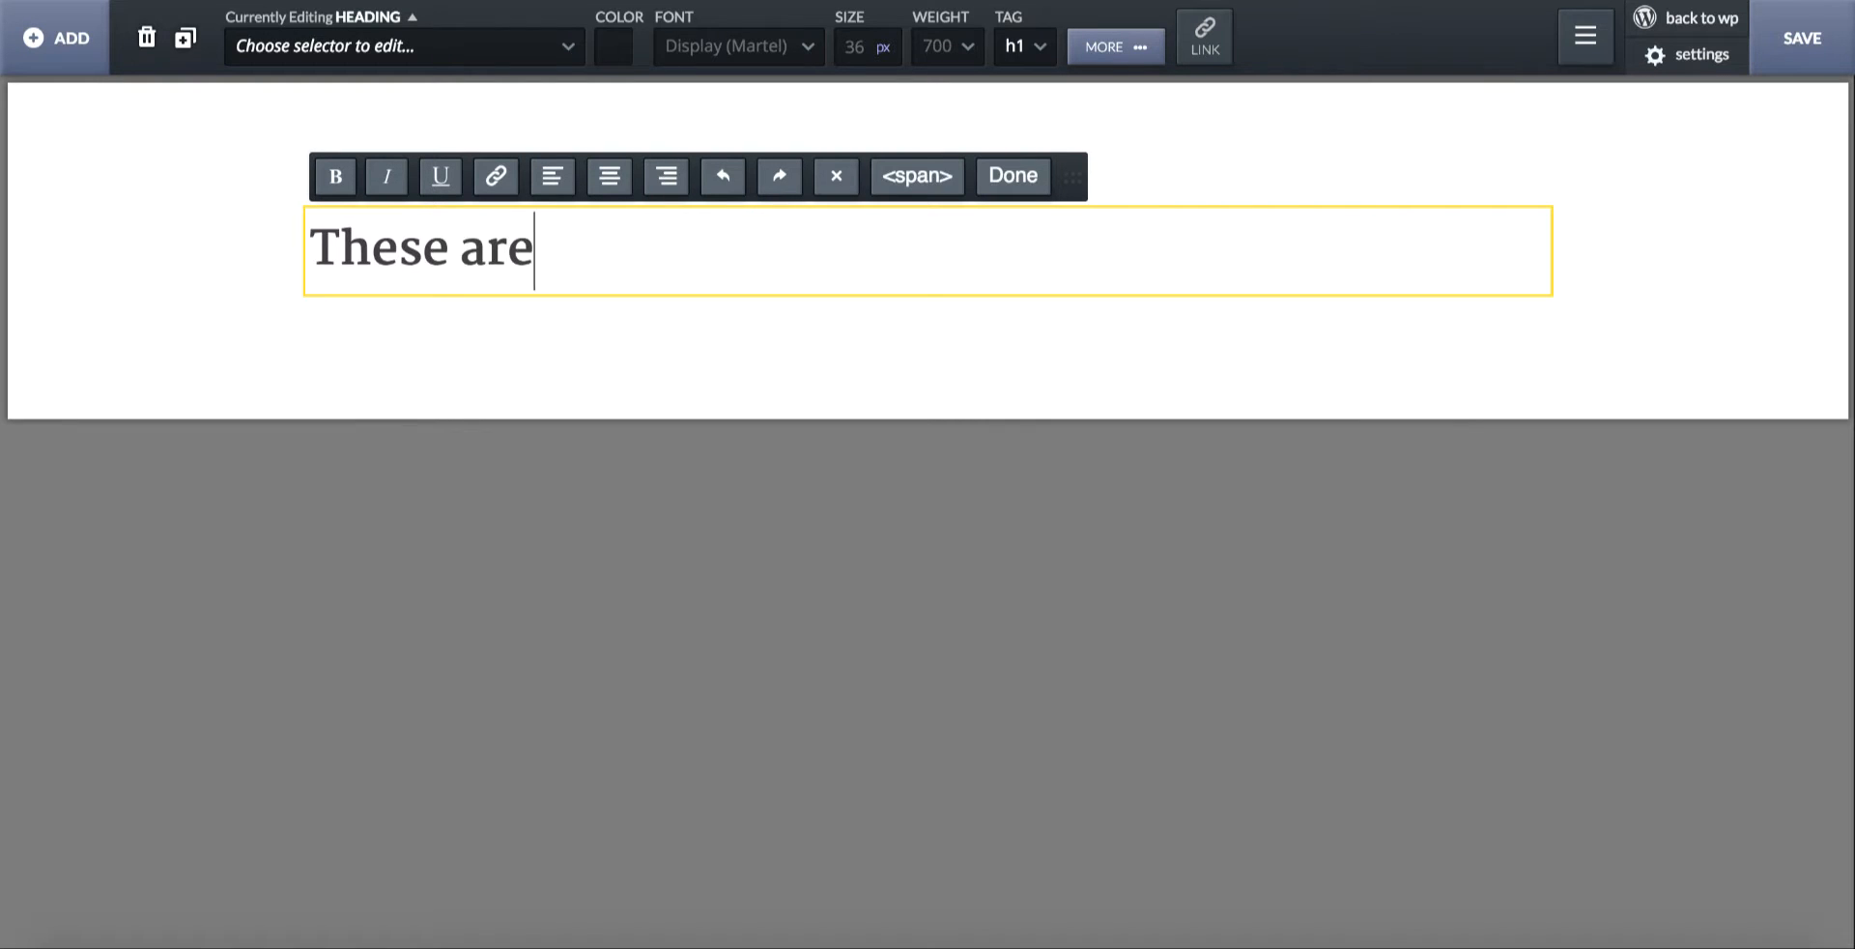
type(" my nice icon boxes.")
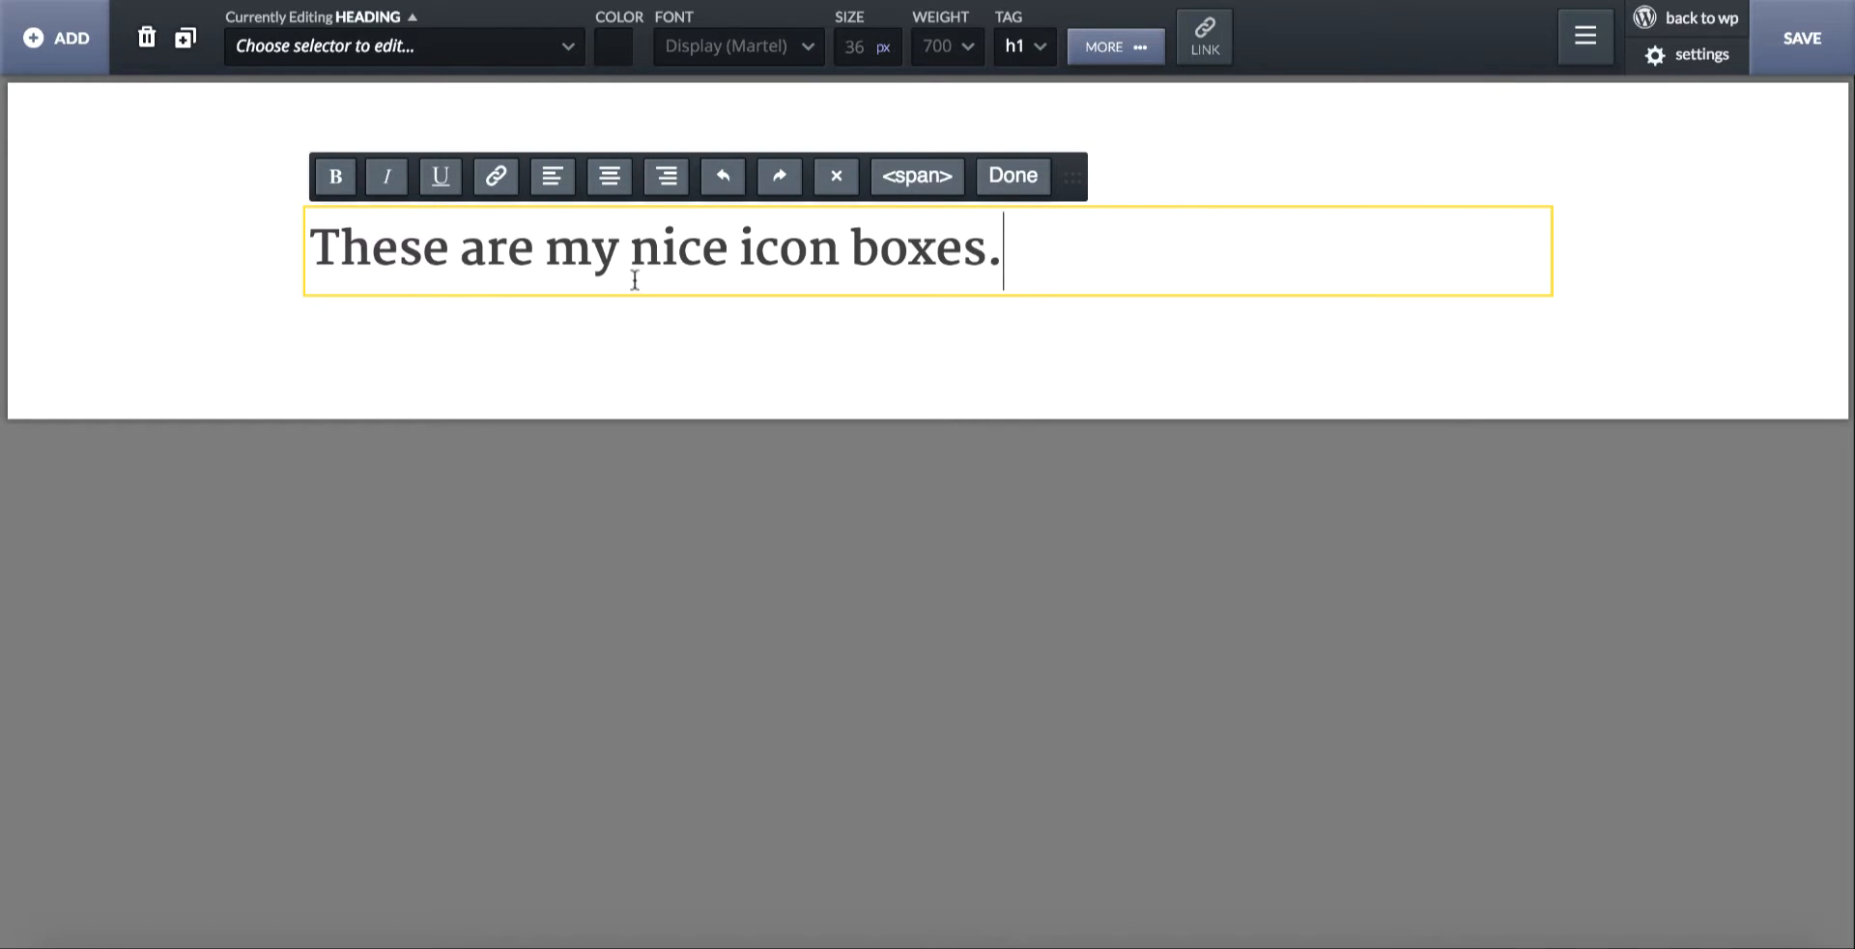
left_click(663, 377)
left_click(836, 48)
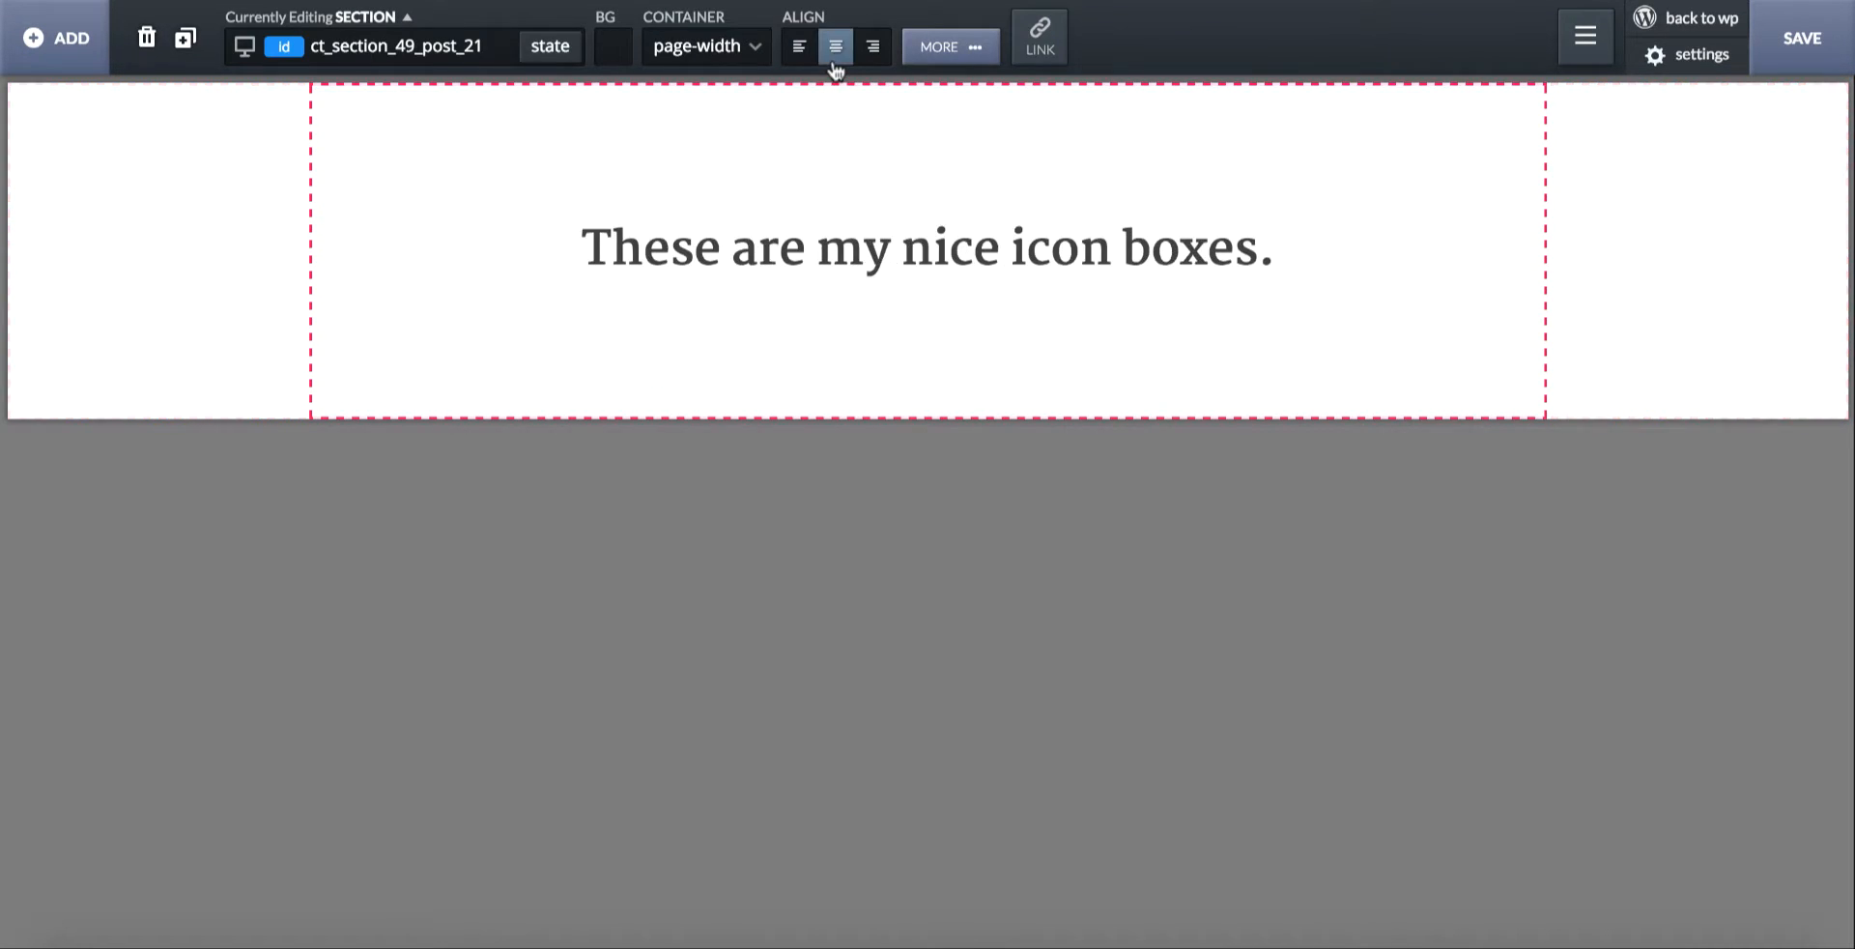
- Add a div block below the heading in the section and set its top margin to 50 px
left_click(43, 48)
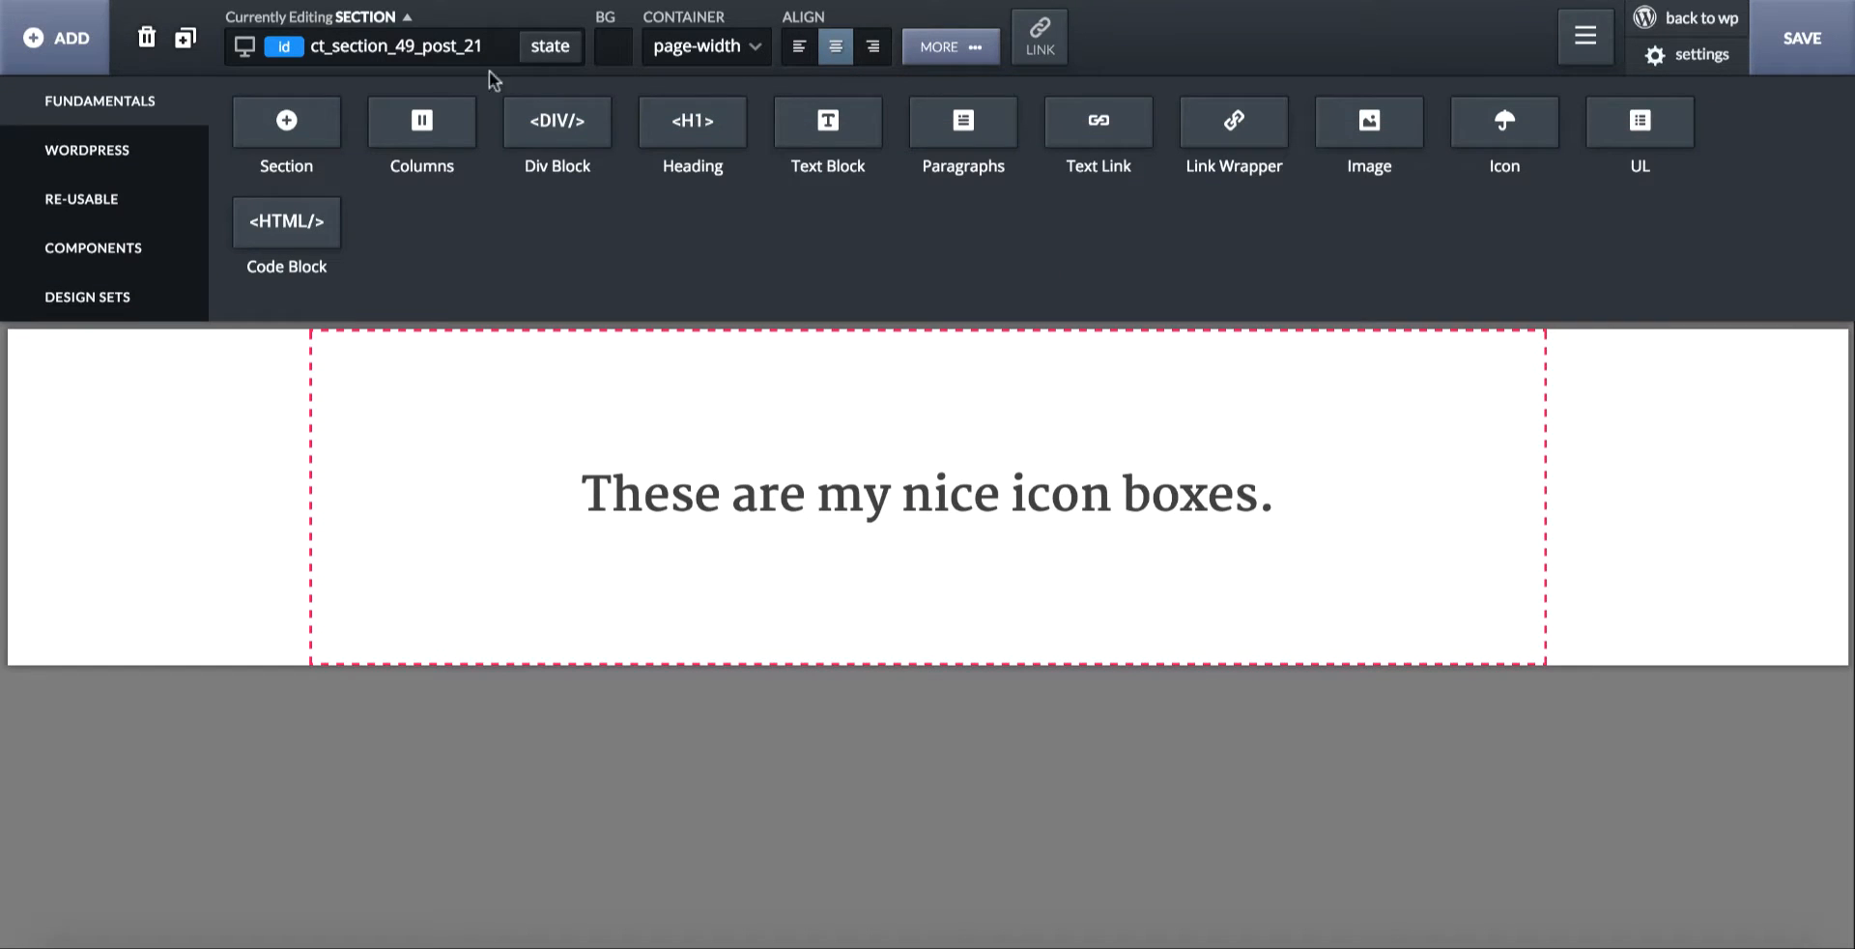
left_click(568, 129)
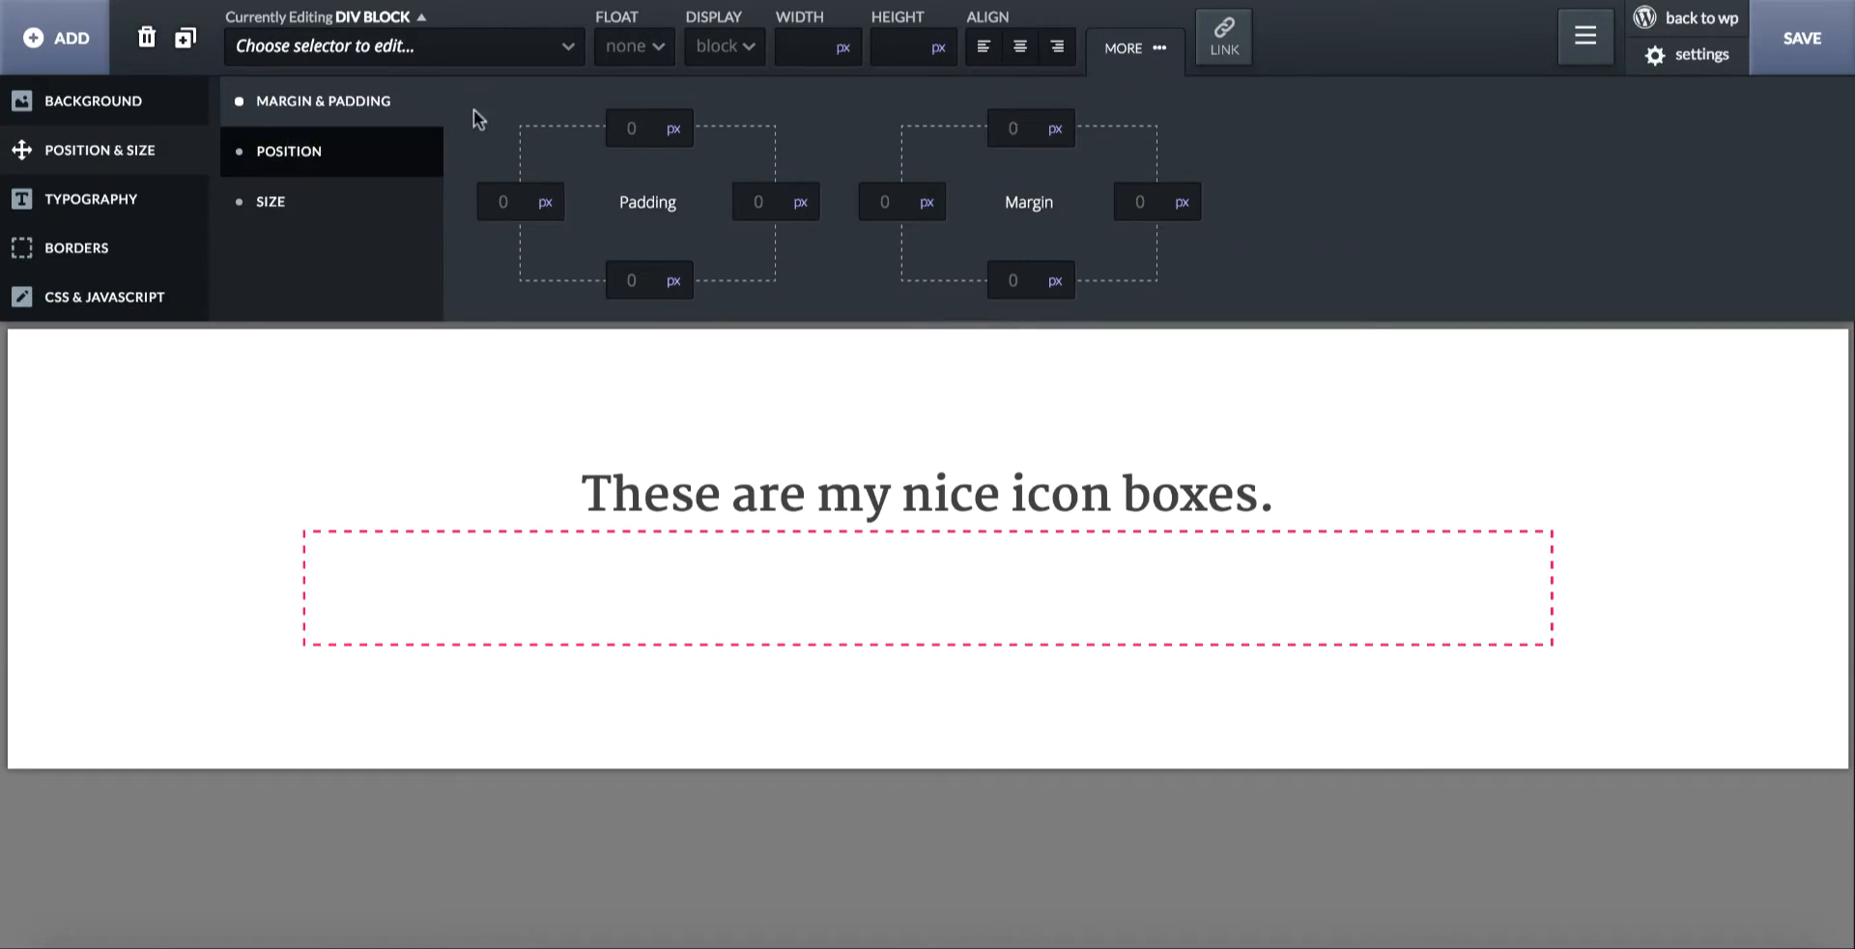
left_click(1013, 128)
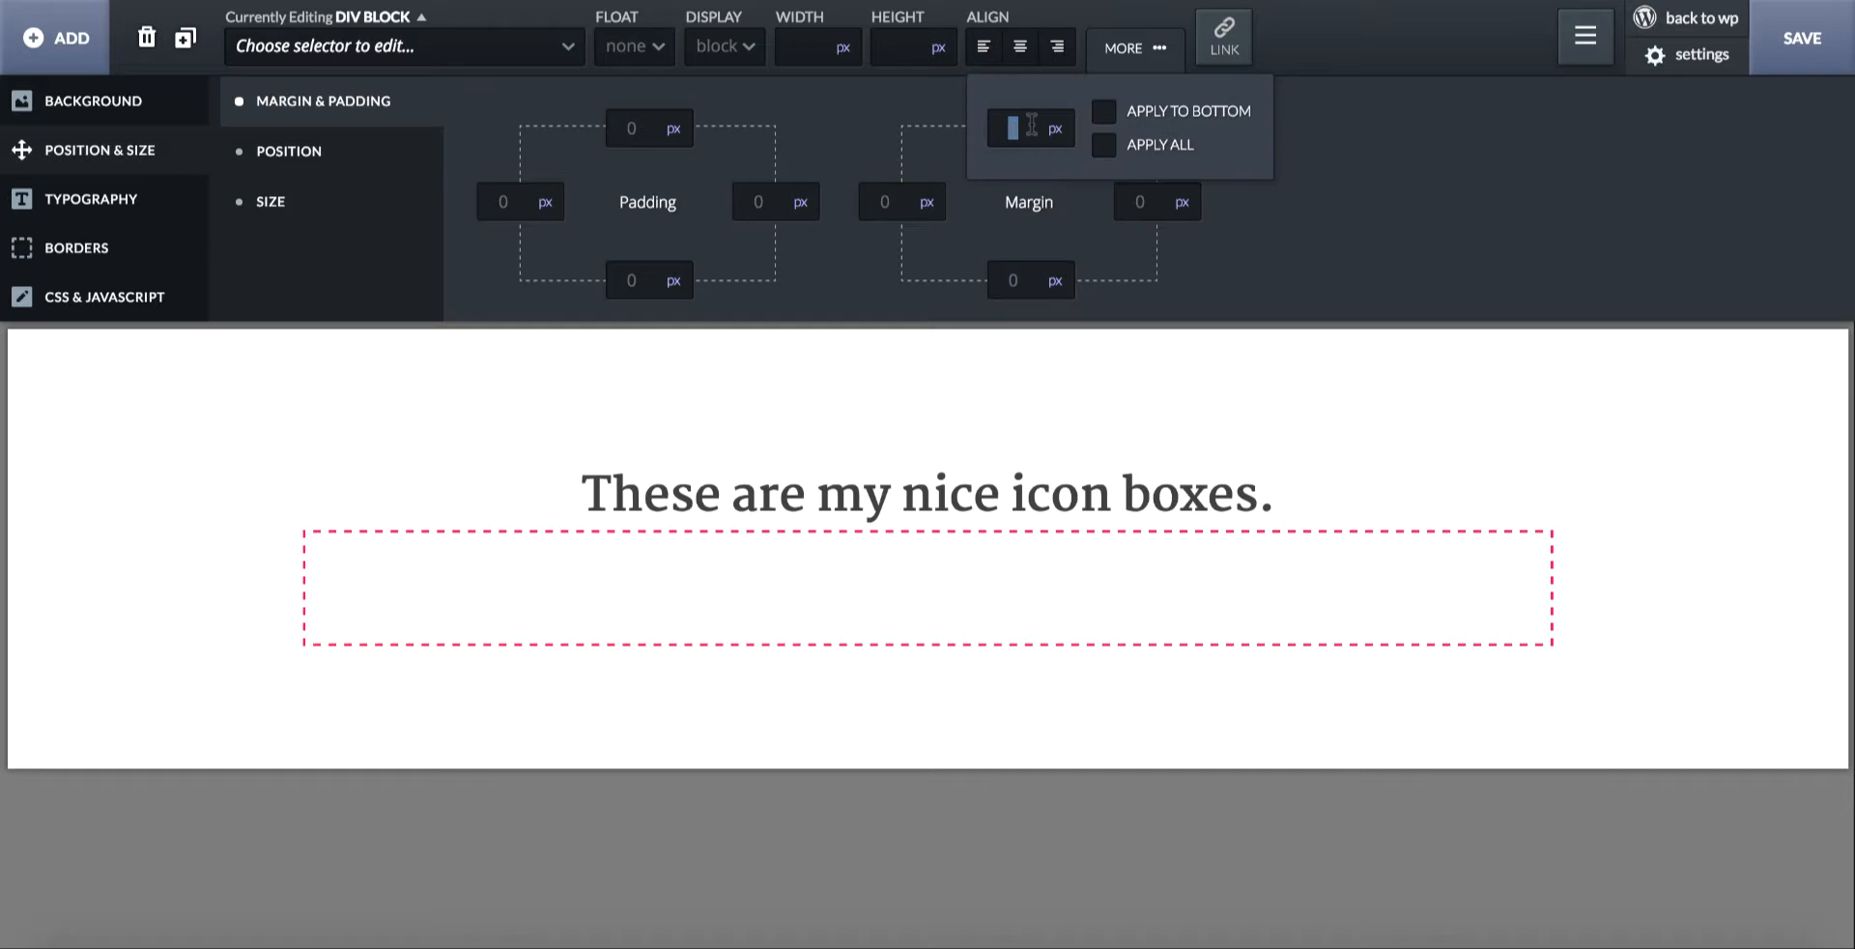
type("50")
left_click(844, 622)
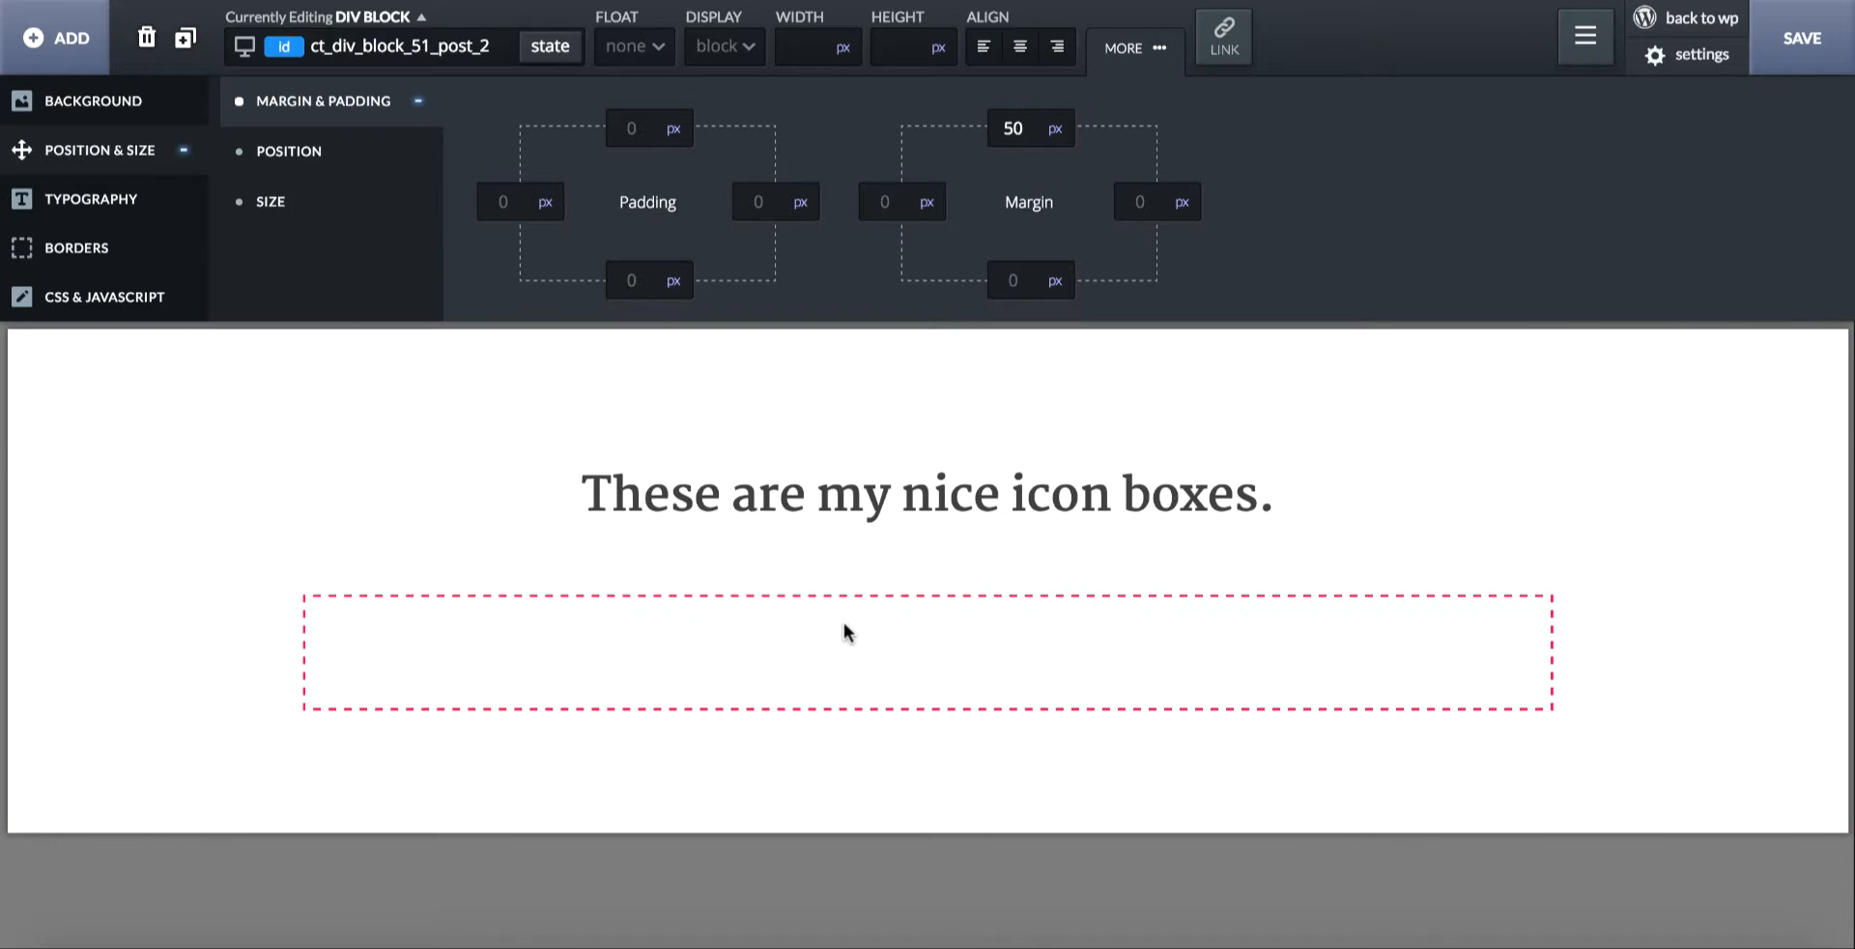
- Add a nested div block inside the div block below the heading and assign it the class icon_box
left_click(81, 30)
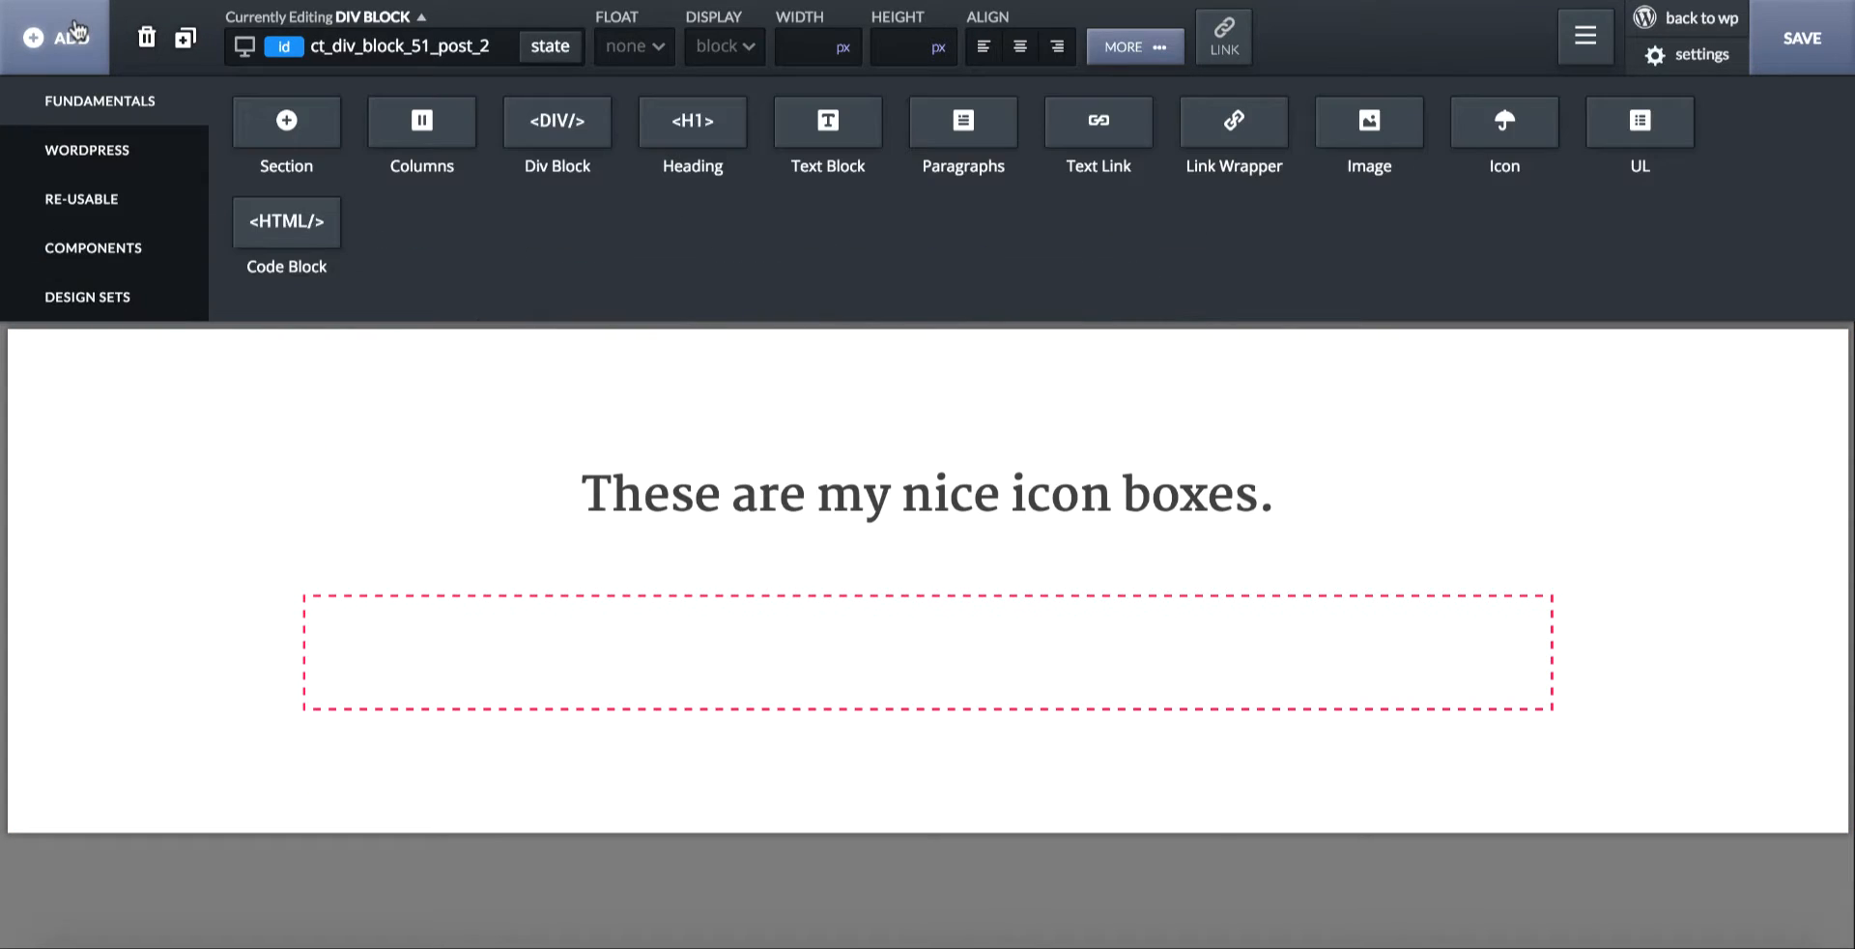
left_click(566, 123)
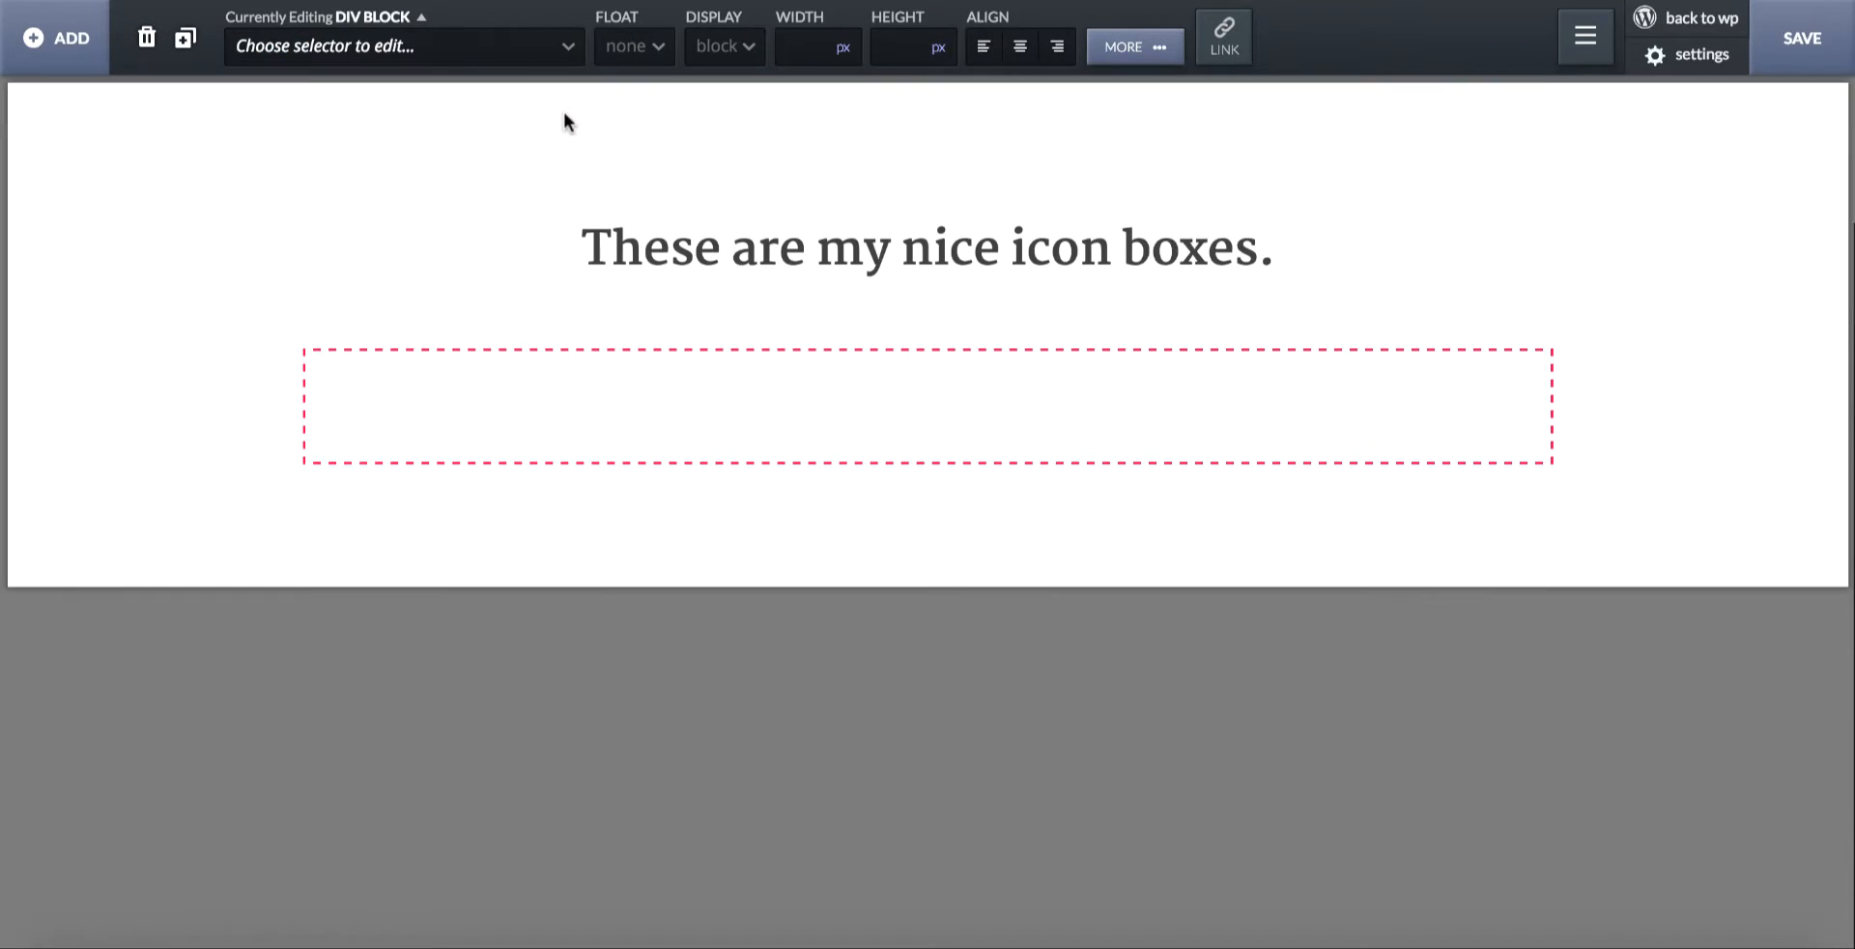
left_click(507, 53)
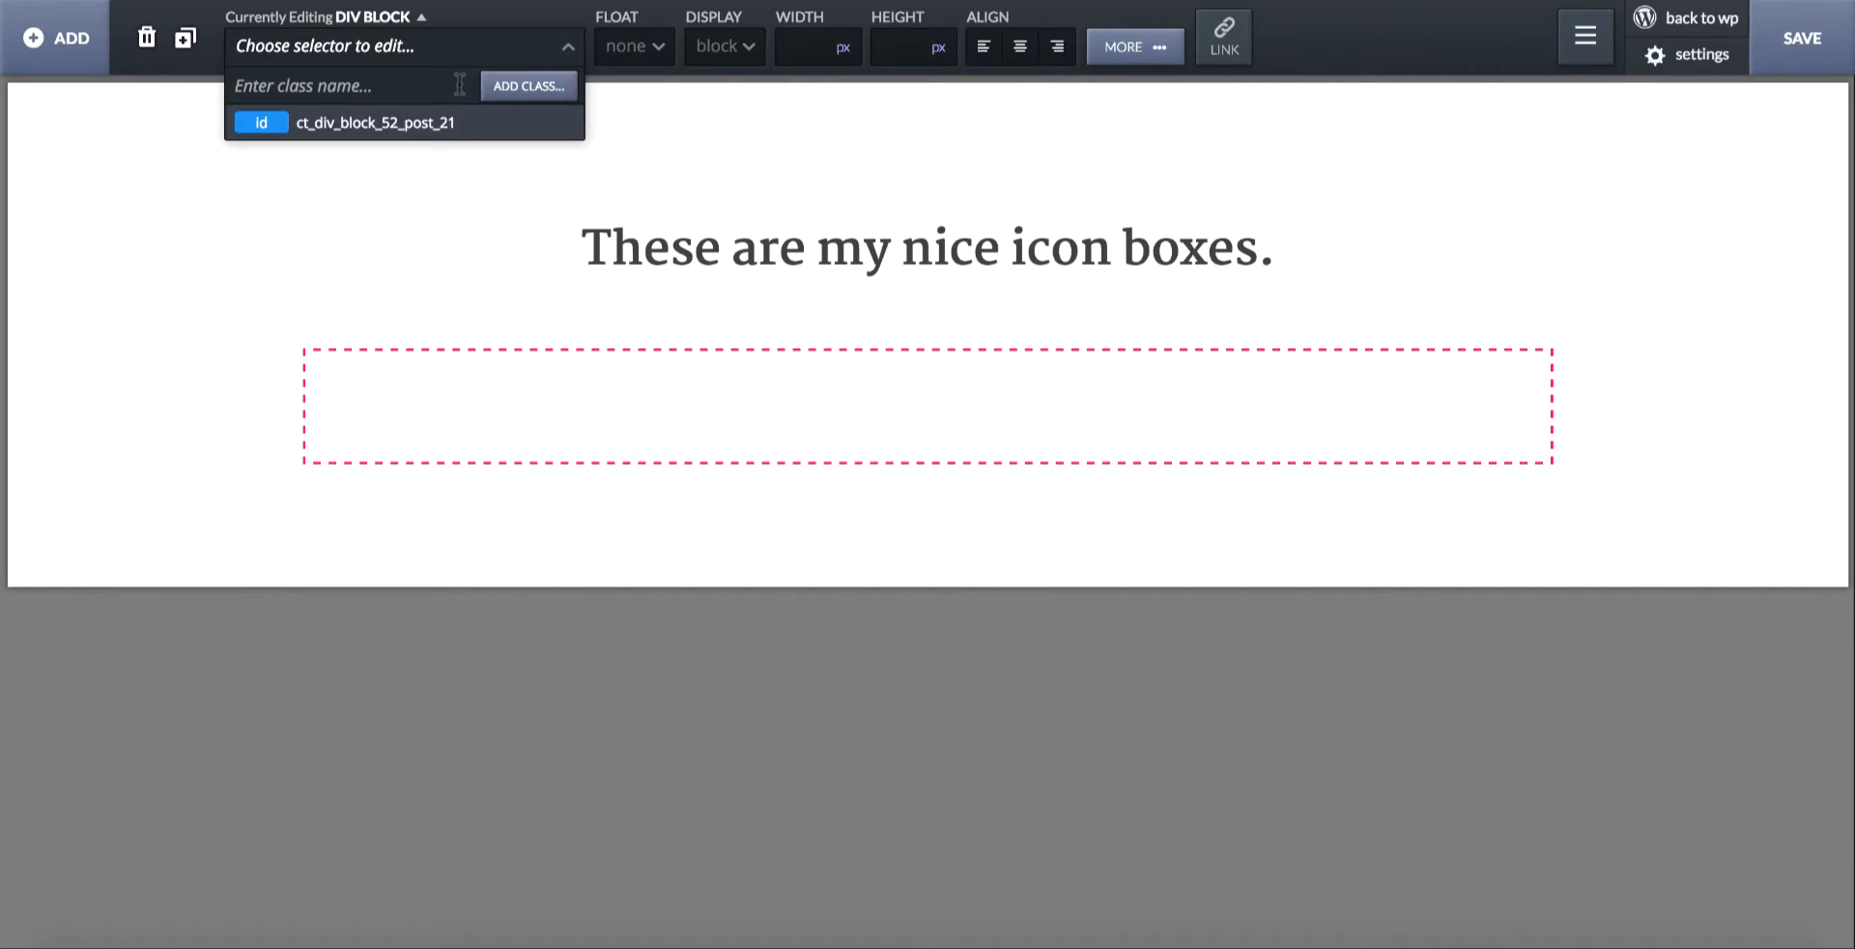
type("icon_box")
key("Return")
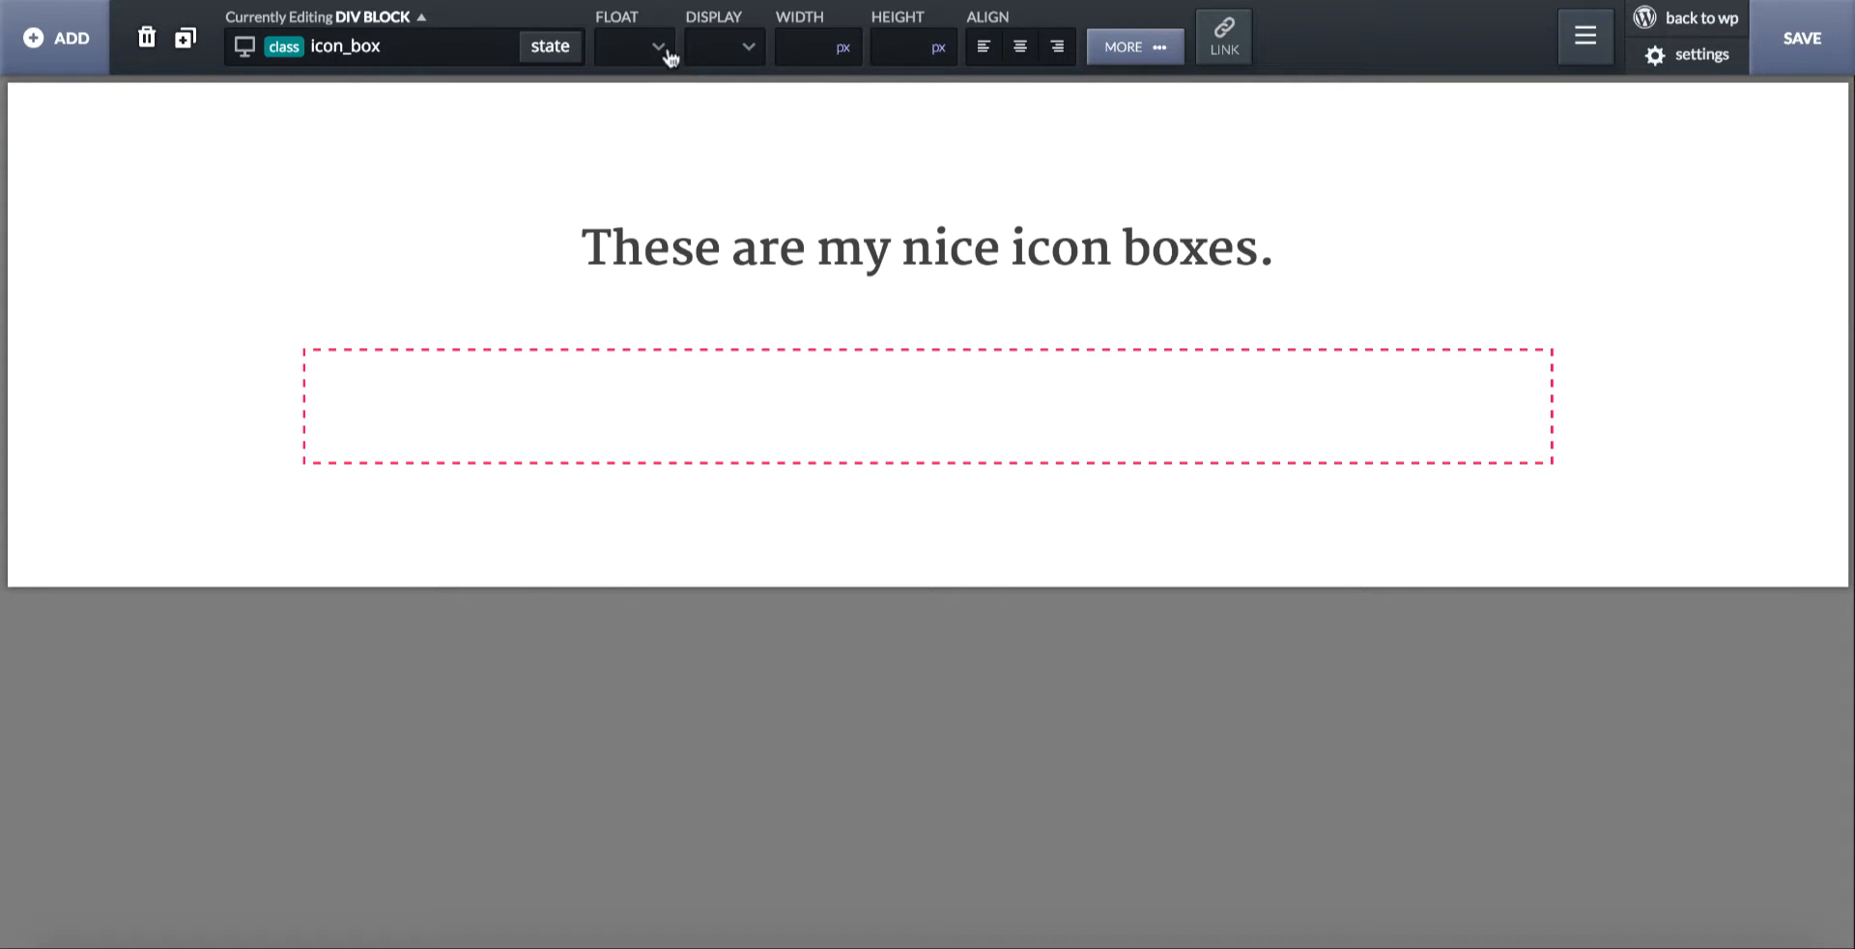
- Float the icon_box class left and set its width to 33.33%
left_click(659, 51)
left_click(628, 153)
left_click(828, 59)
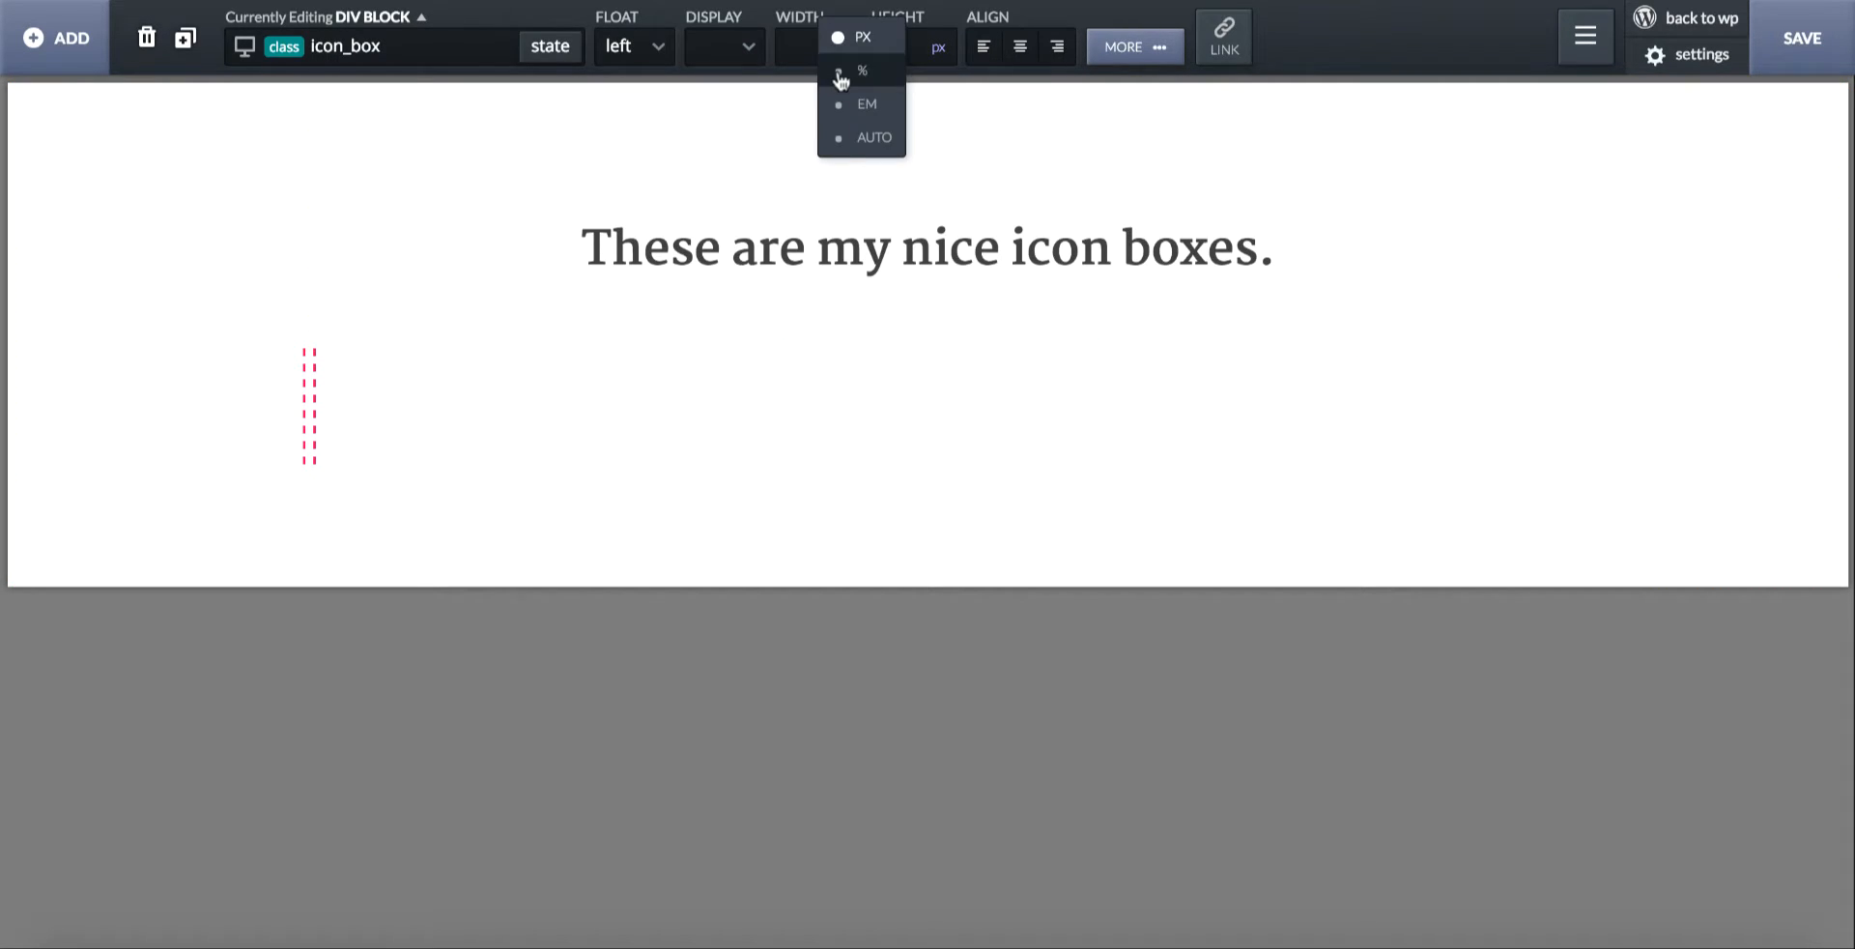
left_click(839, 70)
left_click(820, 60)
type("33.33")
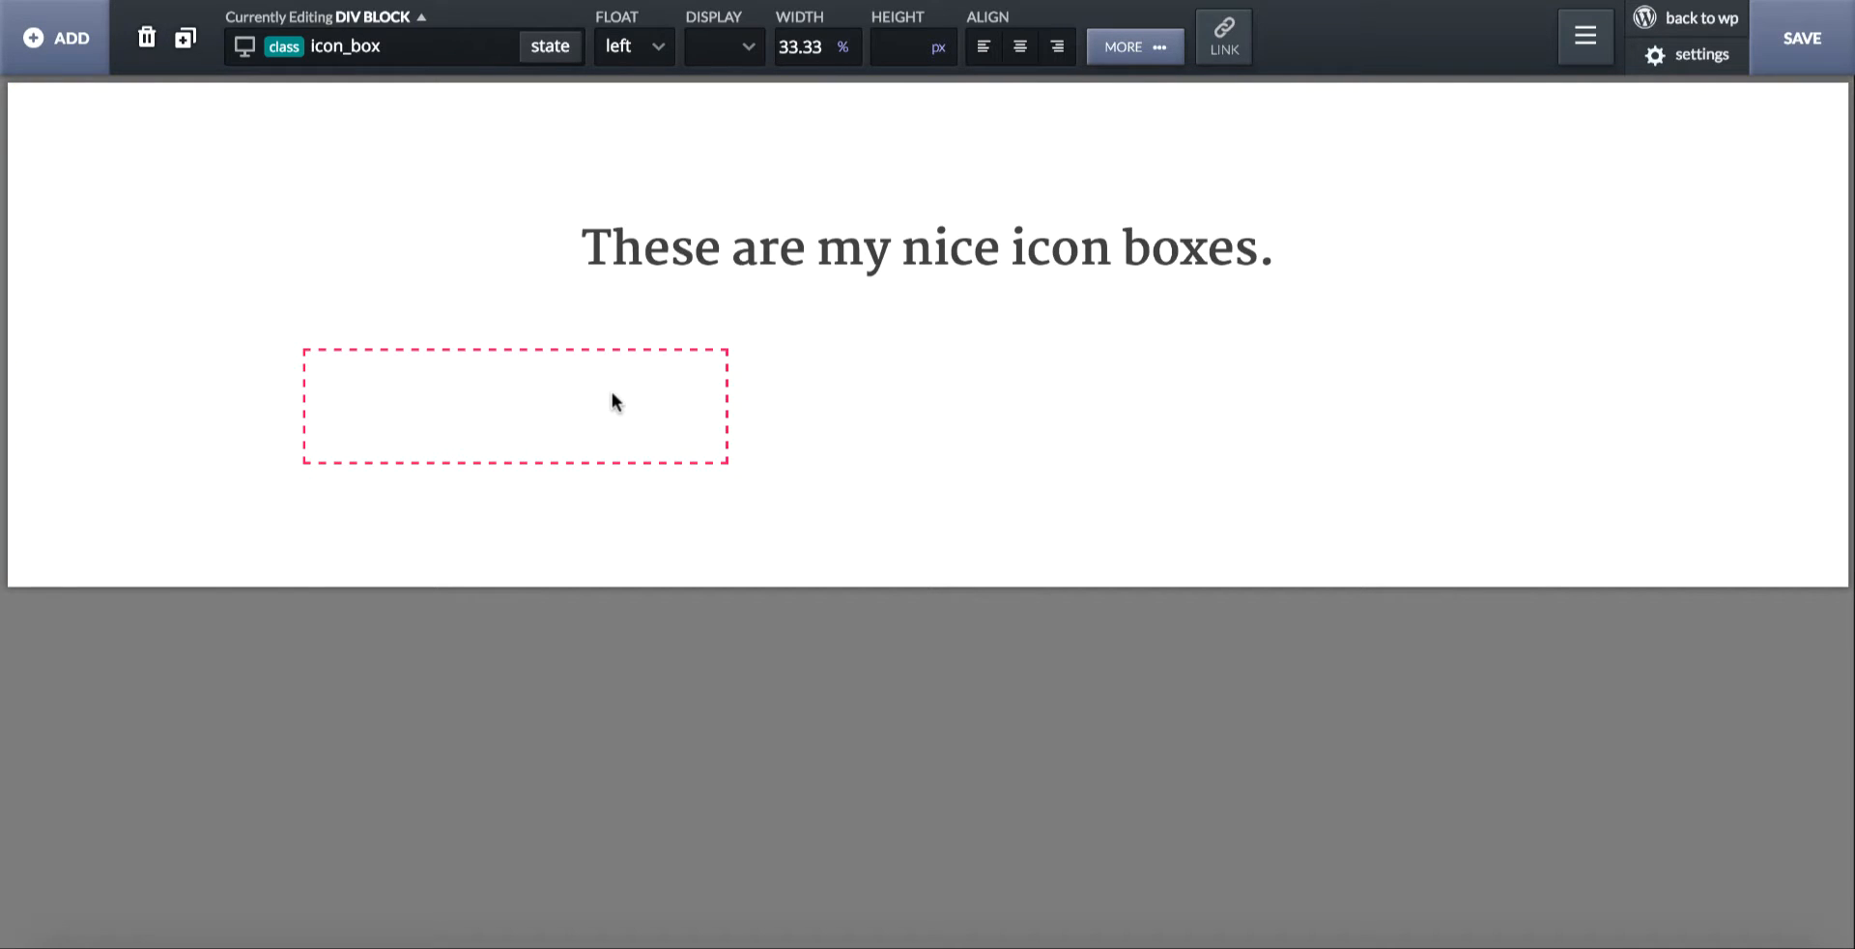
- Add a div block inside the icon_box div and assign it the class icon_wrapper
left_click(58, 38)
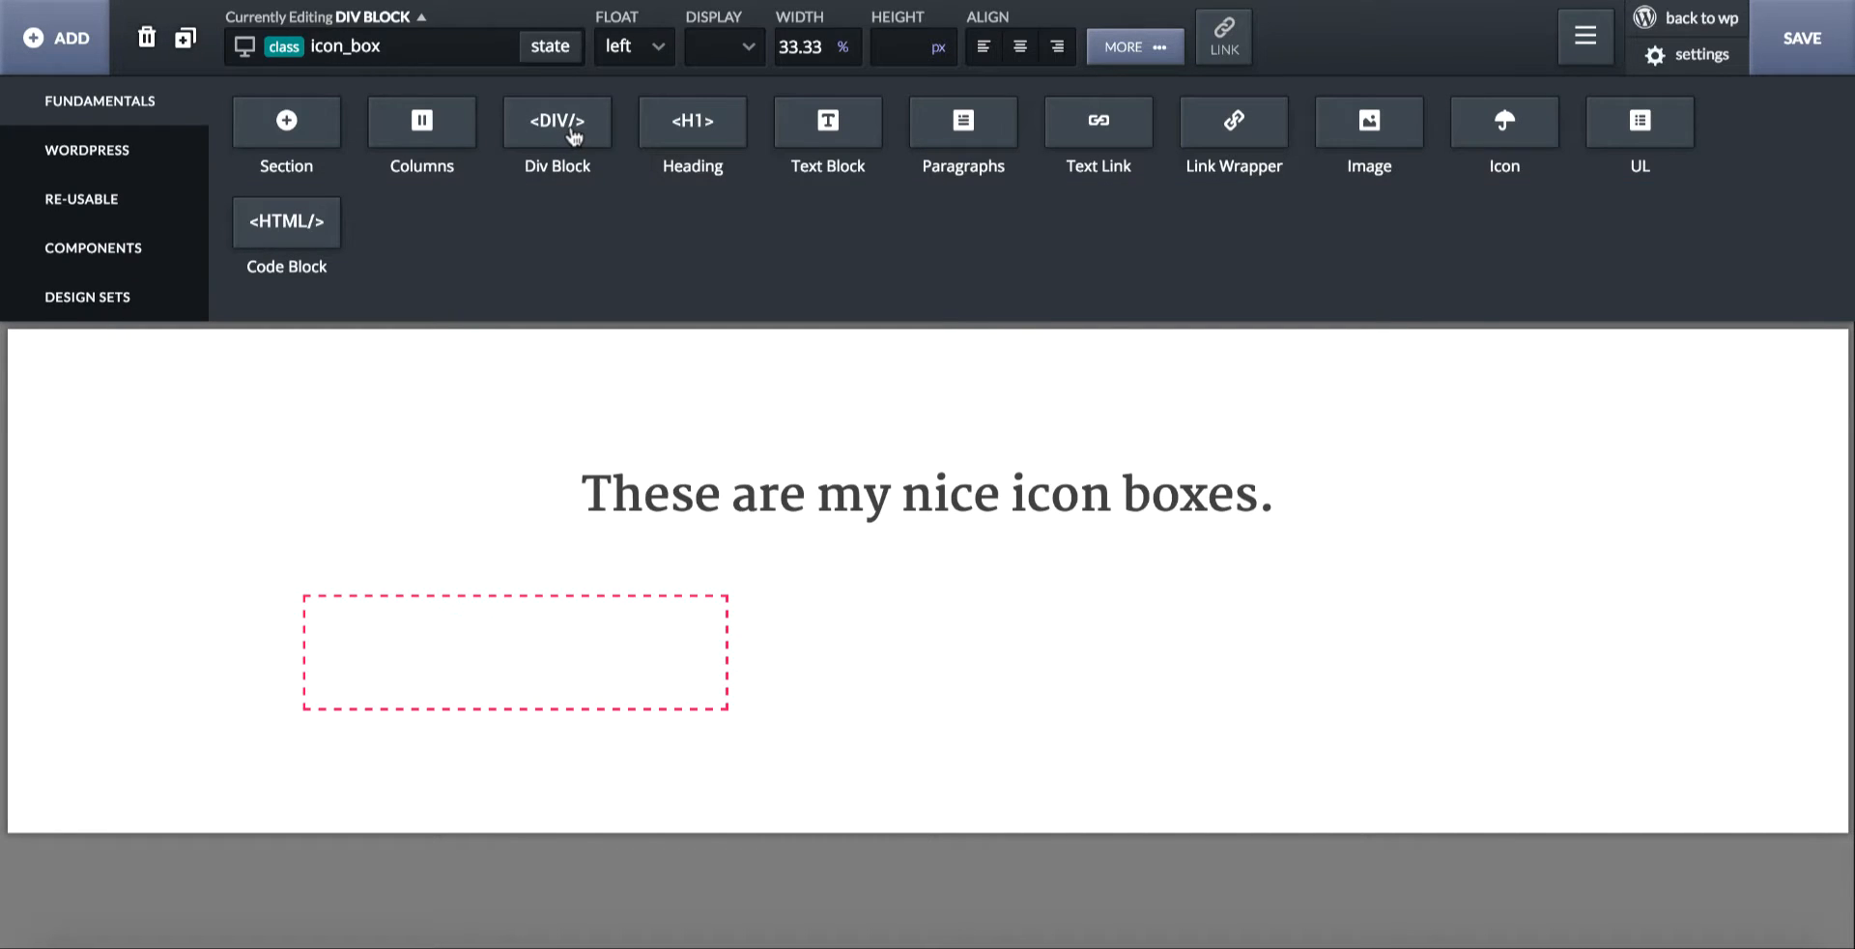
left_click(570, 133)
left_click(60, 39)
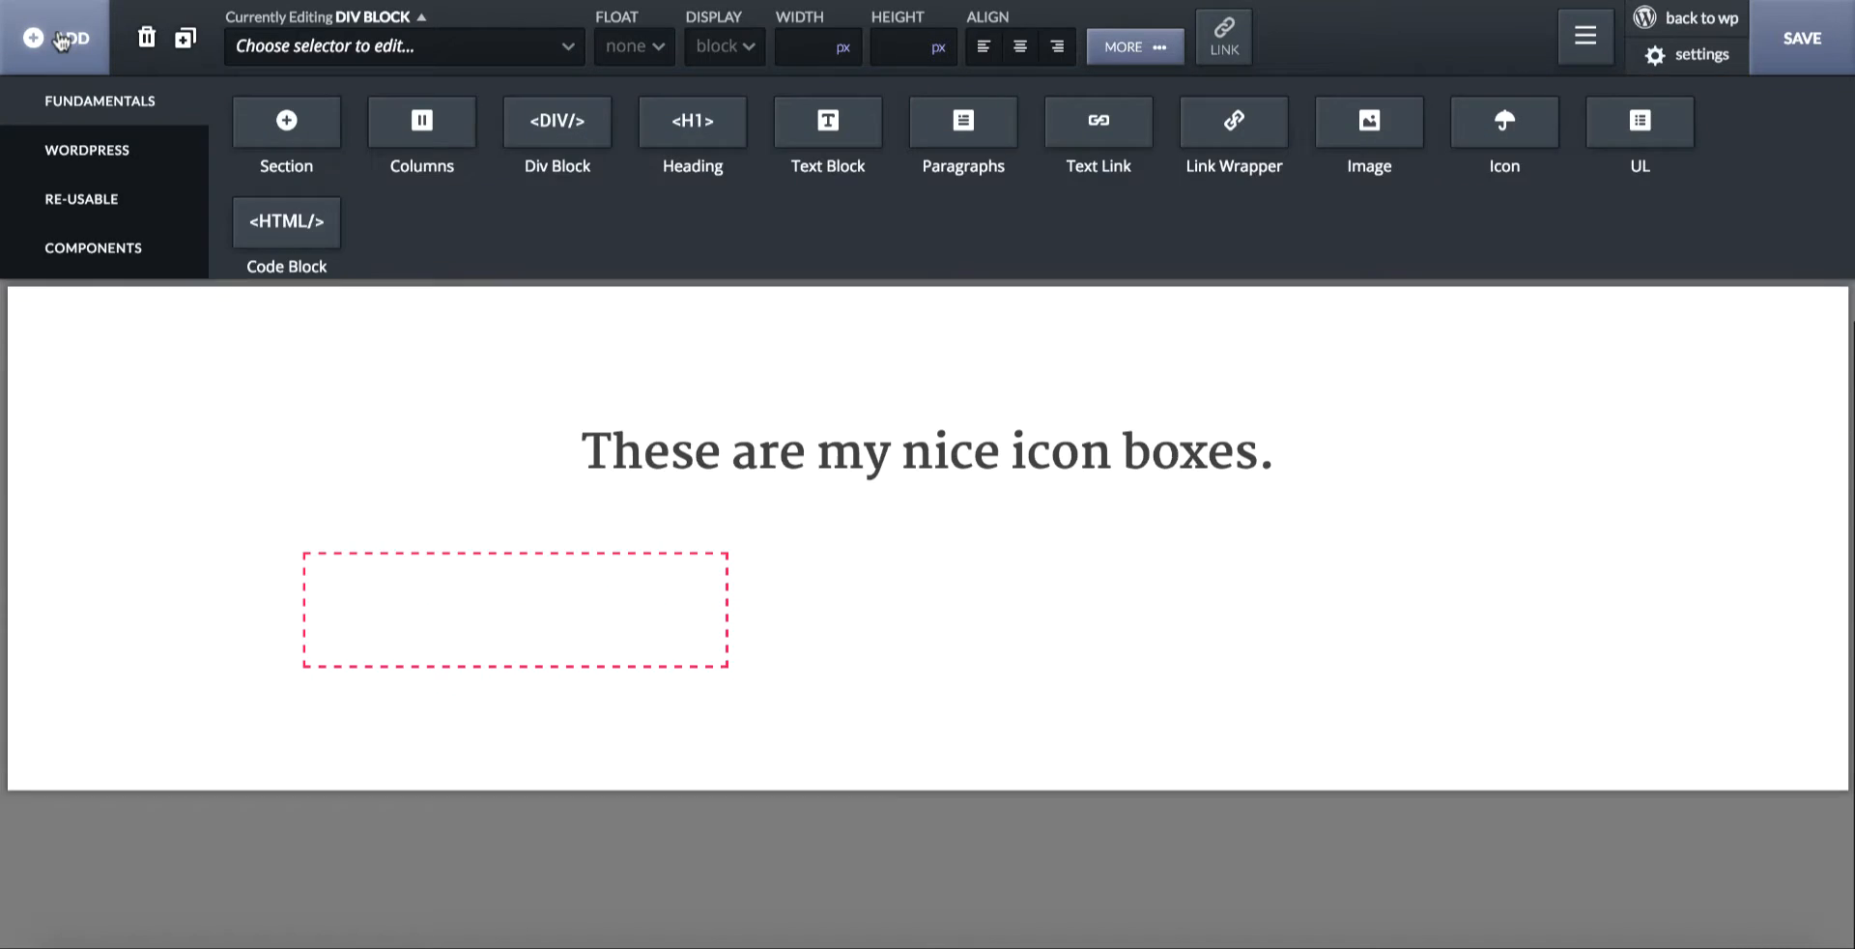
left_click(287, 56)
type("icon")
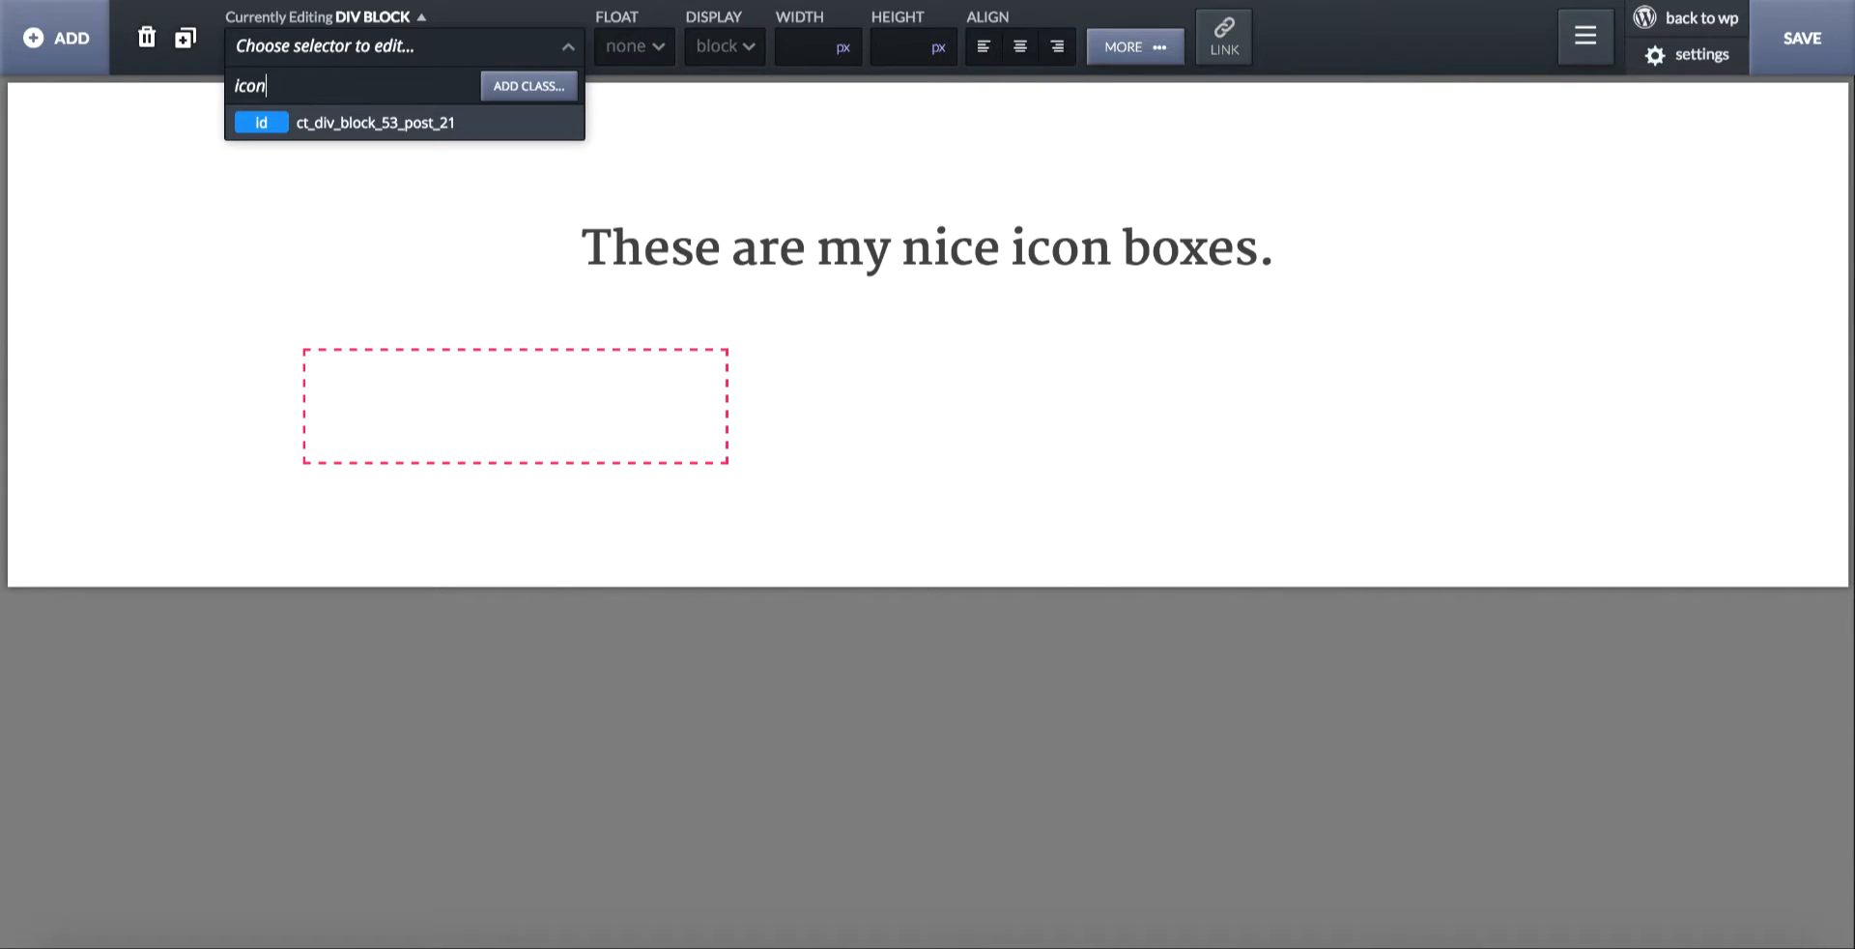
type("_wrapper")
key("Return")
- Add an icon inside the icon_wrapper div and assign it the class icon_box_icon
left_click(60, 39)
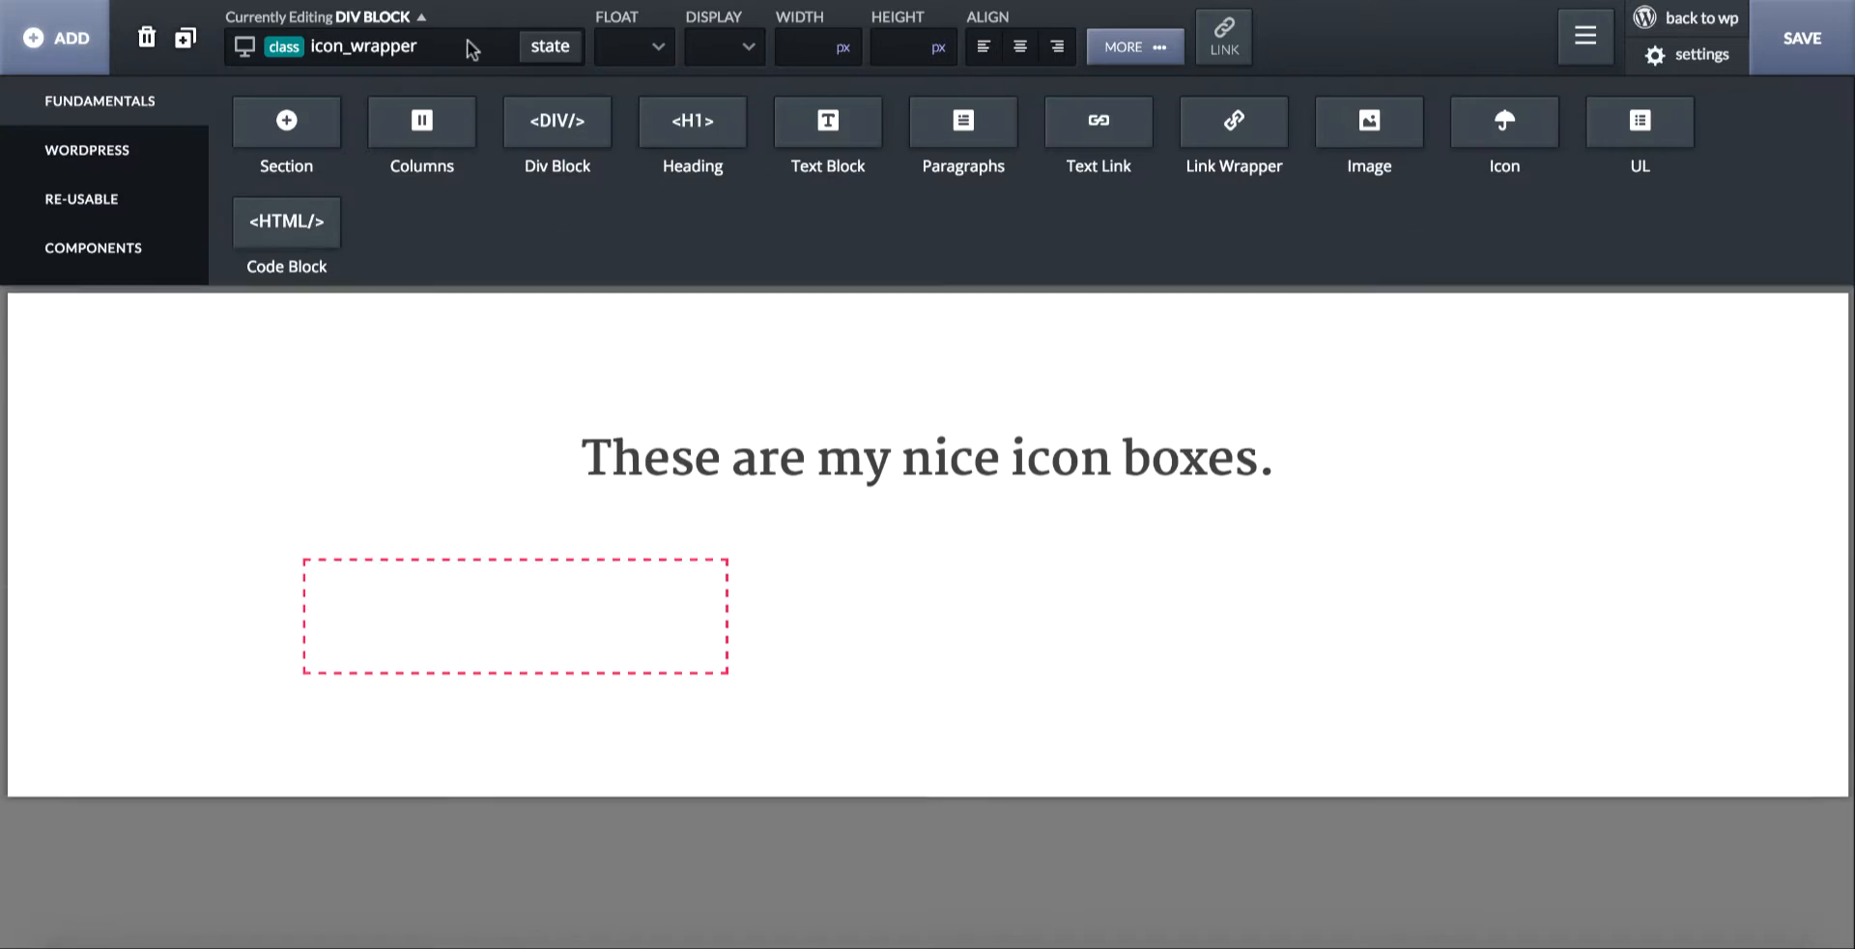
left_click(1505, 121)
left_click(455, 54)
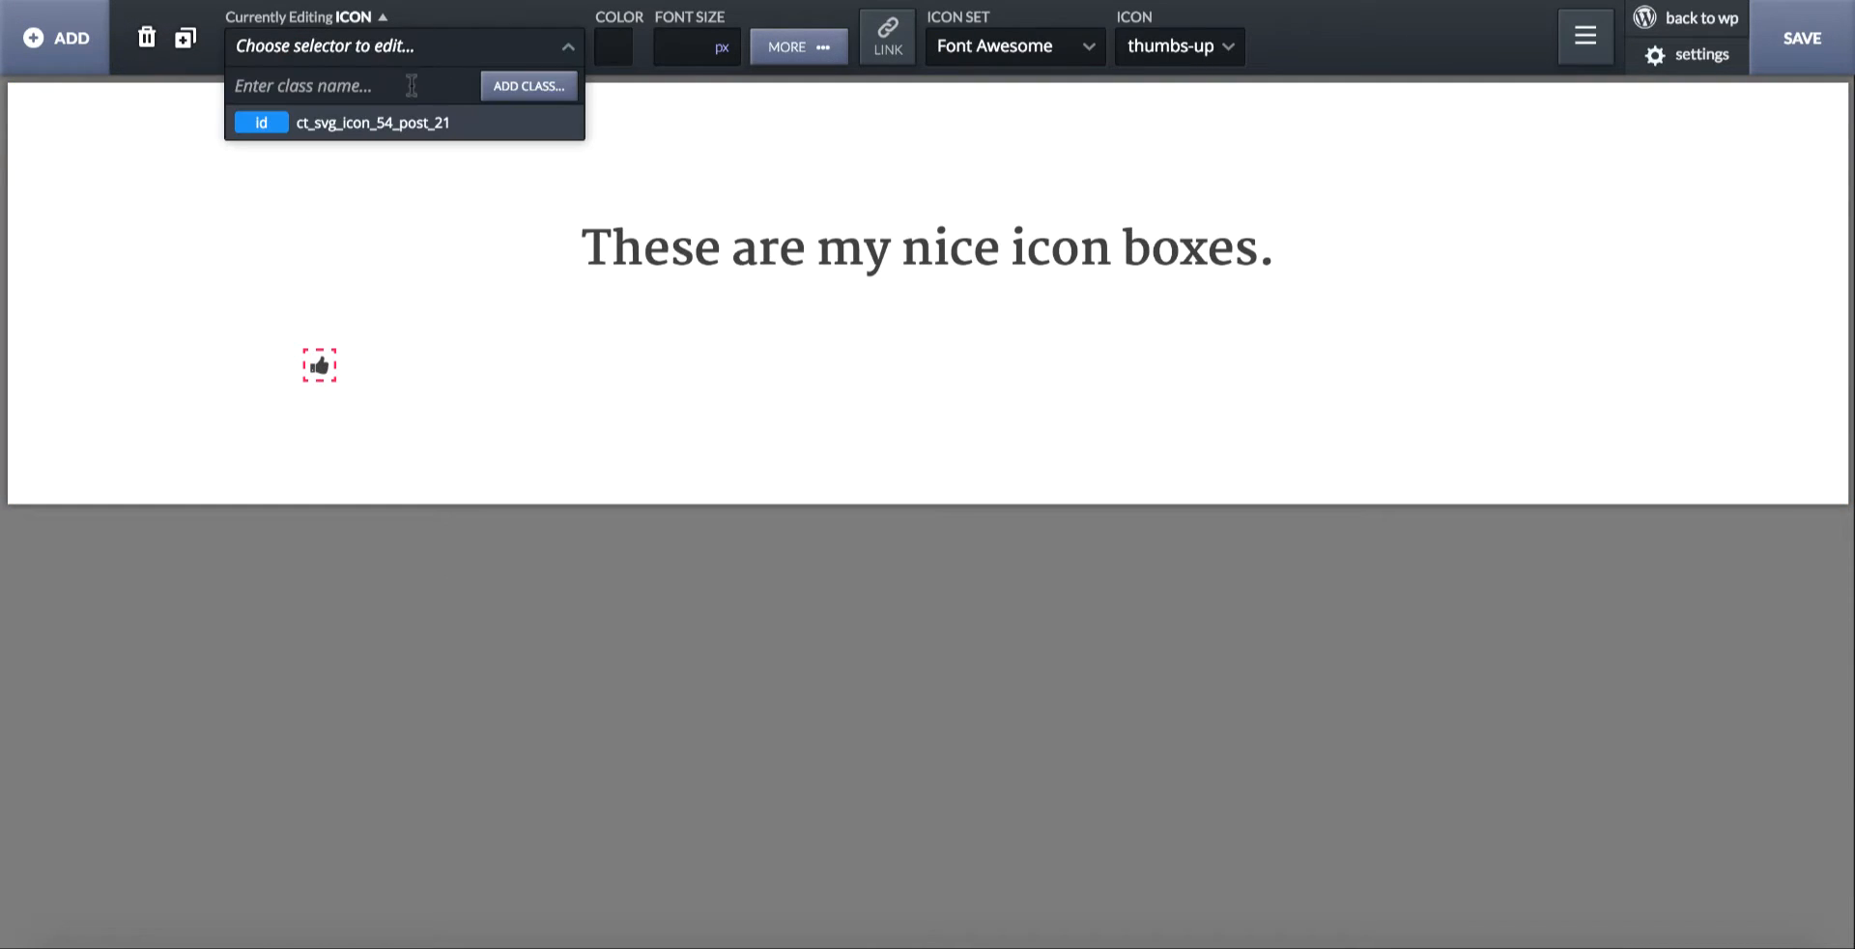
type("icon_box_icon")
key("Return")
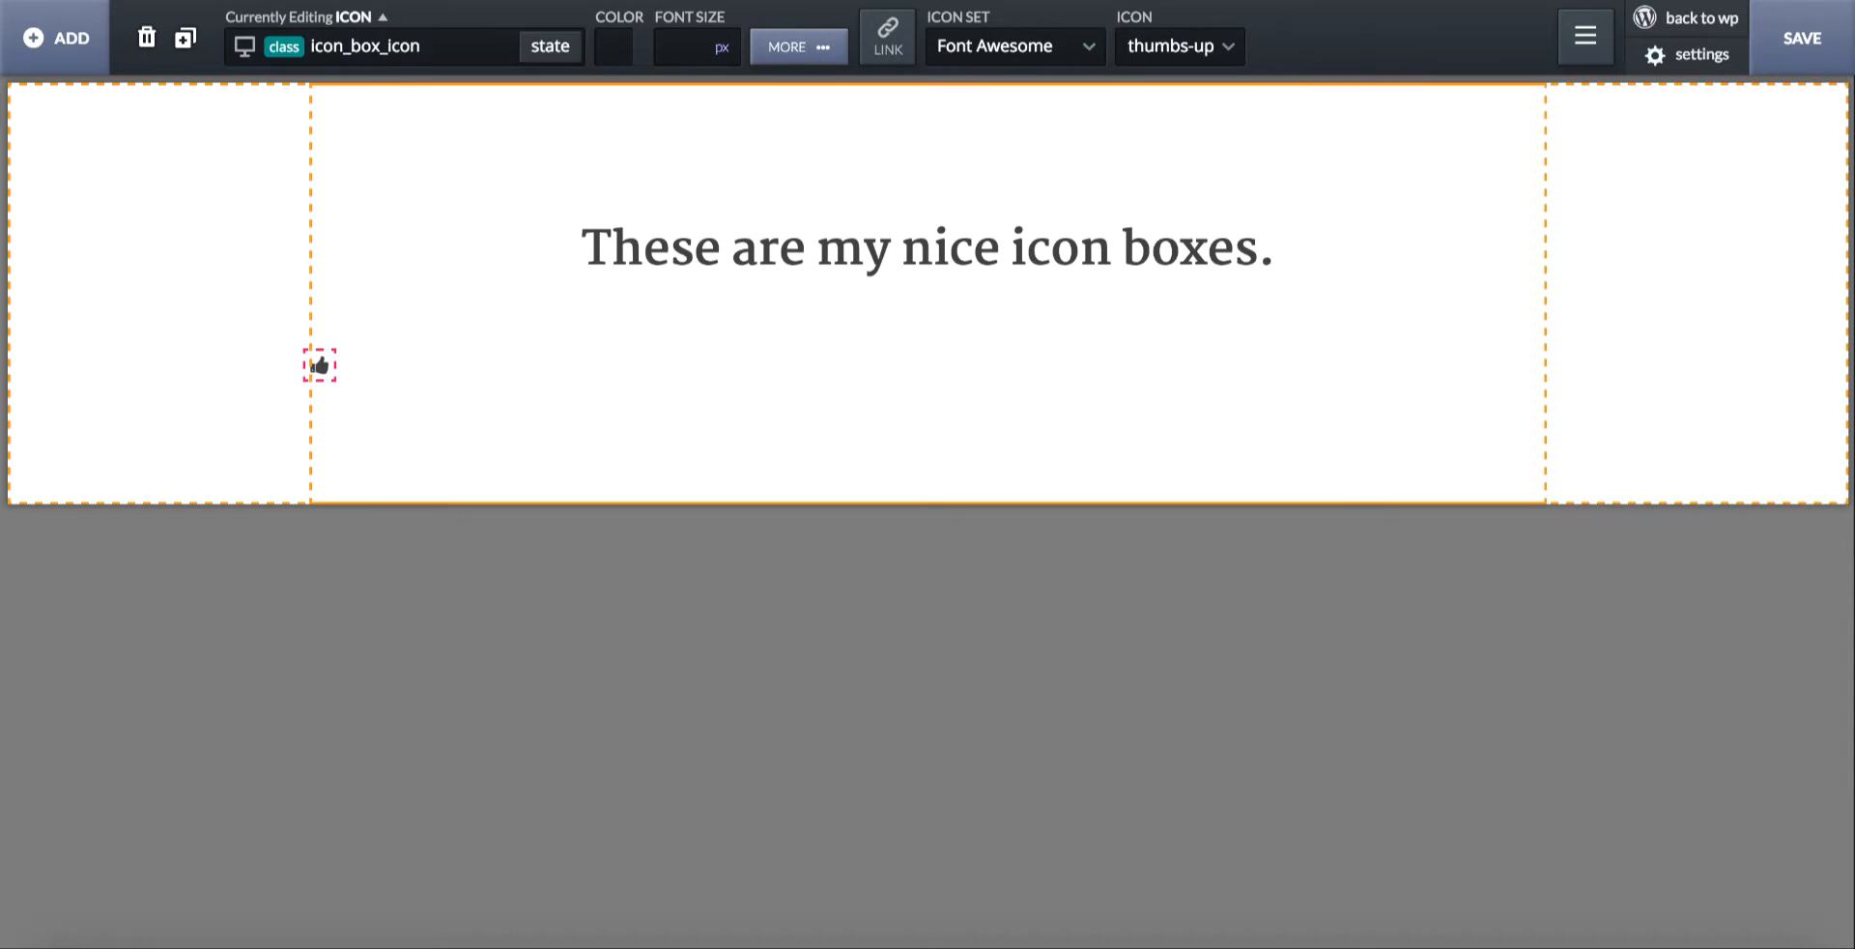
- Add a heading directly inside the icon_box div, below the icon wrapper, and assign it the class icon_box_title
left_click(383, 19)
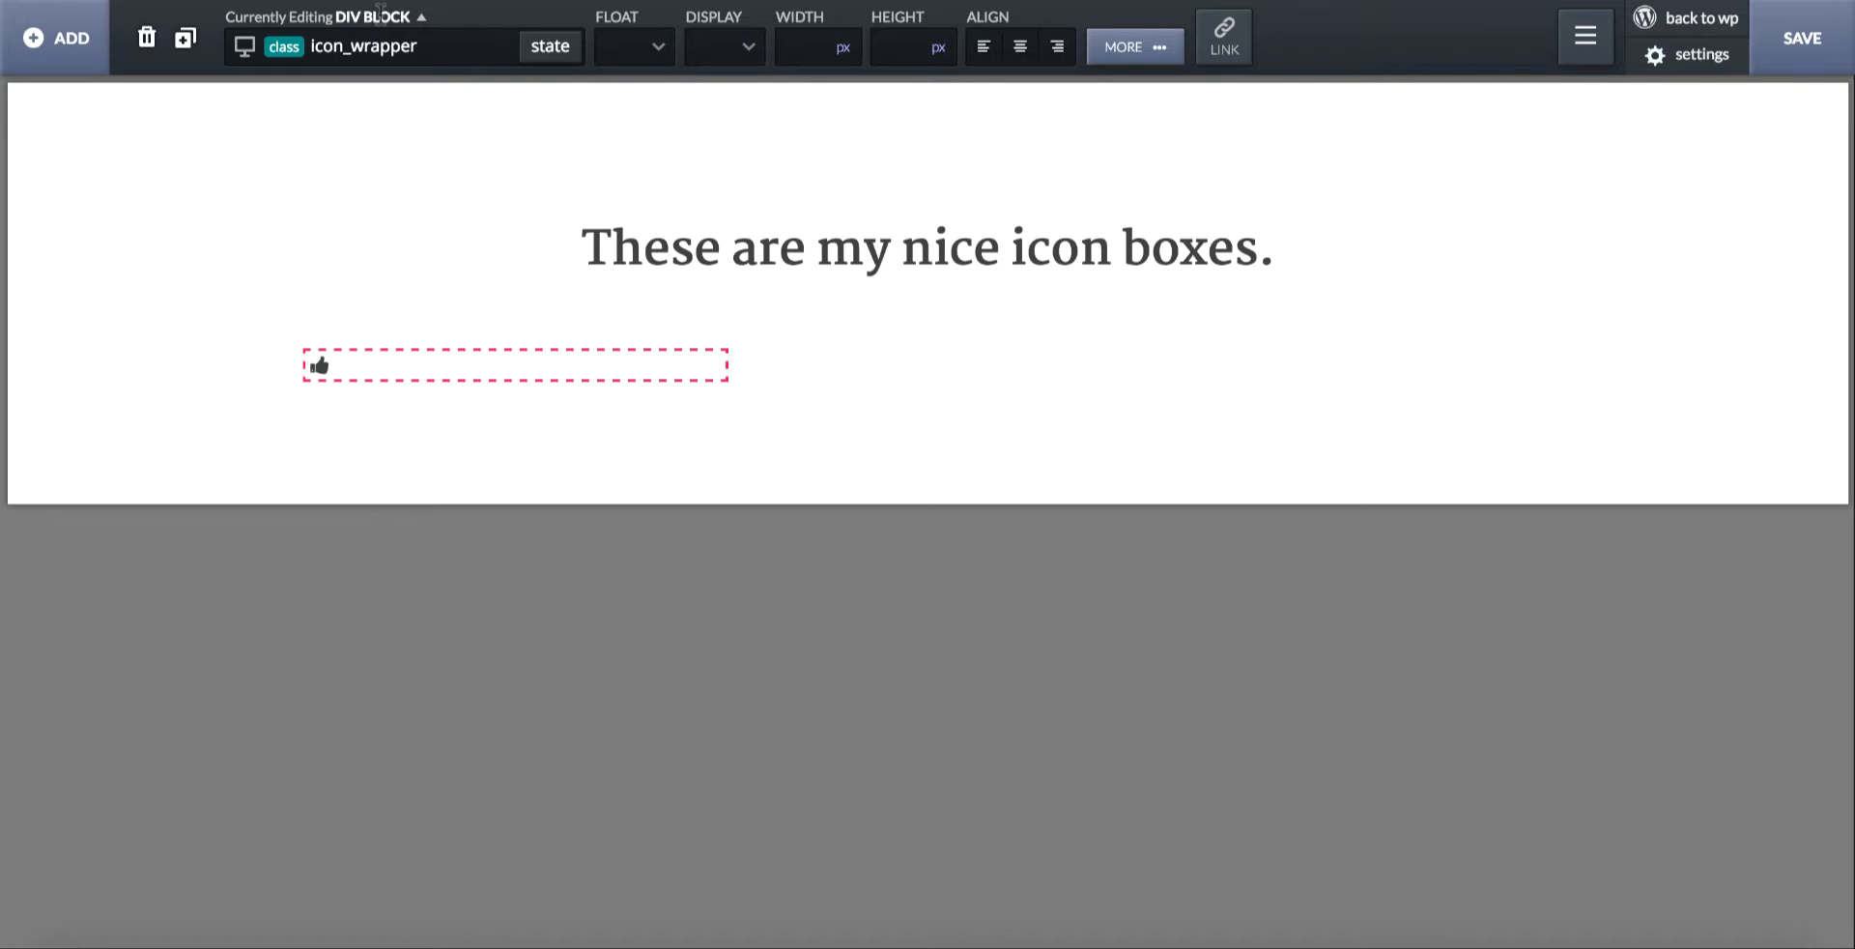
left_click(419, 19)
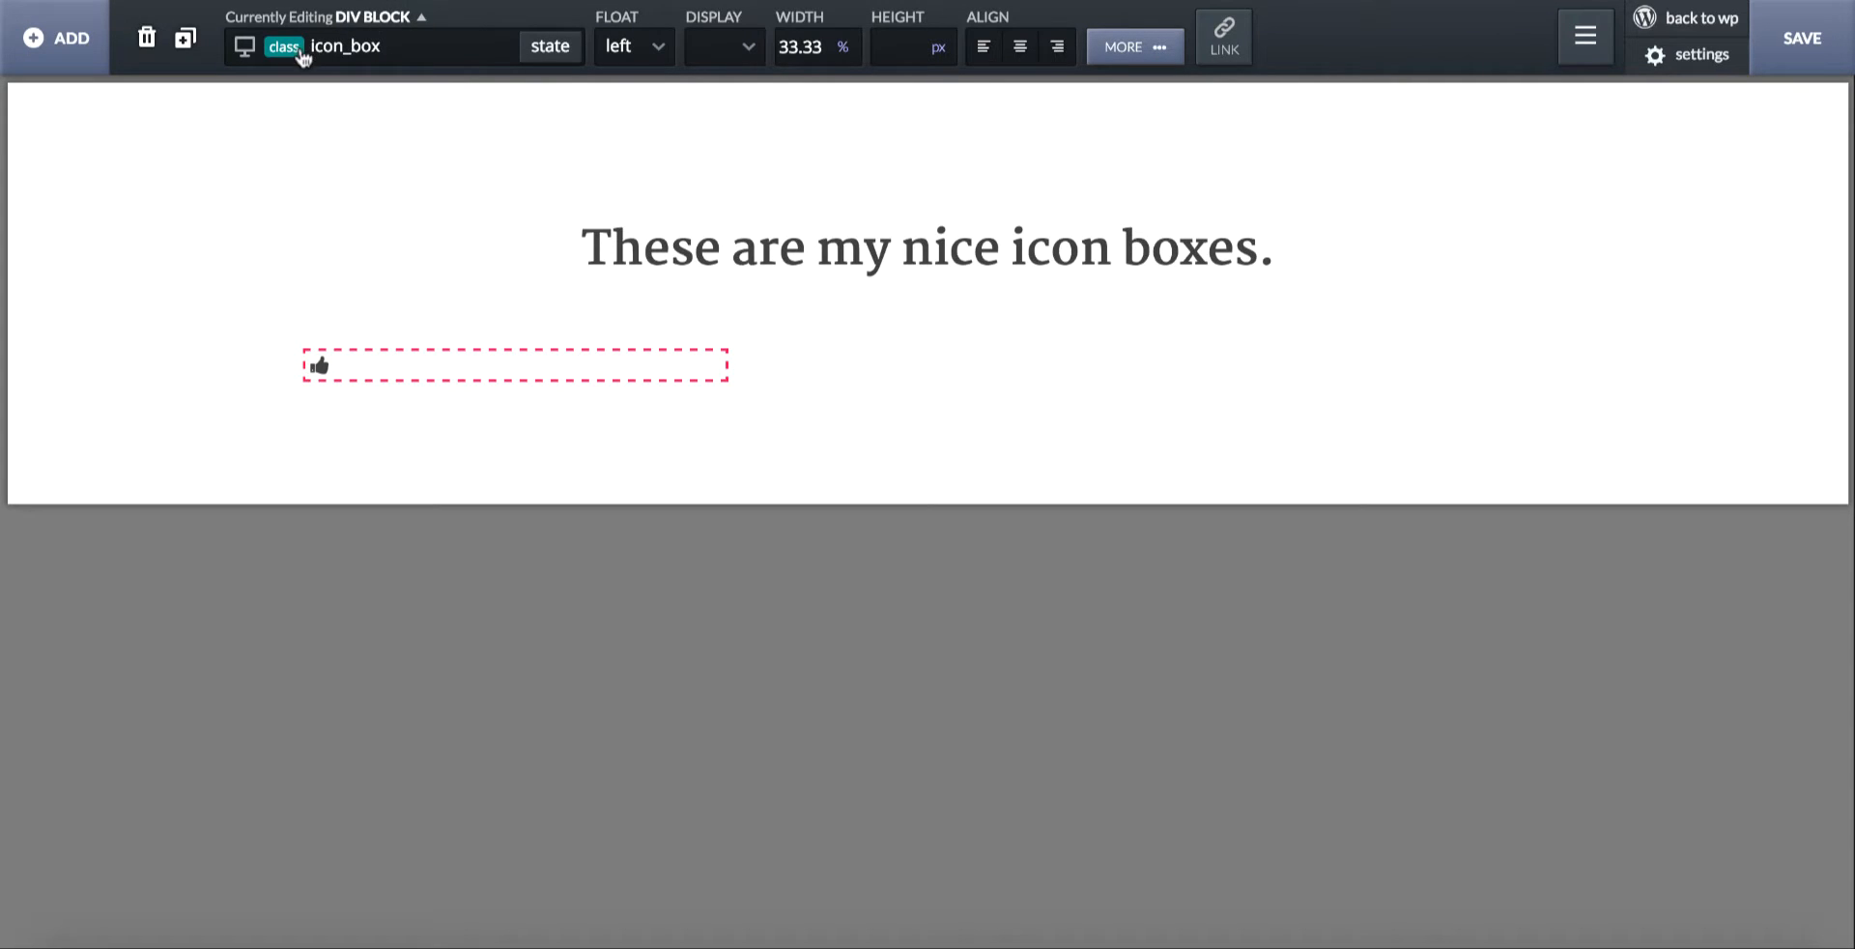
left_click(48, 39)
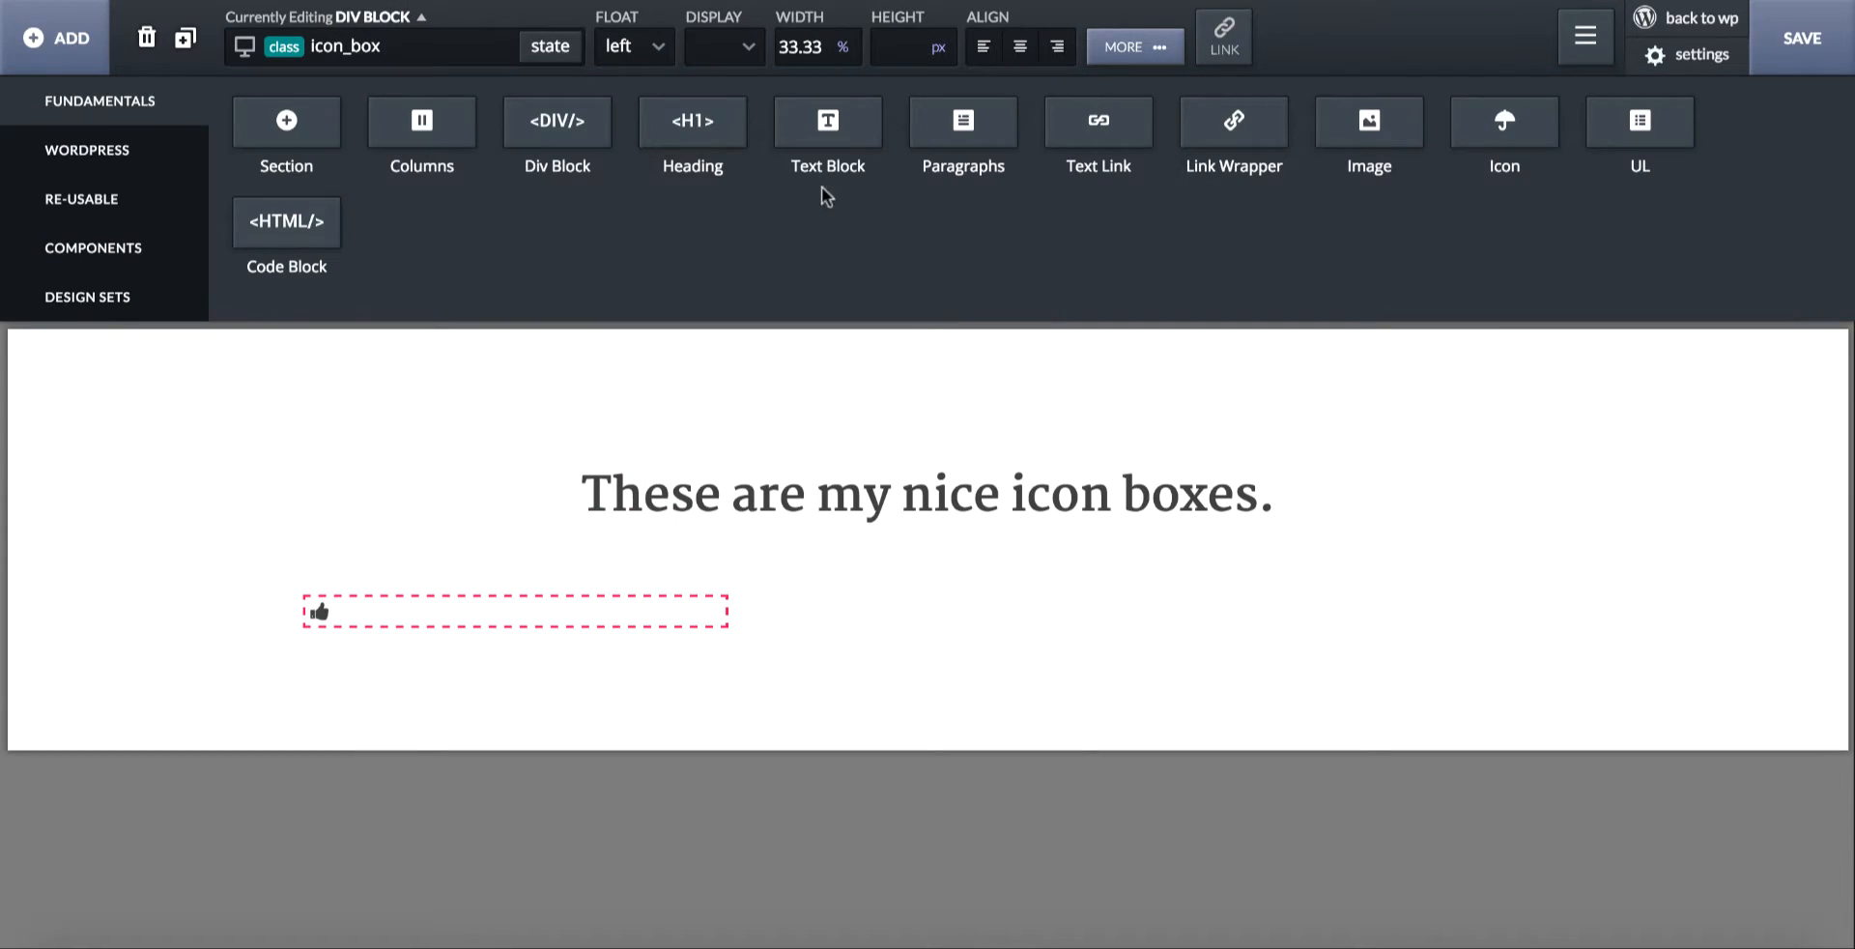
left_click(693, 120)
left_click(356, 45)
left_click(343, 83)
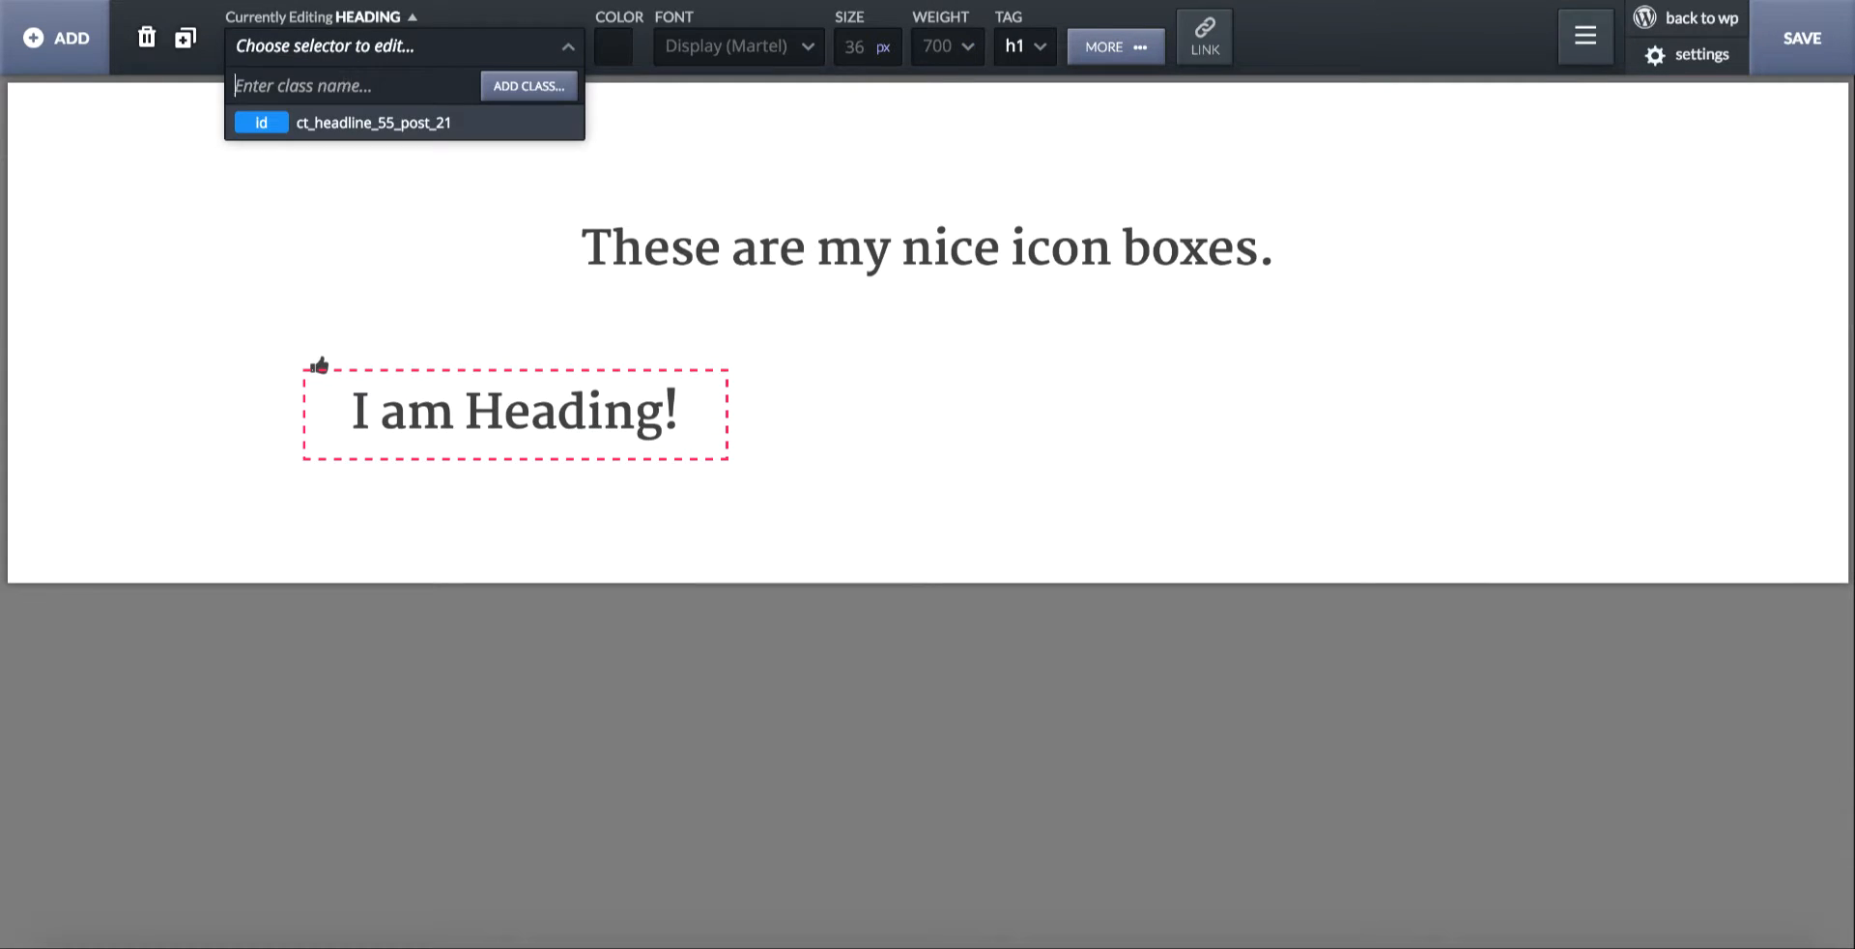
type("icon_box_gt")
key("Return")
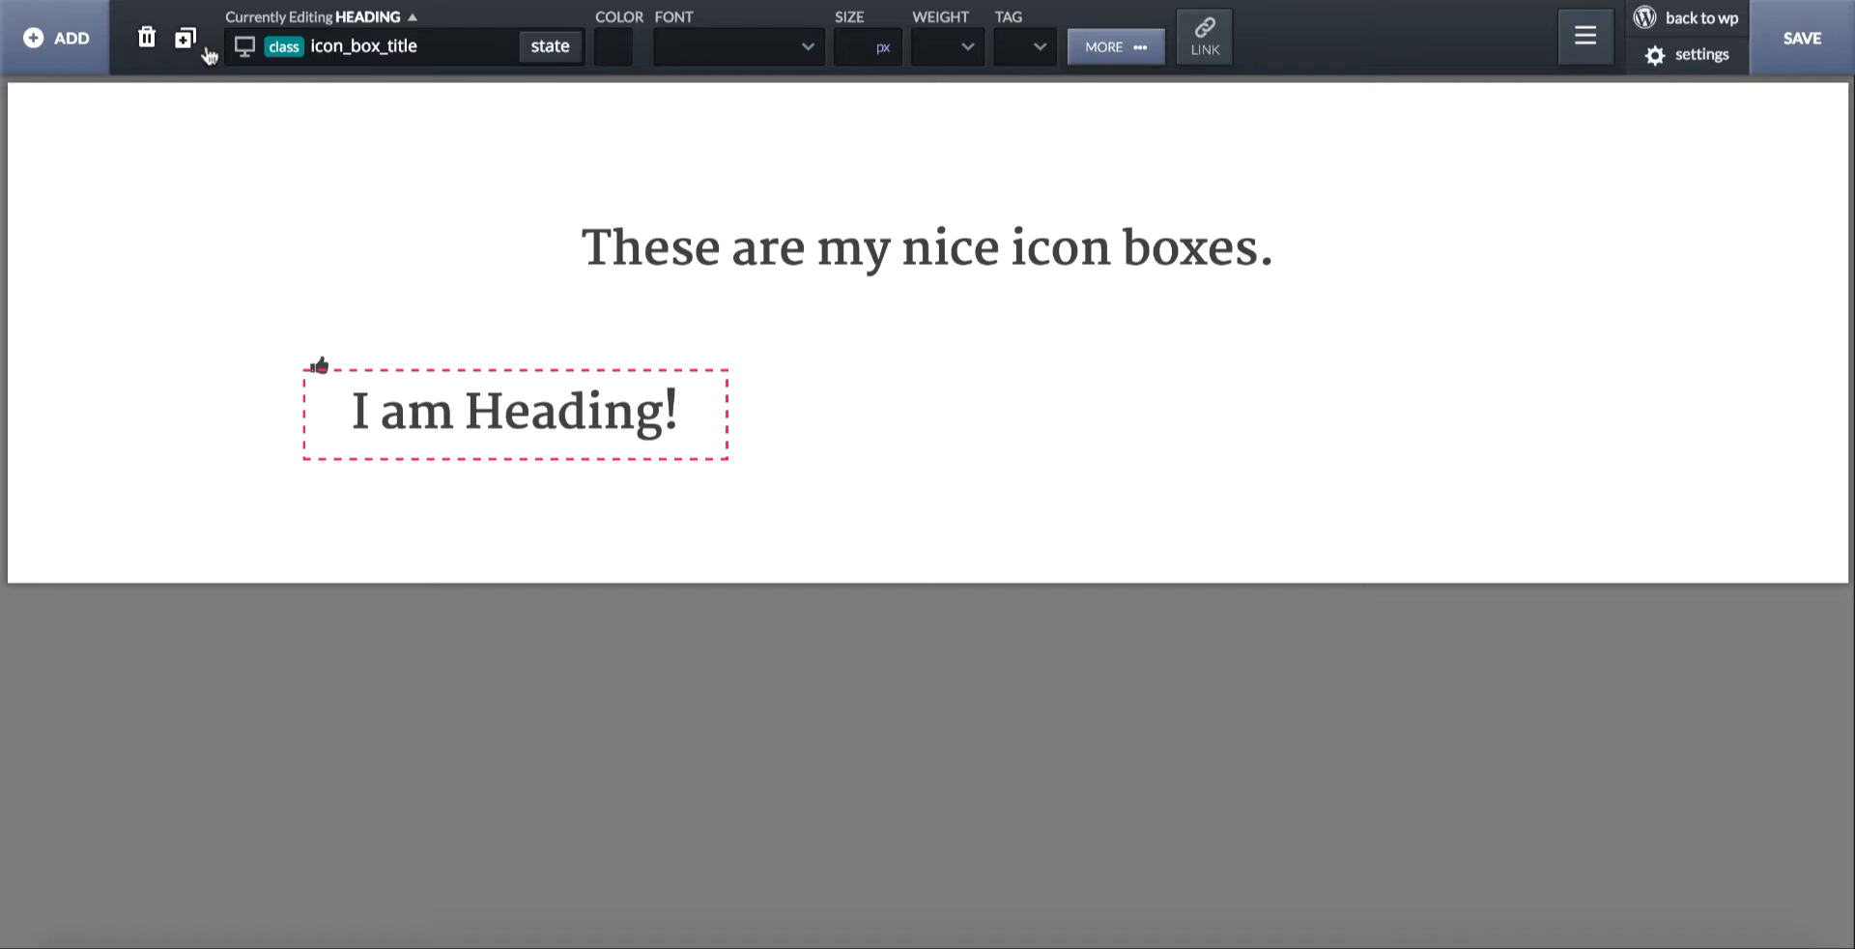
- Add a text block below the icon box heading and assign it the class icon_box_text
left_click(65, 56)
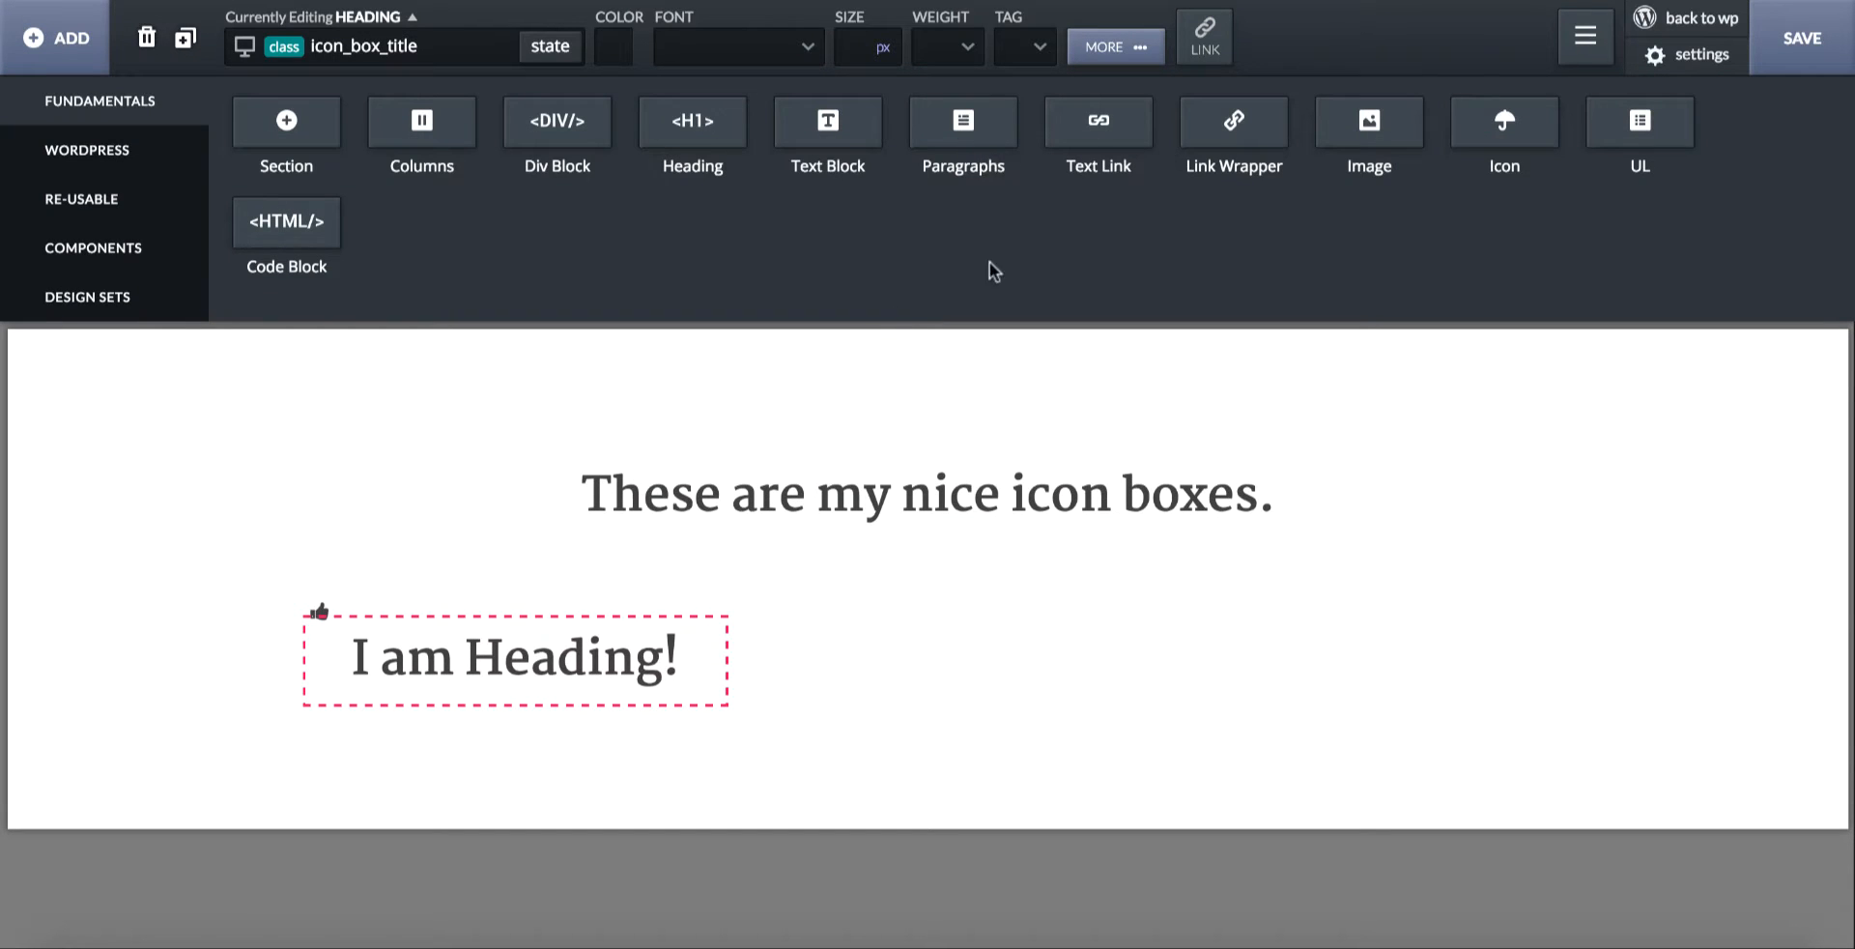
left_click(829, 159)
left_click(377, 46)
left_click(368, 85)
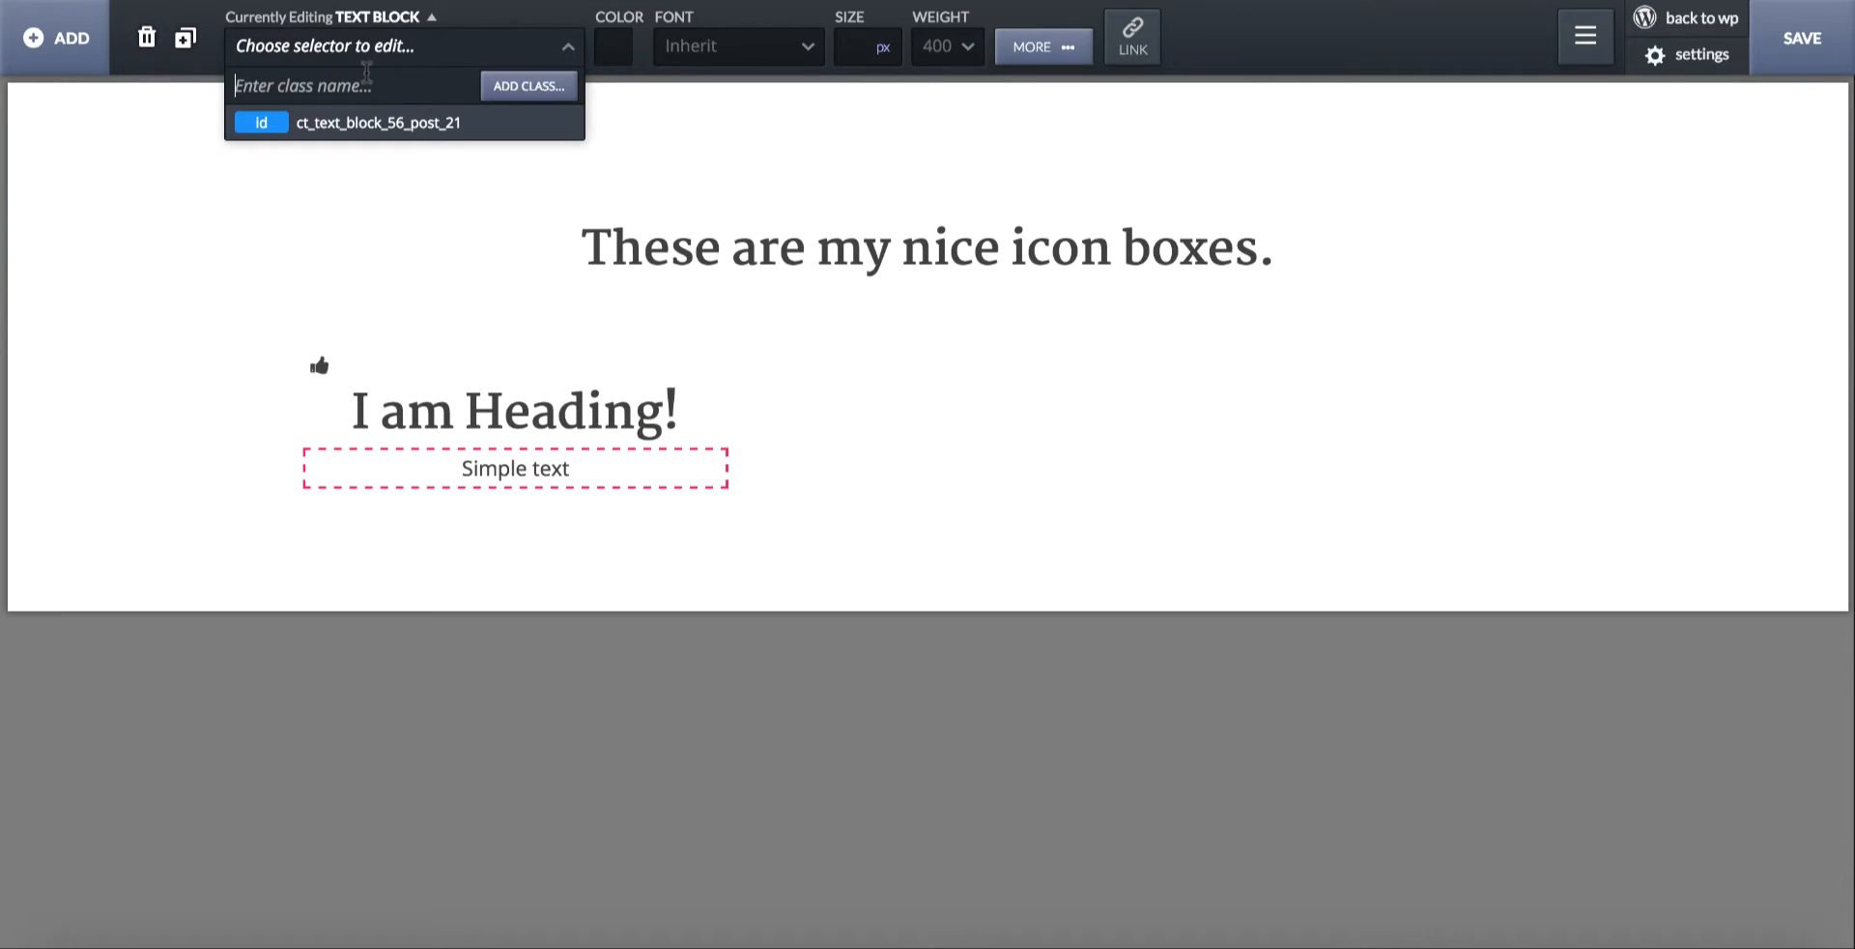
type("icon_box_text")
key("Return")
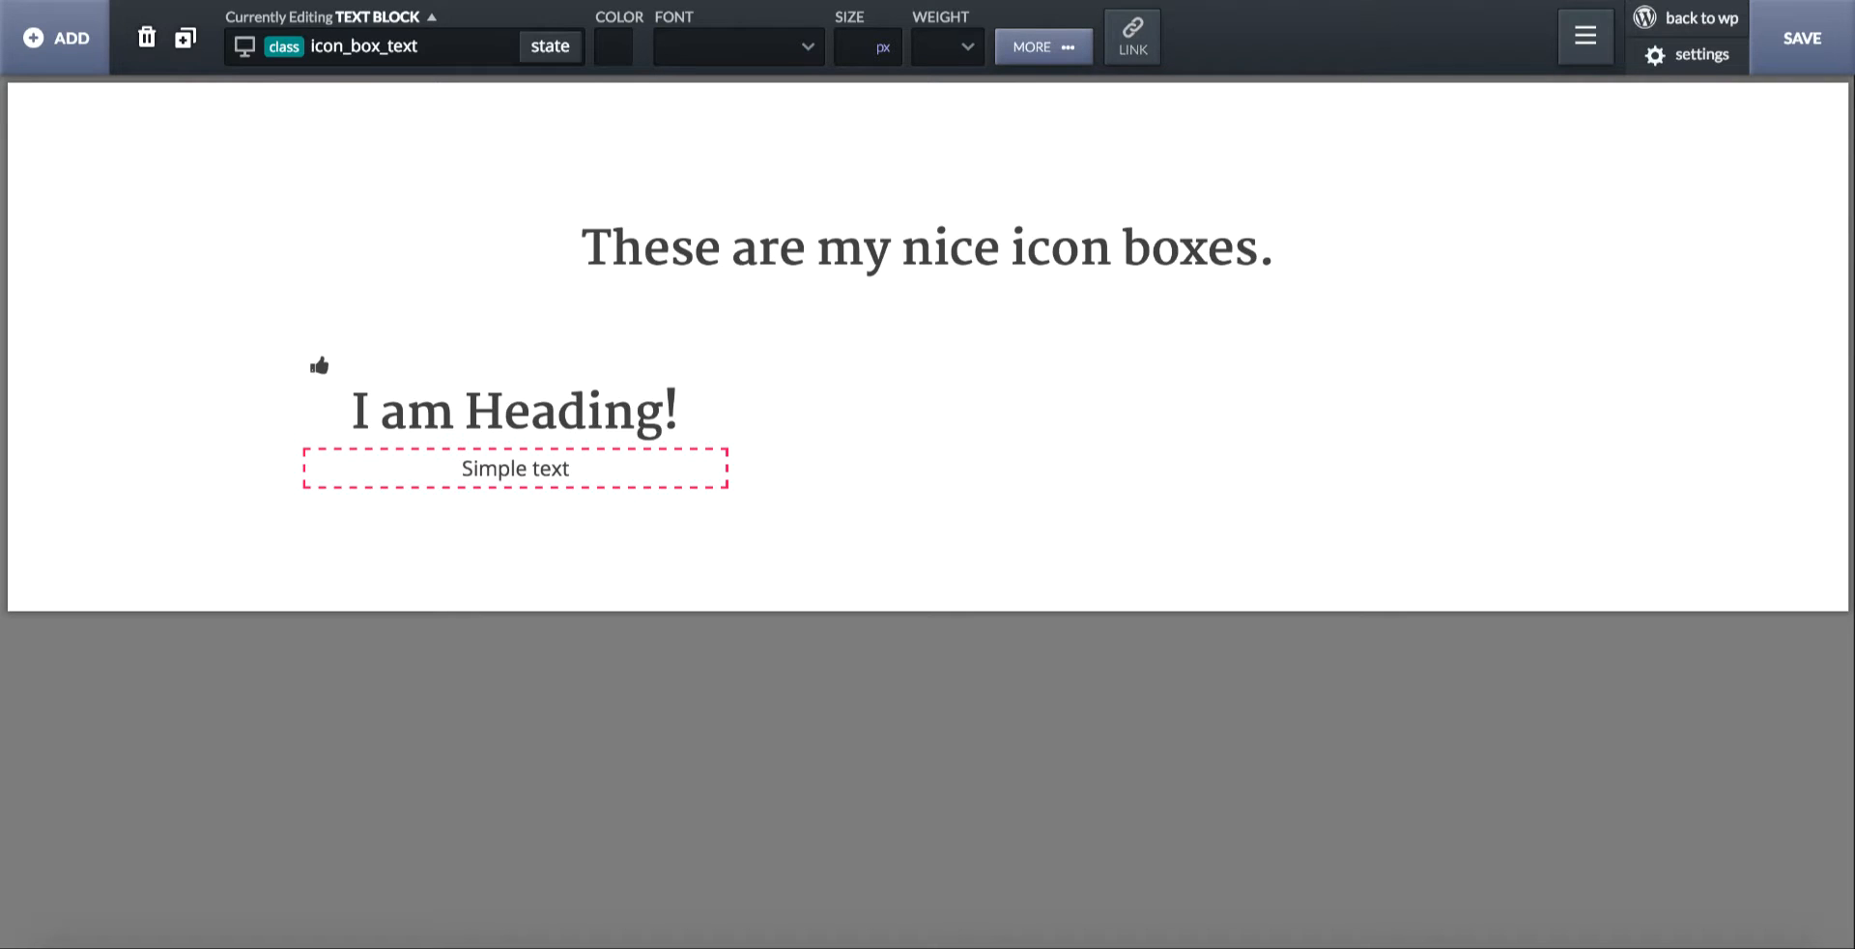
- Add a text link below the icon box text and assign it the class icon_box_link
left_click(60, 58)
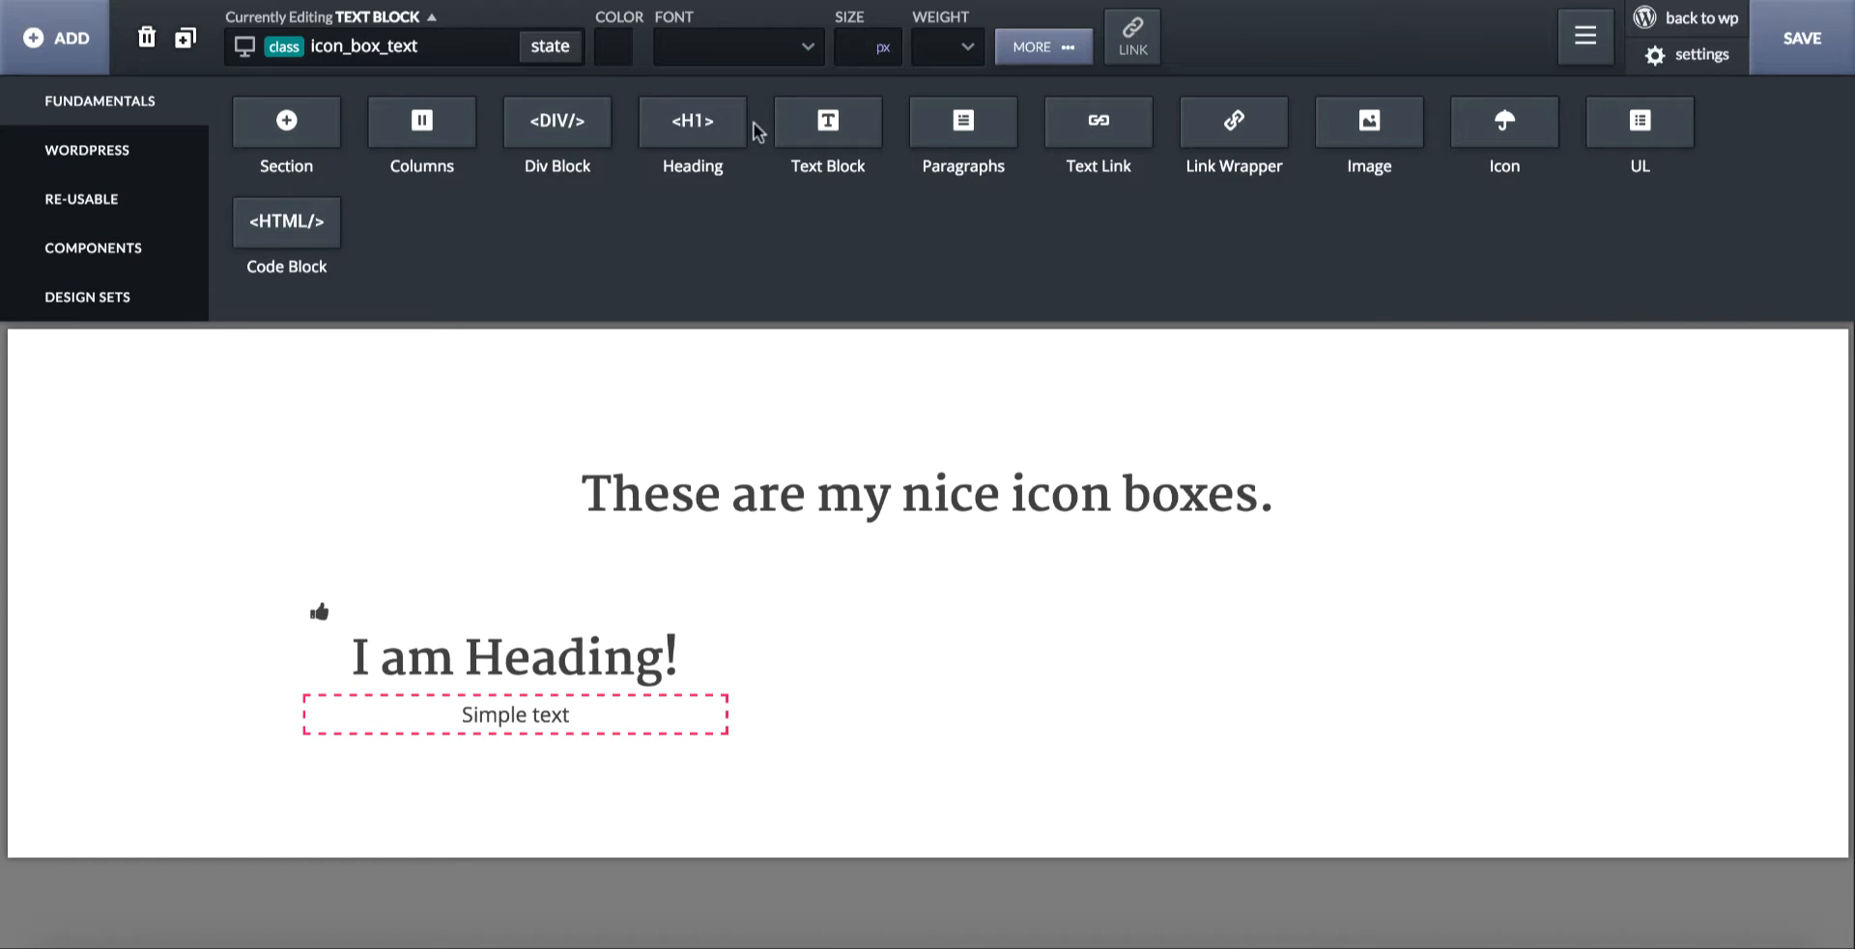
left_click(1082, 112)
left_click(310, 58)
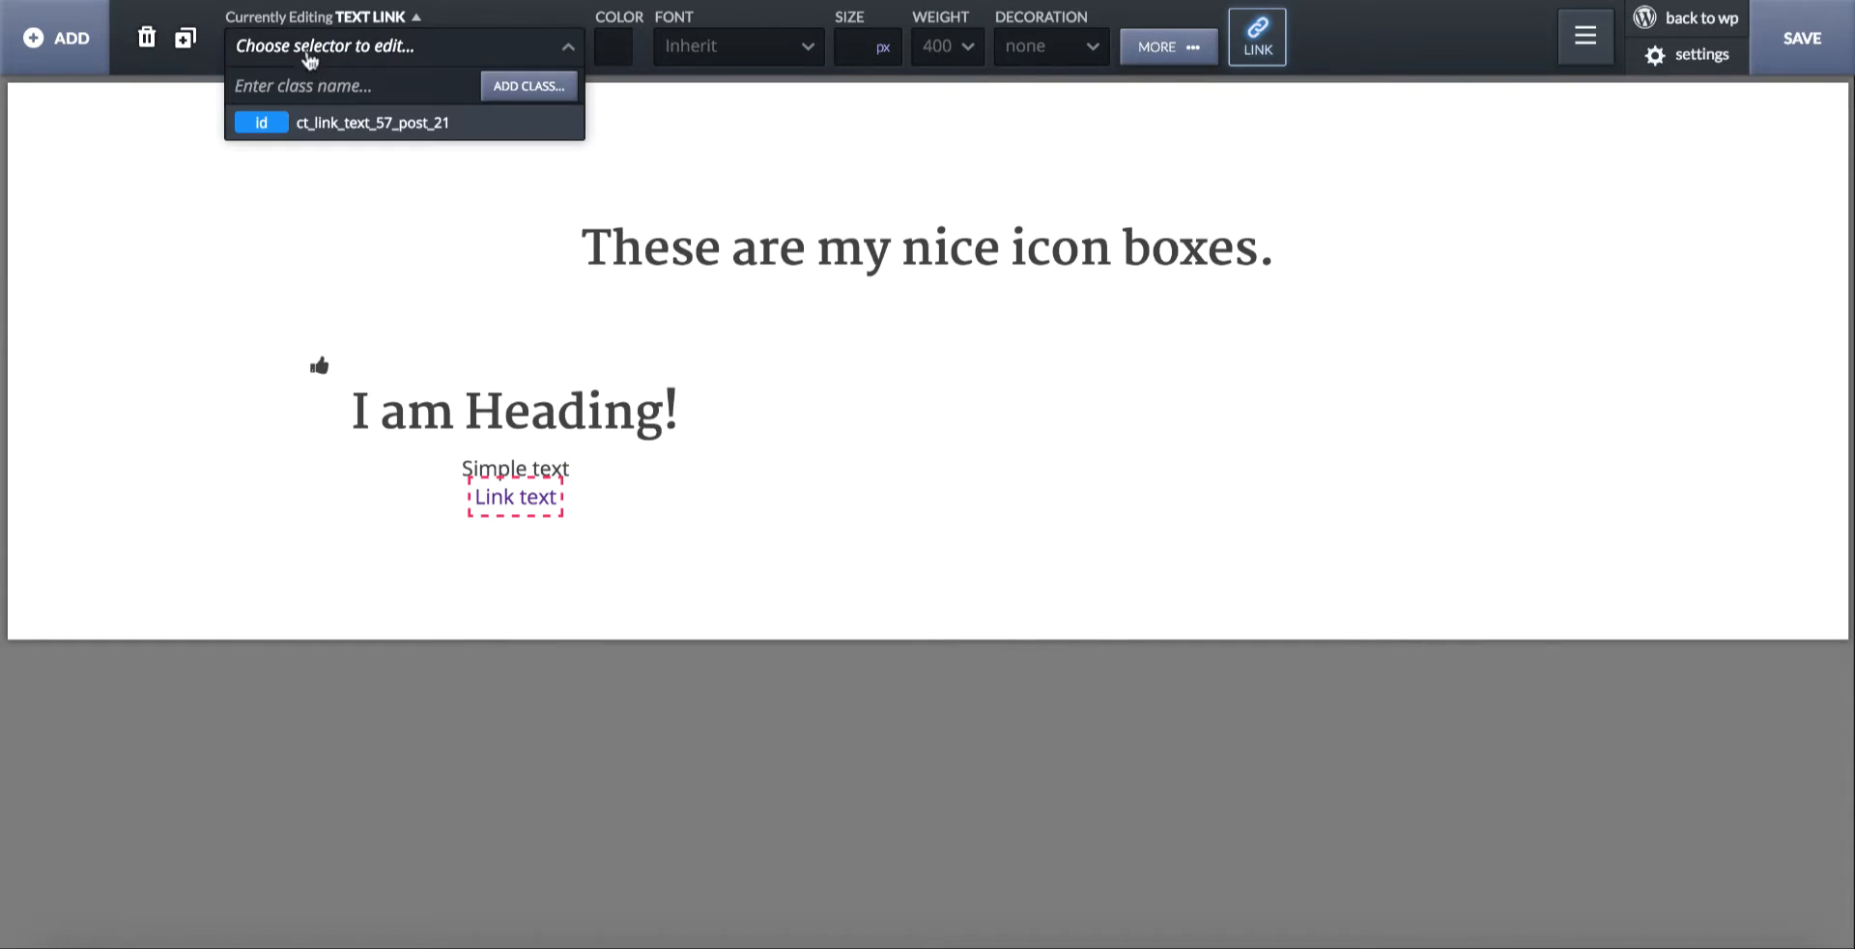
type("icon_box_link")
key("Return")
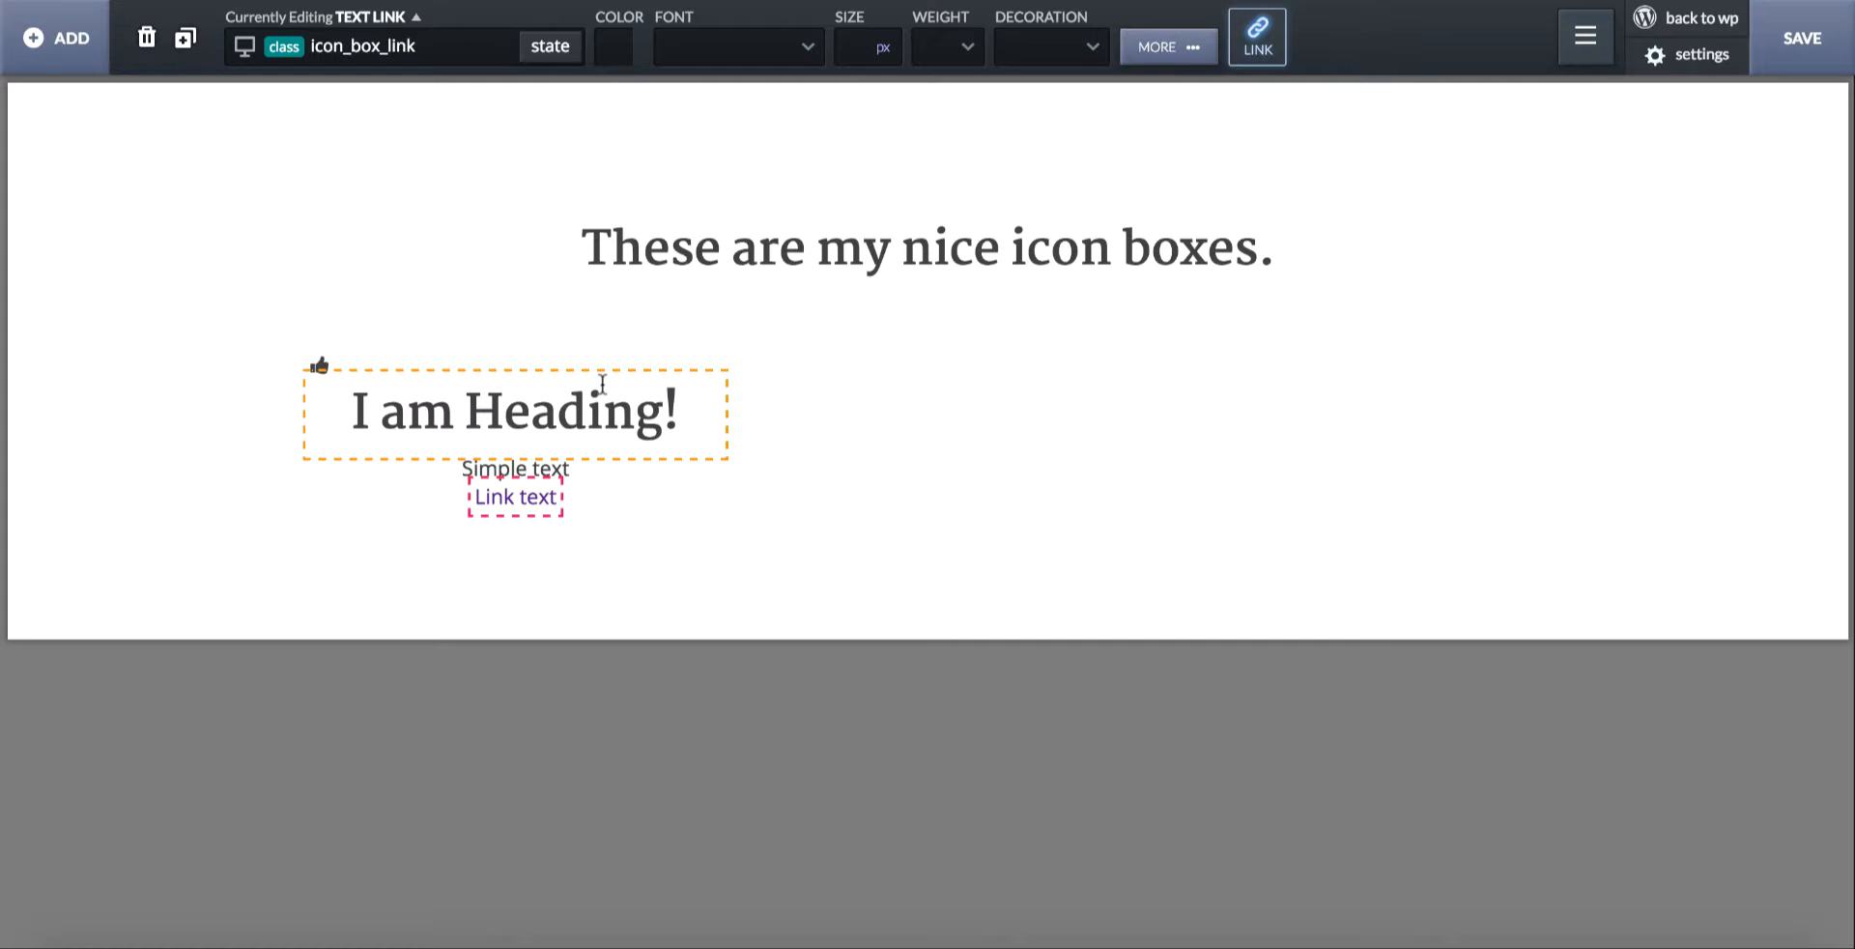
- Set the font size of the icon_box_title heading to 21 px
left_click(592, 410)
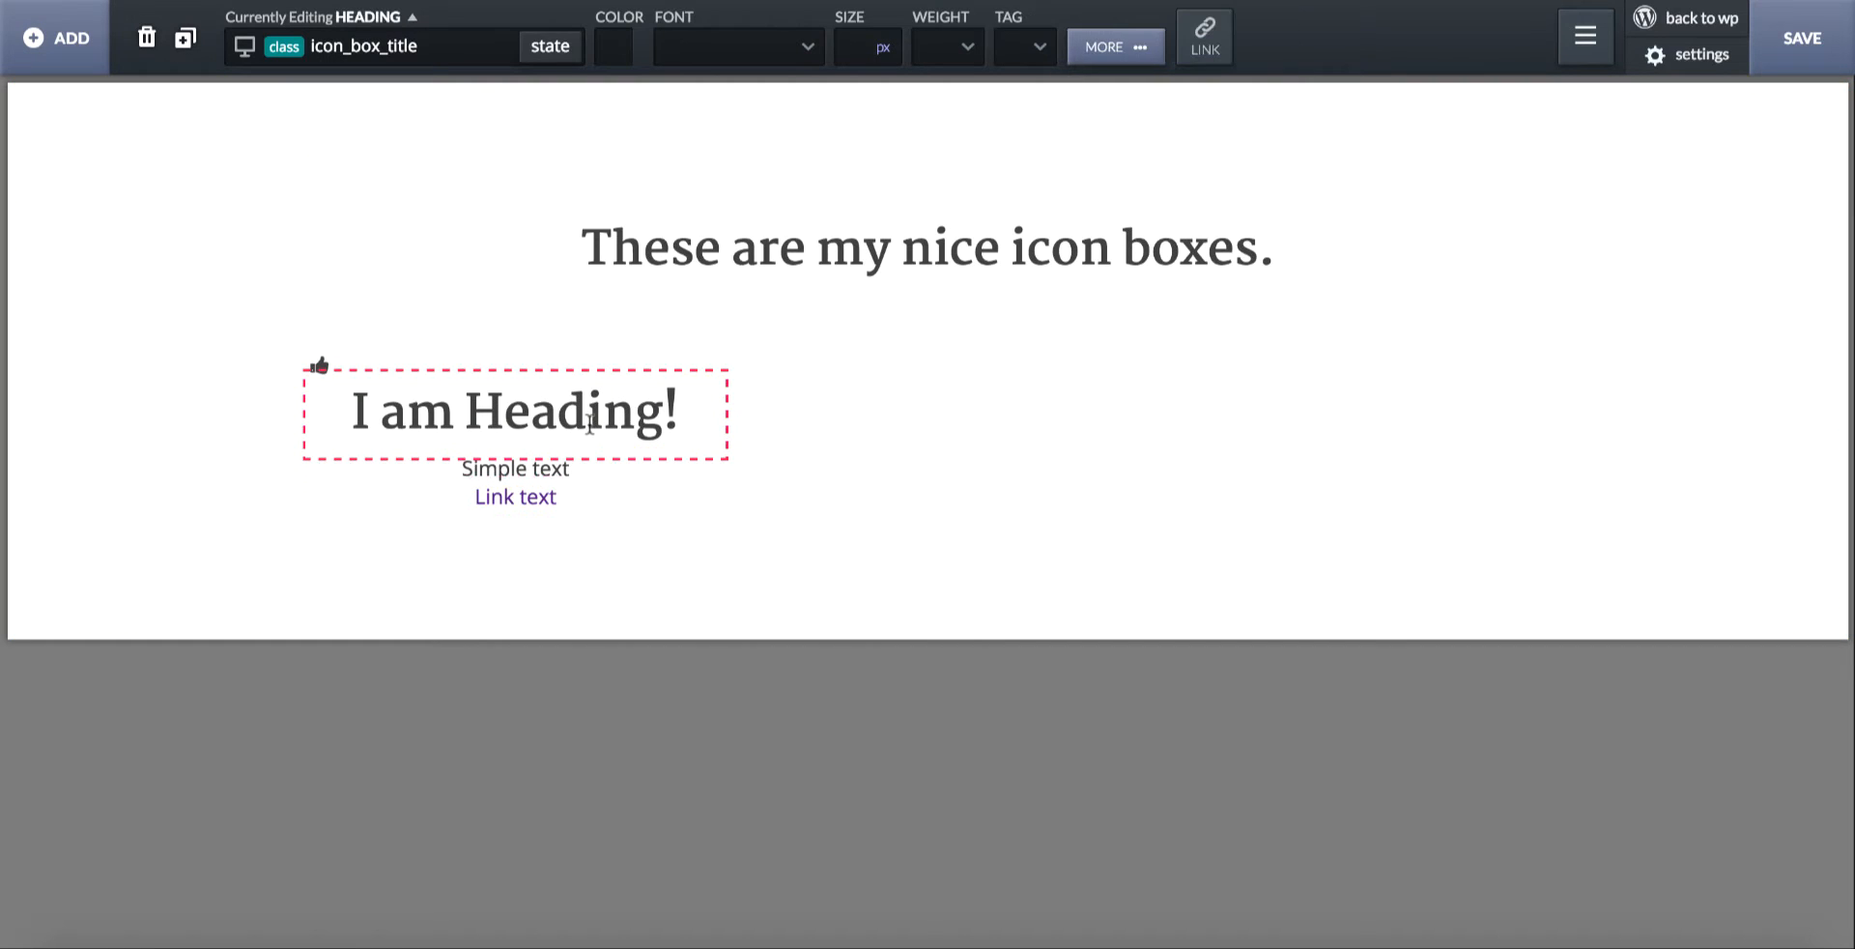
left_click(868, 45)
type("21")
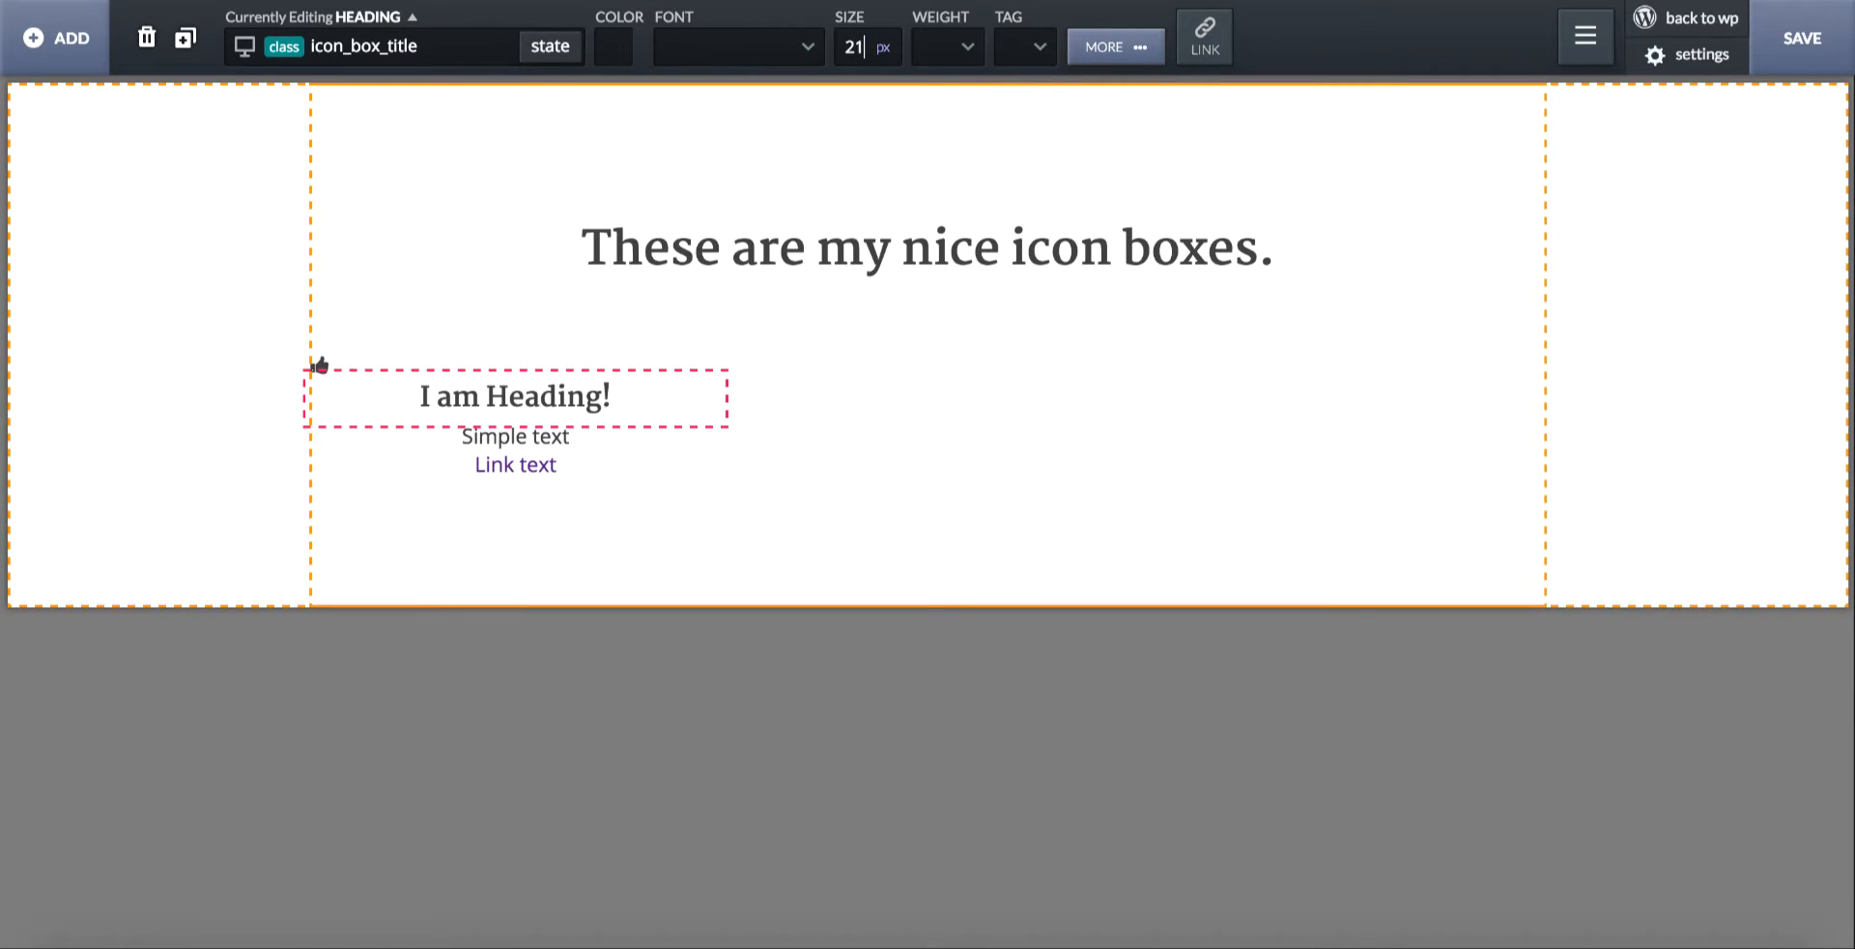
- Change the icon box heading's text to "My Feature Title"
double_click(527, 402)
type("My Ic")
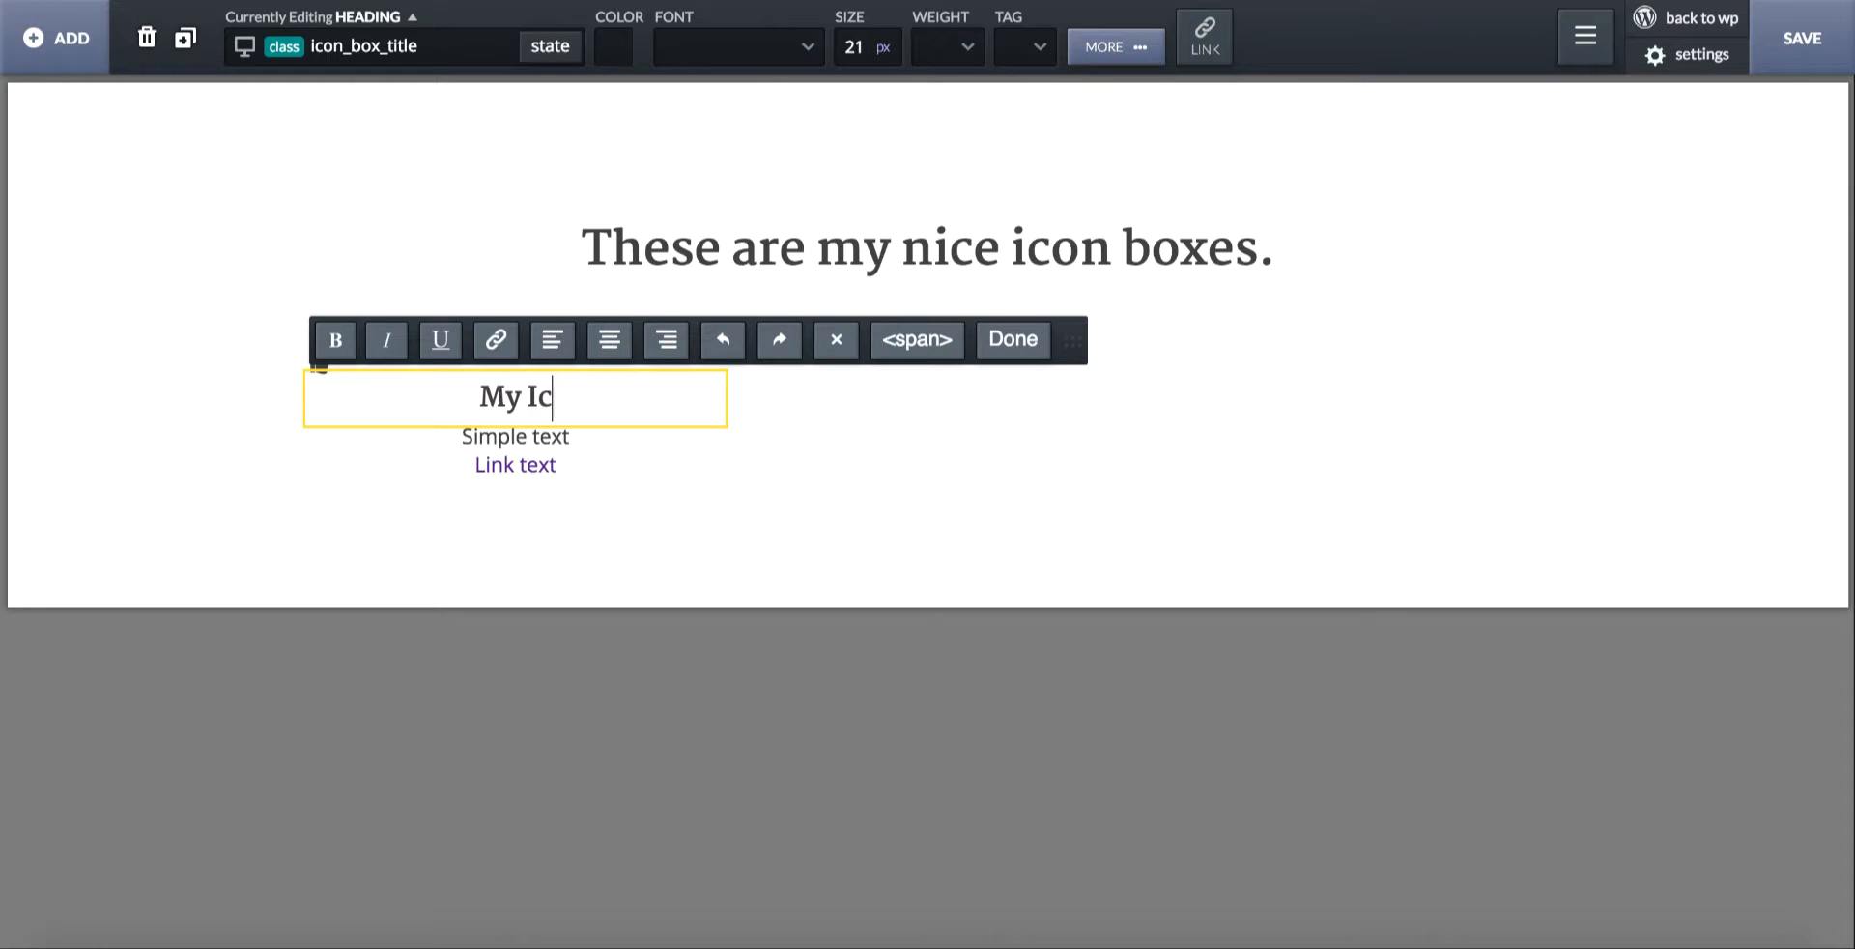
key("BackSpace")
key("BackSpace")
type("Feature Title")
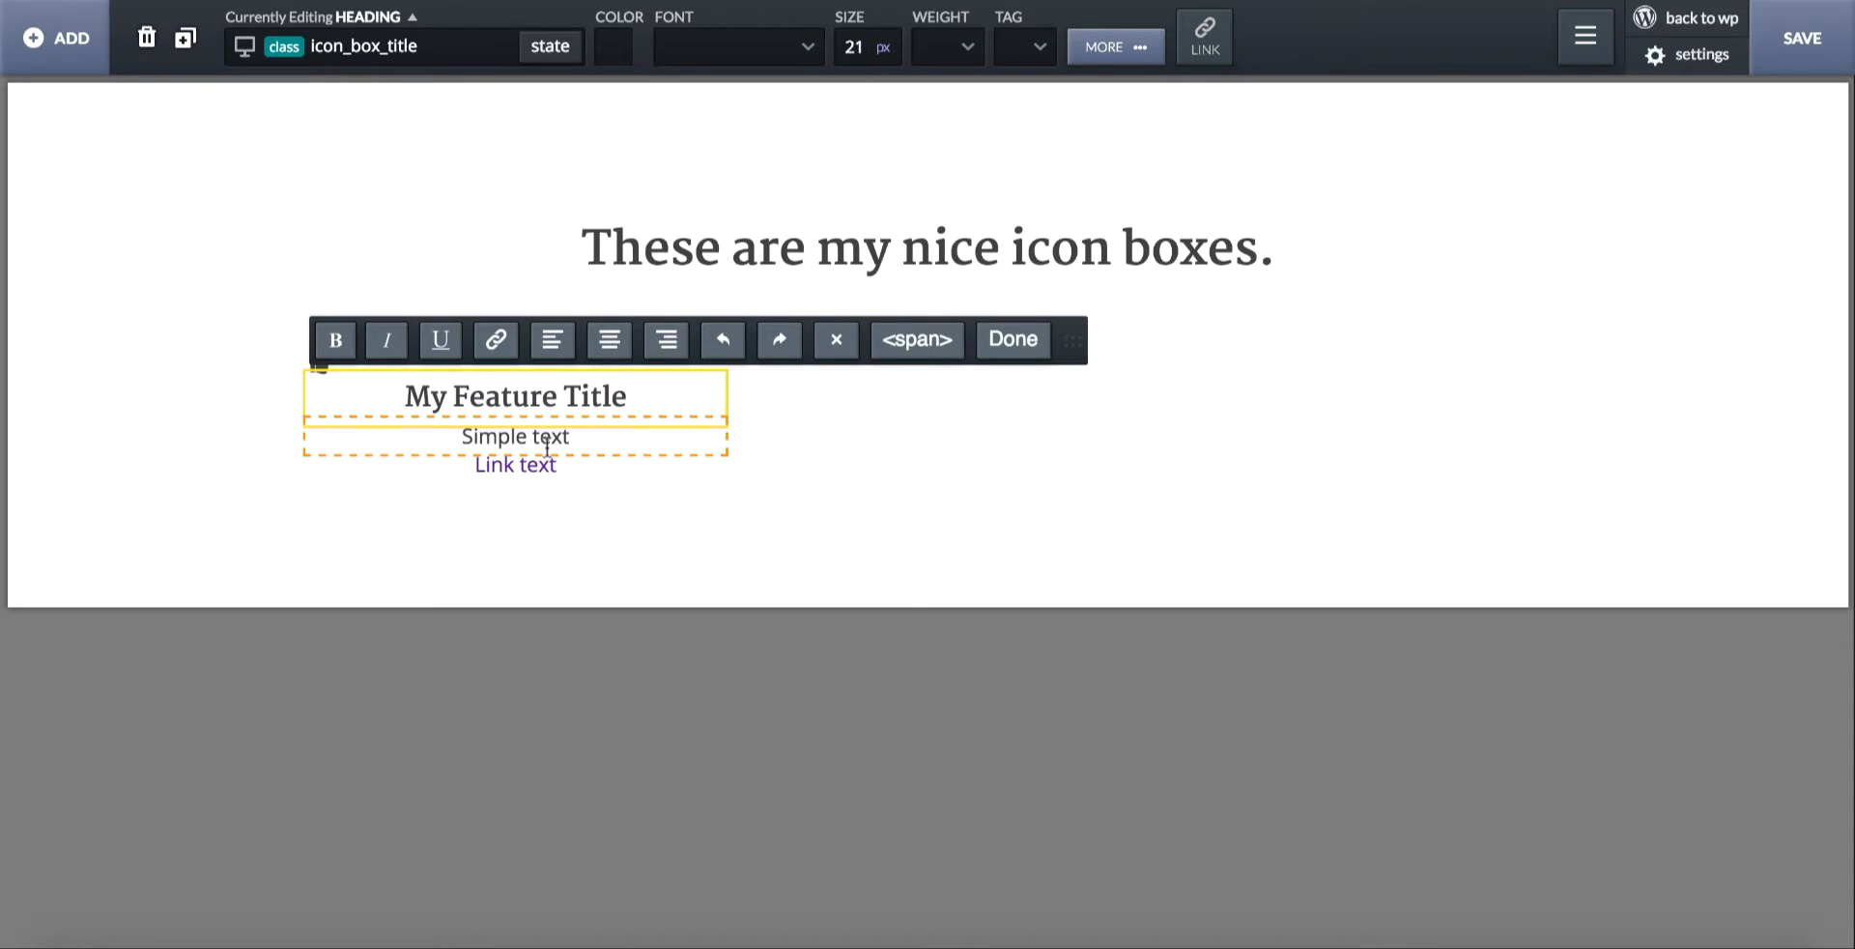
- Set the font size of the icon_box_text text block to 15 px
left_click(546, 437)
left_click(847, 60)
type("16")
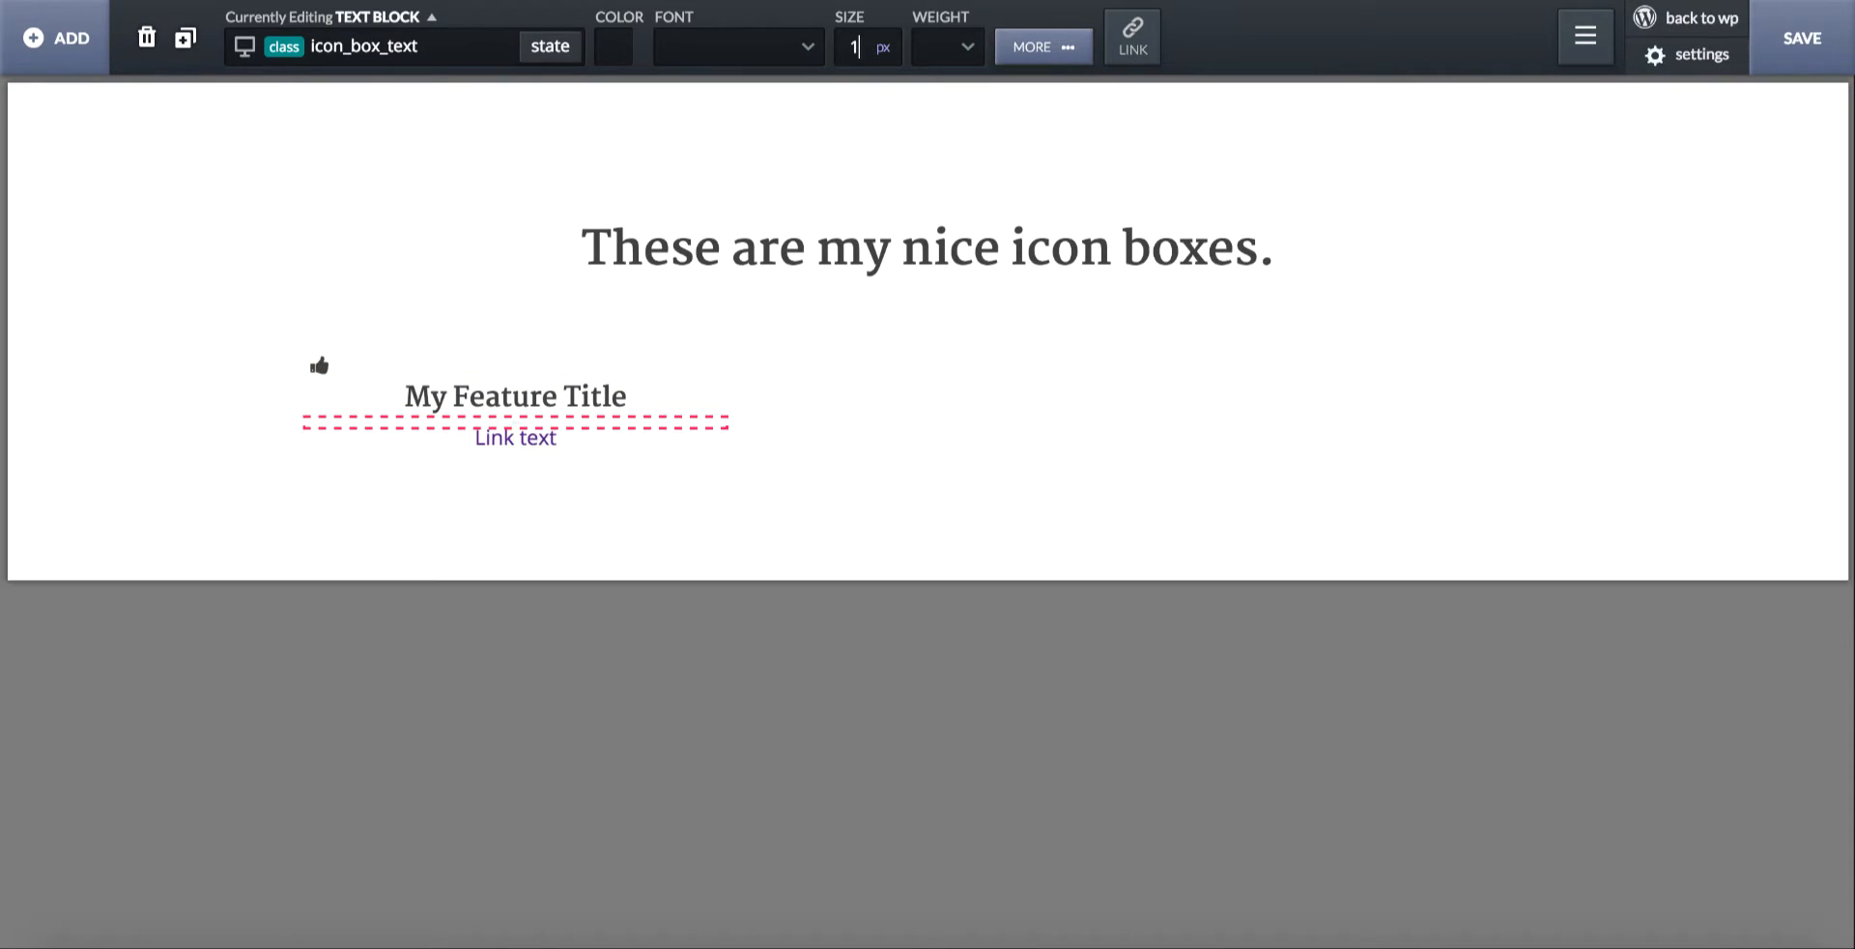
key("BackSpace")
type("5")
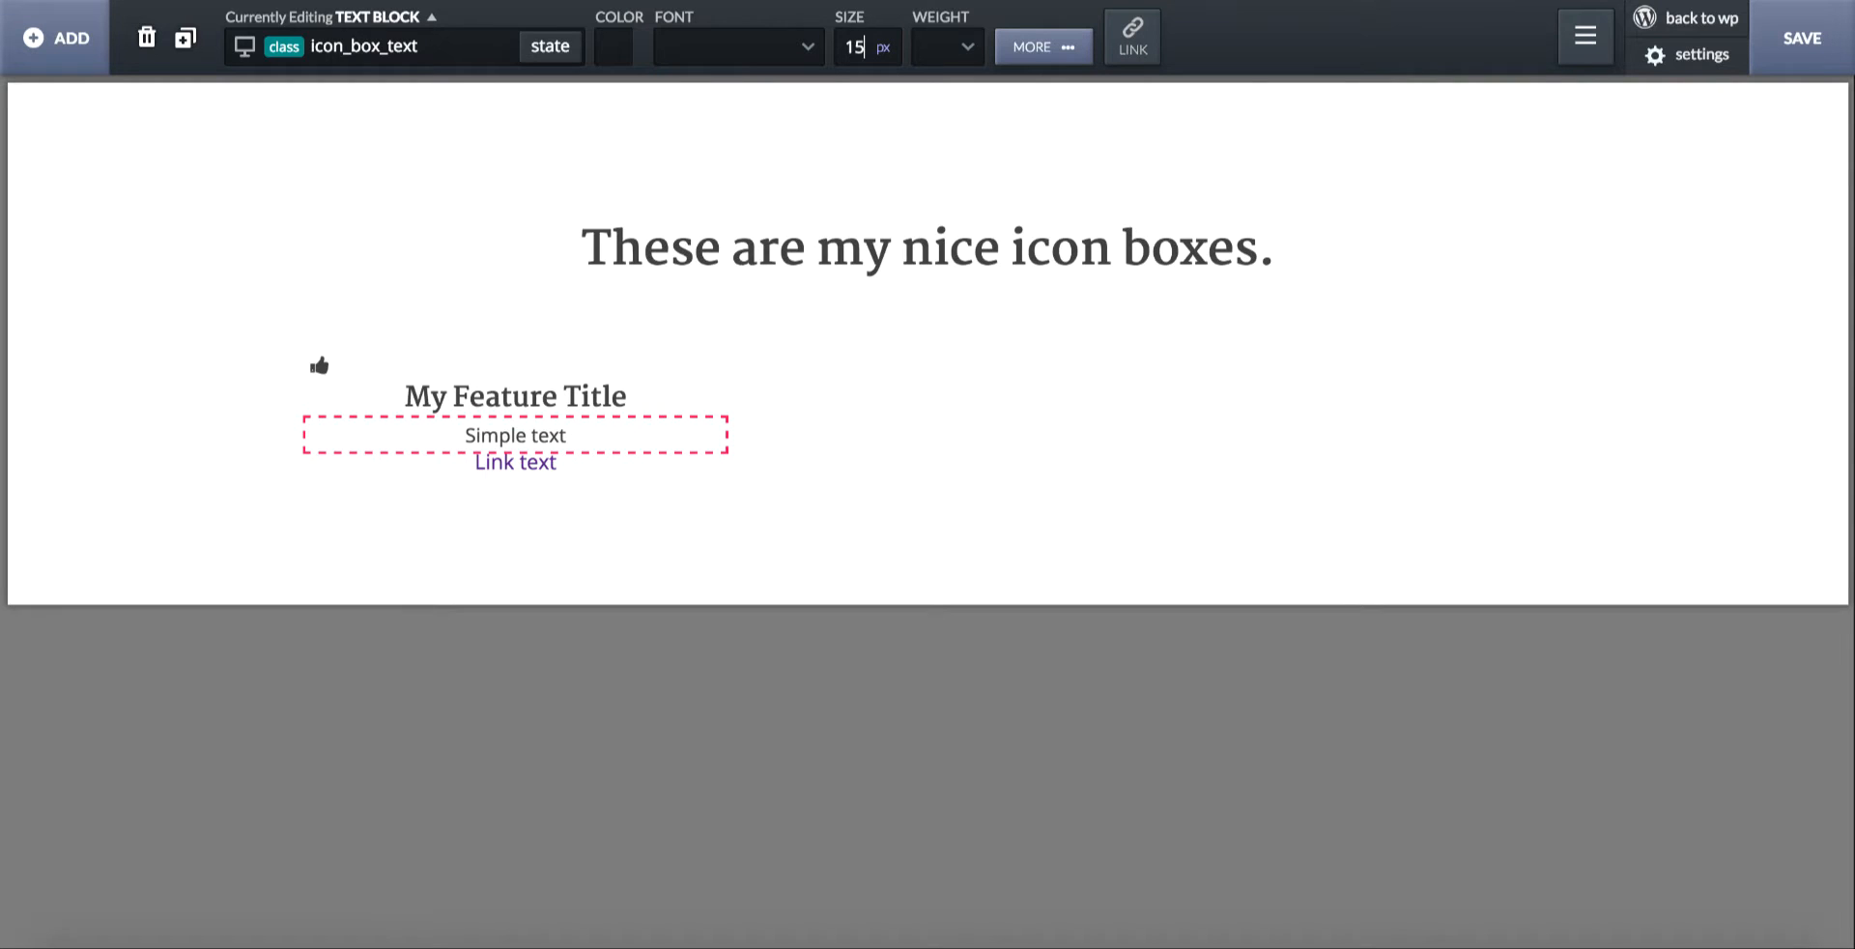
- Set the icon_box_link font size to 13 px and change the link's text to "learn more"
left_click(518, 463)
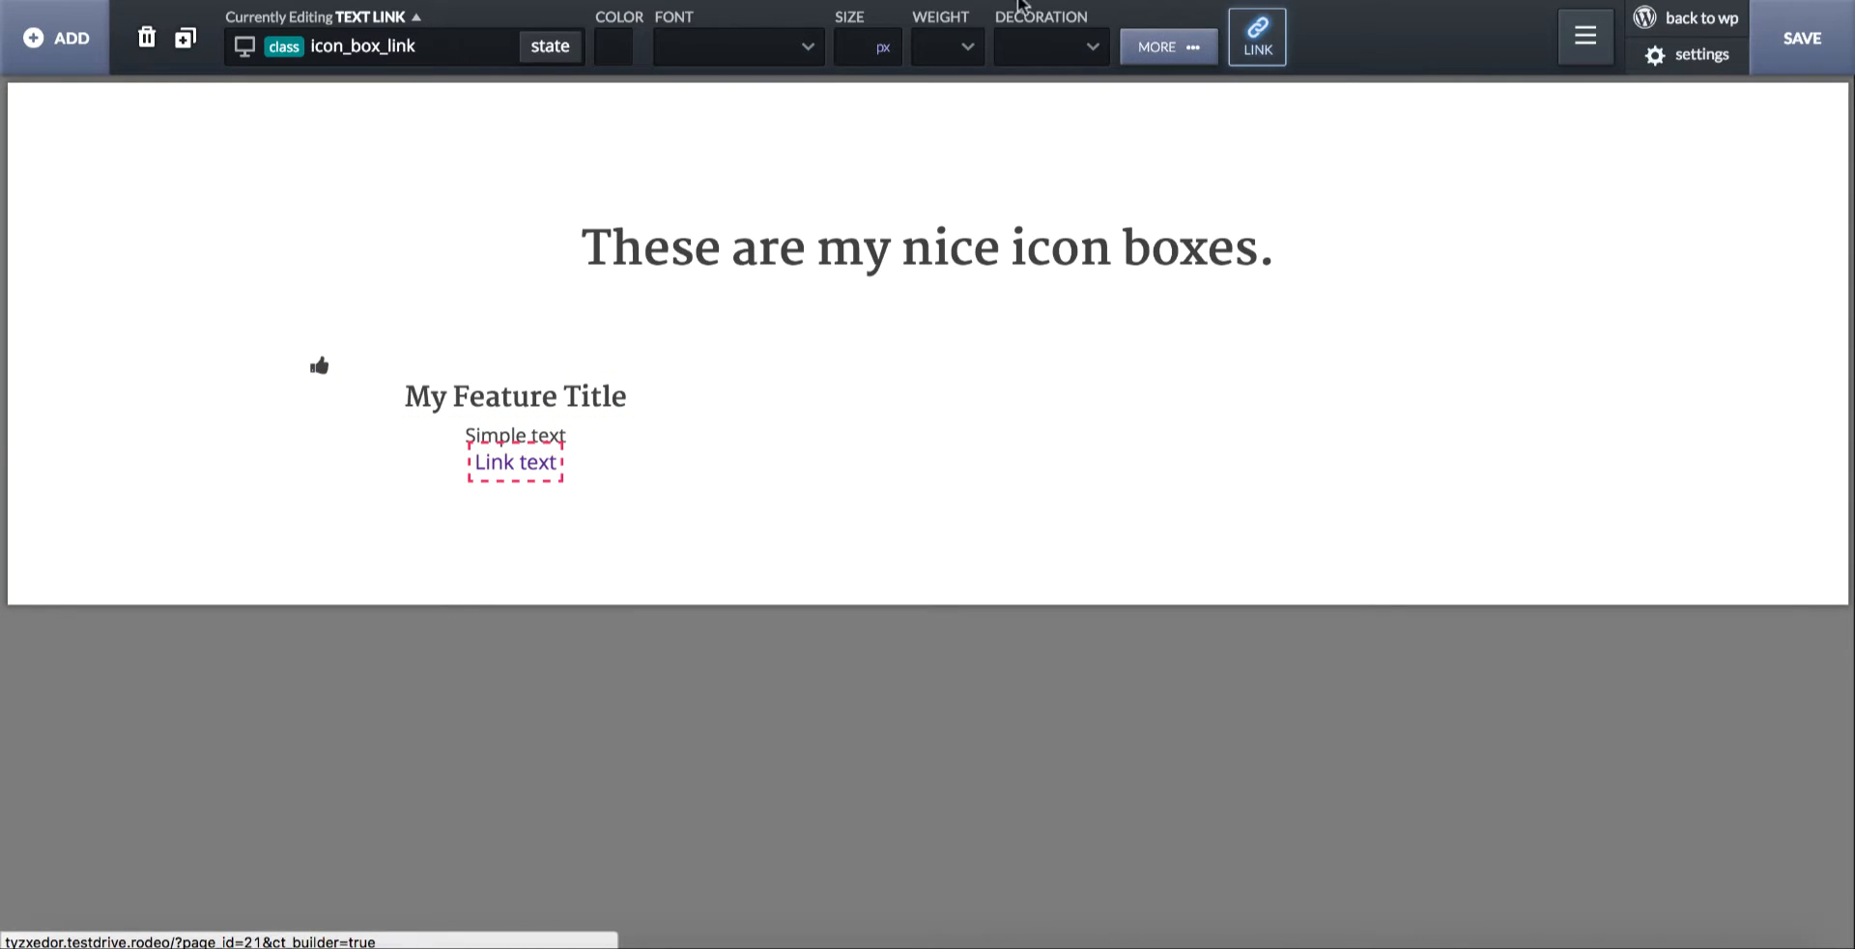
left_click(859, 46)
type("13")
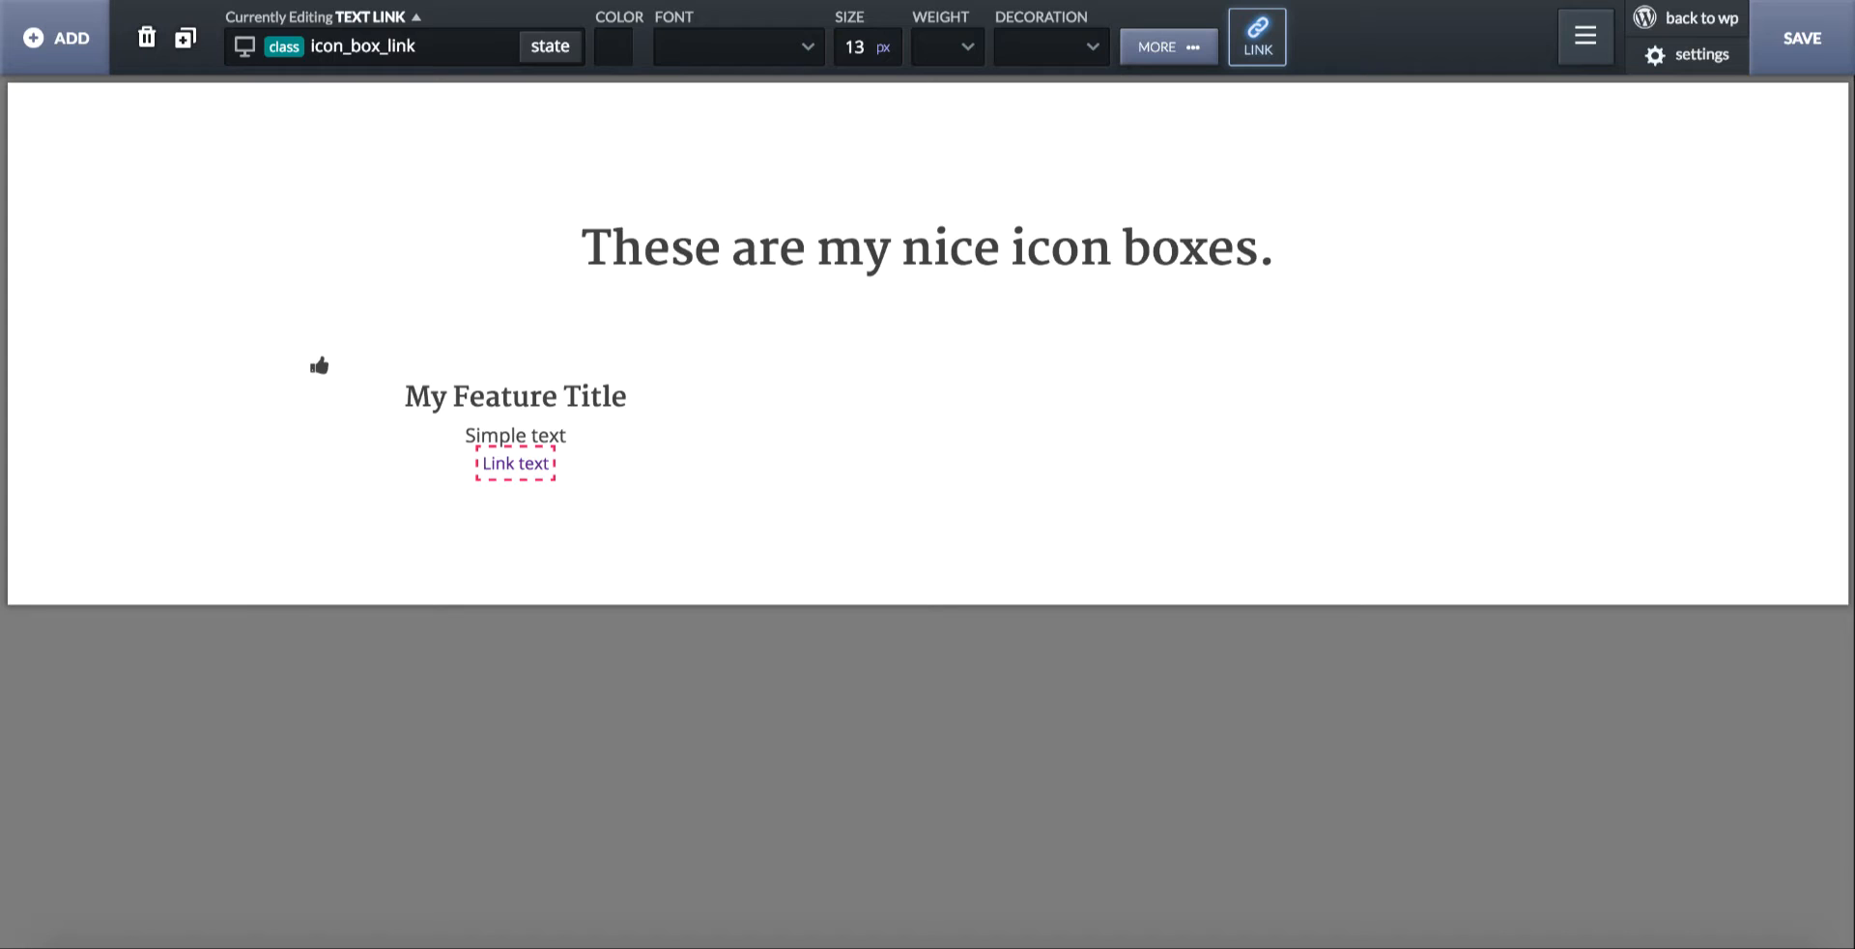
double_click(513, 463)
type("learn more")
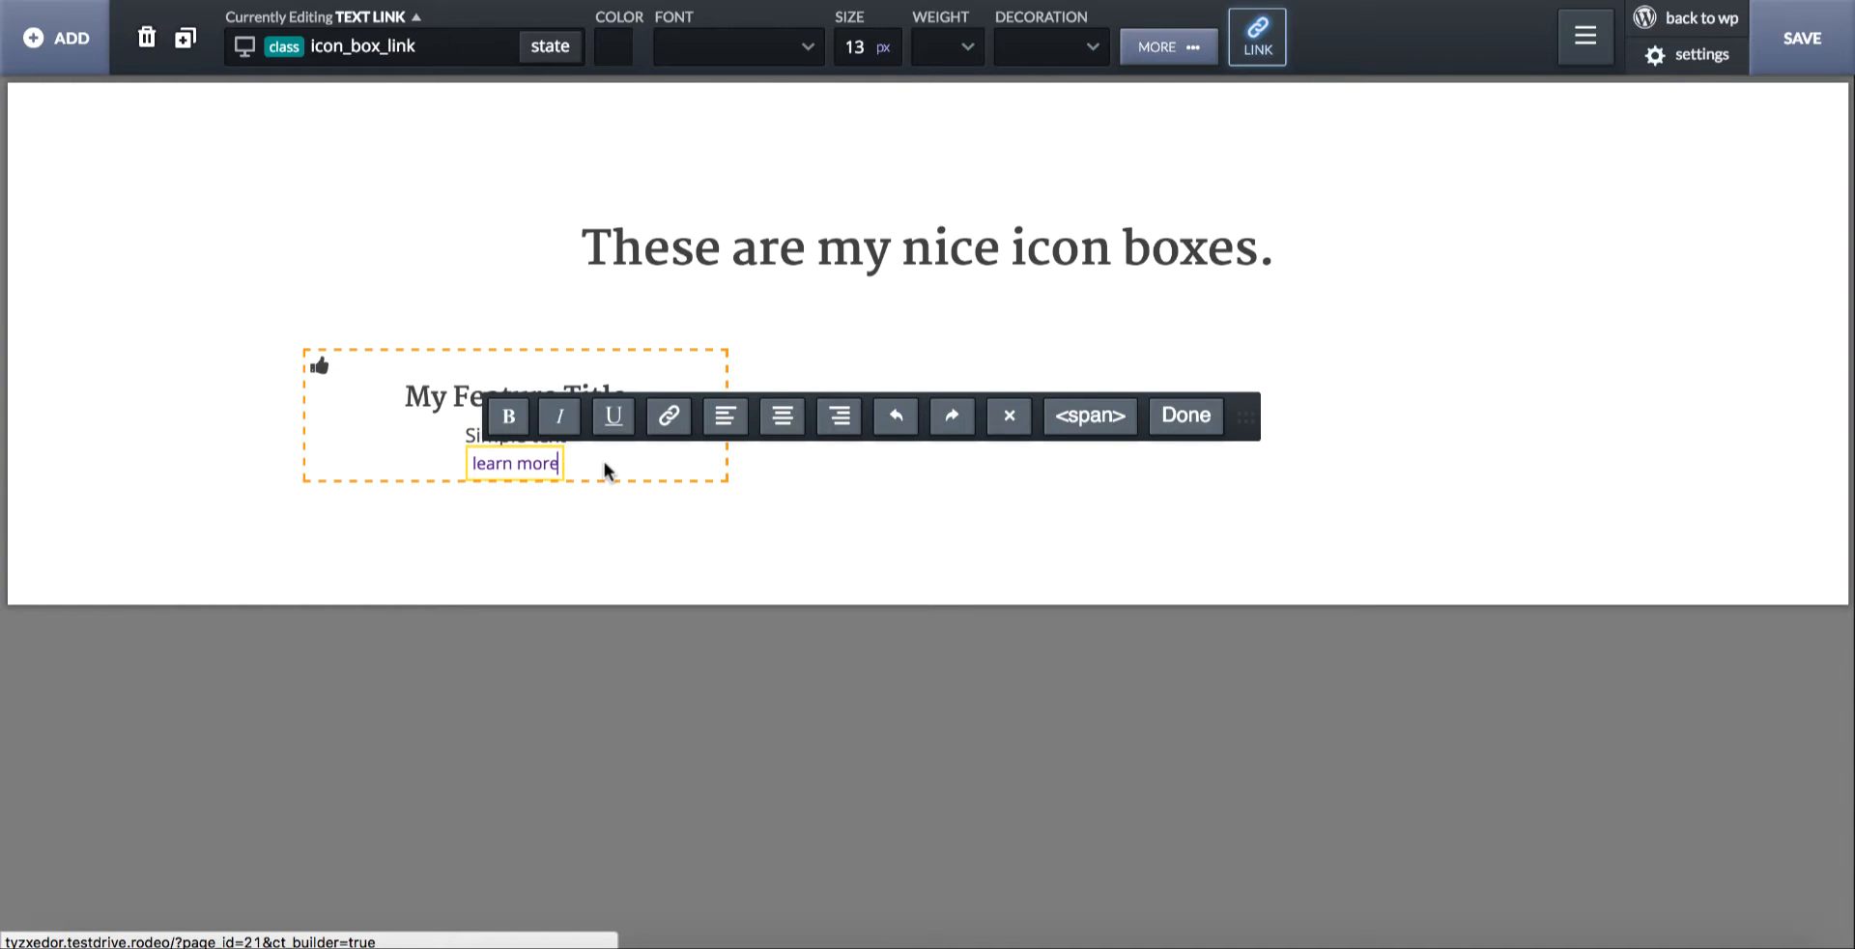
left_click(587, 461)
- Give the icon_box_link class a 1 px solid blue border on all sides, colour rgba(28,147,214,1.0)
left_click(515, 463)
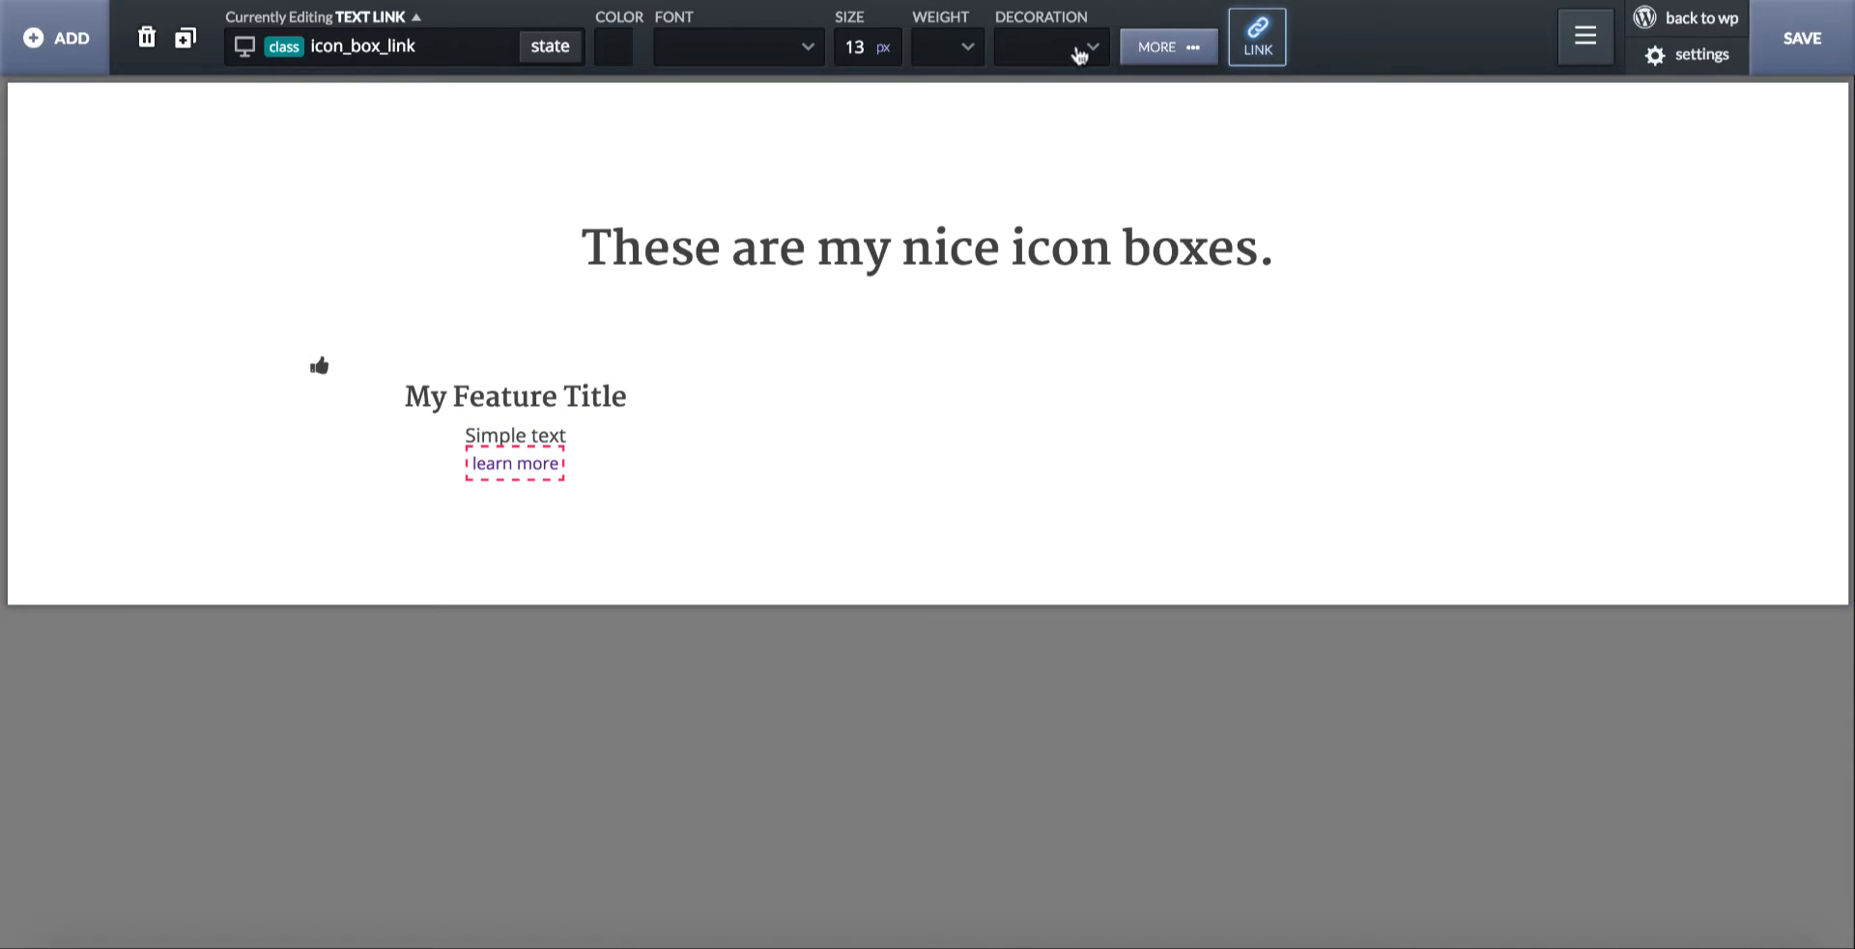
left_click(1155, 46)
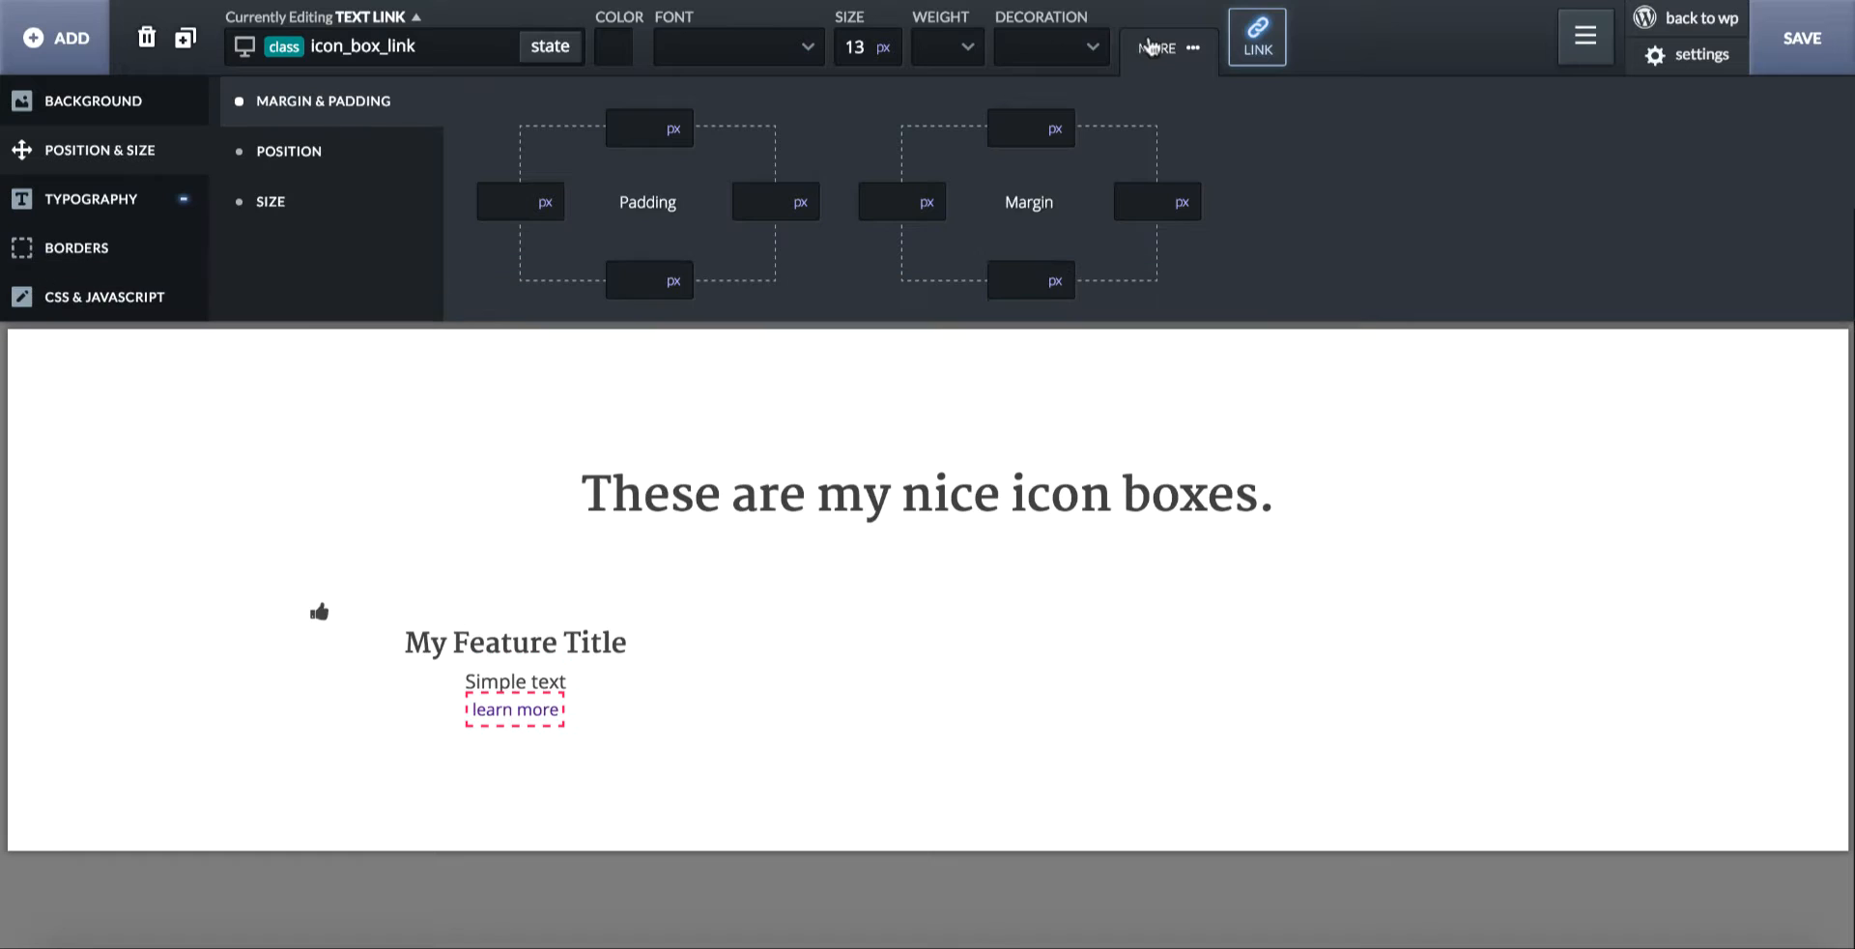
left_click(163, 257)
left_click(788, 129)
type("1")
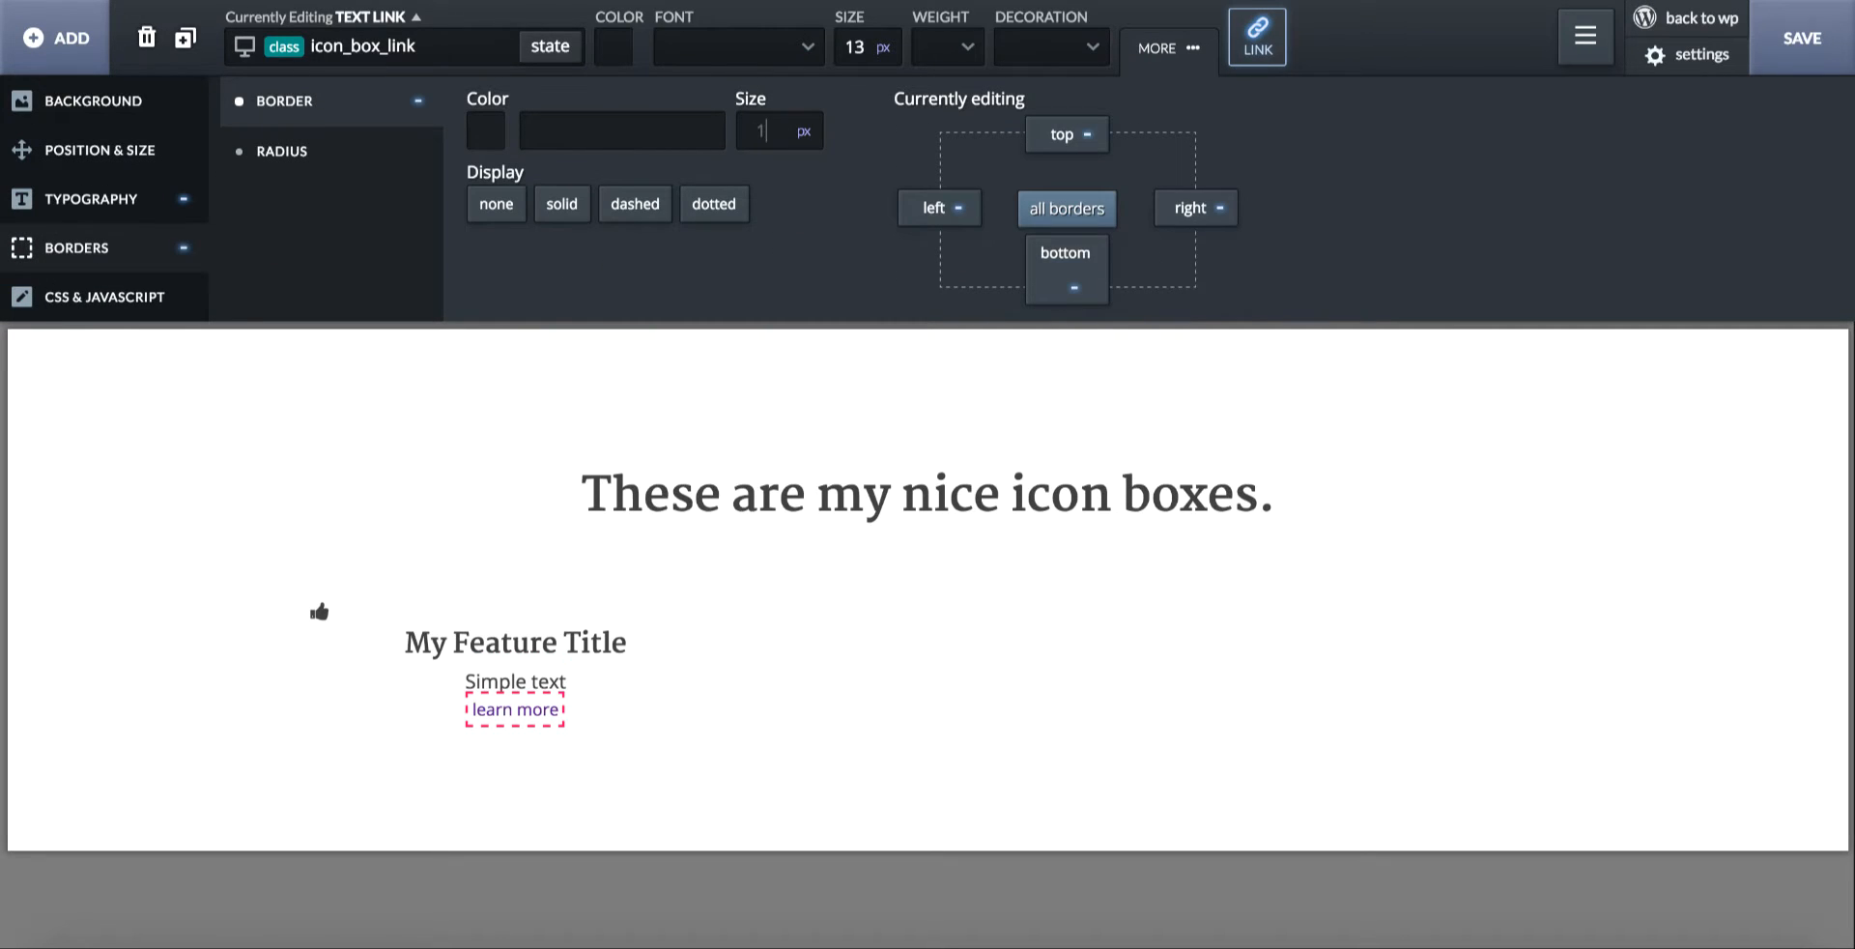
left_click(563, 202)
left_click(485, 129)
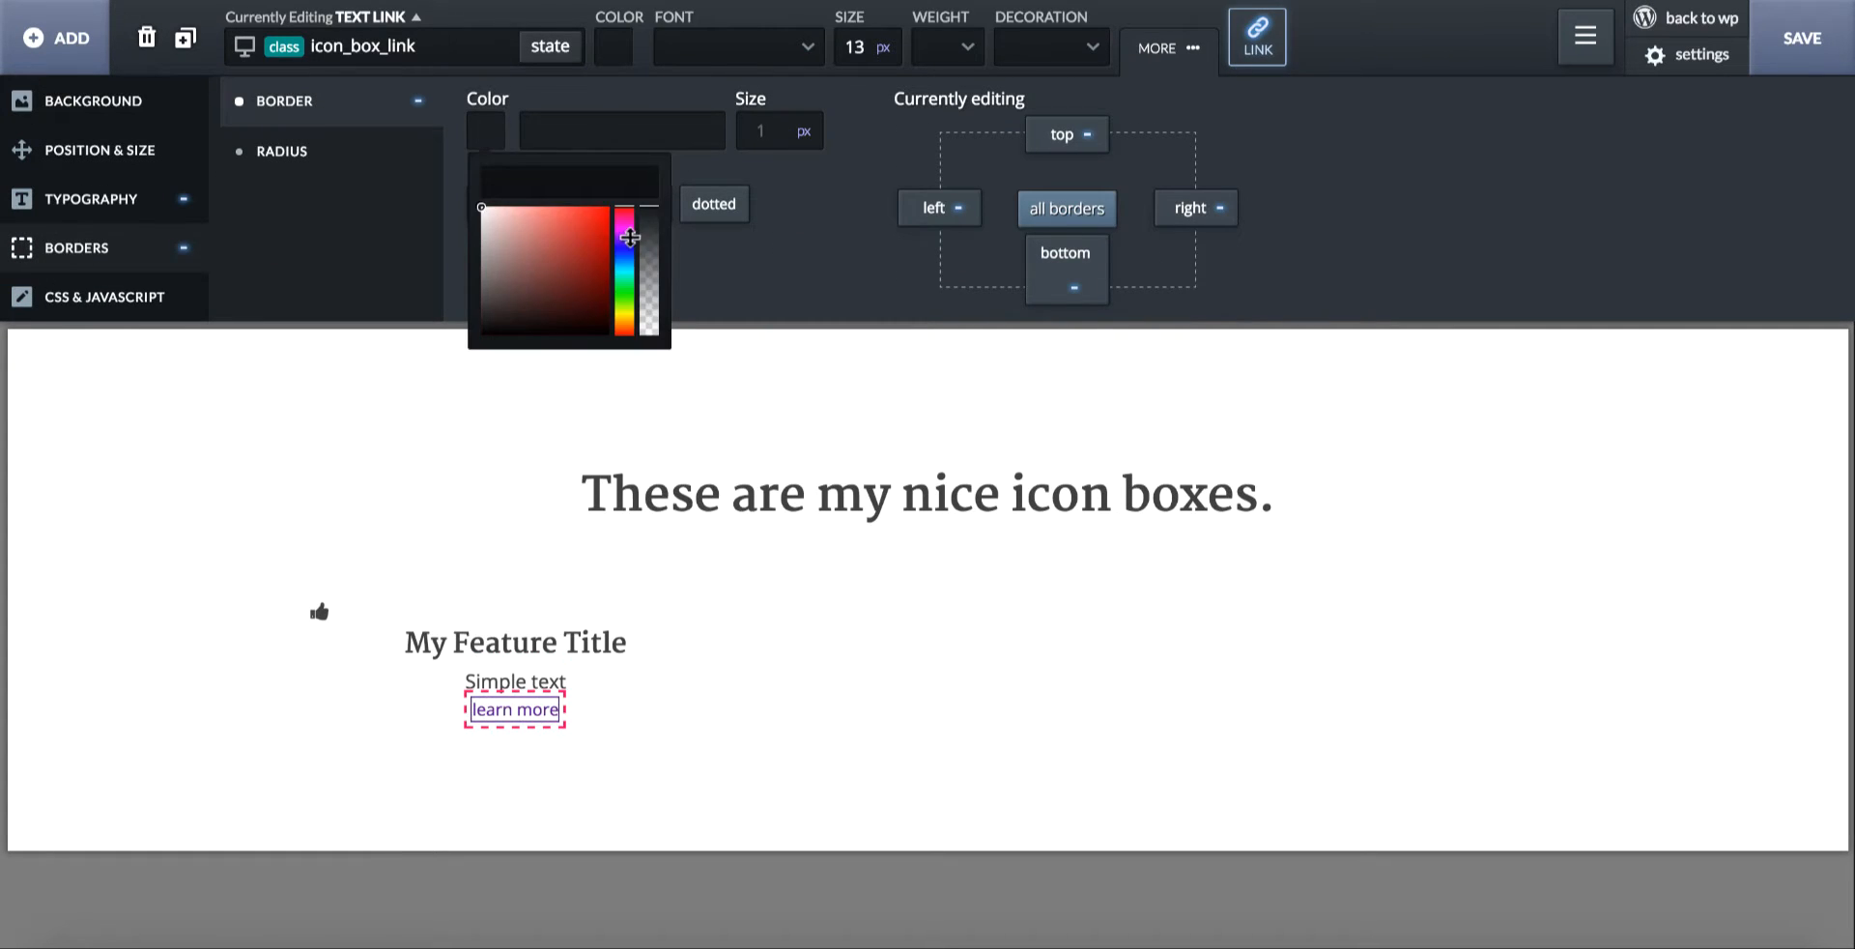
mouse_move(624, 250)
left_mouse_down()
mouse_move(584, 221)
mouse_move(627, 262)
left_mouse_up()
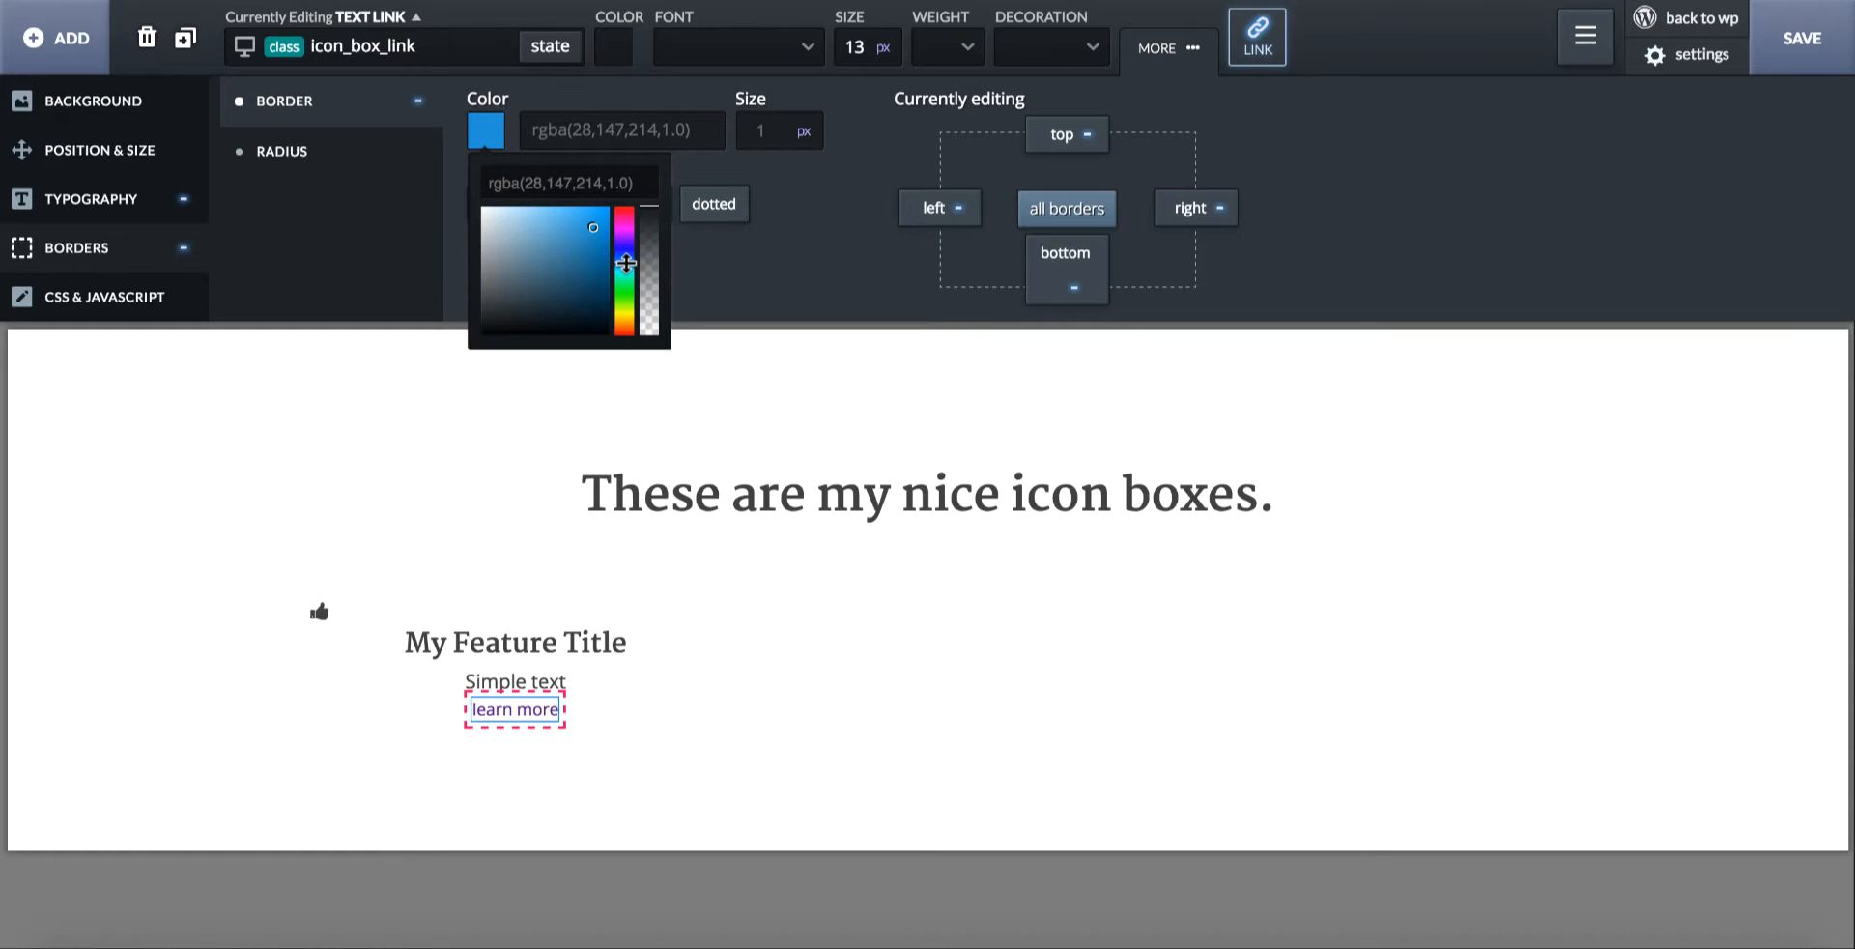
- Copy the link's border colour rgba(28,147,214,1.0) and apply it as the icon_box_link text colour
left_click(617, 131)
triple_click(616, 130)
key("ctrl+c")
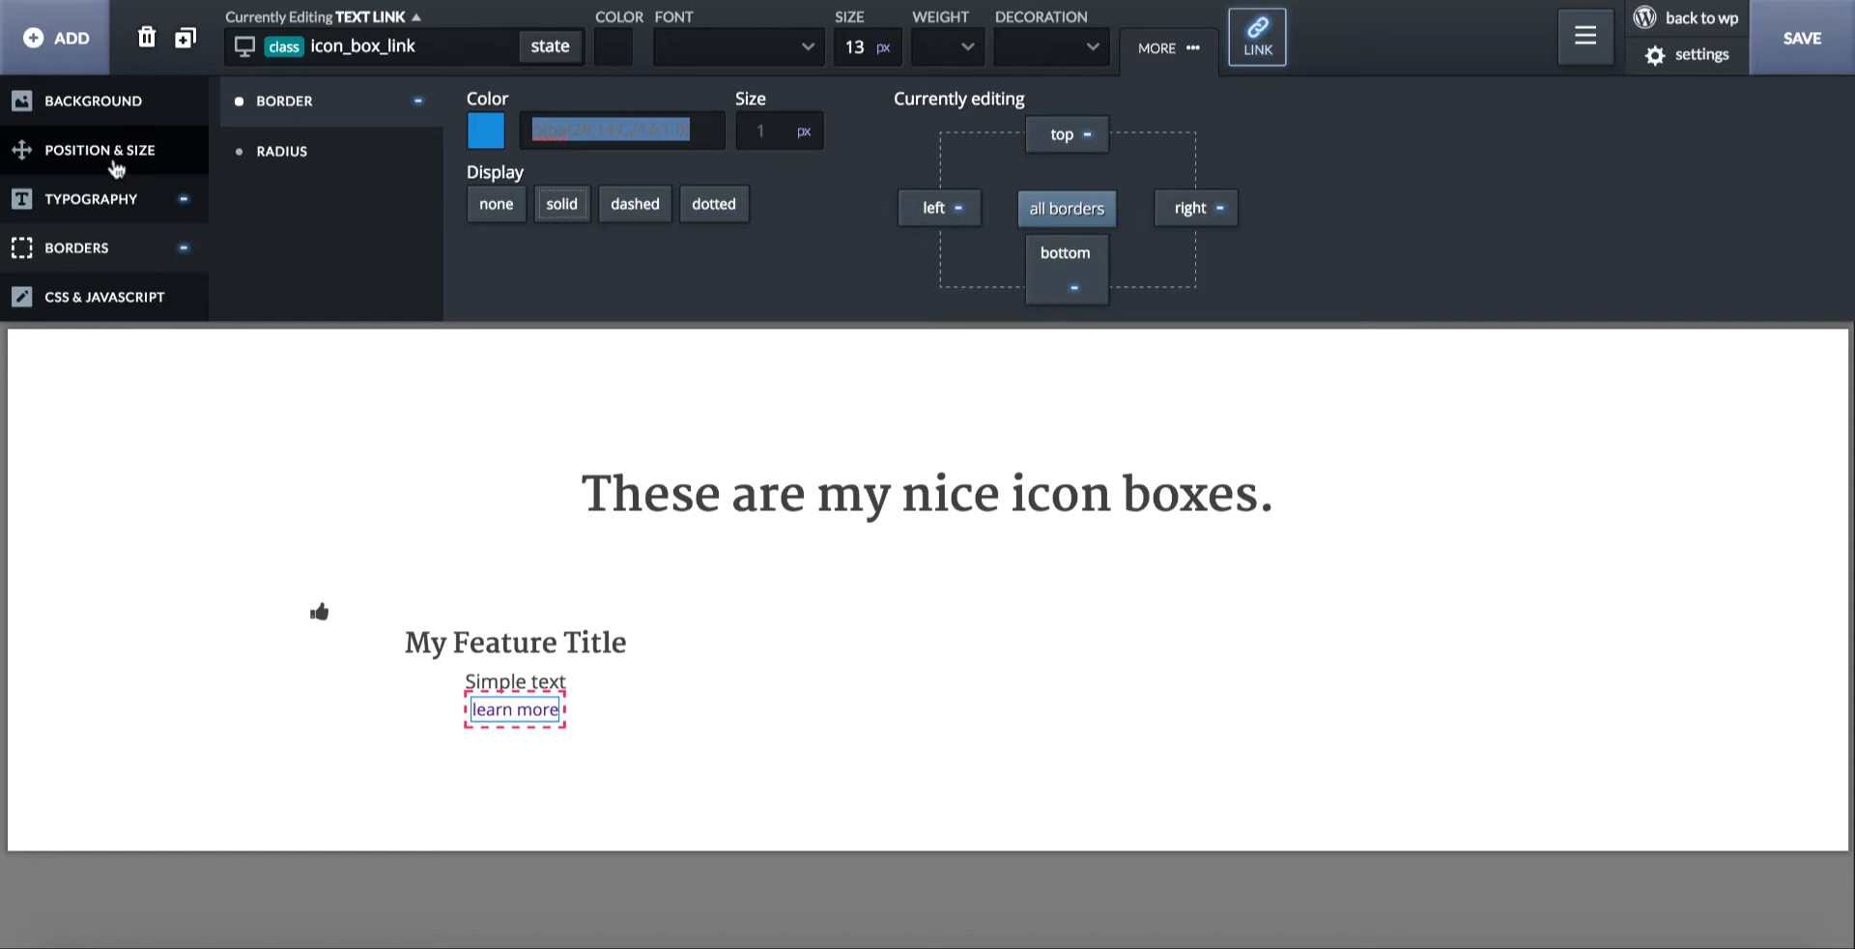
left_click(618, 46)
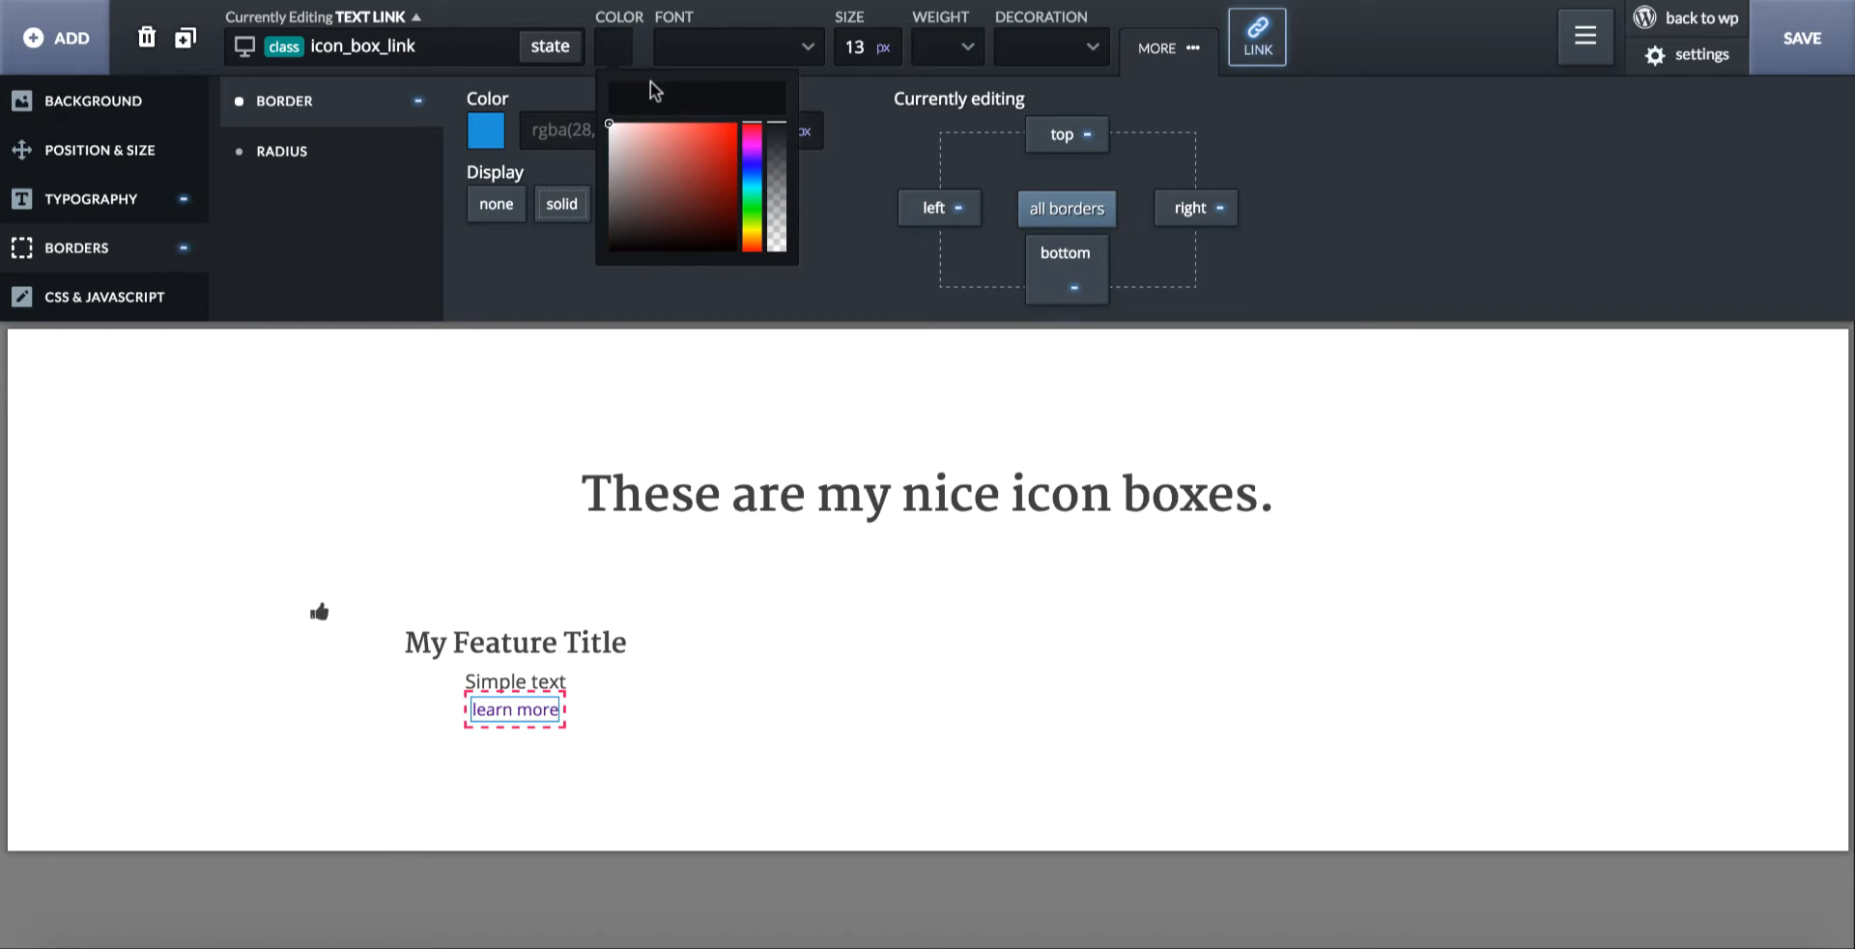
key("ctrl+v")
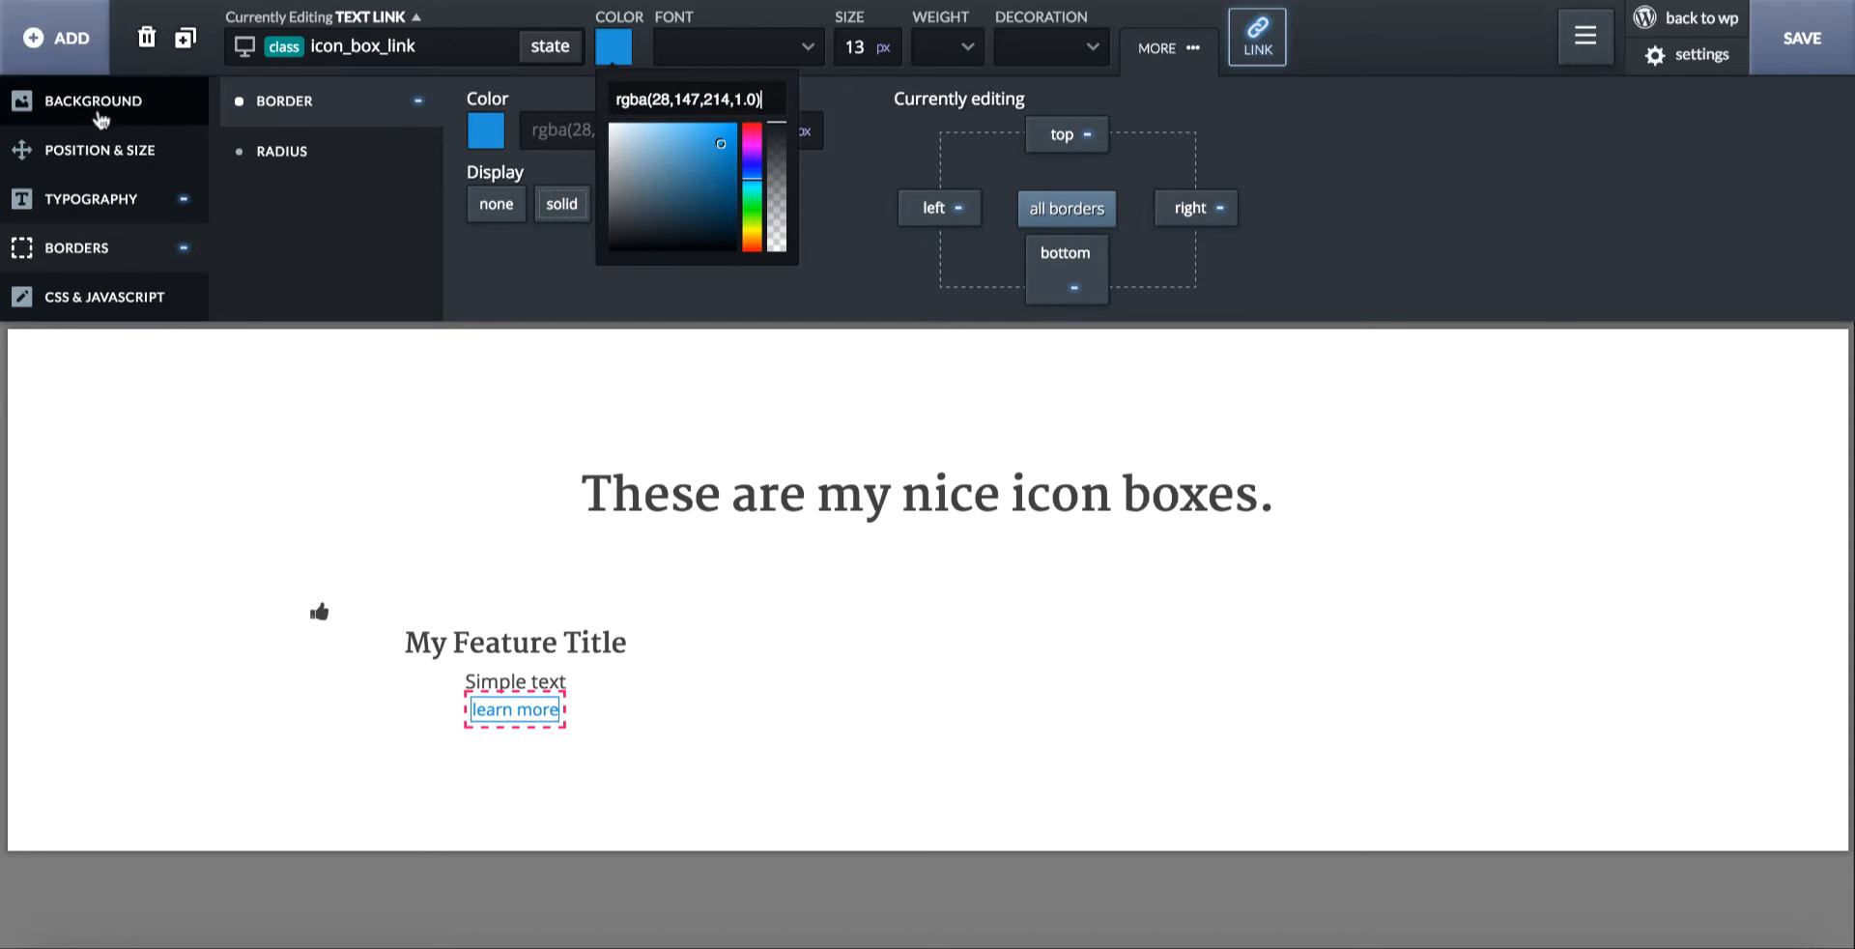
- Set the icon_box_link padding to 6 px at top and bottom and 10 px at left and right
left_click(107, 150)
left_click(632, 125)
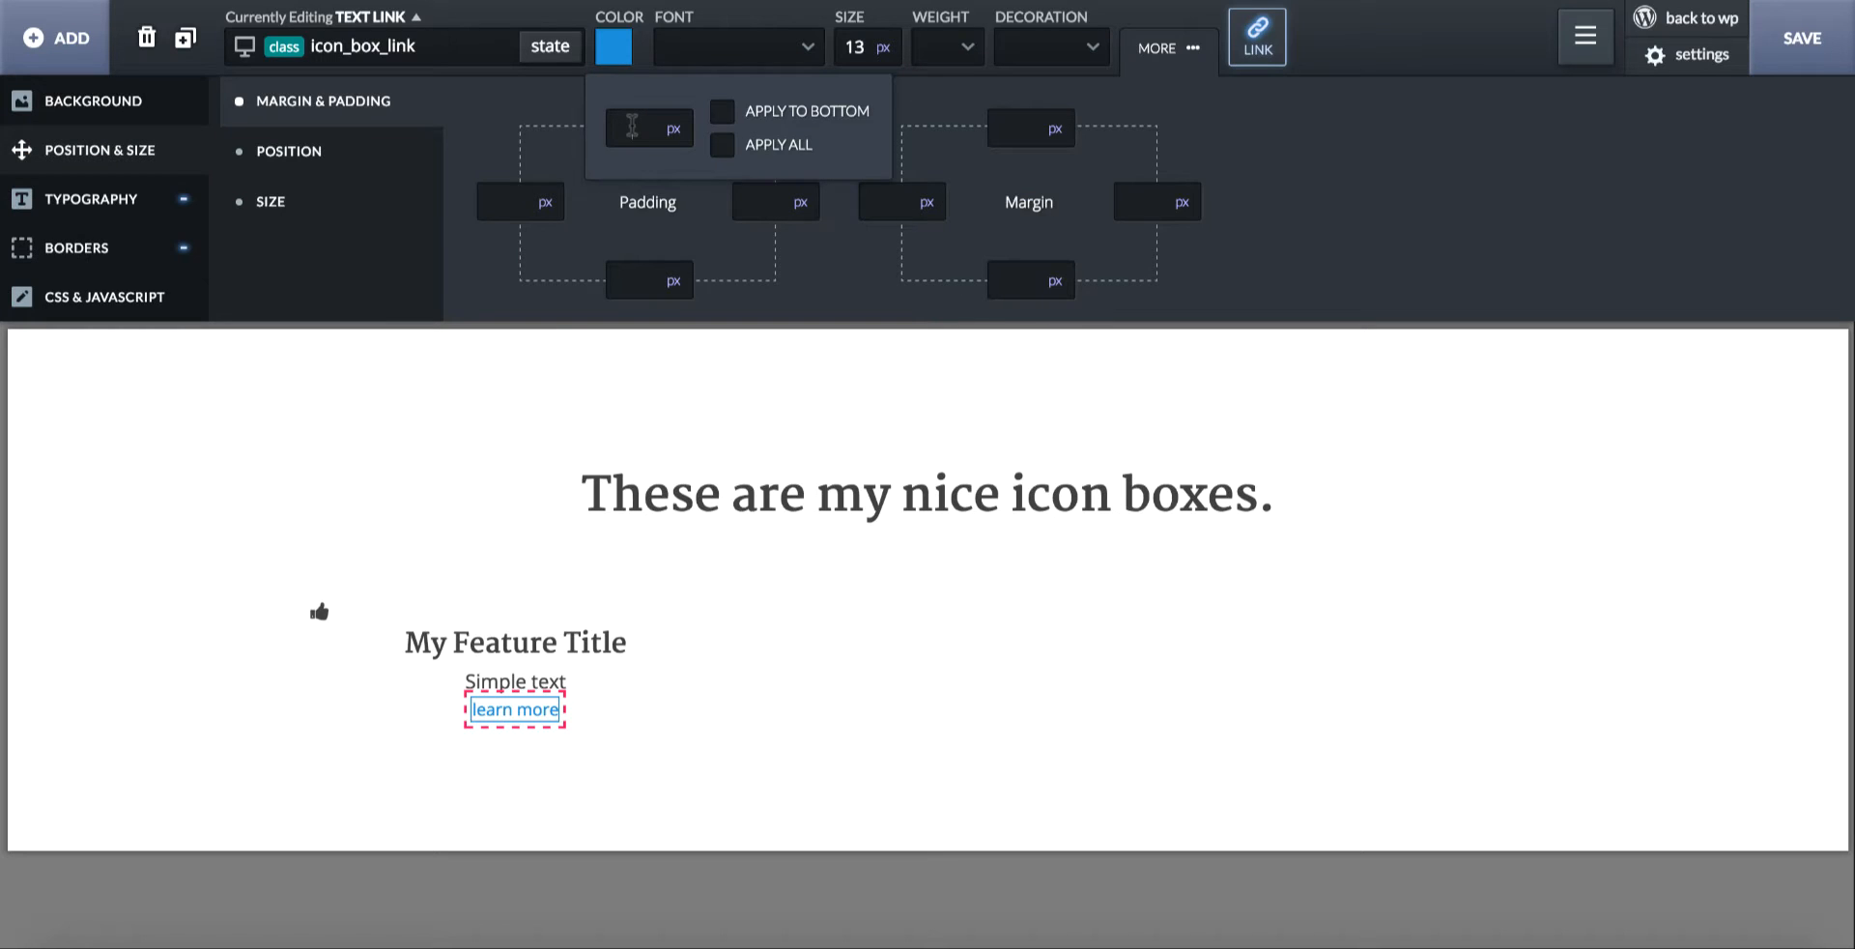
type("6")
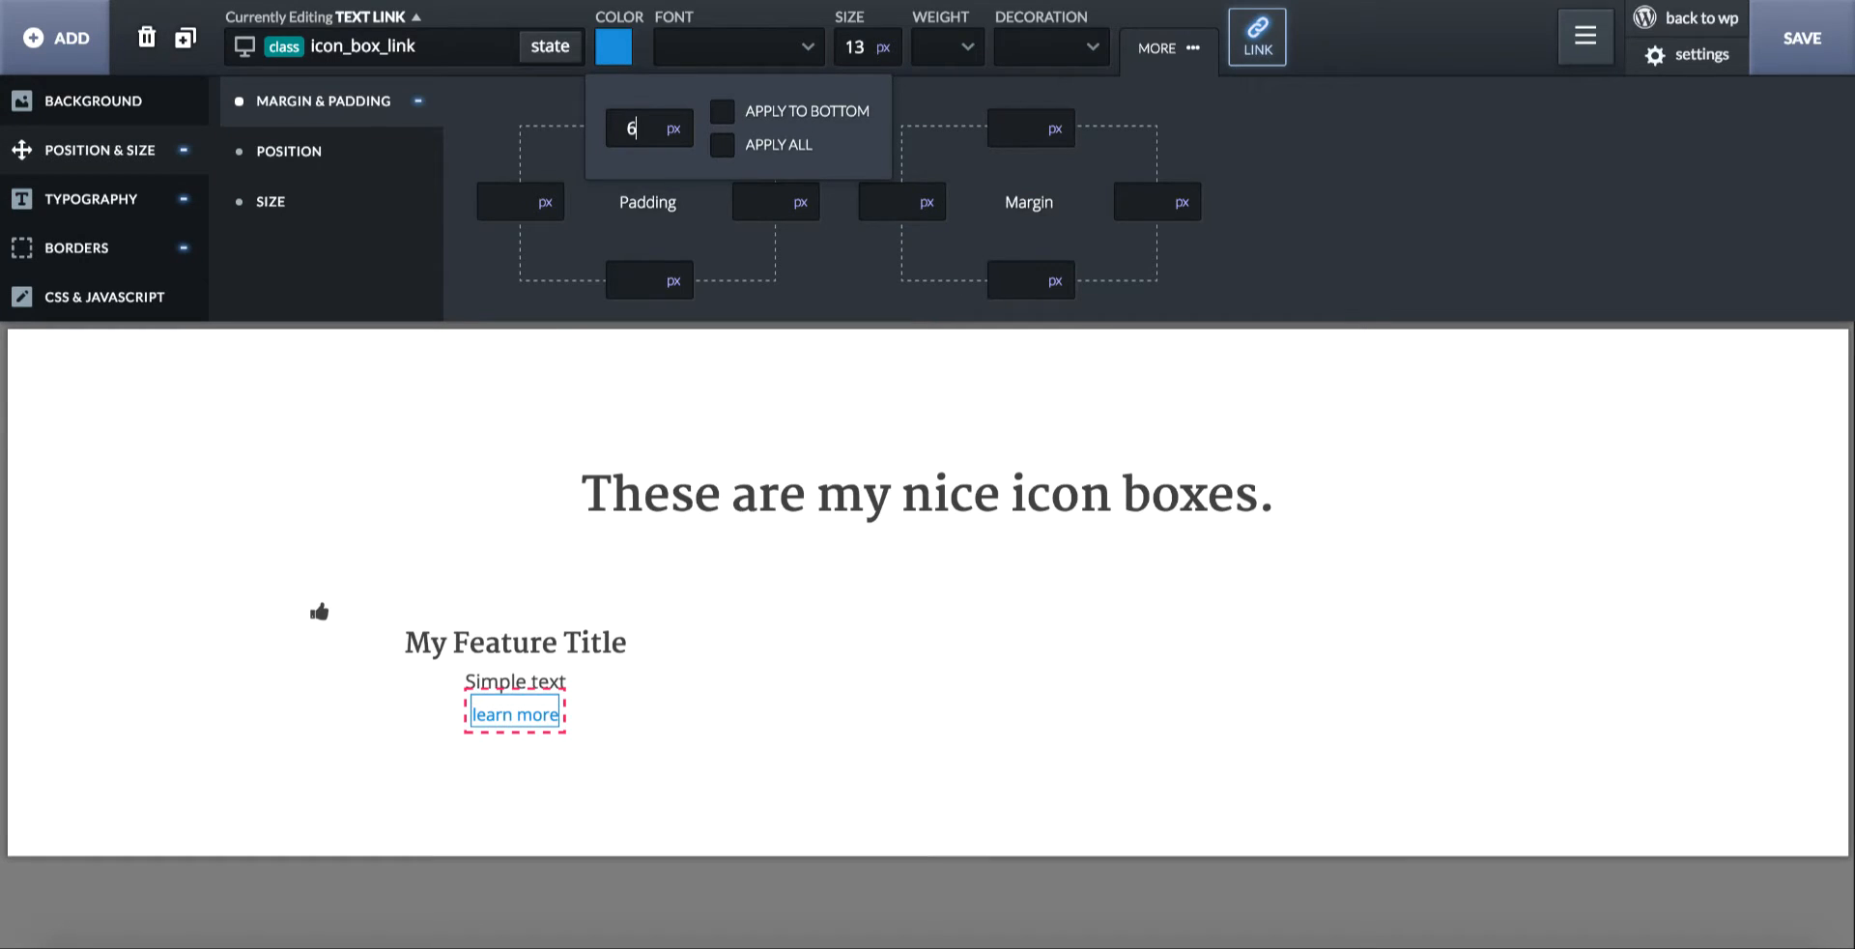
left_click(829, 122)
left_click(768, 201)
type("10")
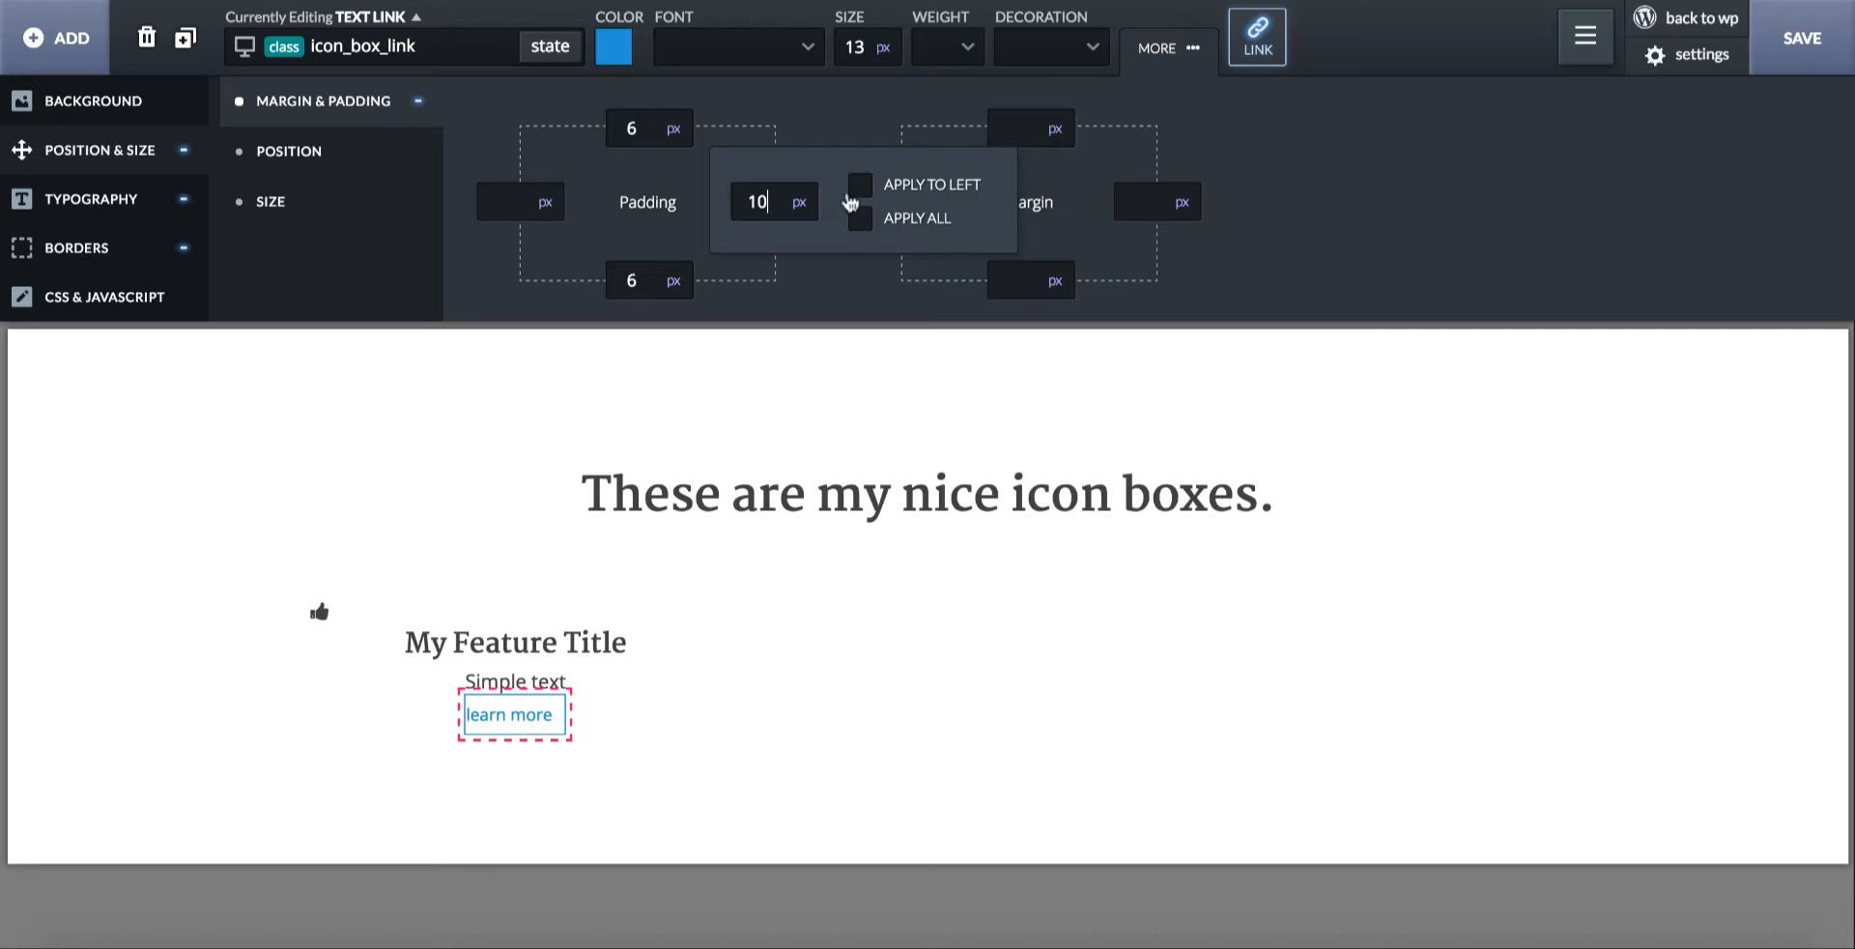
left_click(923, 189)
- Round all corners of the icon_box_link border with a 3 px radius
left_click(212, 246)
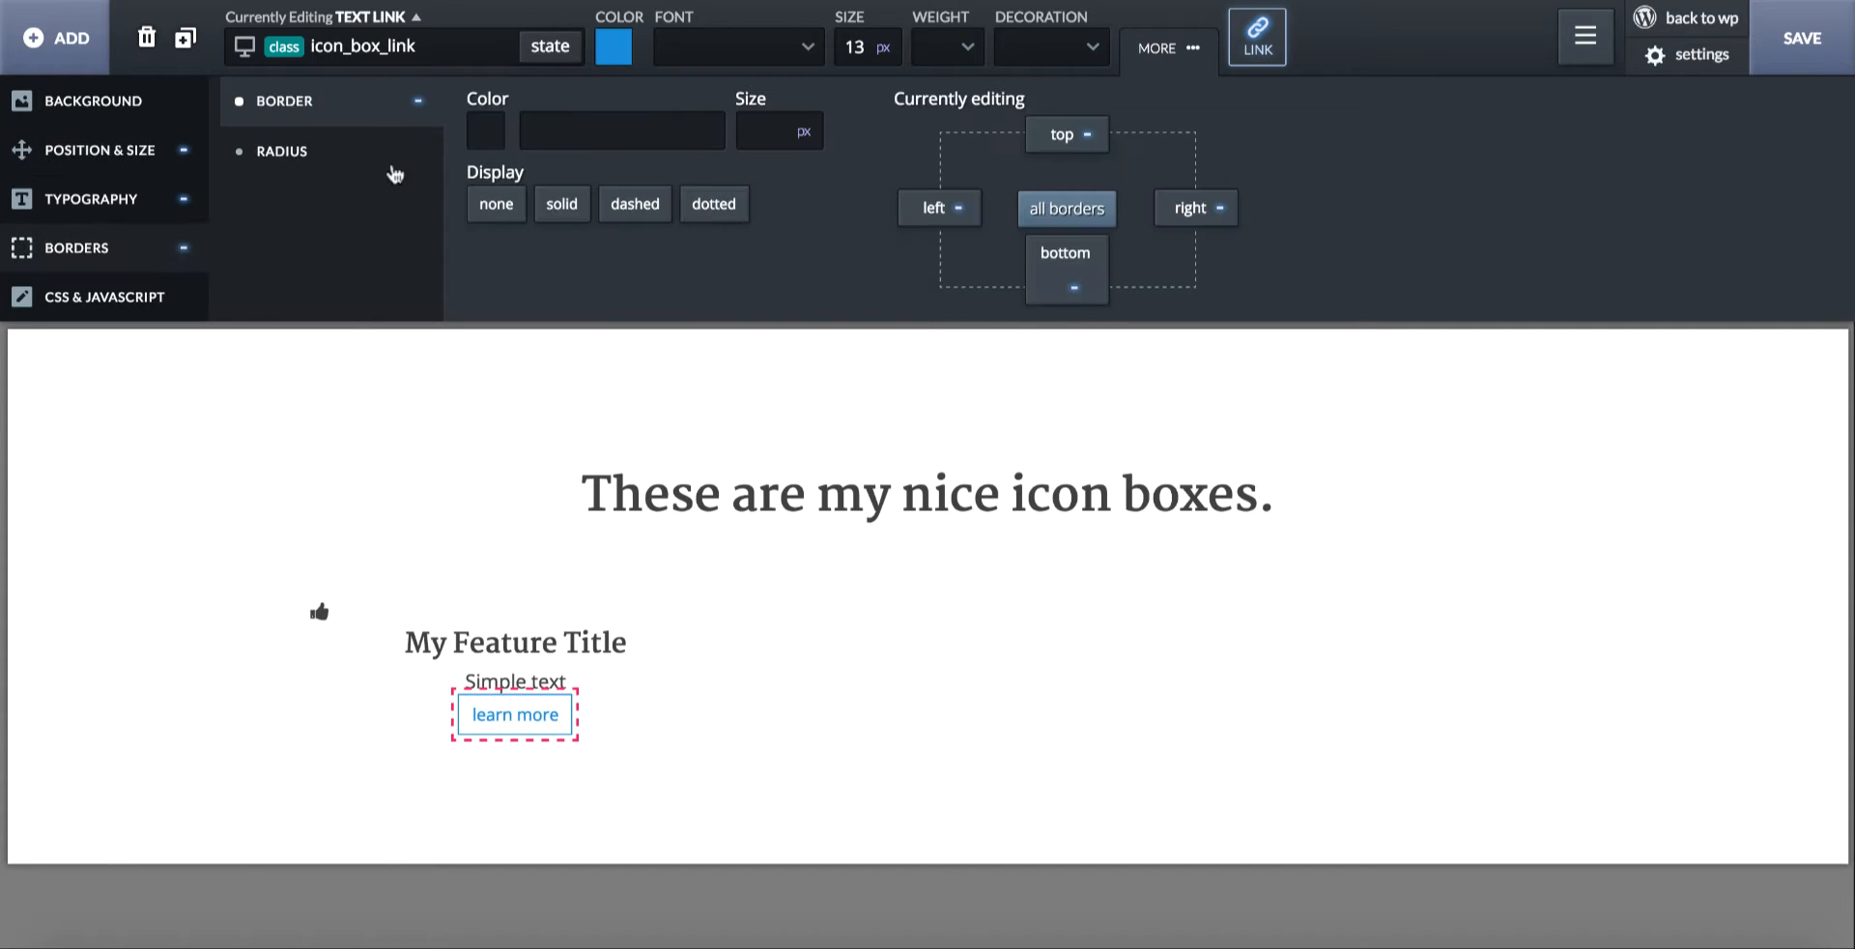
left_click(355, 162)
left_click(513, 123)
type("3")
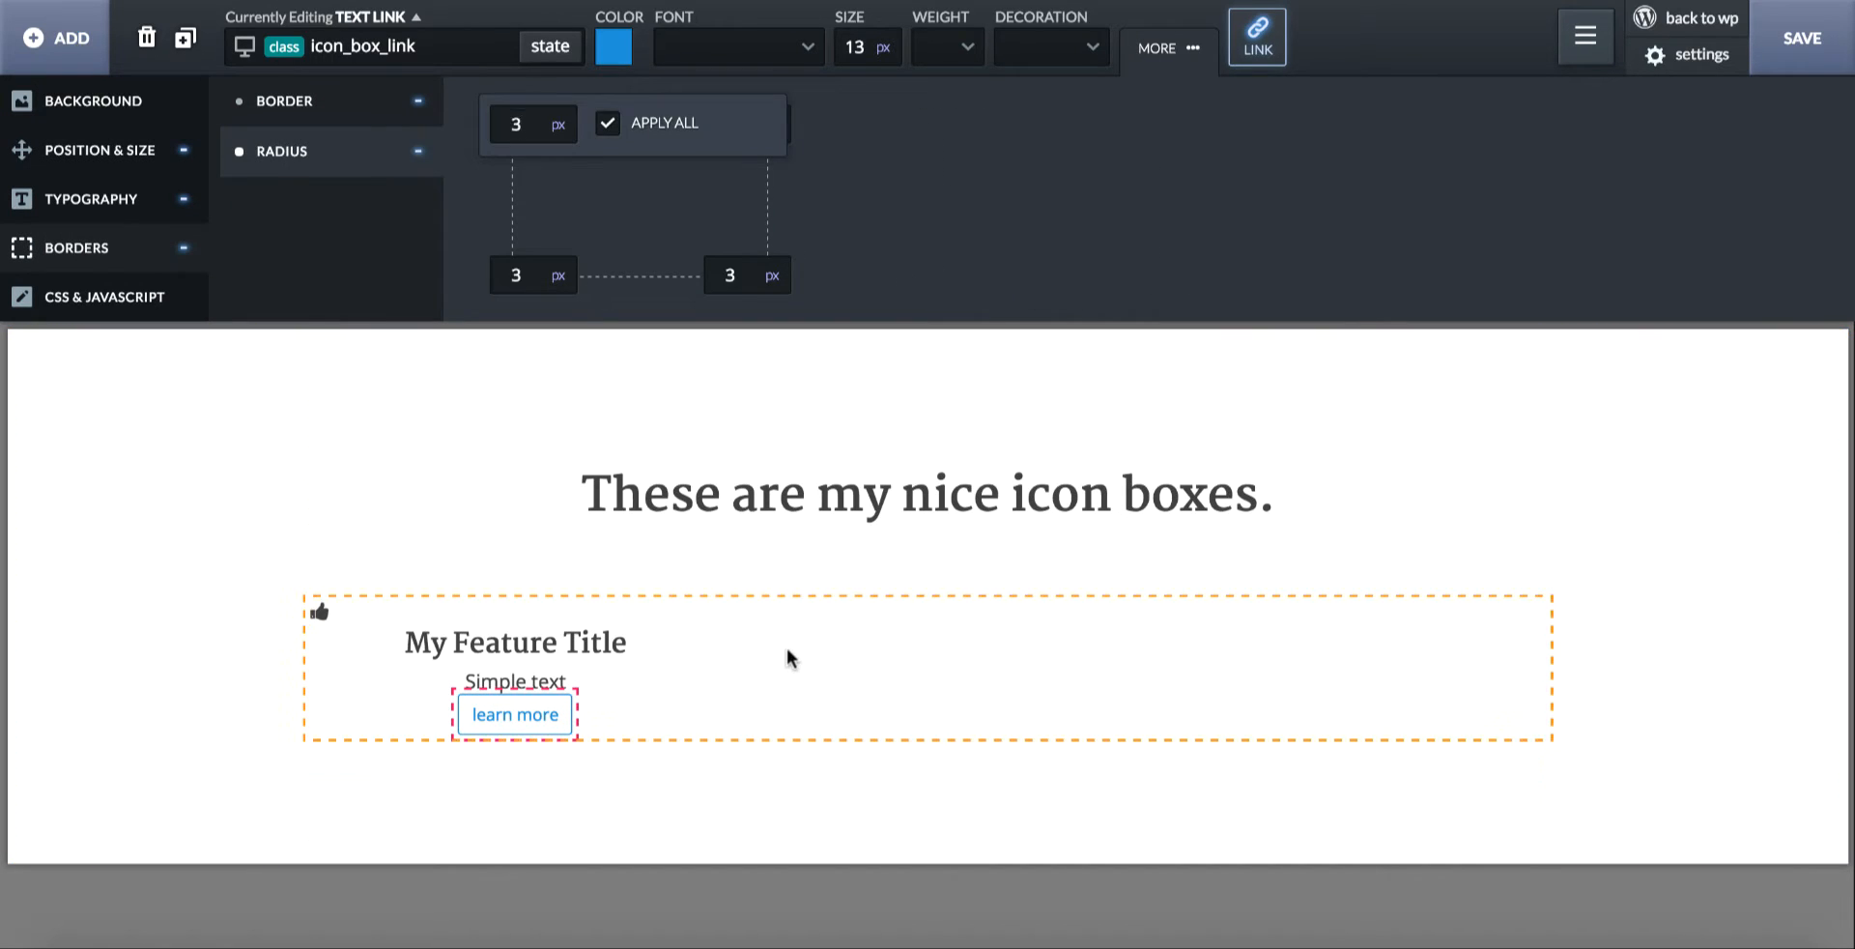
- Set the padding of the icon_box div to 20 px on all sides
left_click(787, 647)
scroll(787, 647, "down", 1)
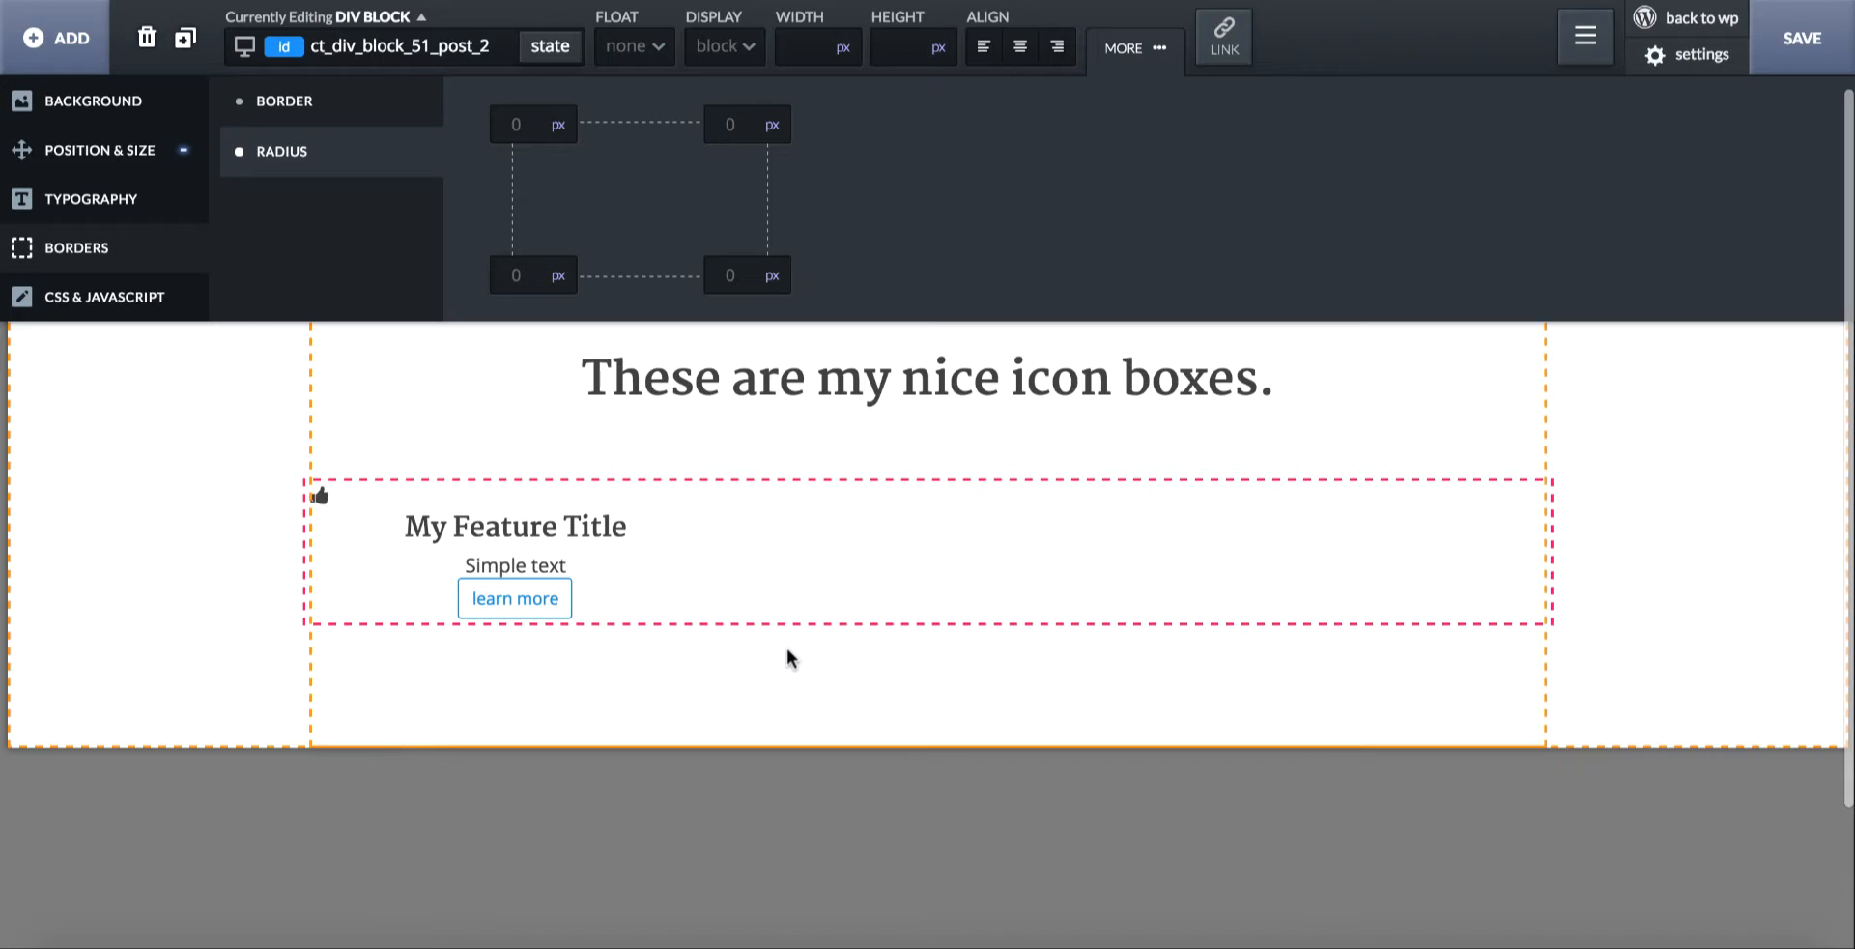
double_click(552, 565)
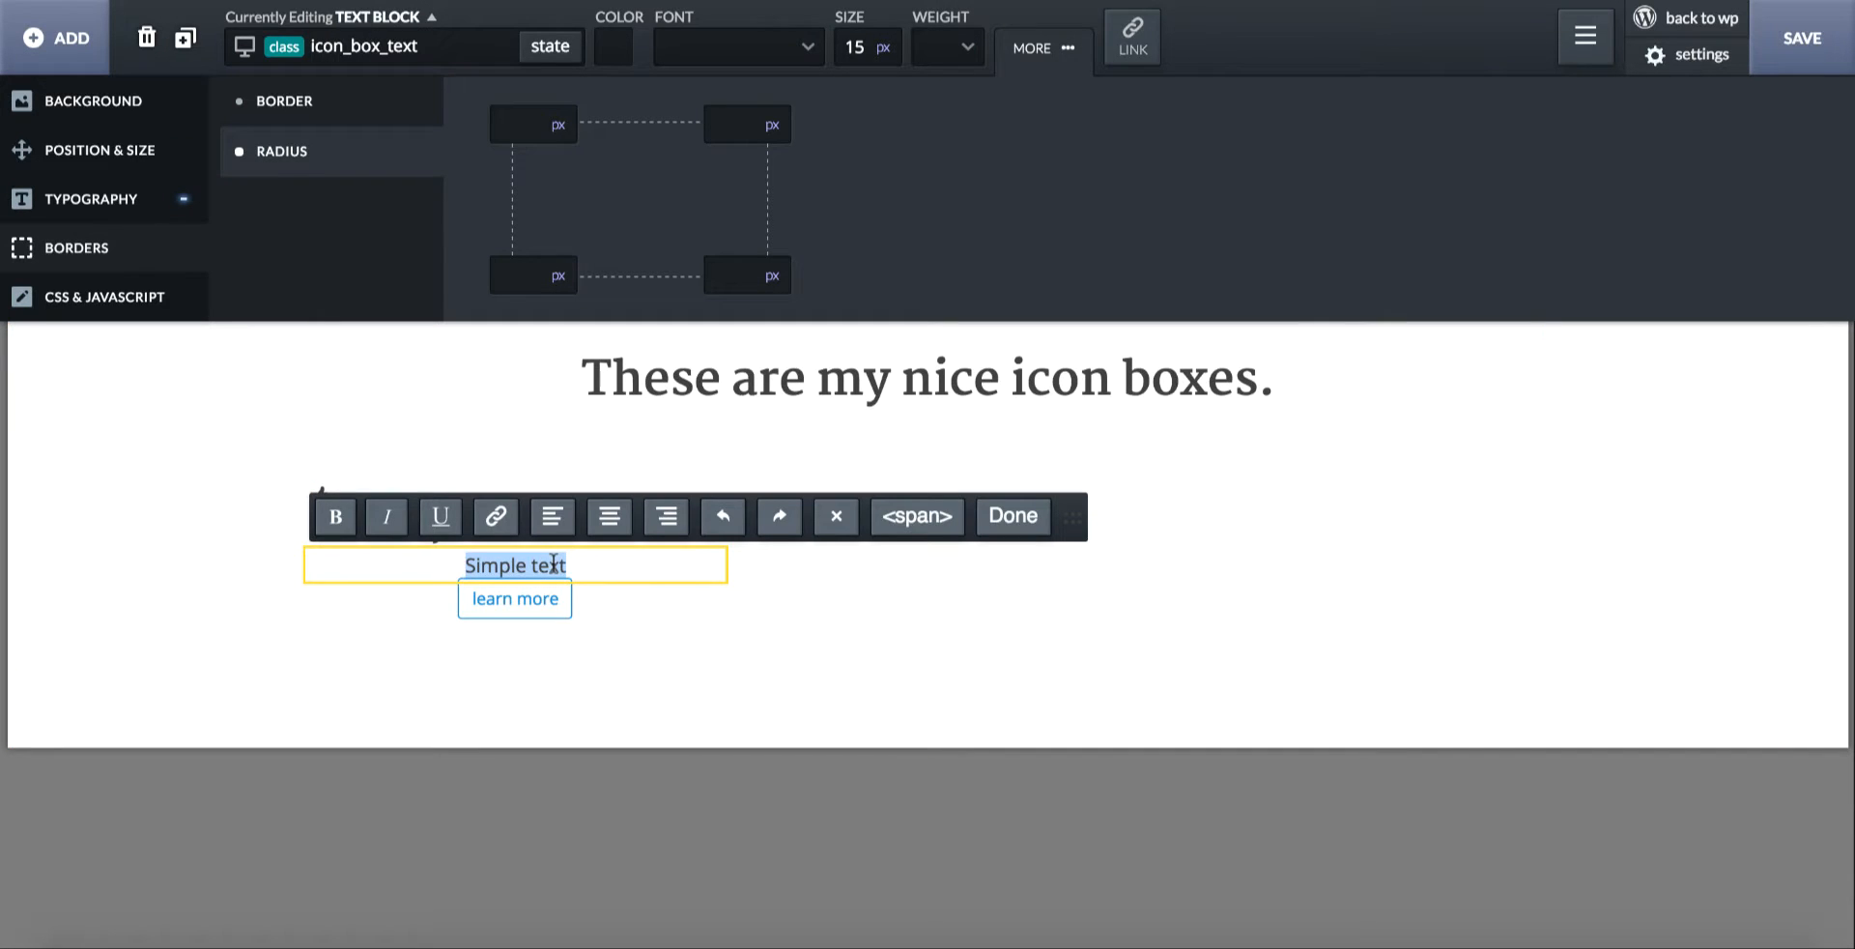
left_click(607, 595)
left_click(152, 165)
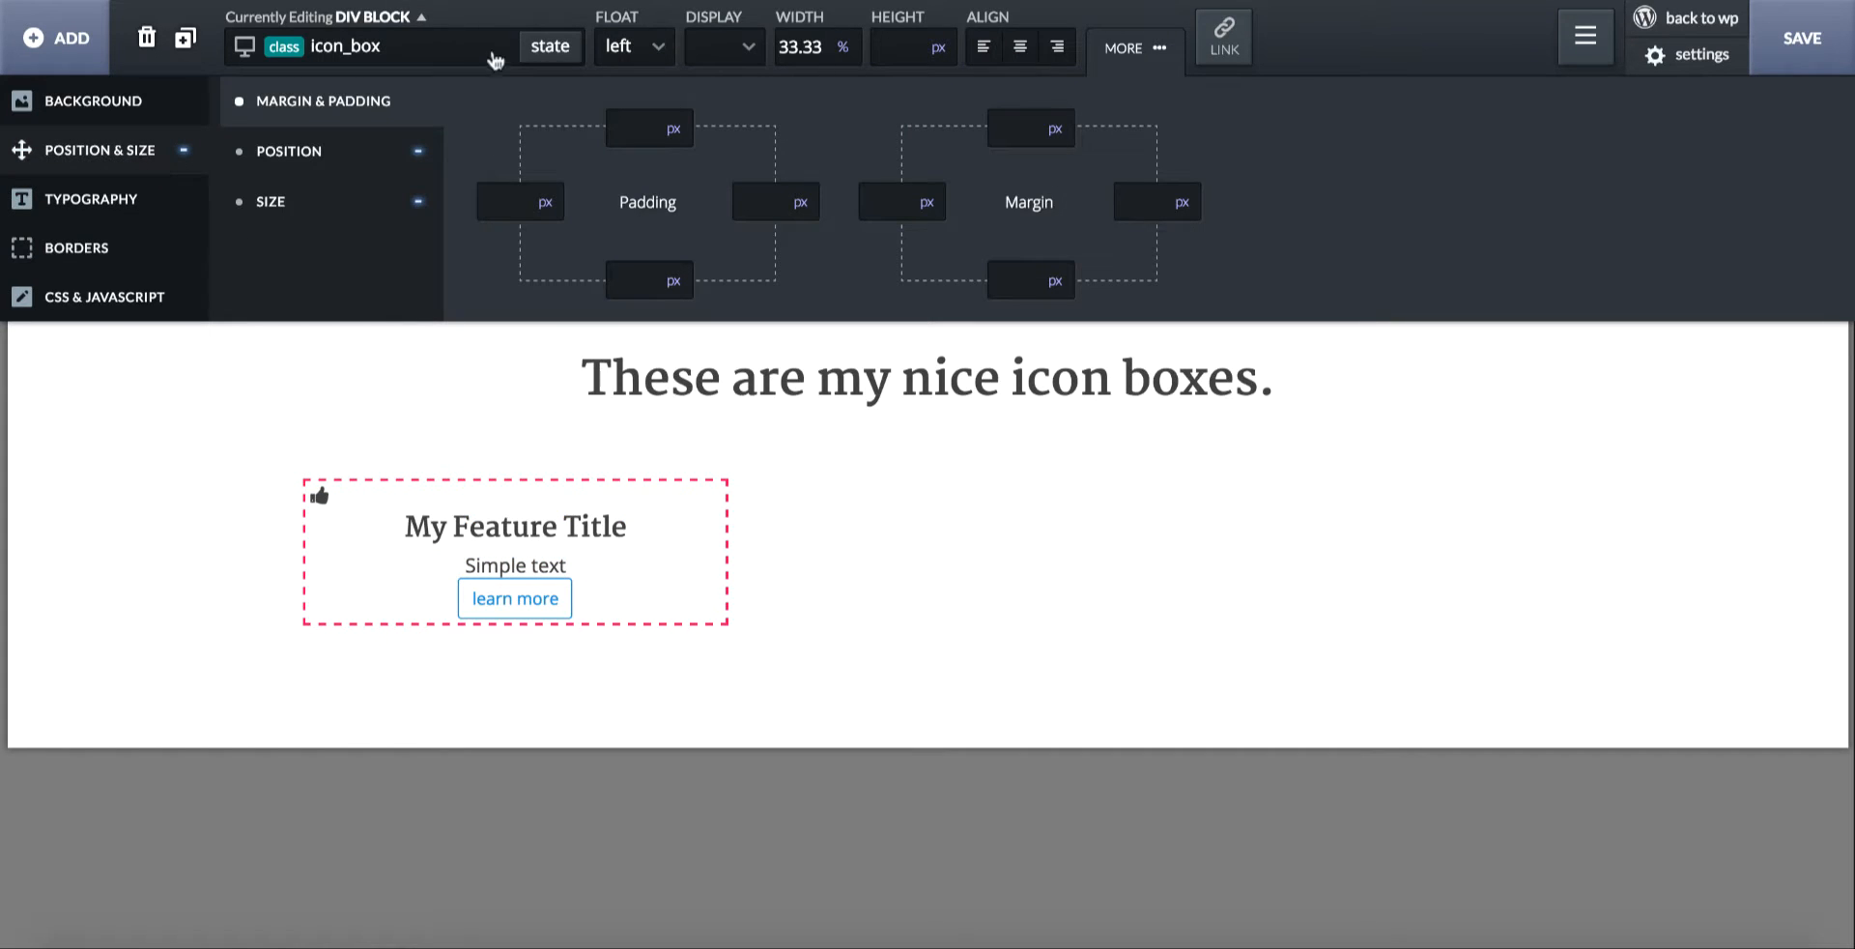
left_click(619, 122)
type("20")
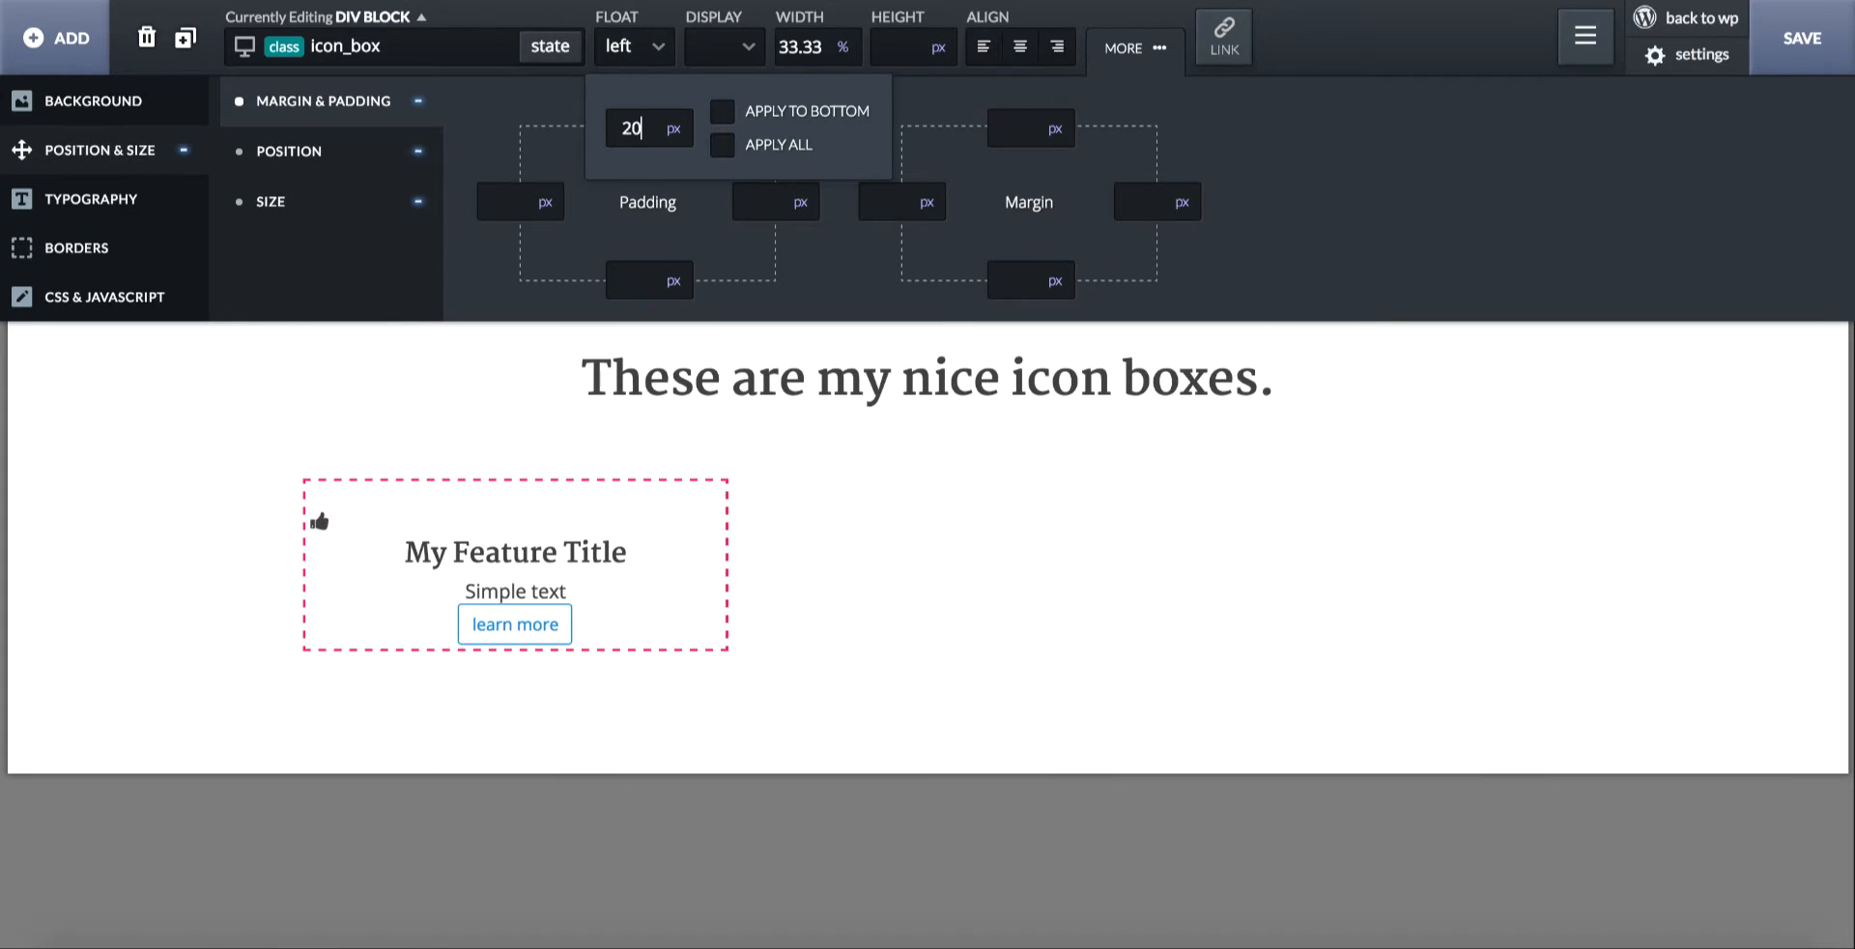
left_click(758, 150)
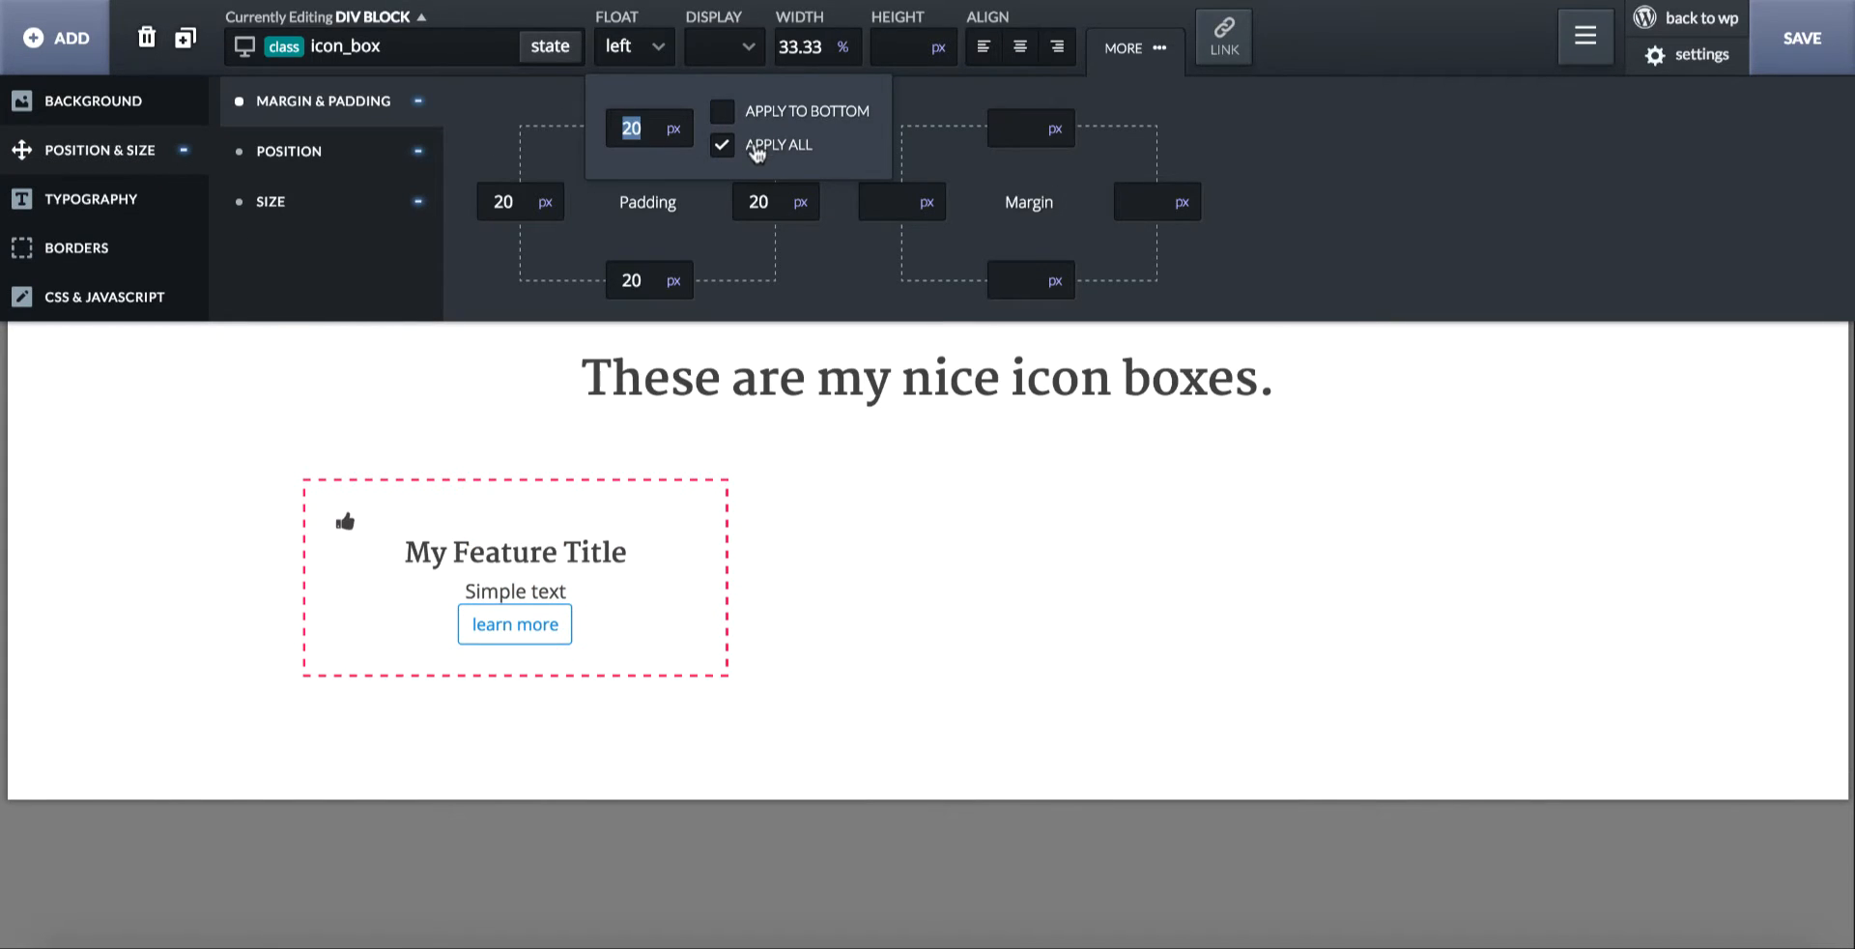
- Replace the text block's content with "This is my icon box. This is a feature or something. This is a couple lines of text describing the feature. Lorem ipsum."
triple_click(544, 582)
type("This is my i")
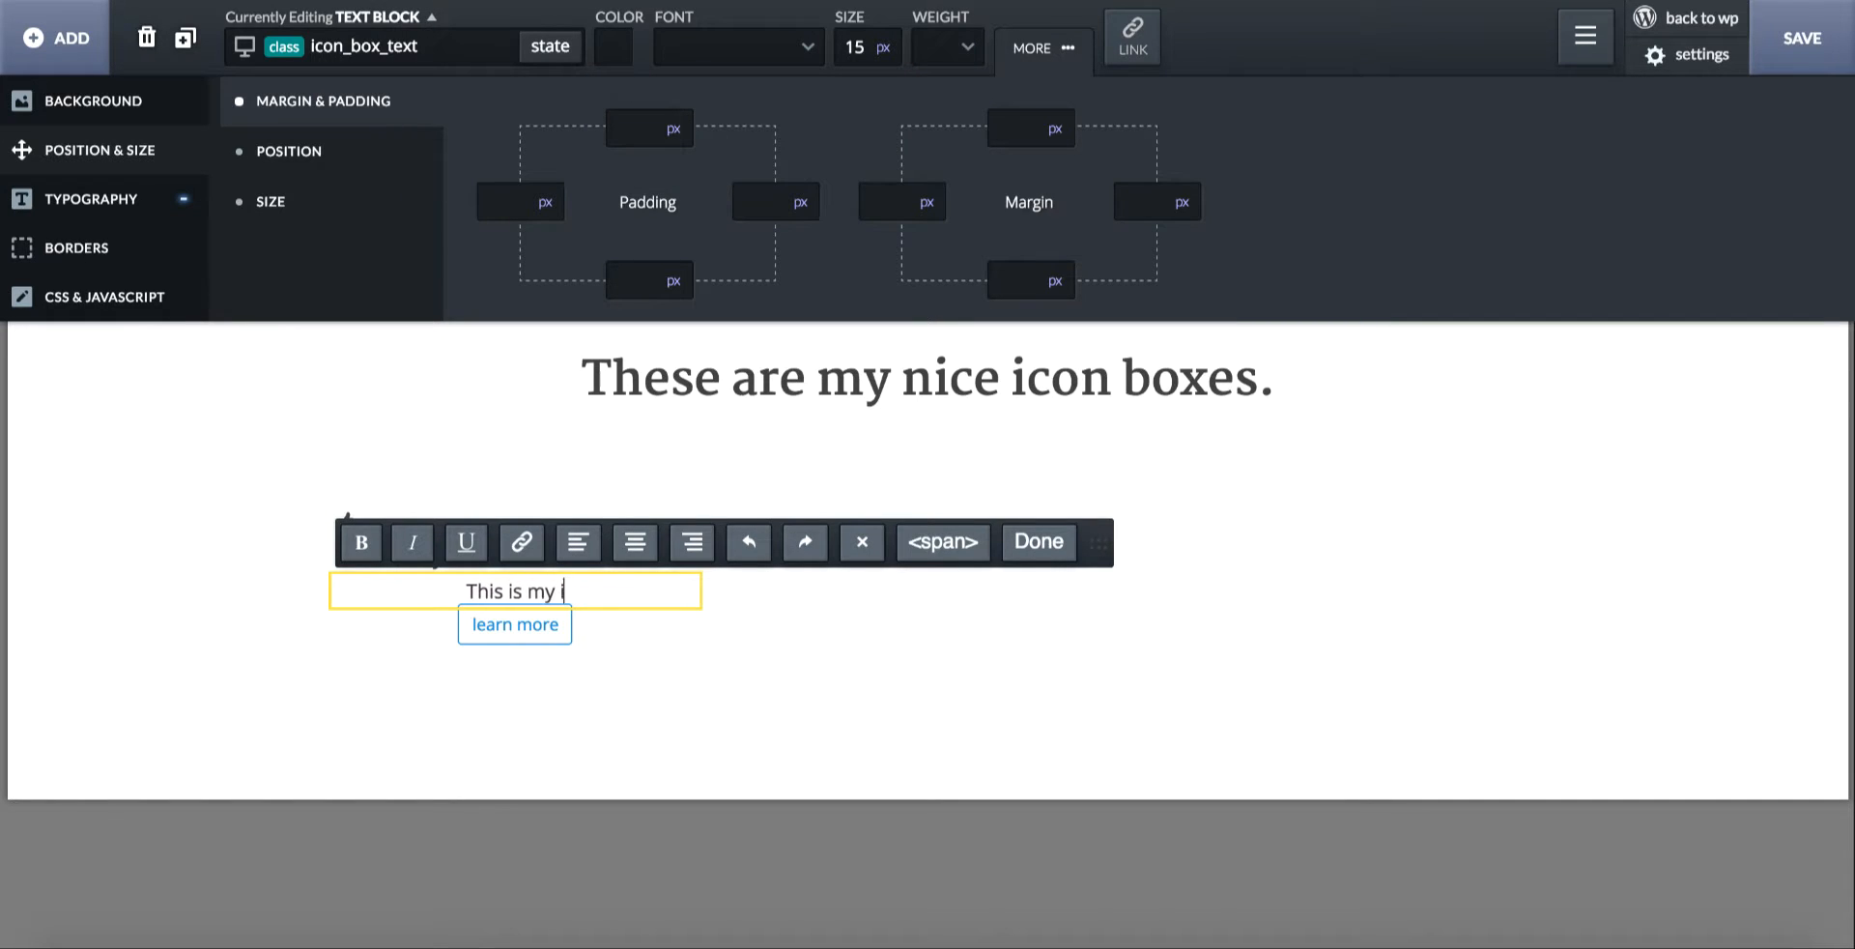
type("con box. This is a feature o")
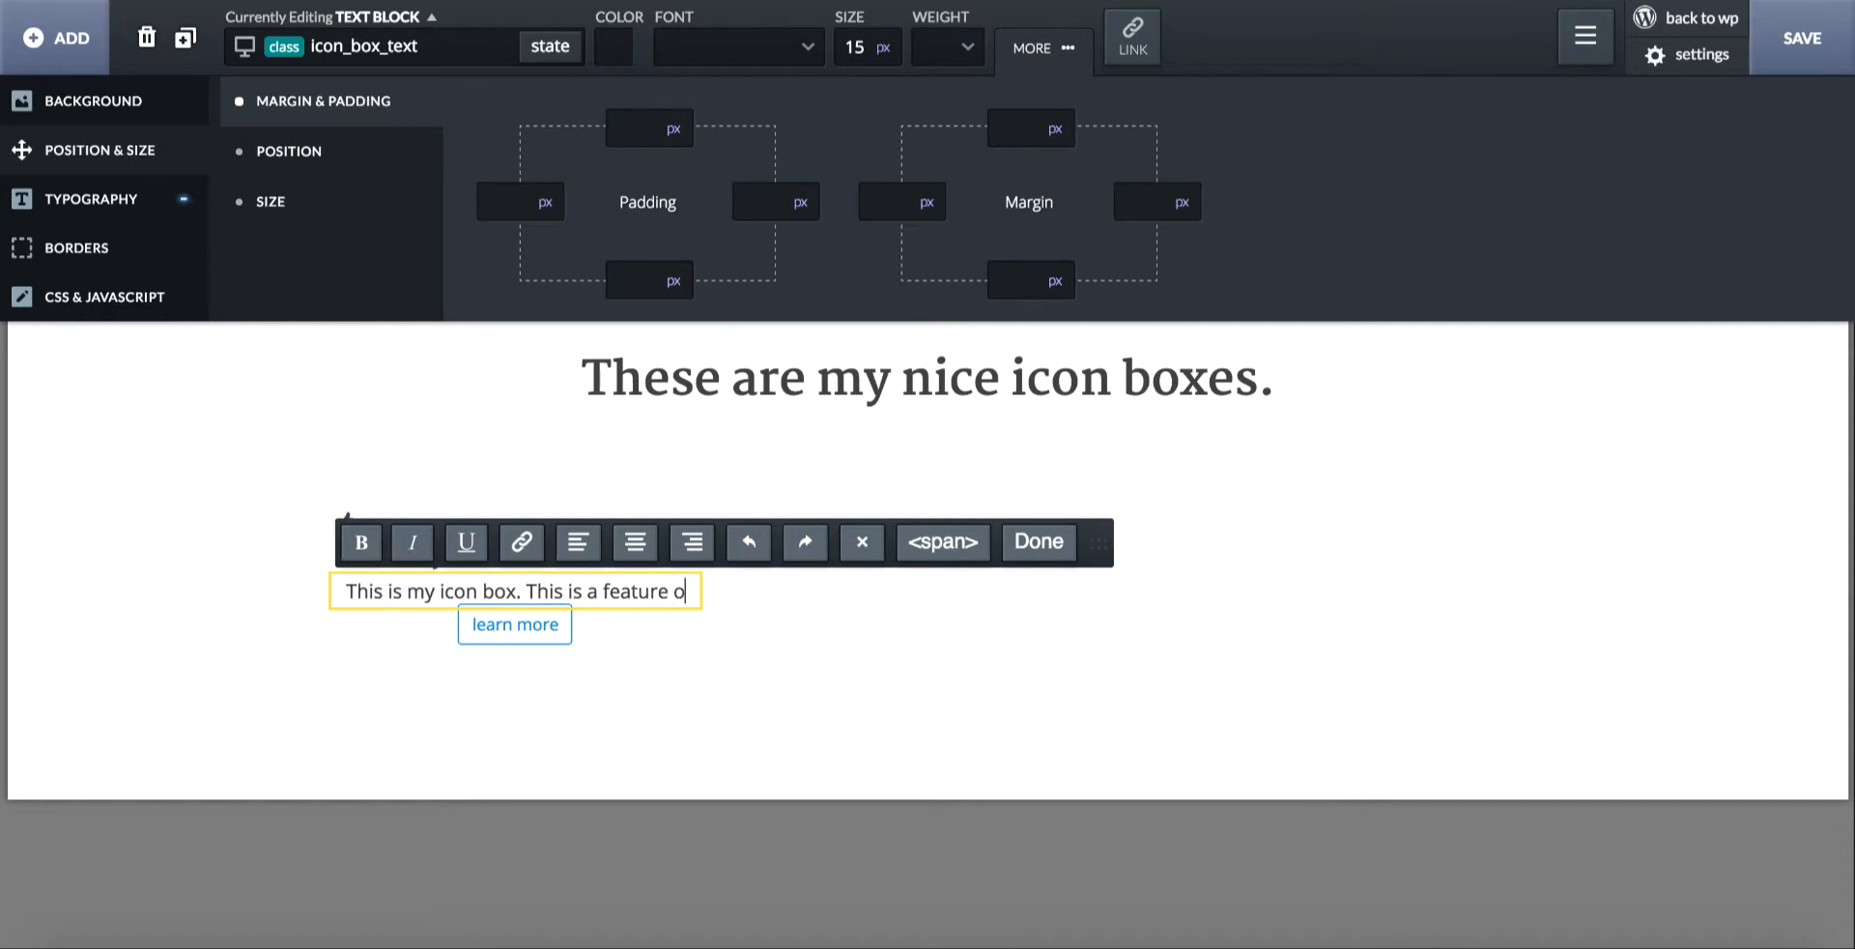
type("r something. This is a couple")
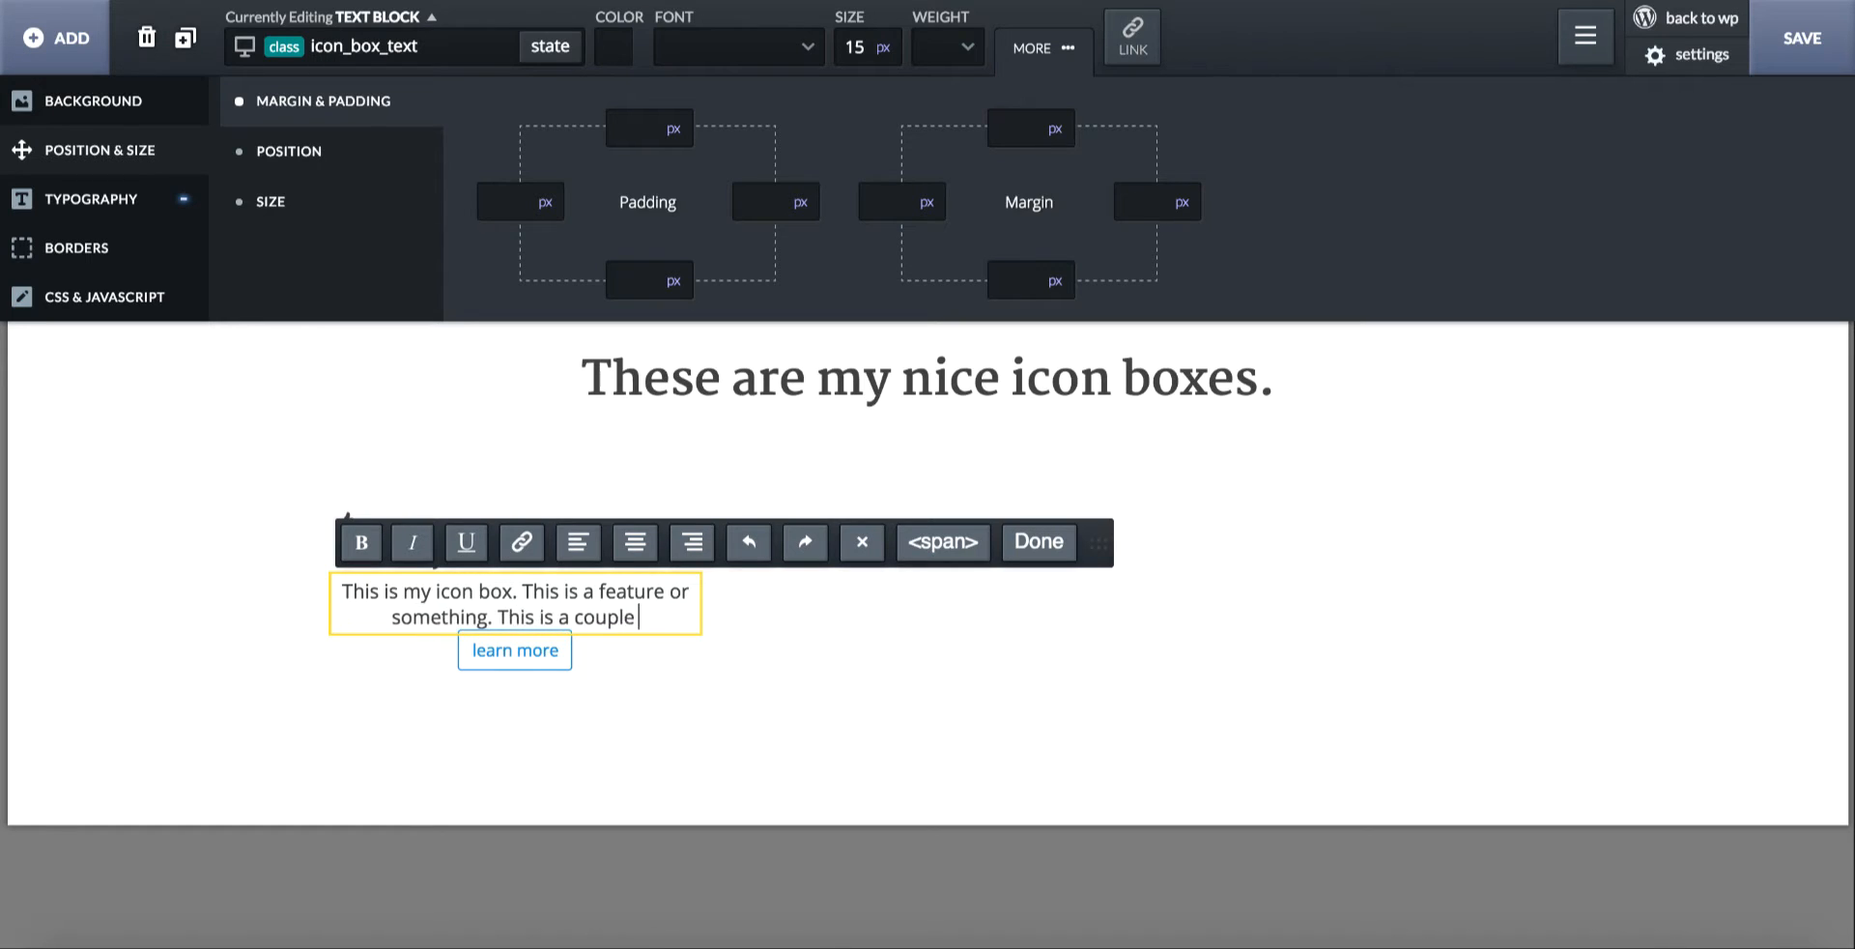
type(" lines of text describing th")
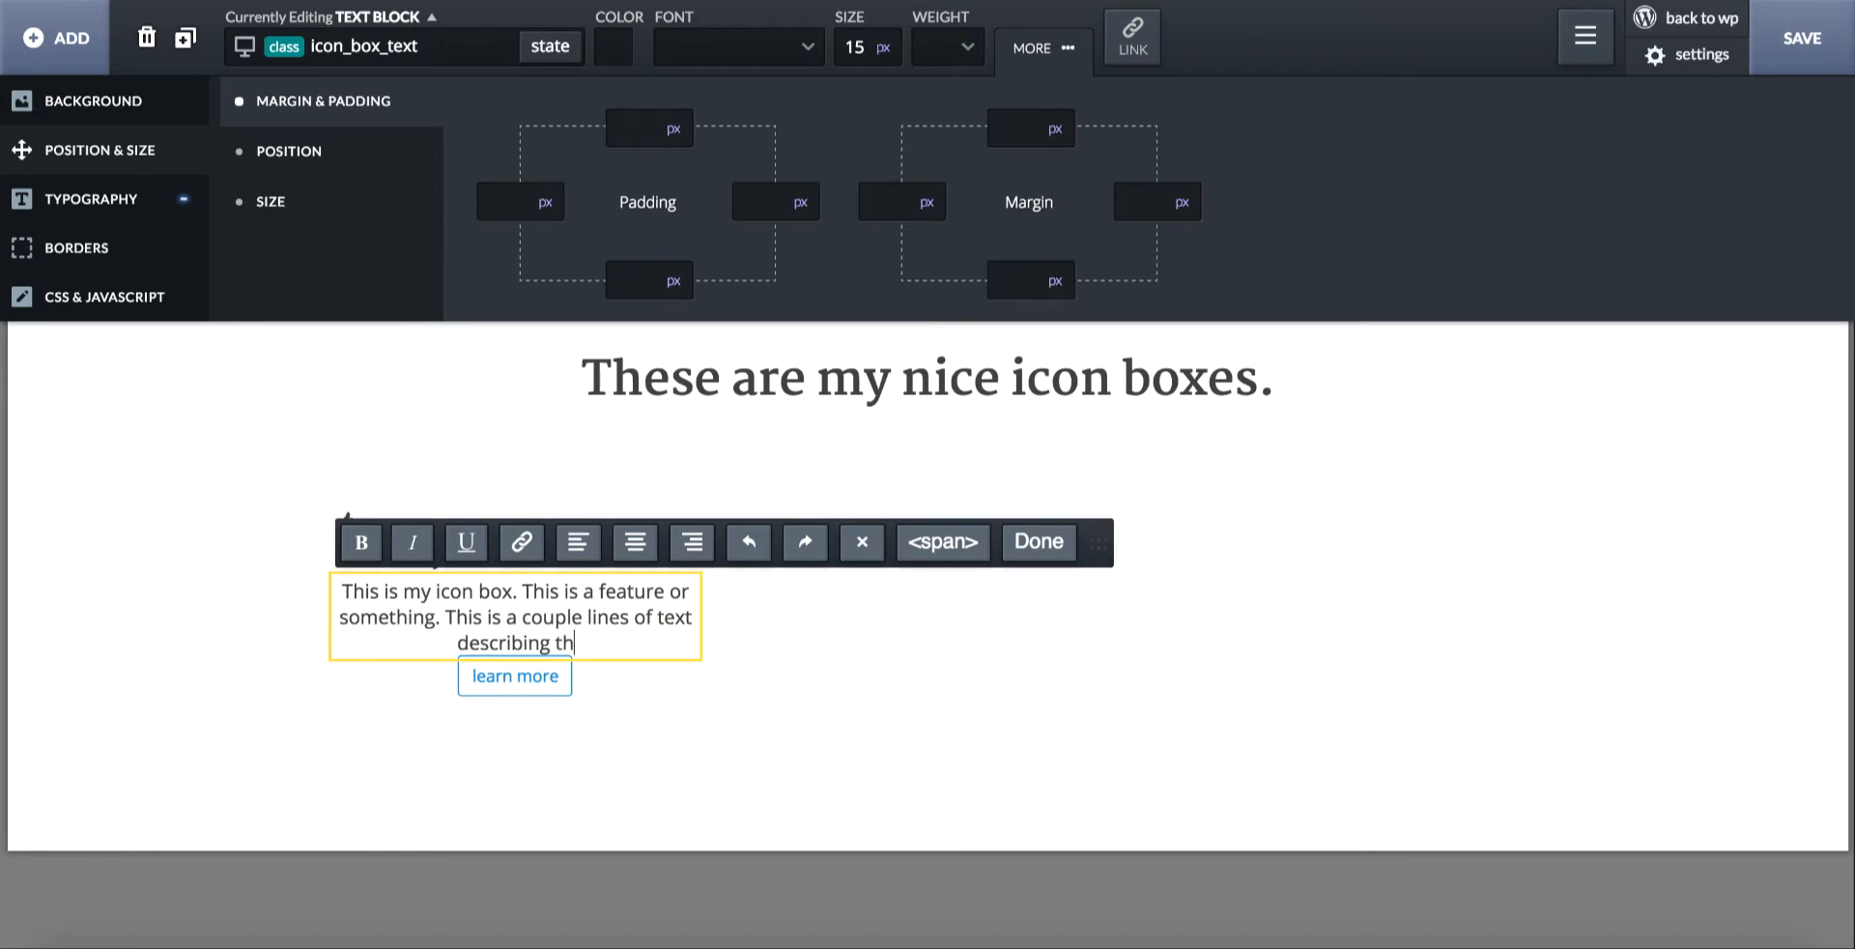
type("e feature. Lorem ipsum.")
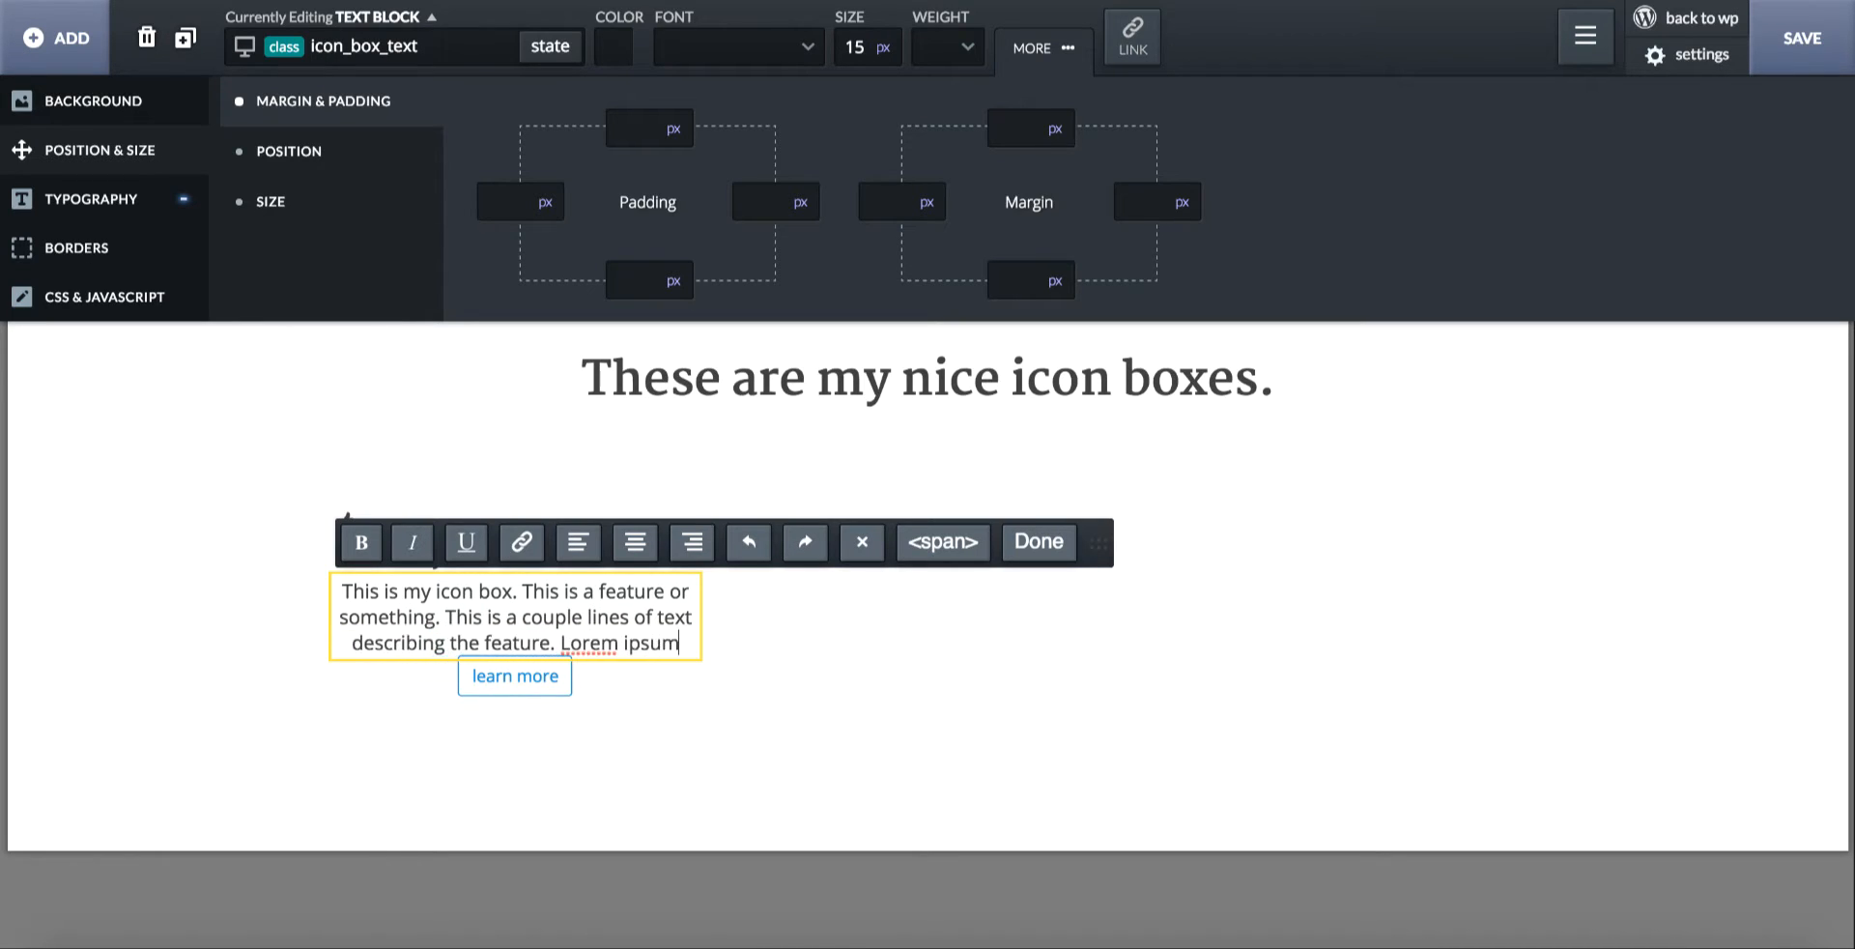
left_click(704, 636)
- Set the bottom margin of the icon_box_text text block to 12 px
left_click(481, 612)
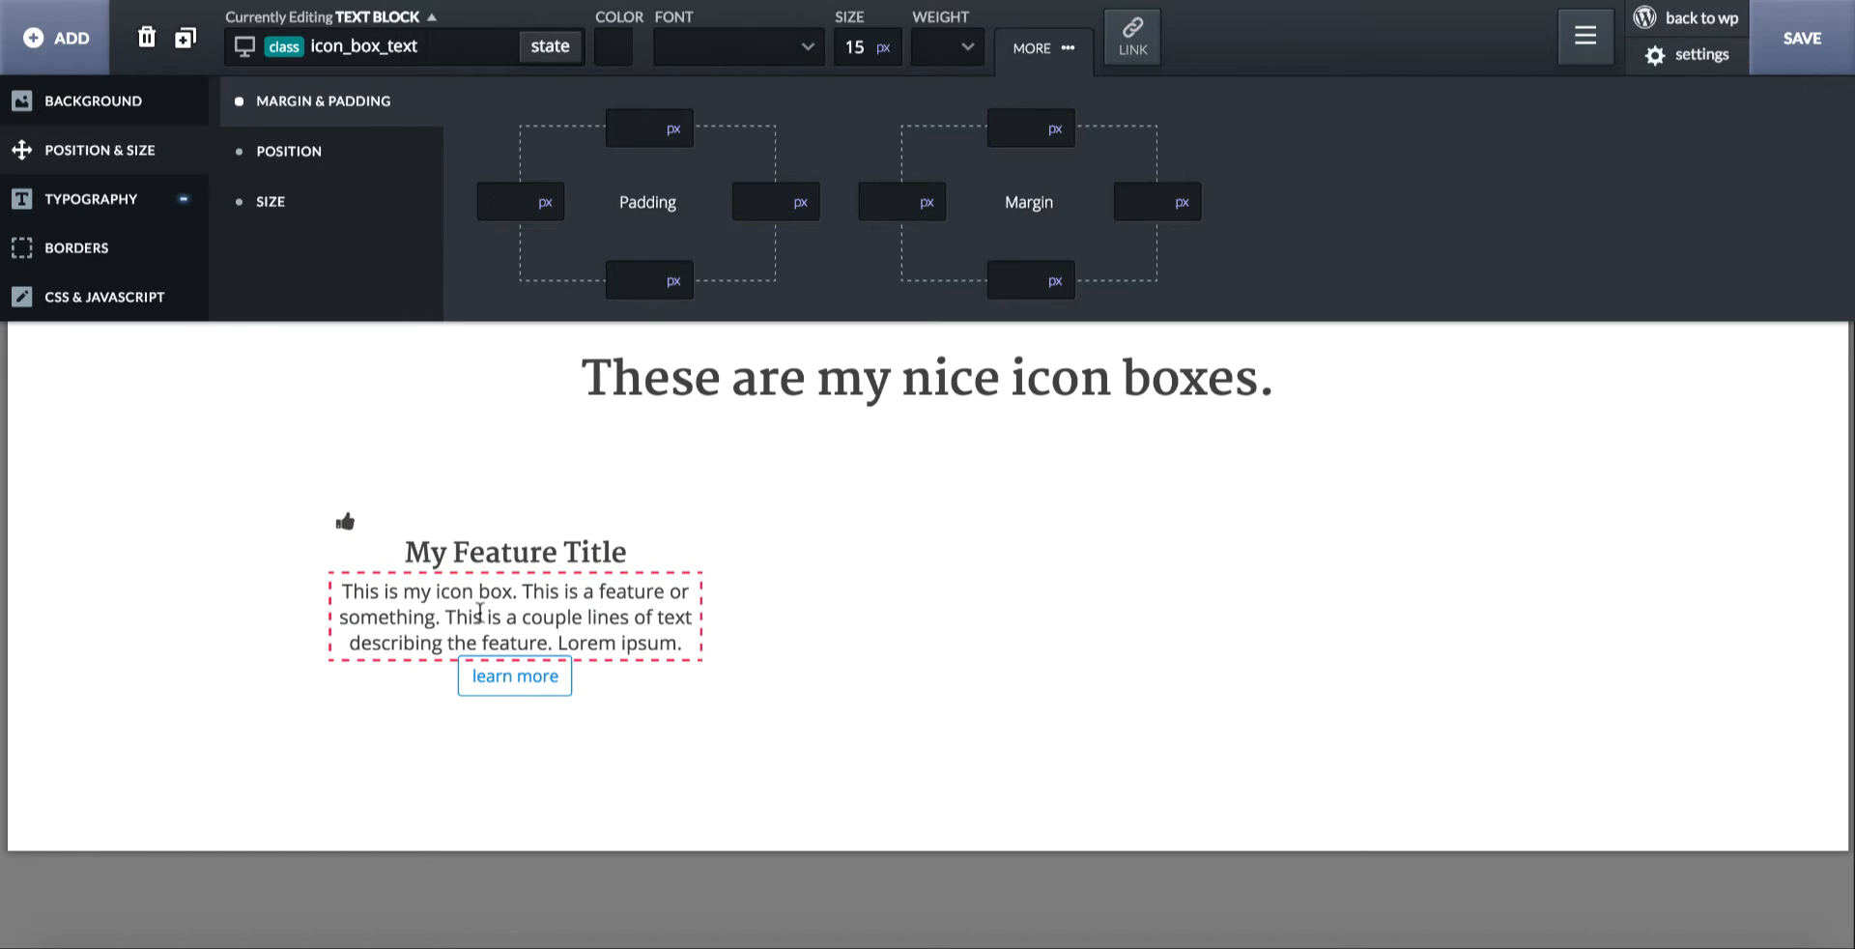
left_click(991, 280)
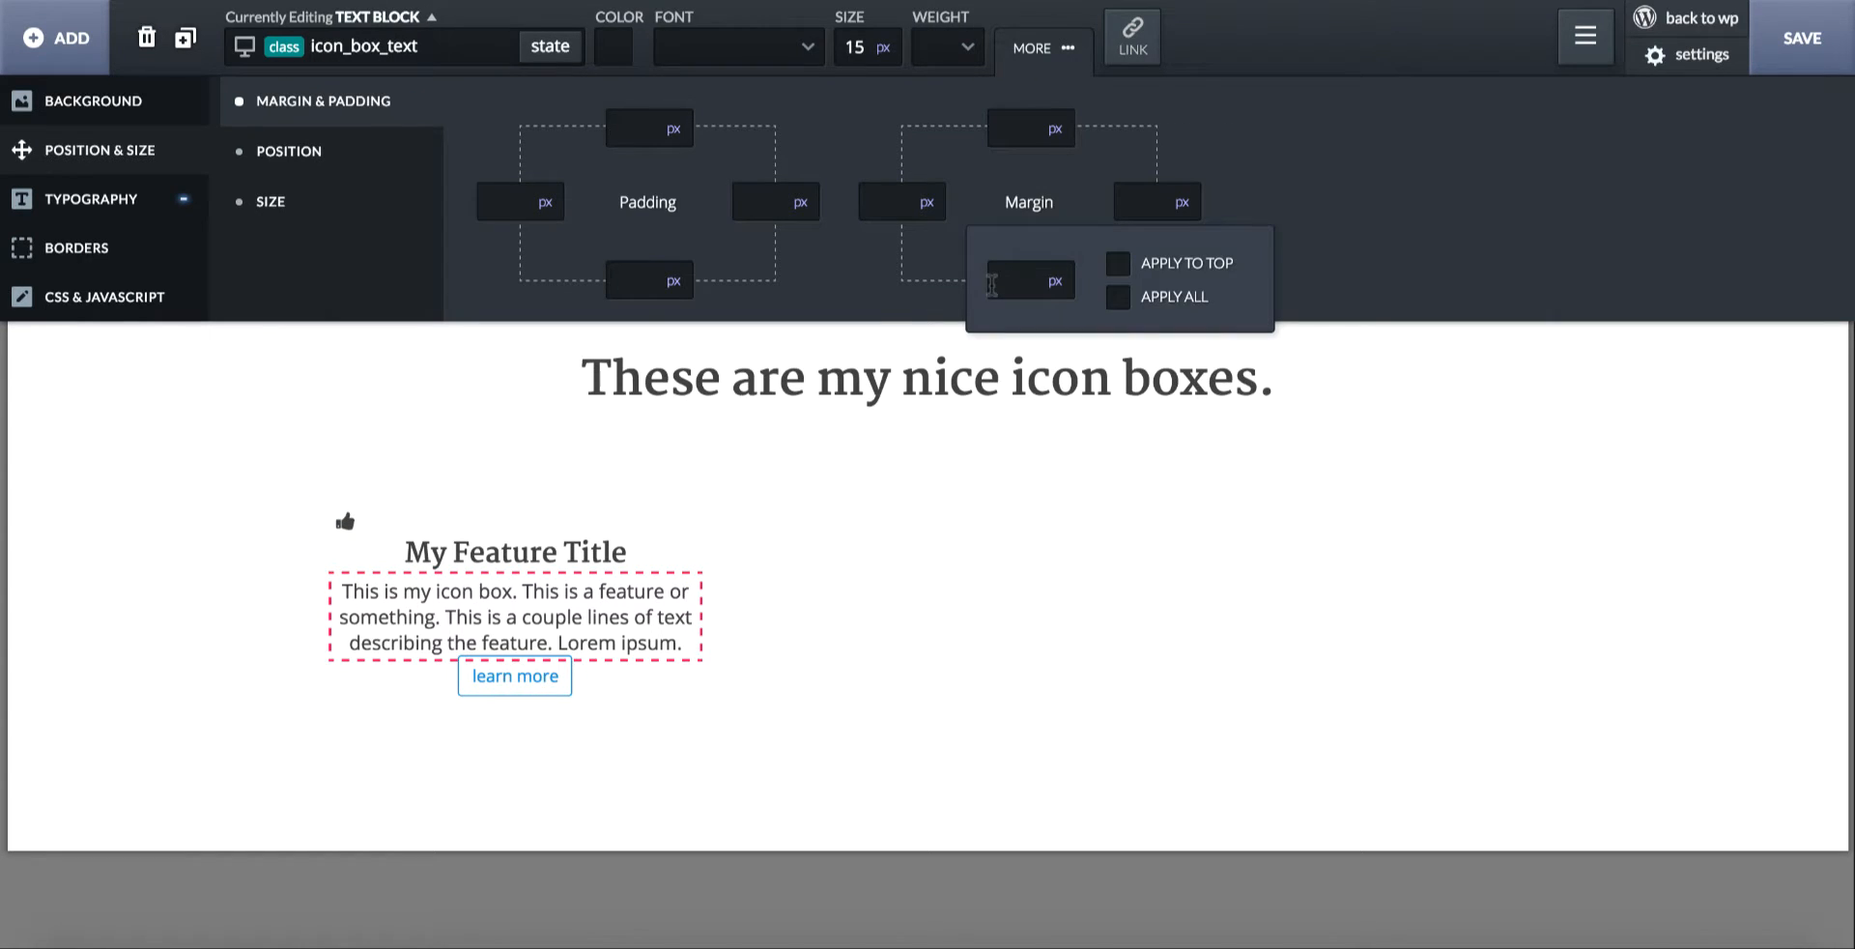
type("12")
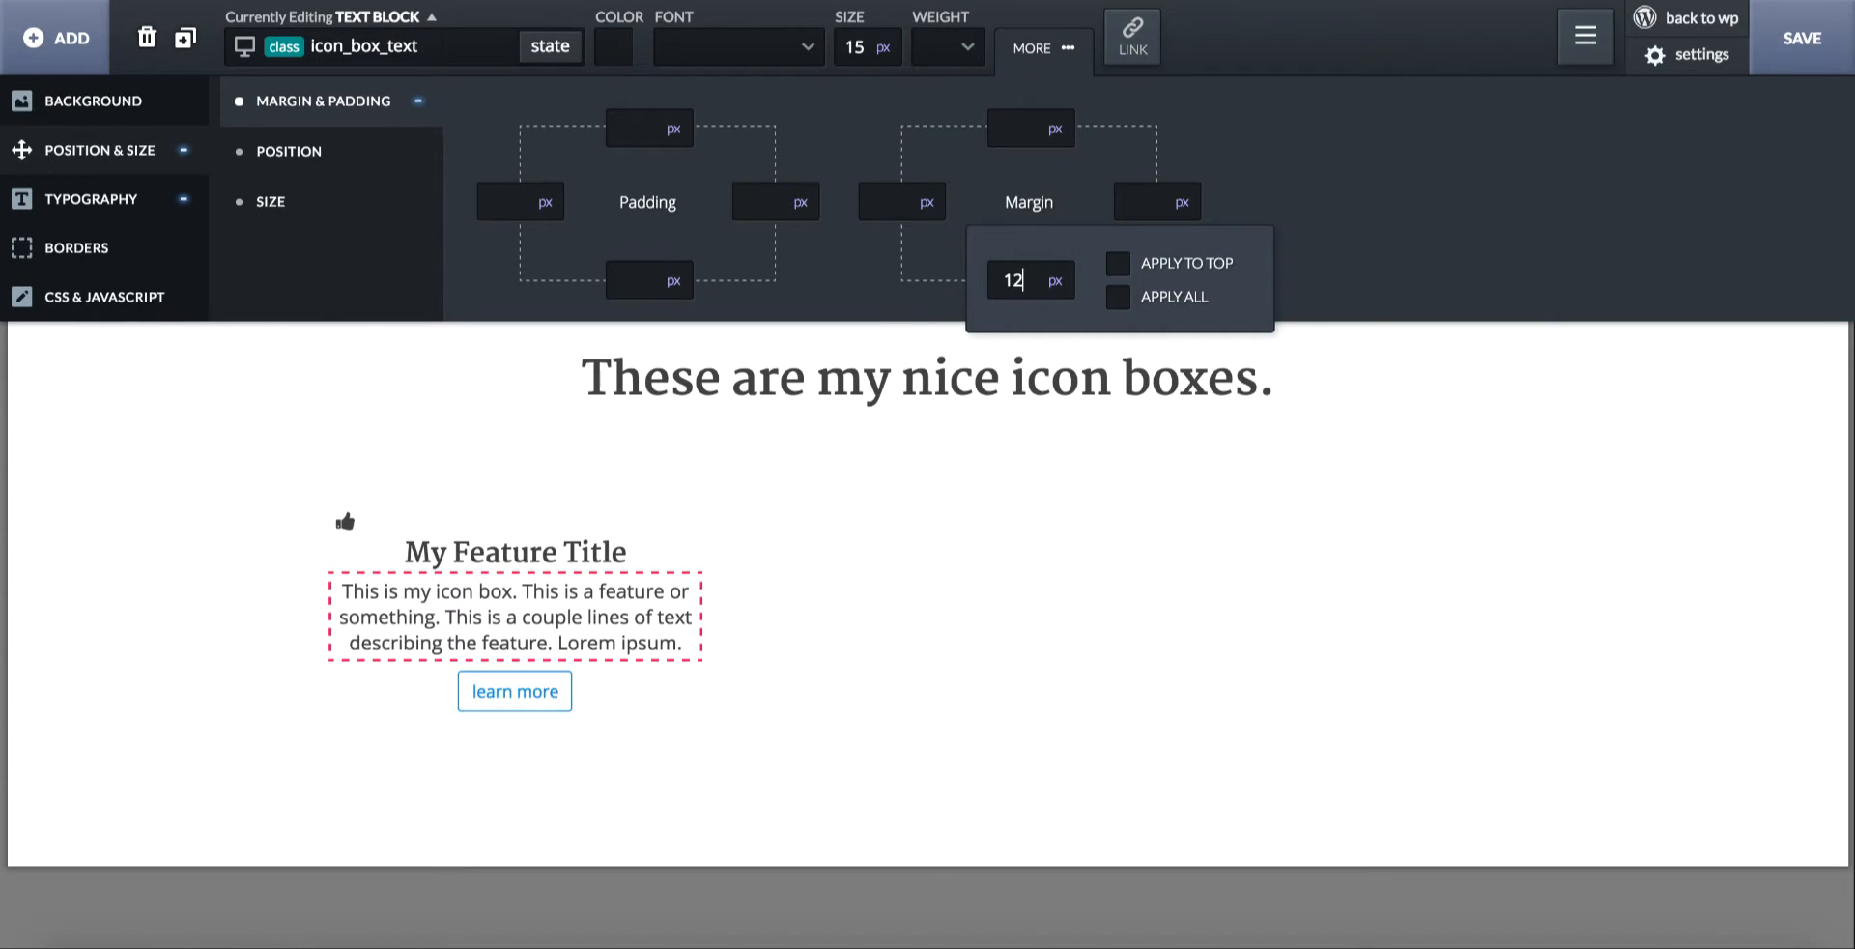
left_click(715, 663)
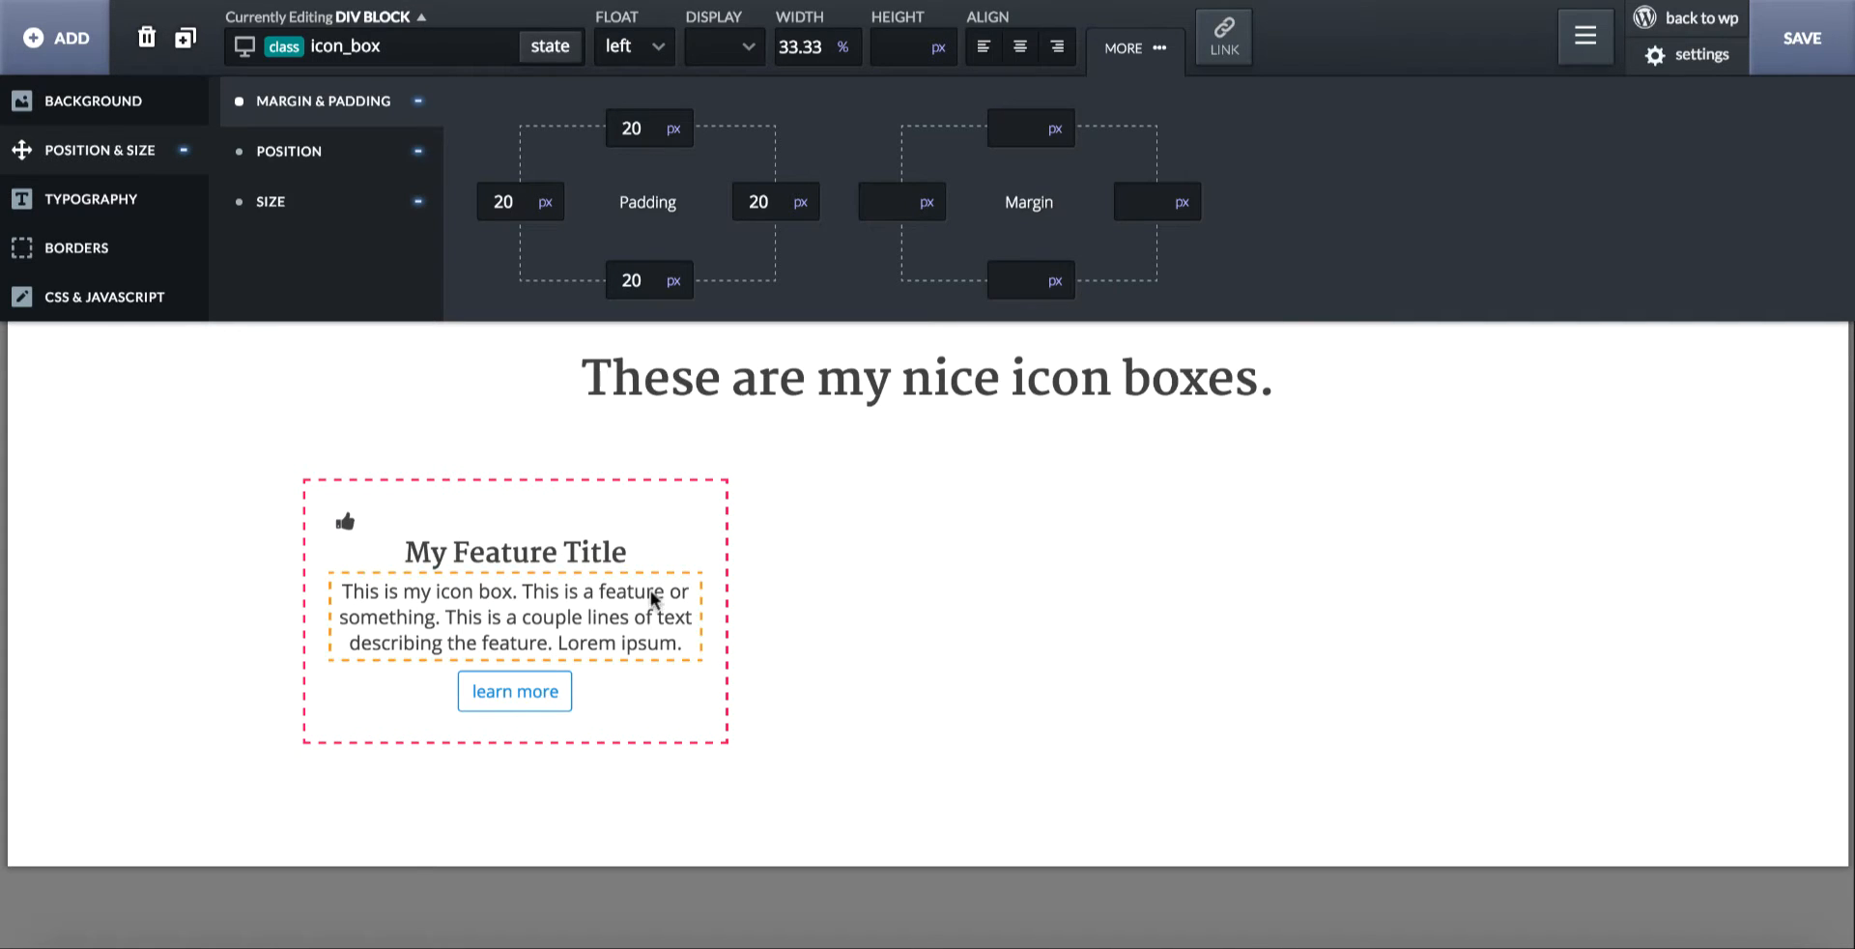
- Set the font size of the icon_box_icon thumbs-up icon to 36 px
left_click(334, 514)
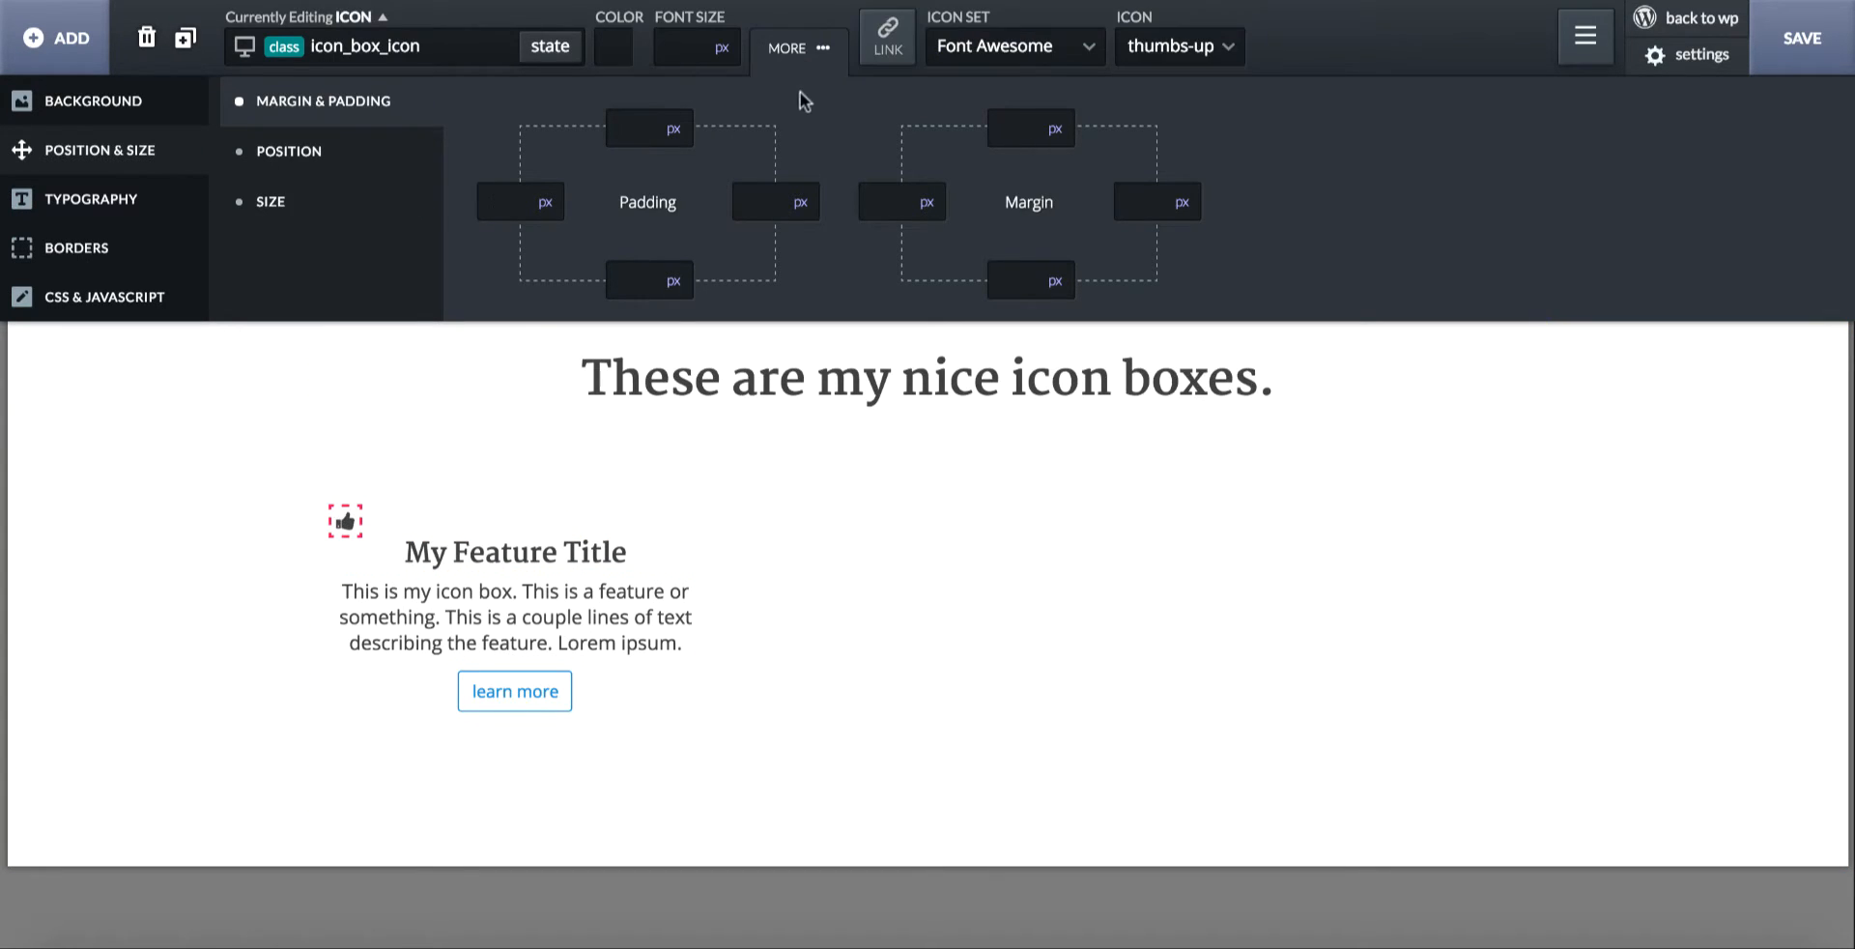
left_click(676, 48)
type("36")
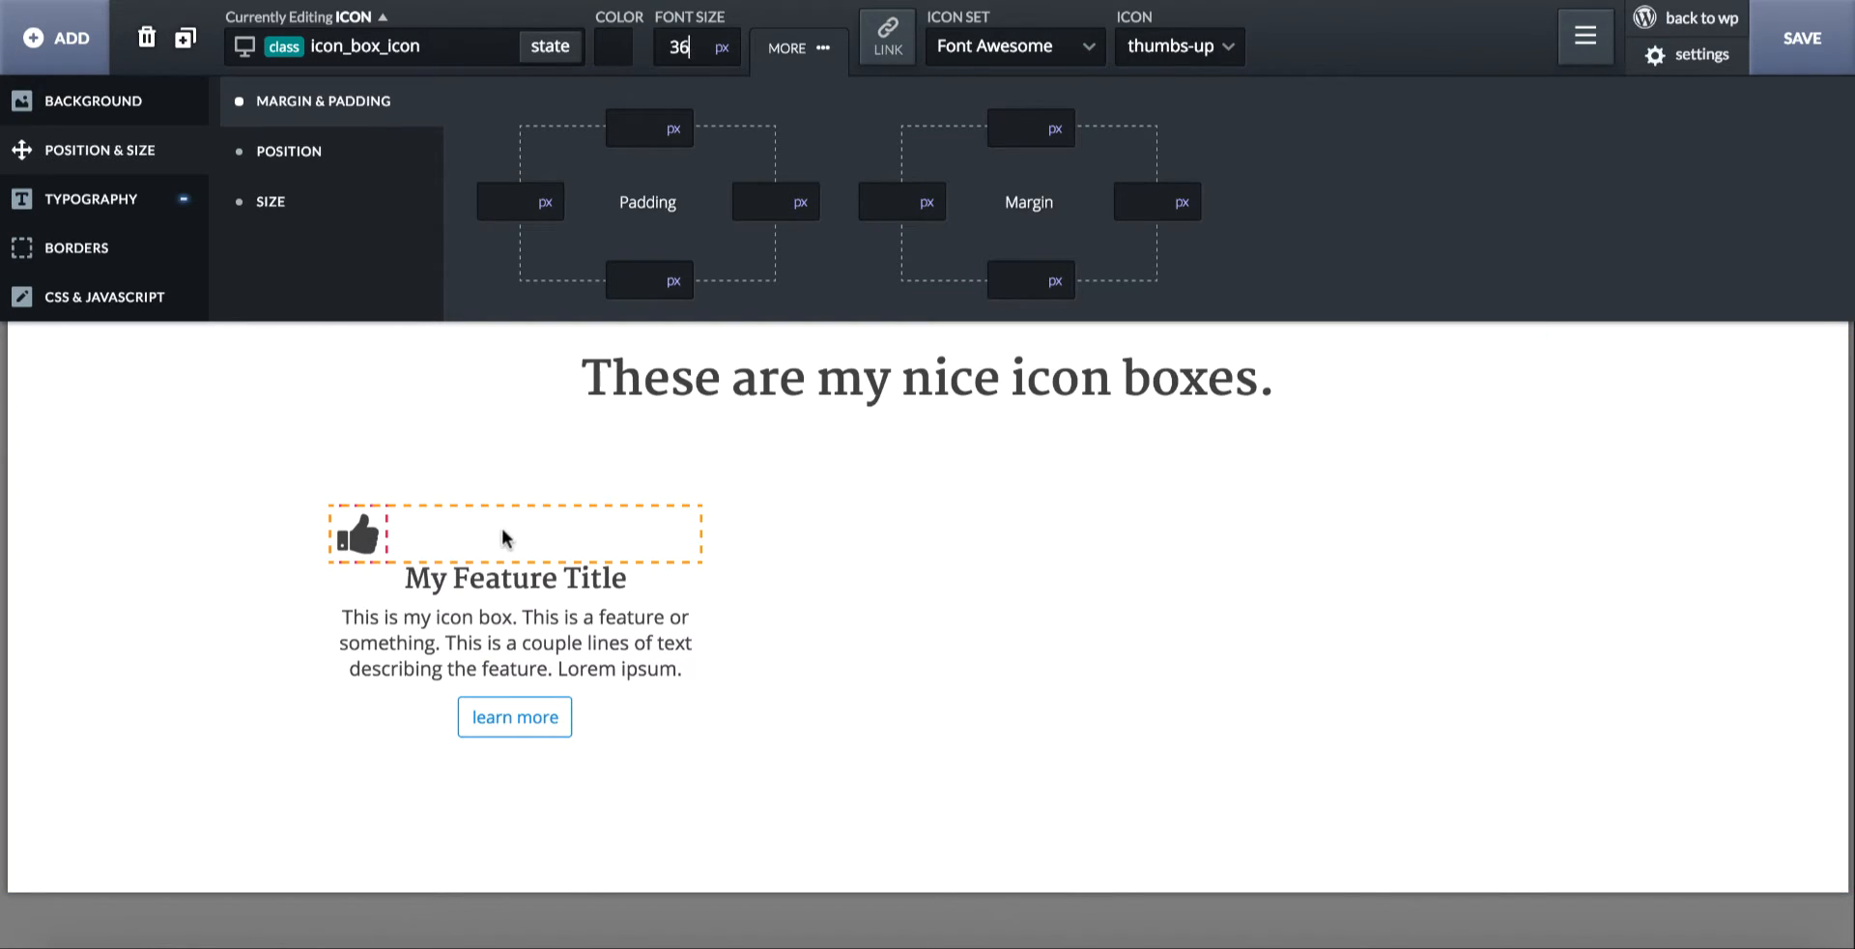
- Clear the center alignment of the section containing the heading and icon box
left_click(631, 597)
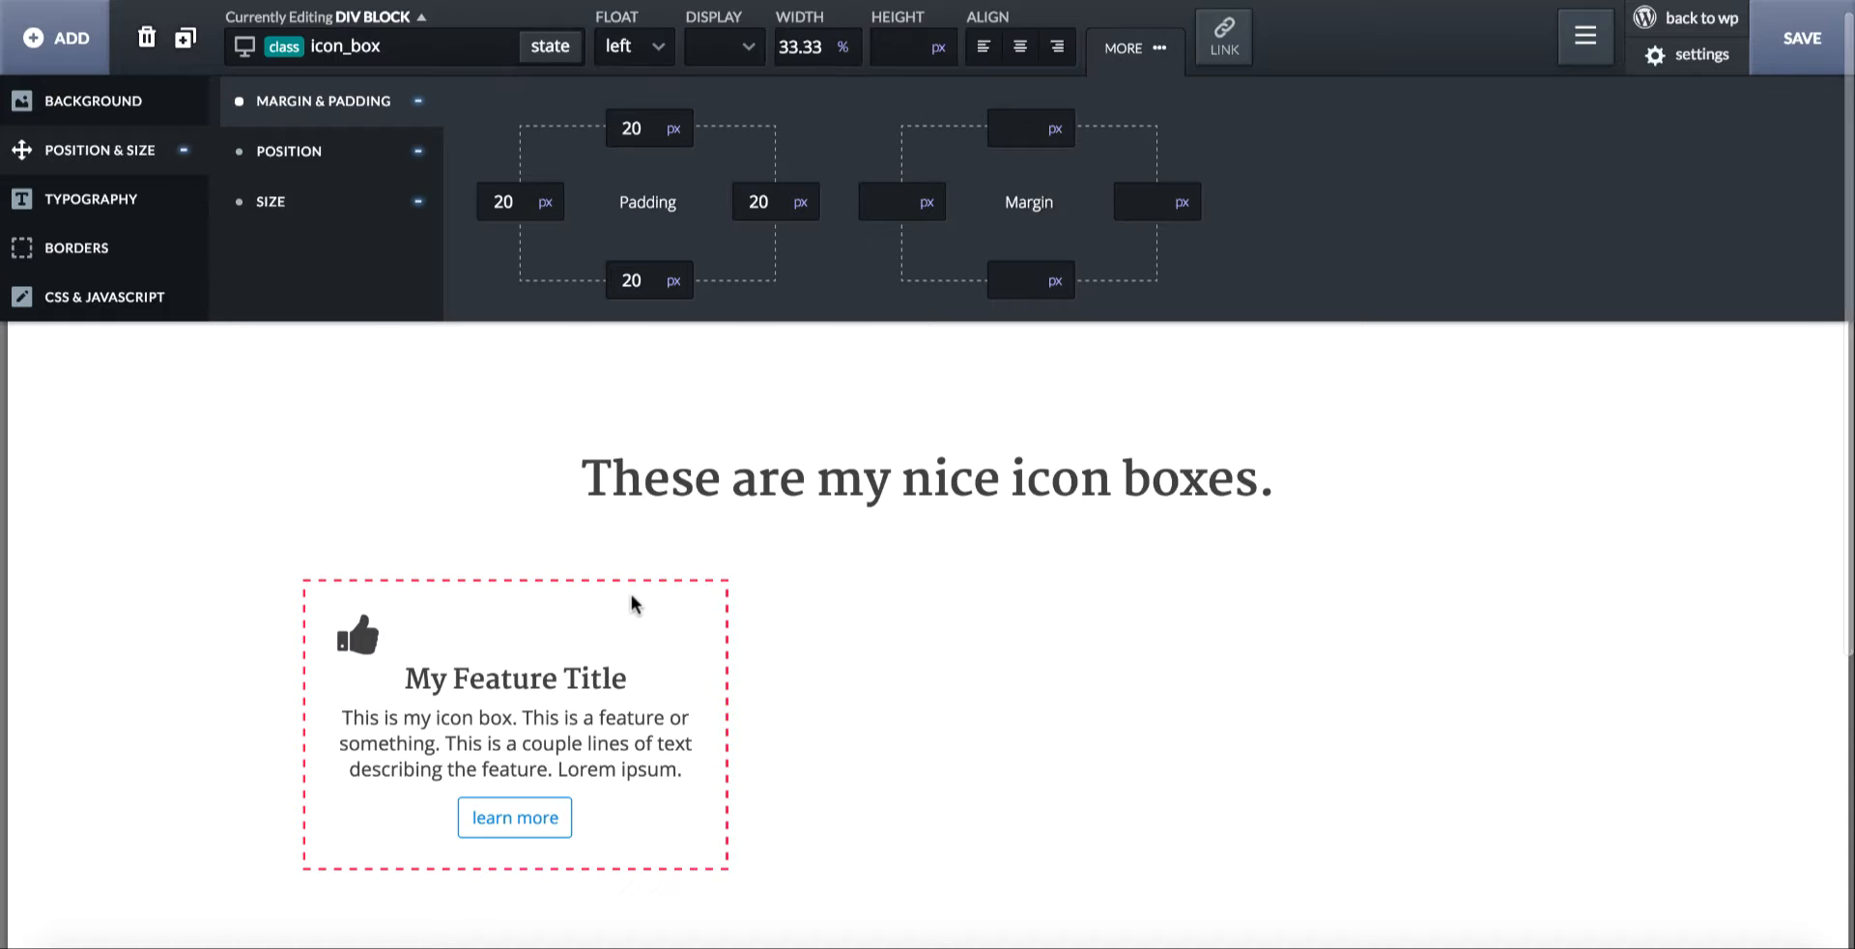
left_click(483, 504)
left_click(504, 423)
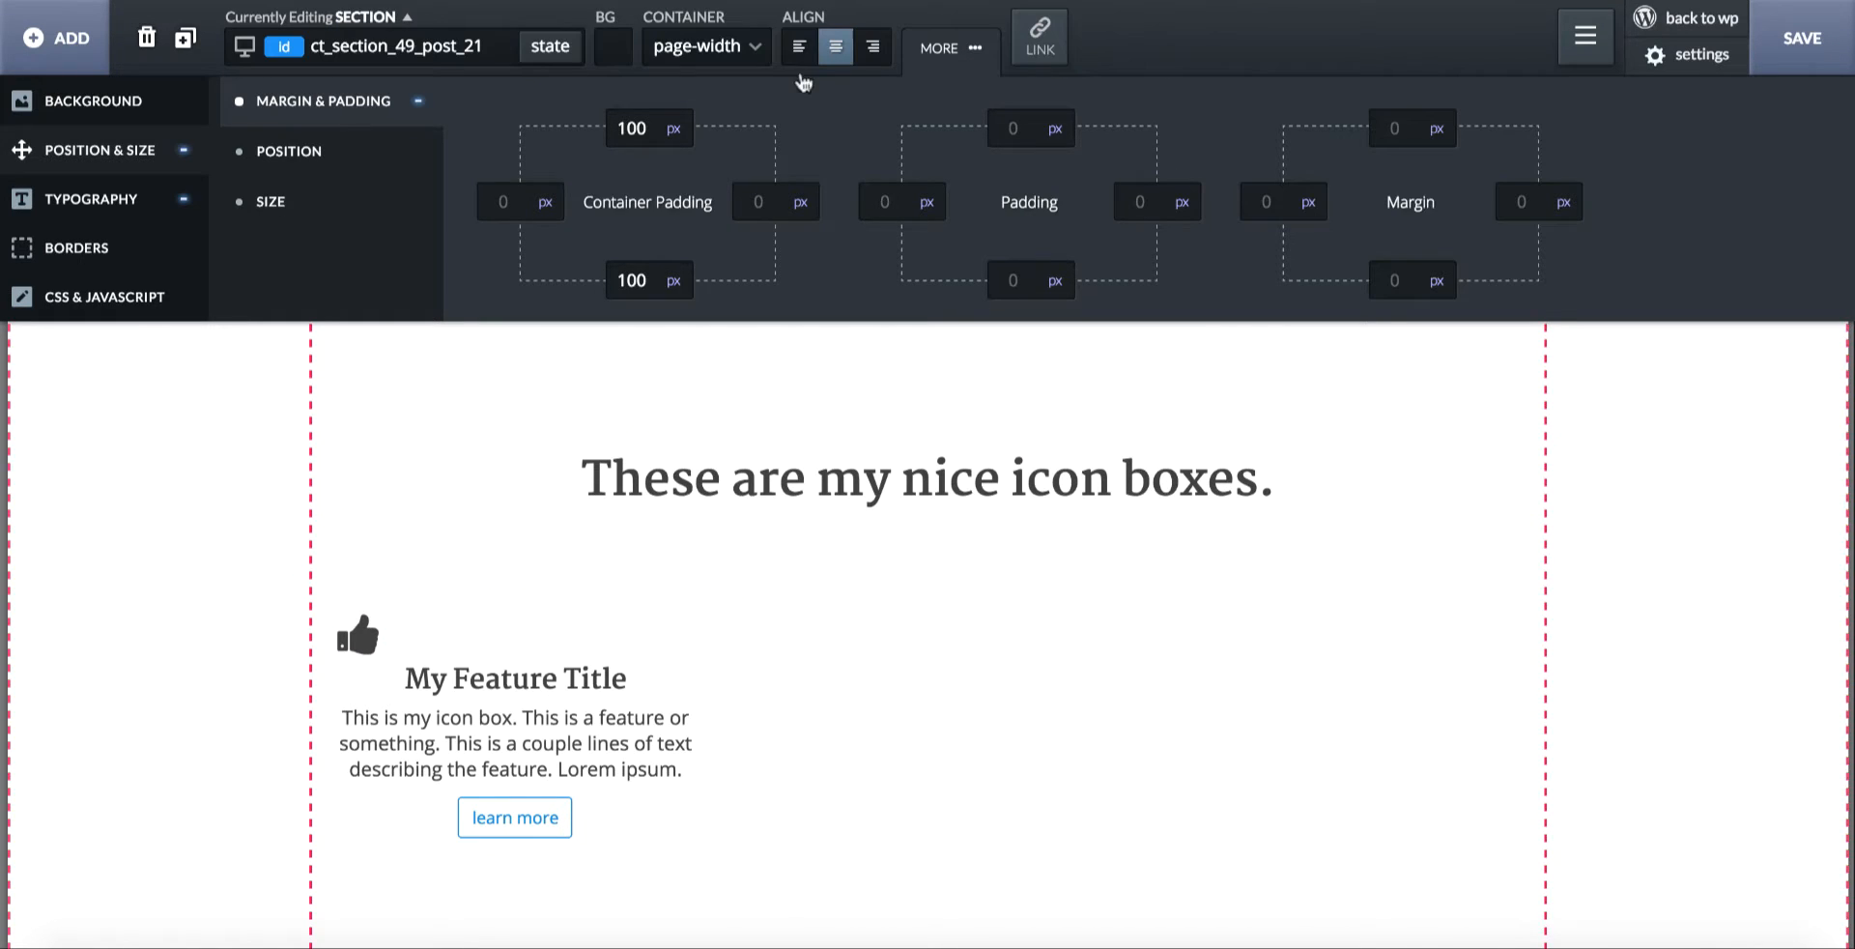
left_click(839, 50)
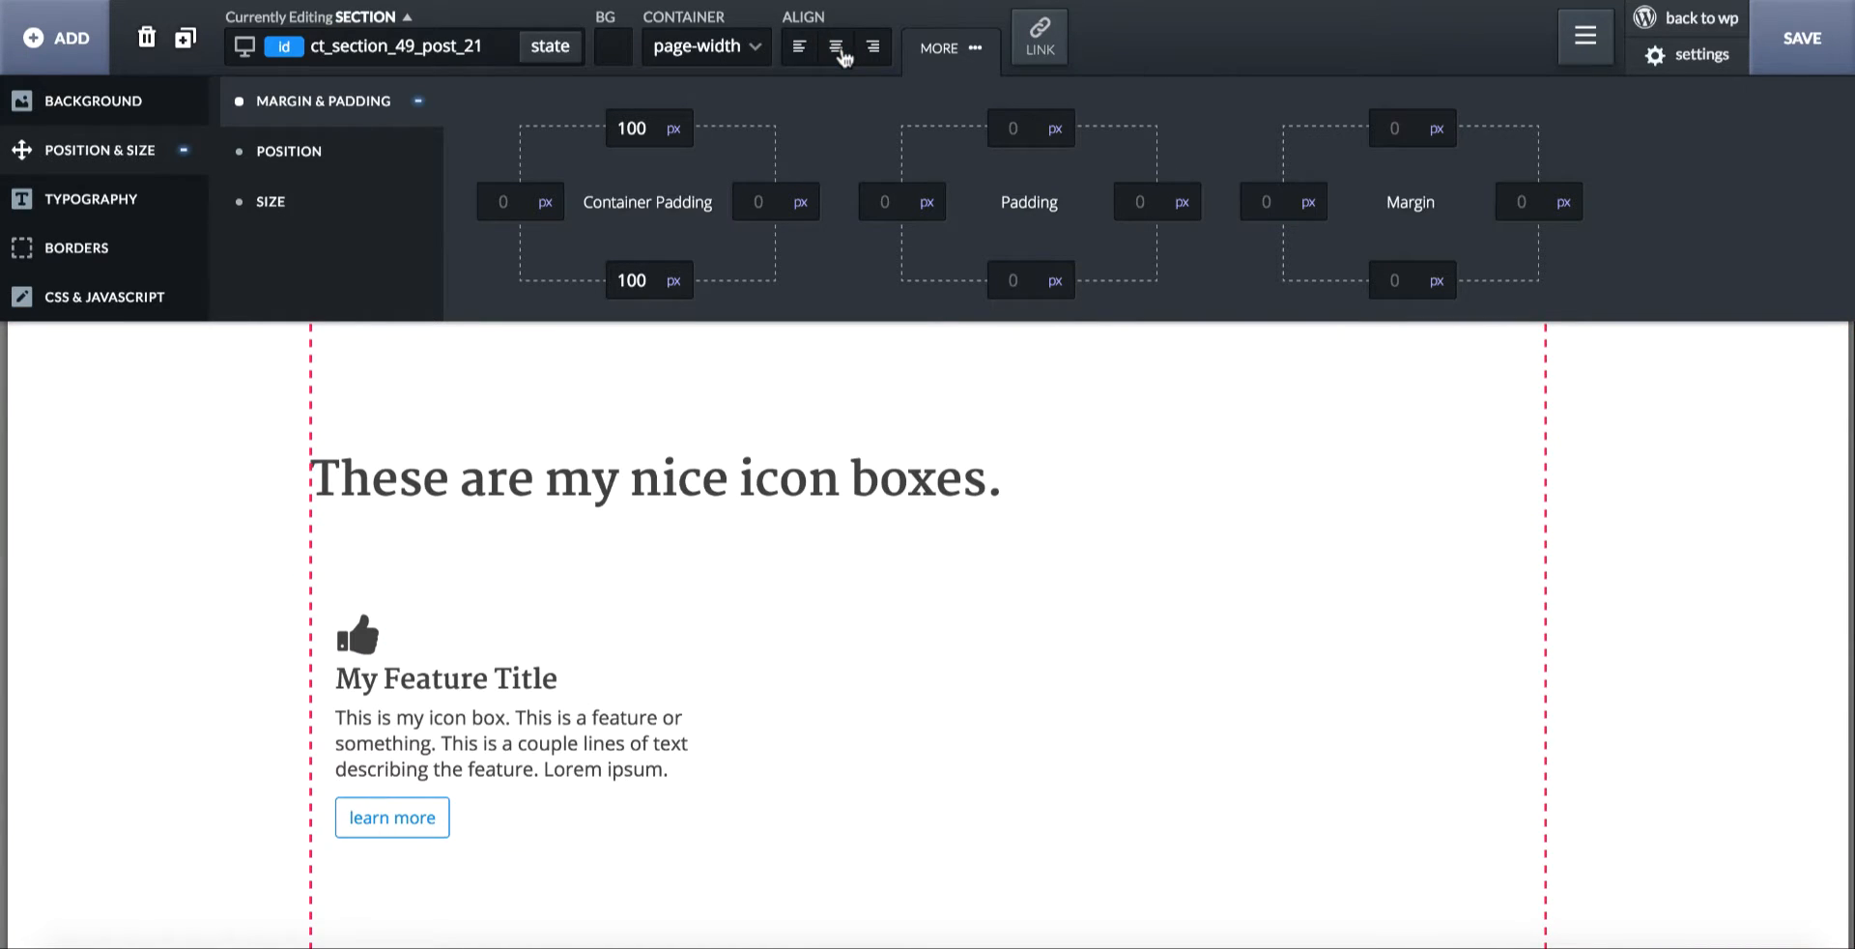
- Center-align the contents of the icon_box div and restore the surrounding section's center alignment
left_click(700, 633)
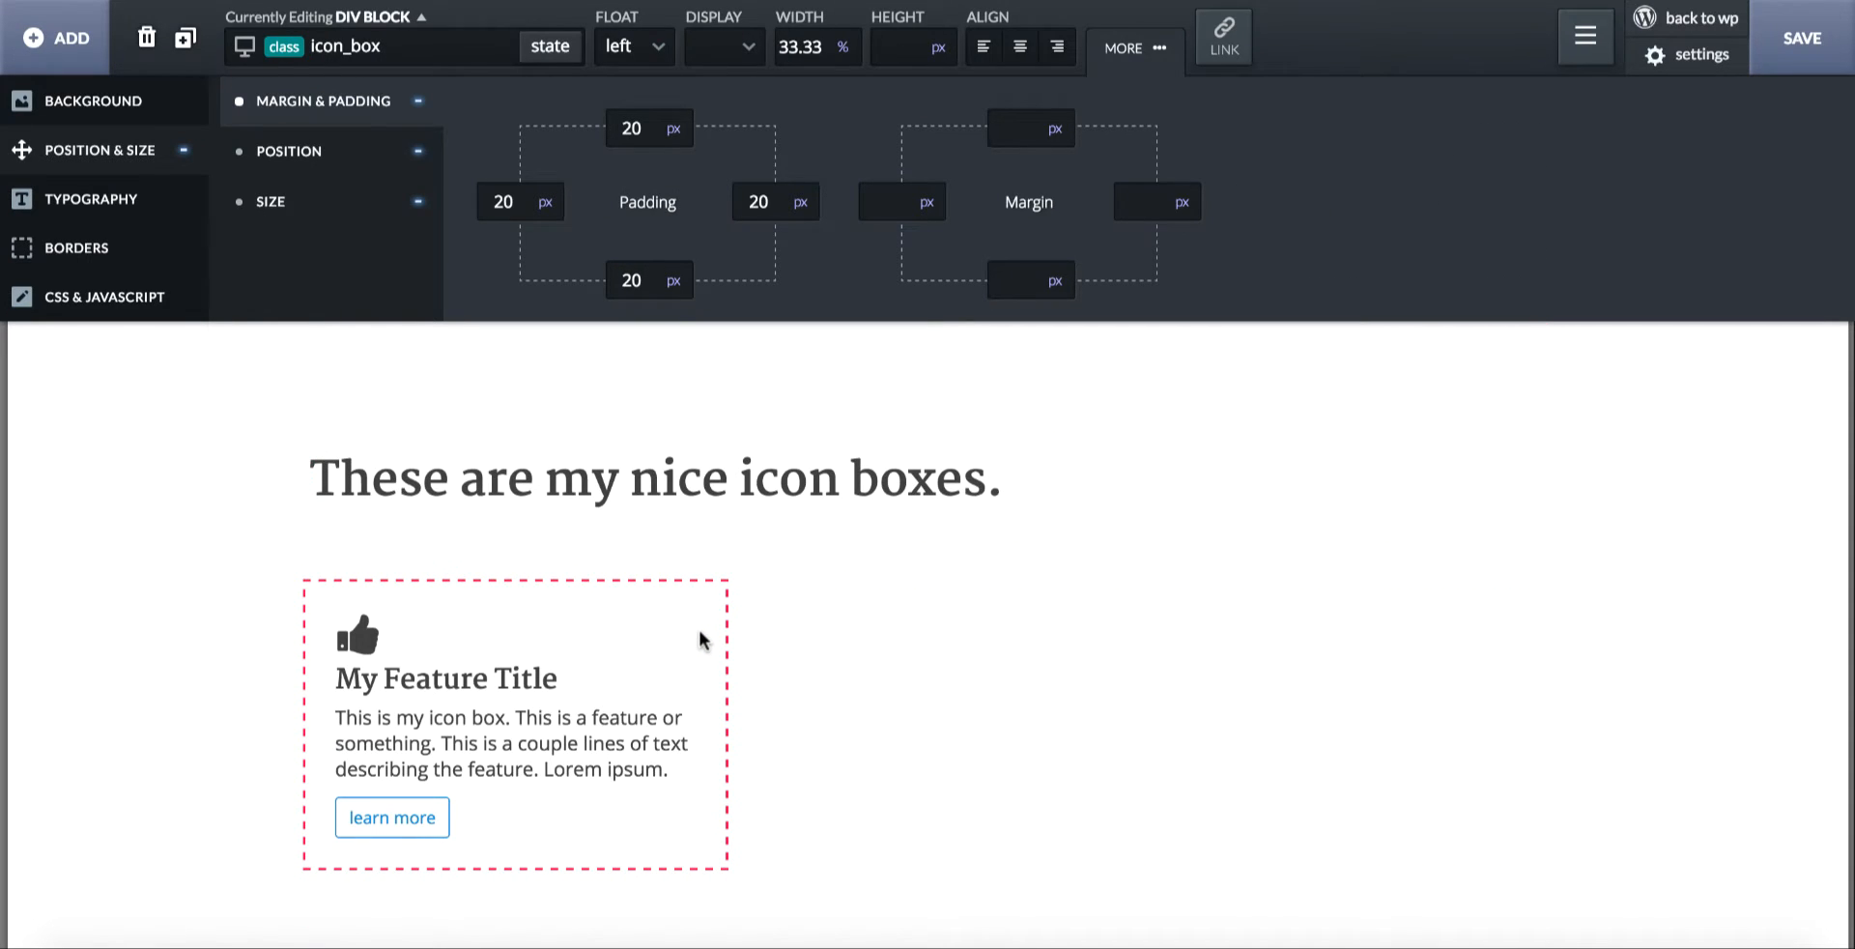
left_click(1025, 60)
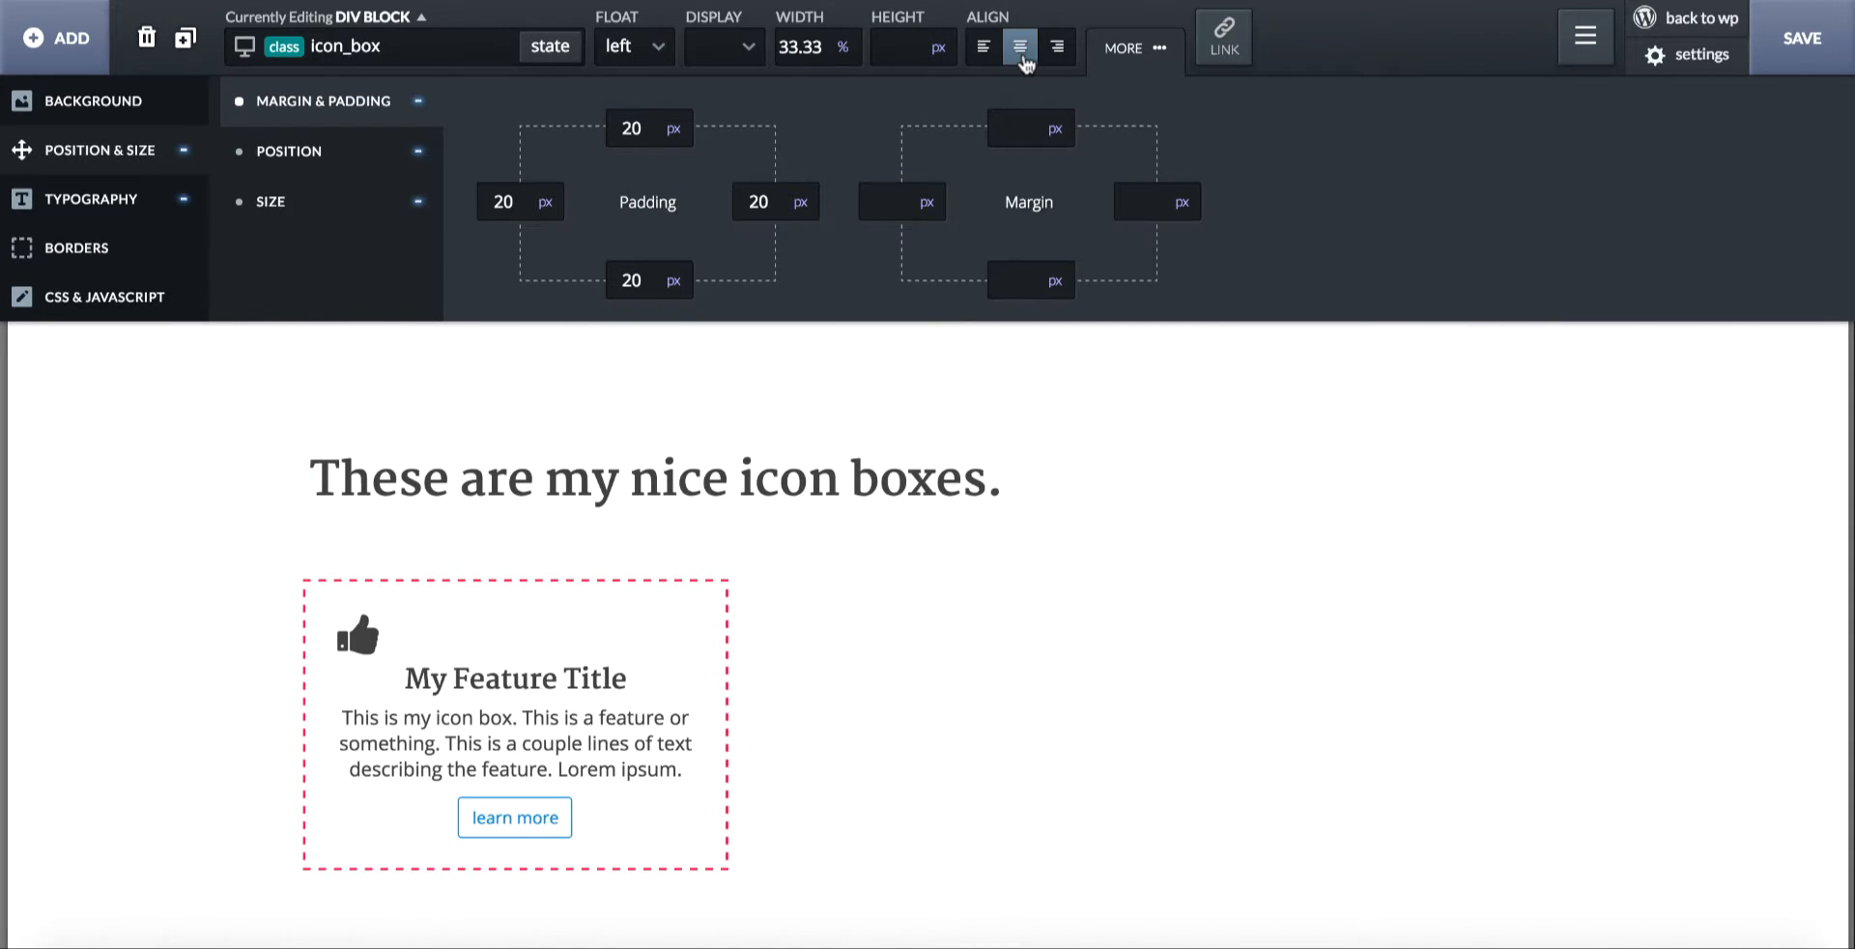
left_click(903, 386)
left_click(833, 53)
- Set the display of the icon_wrapper div around the thumbs-up icon to inline-block
left_click(407, 653)
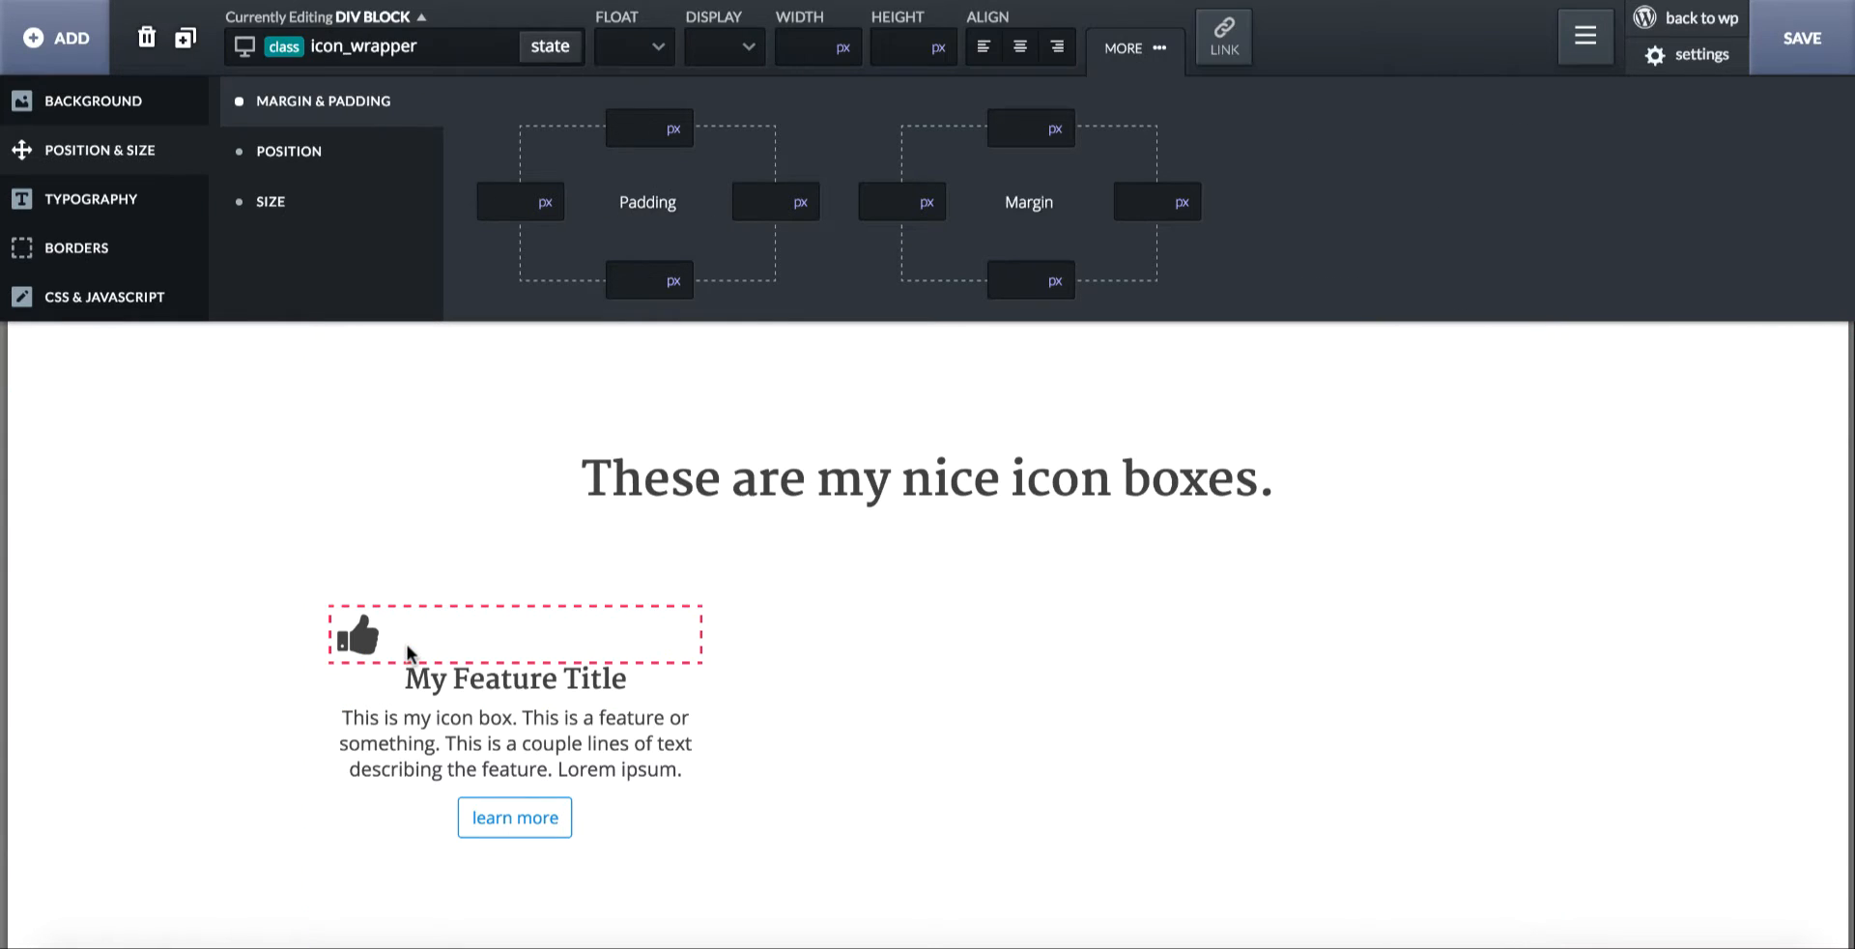
left_click(363, 640)
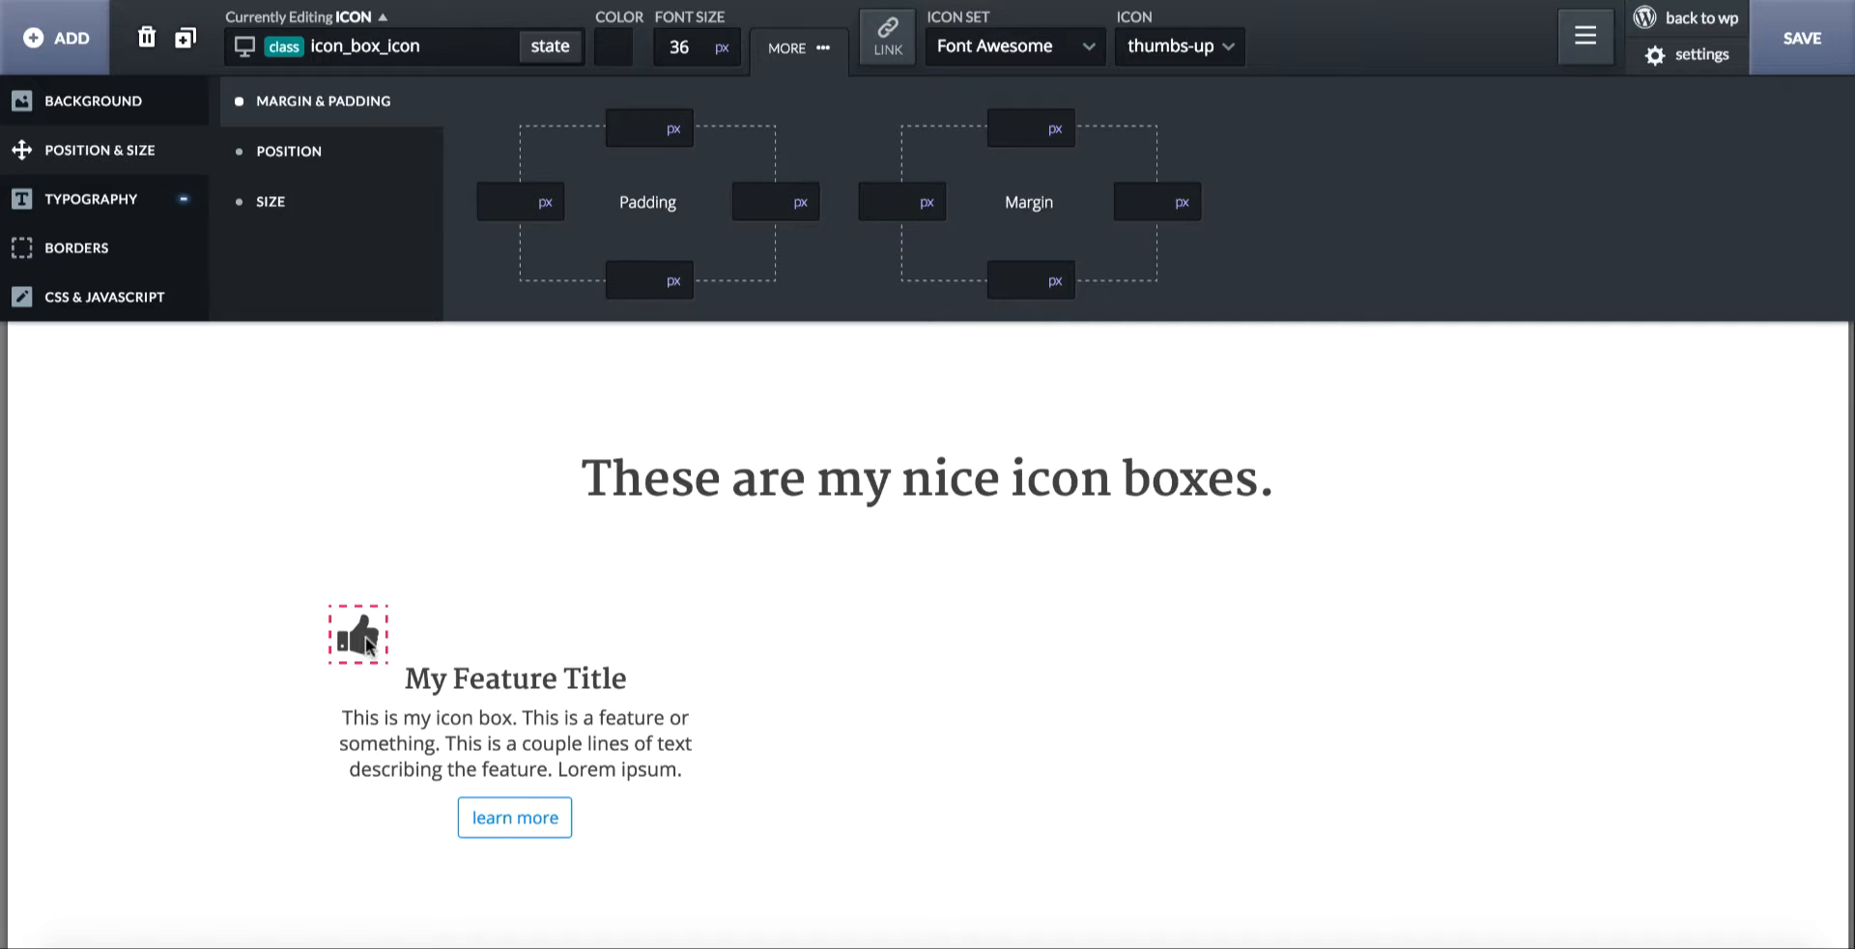
left_click(513, 630)
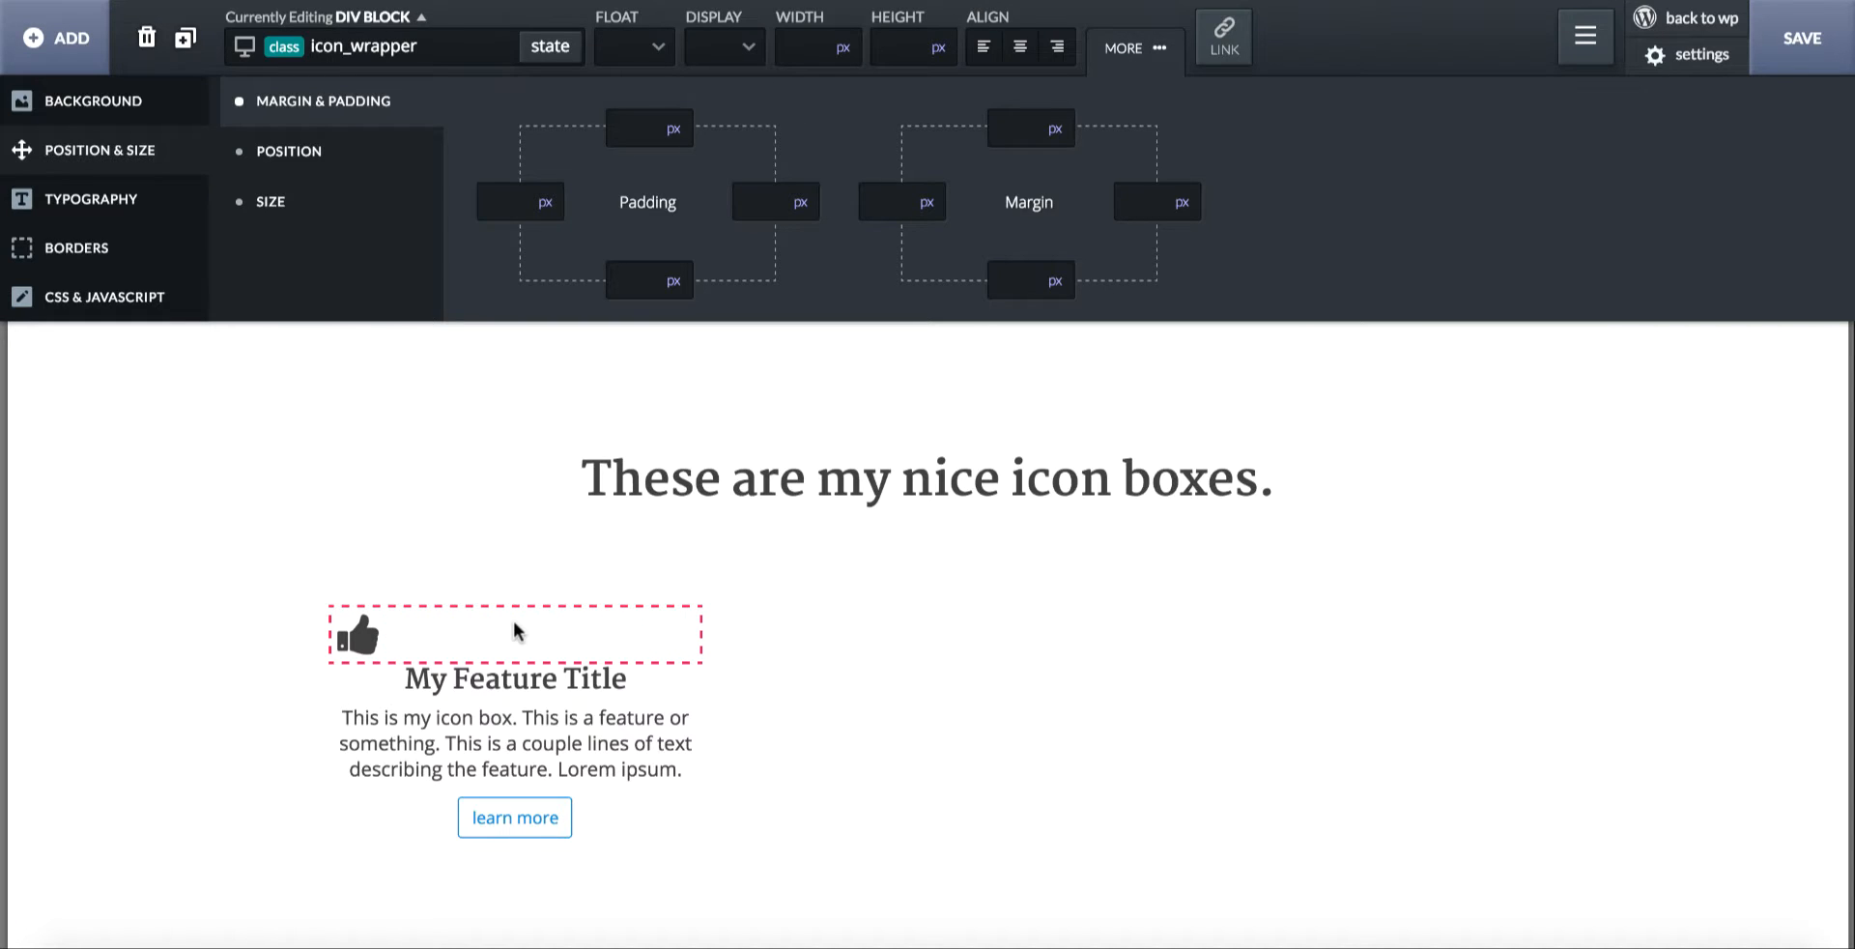
left_click(333, 177)
left_click(592, 142)
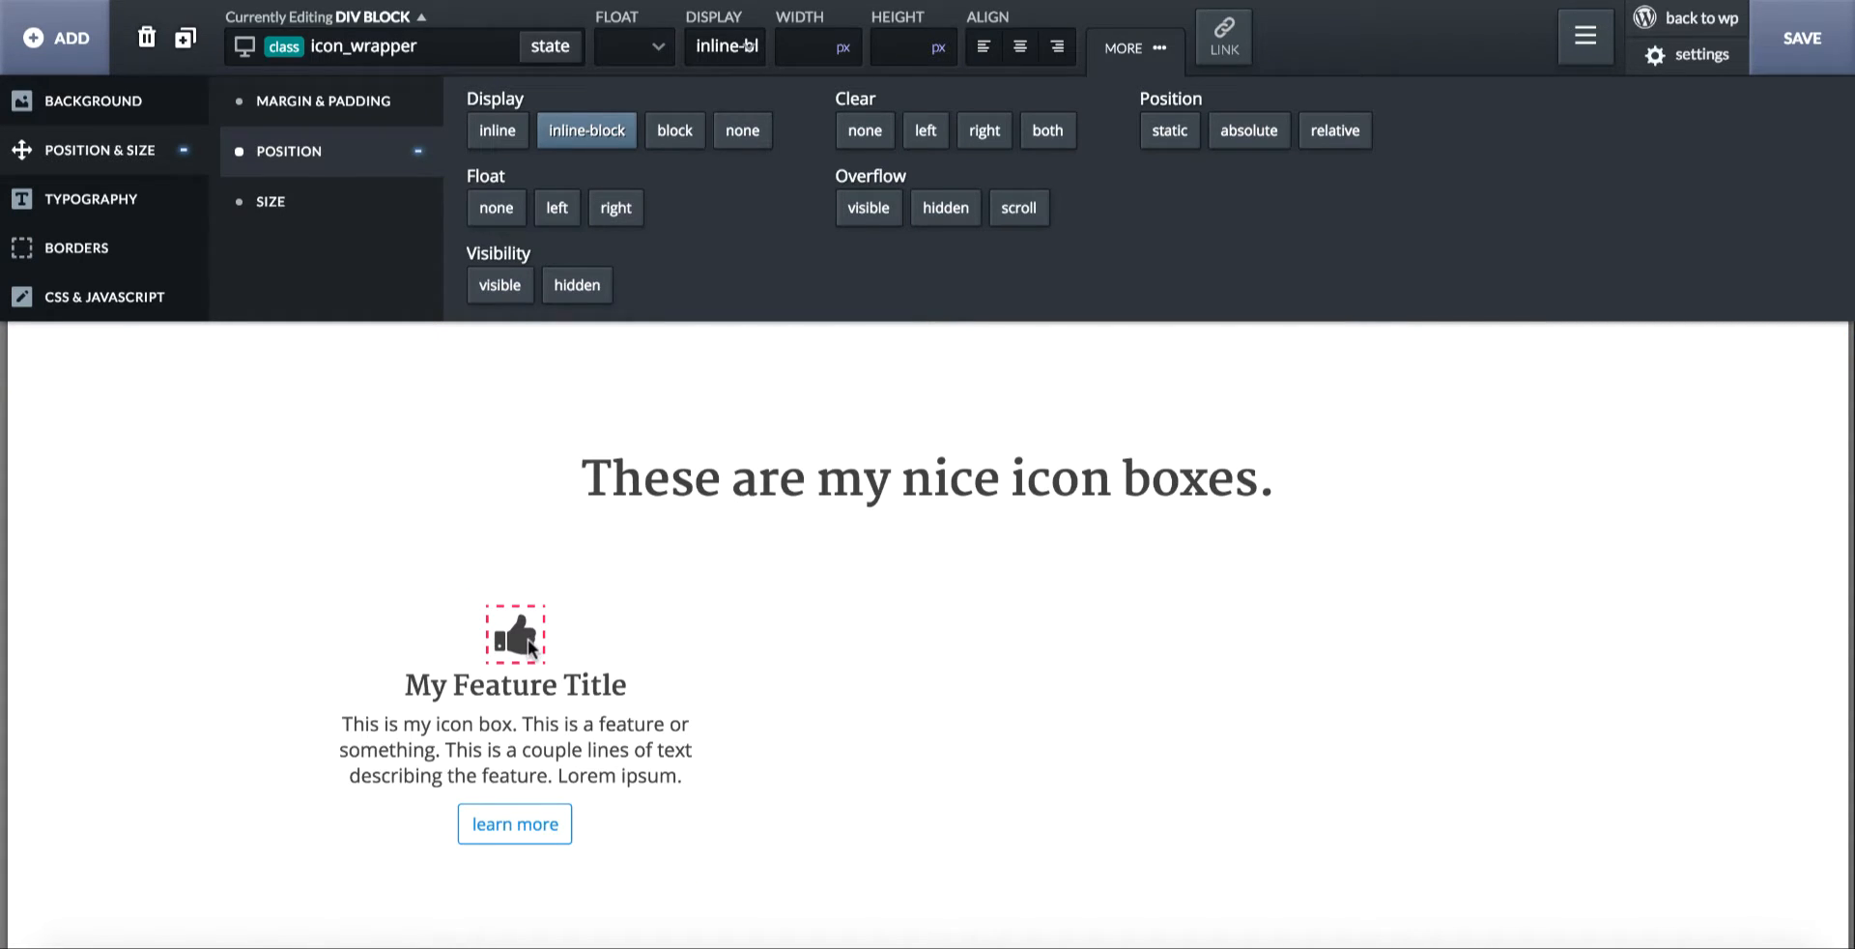
- Set the top margin of the icon_box_title heading to 8 px
left_click(299, 112)
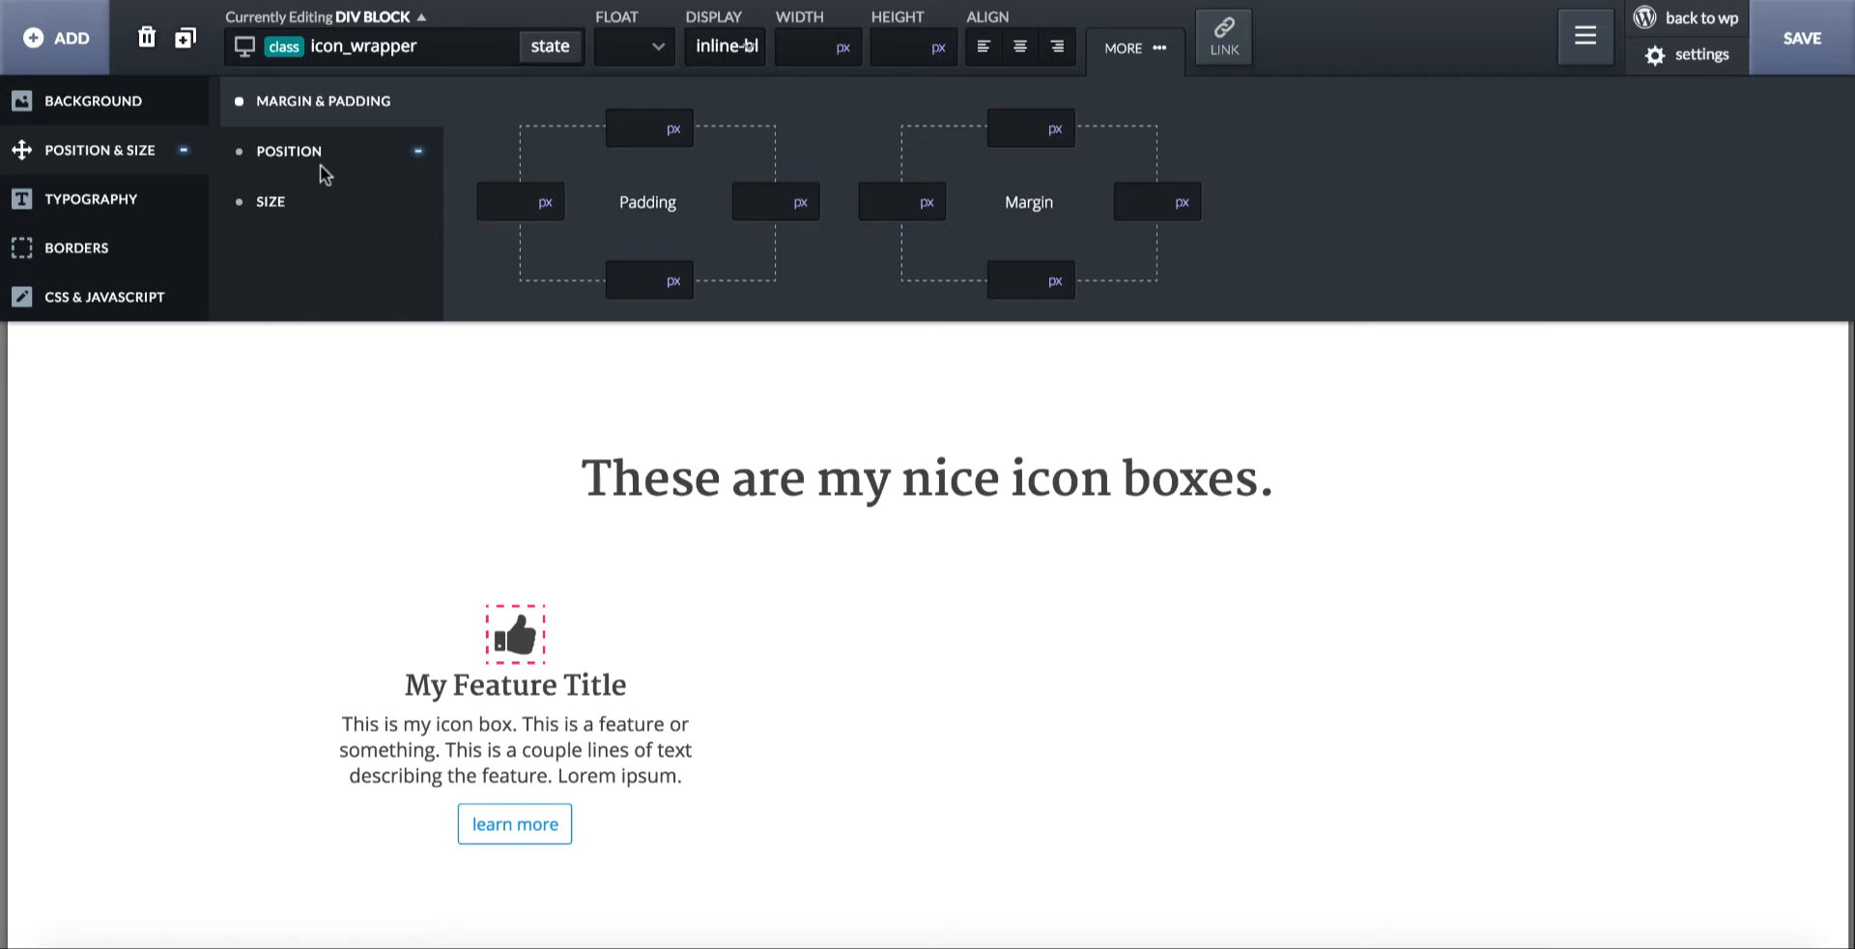
left_click(519, 703)
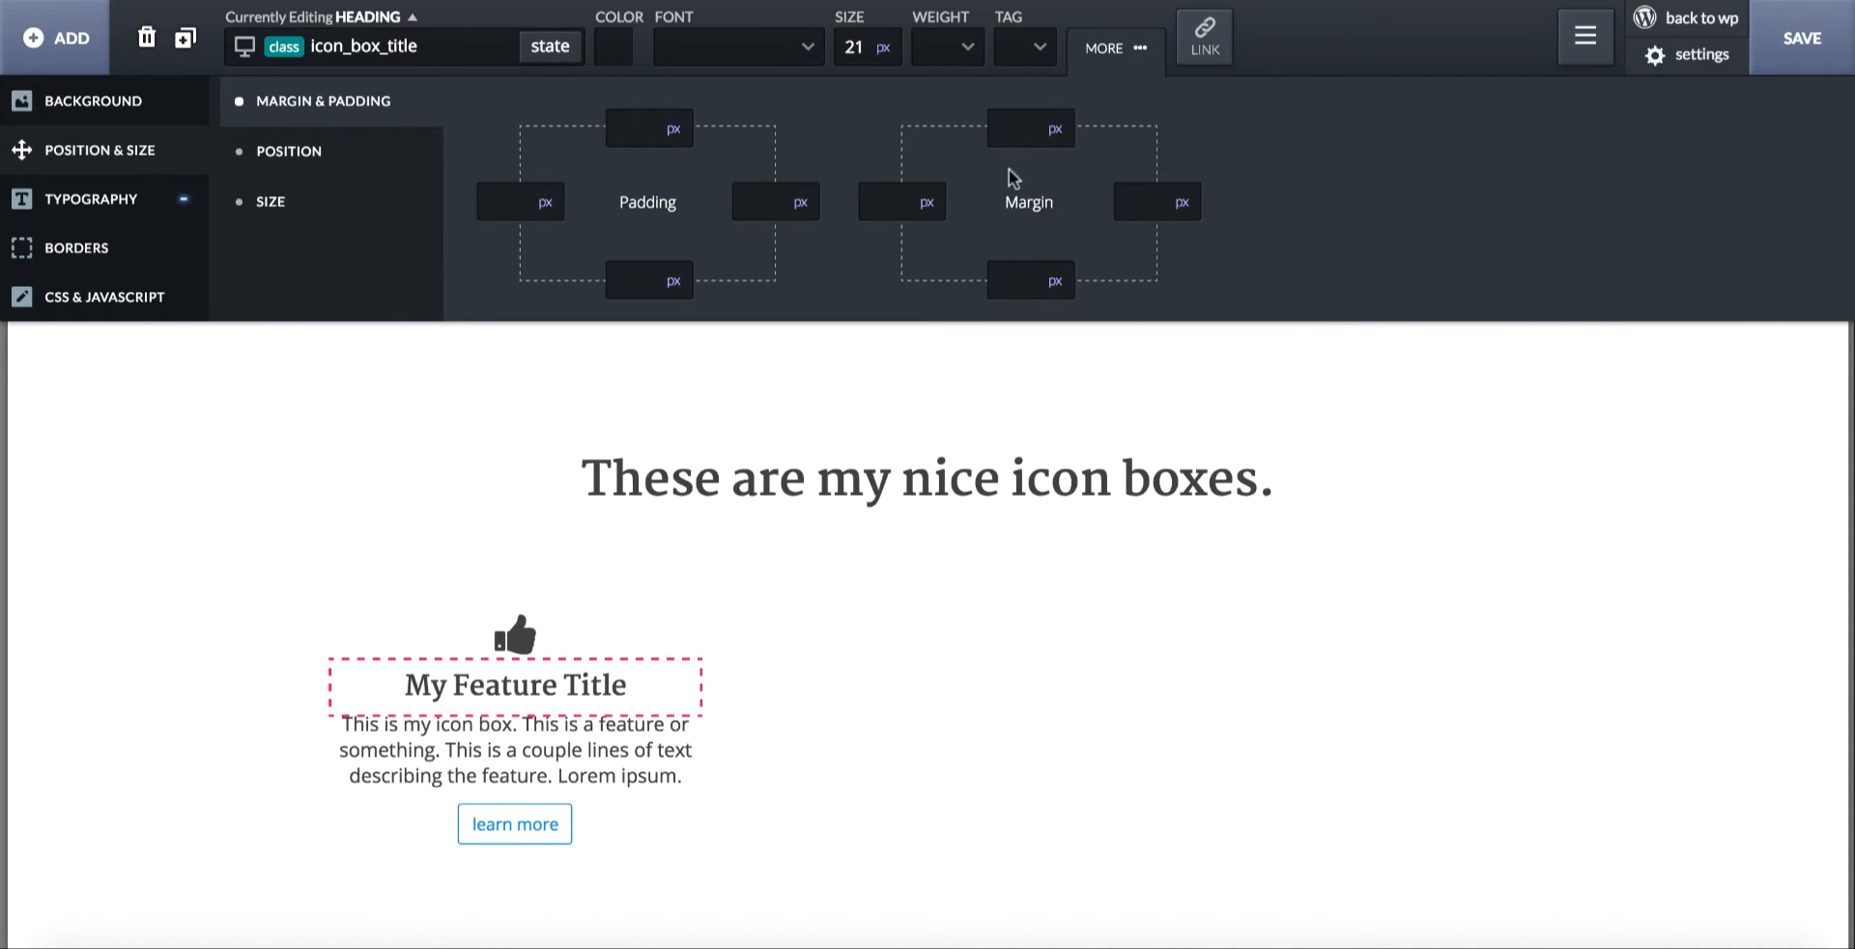
left_click(1028, 133)
type("8")
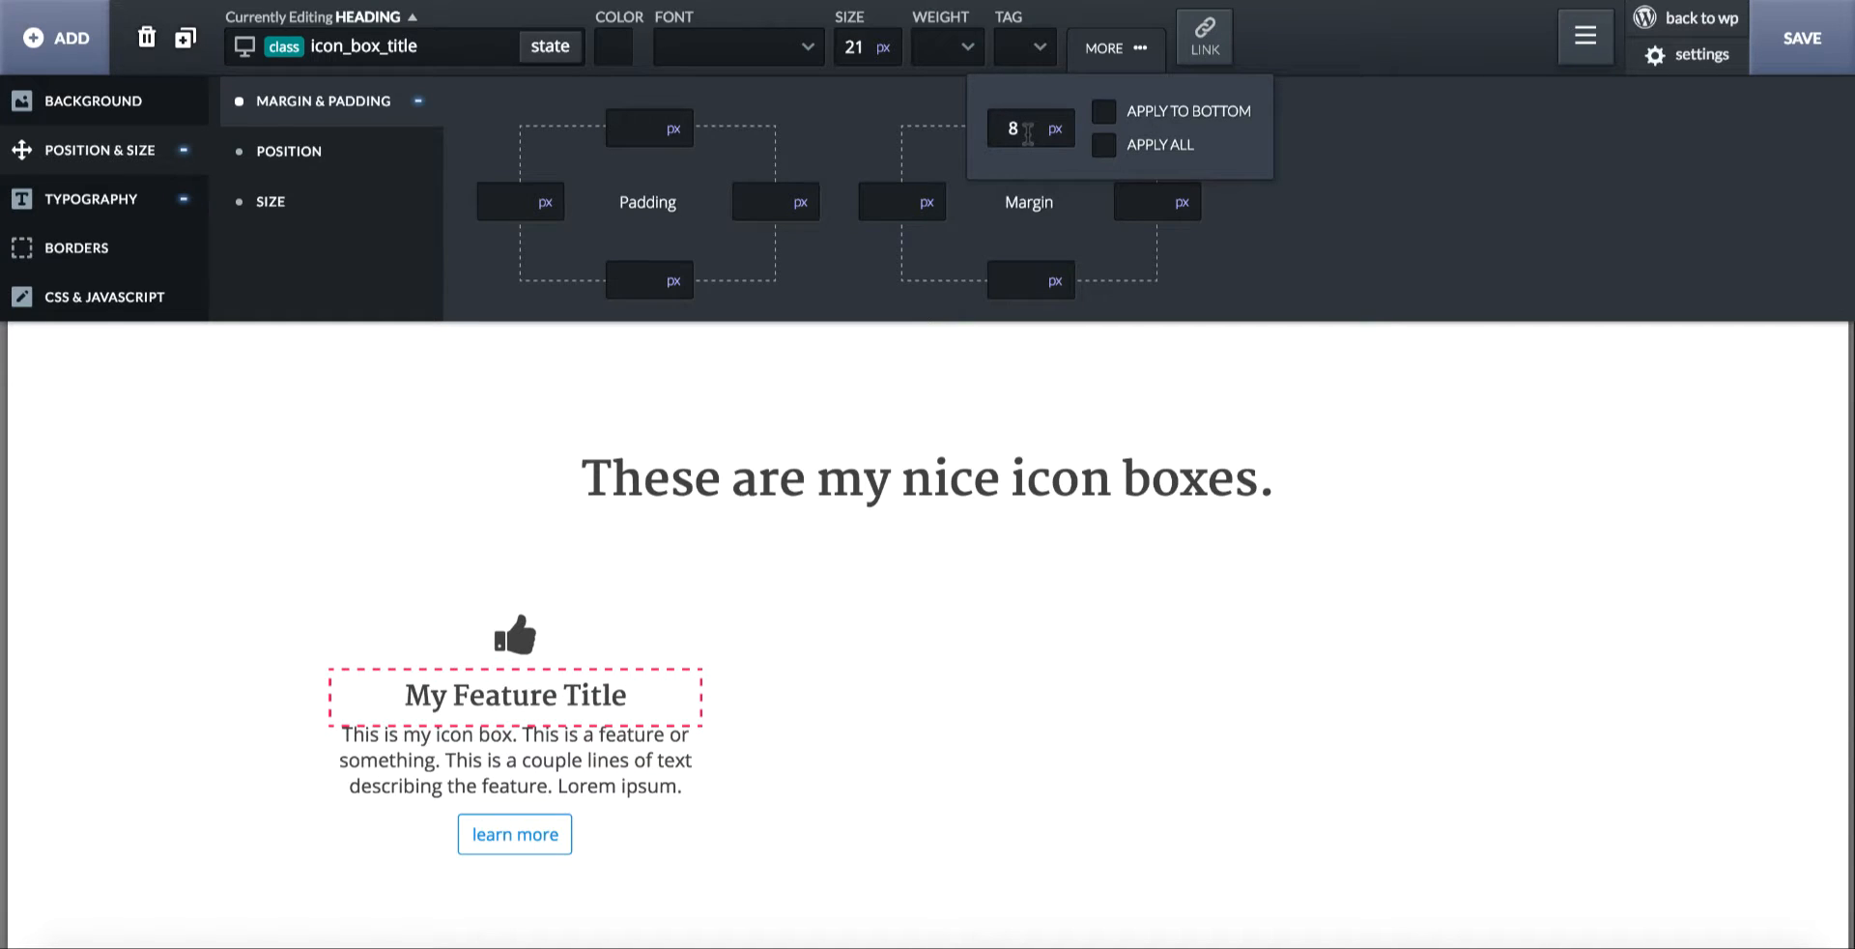
- Duplicate the icon_box div twice to form a row of three icon boxes
left_click(1049, 605)
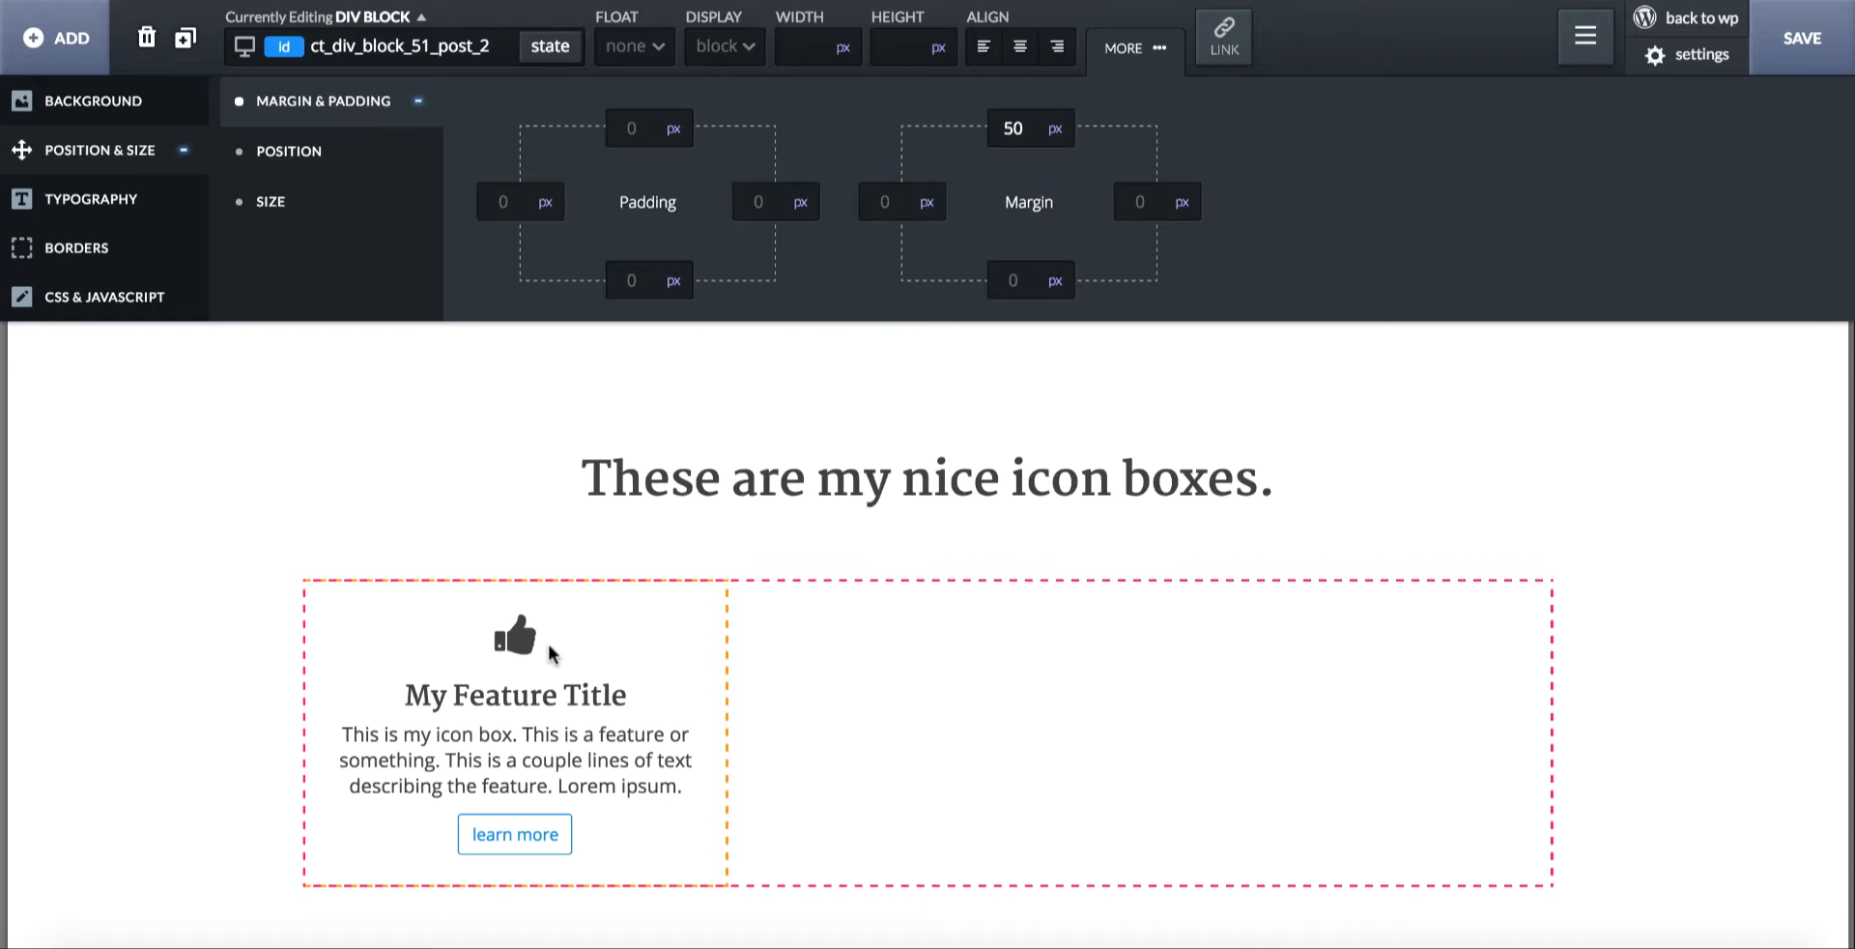
left_click(682, 596)
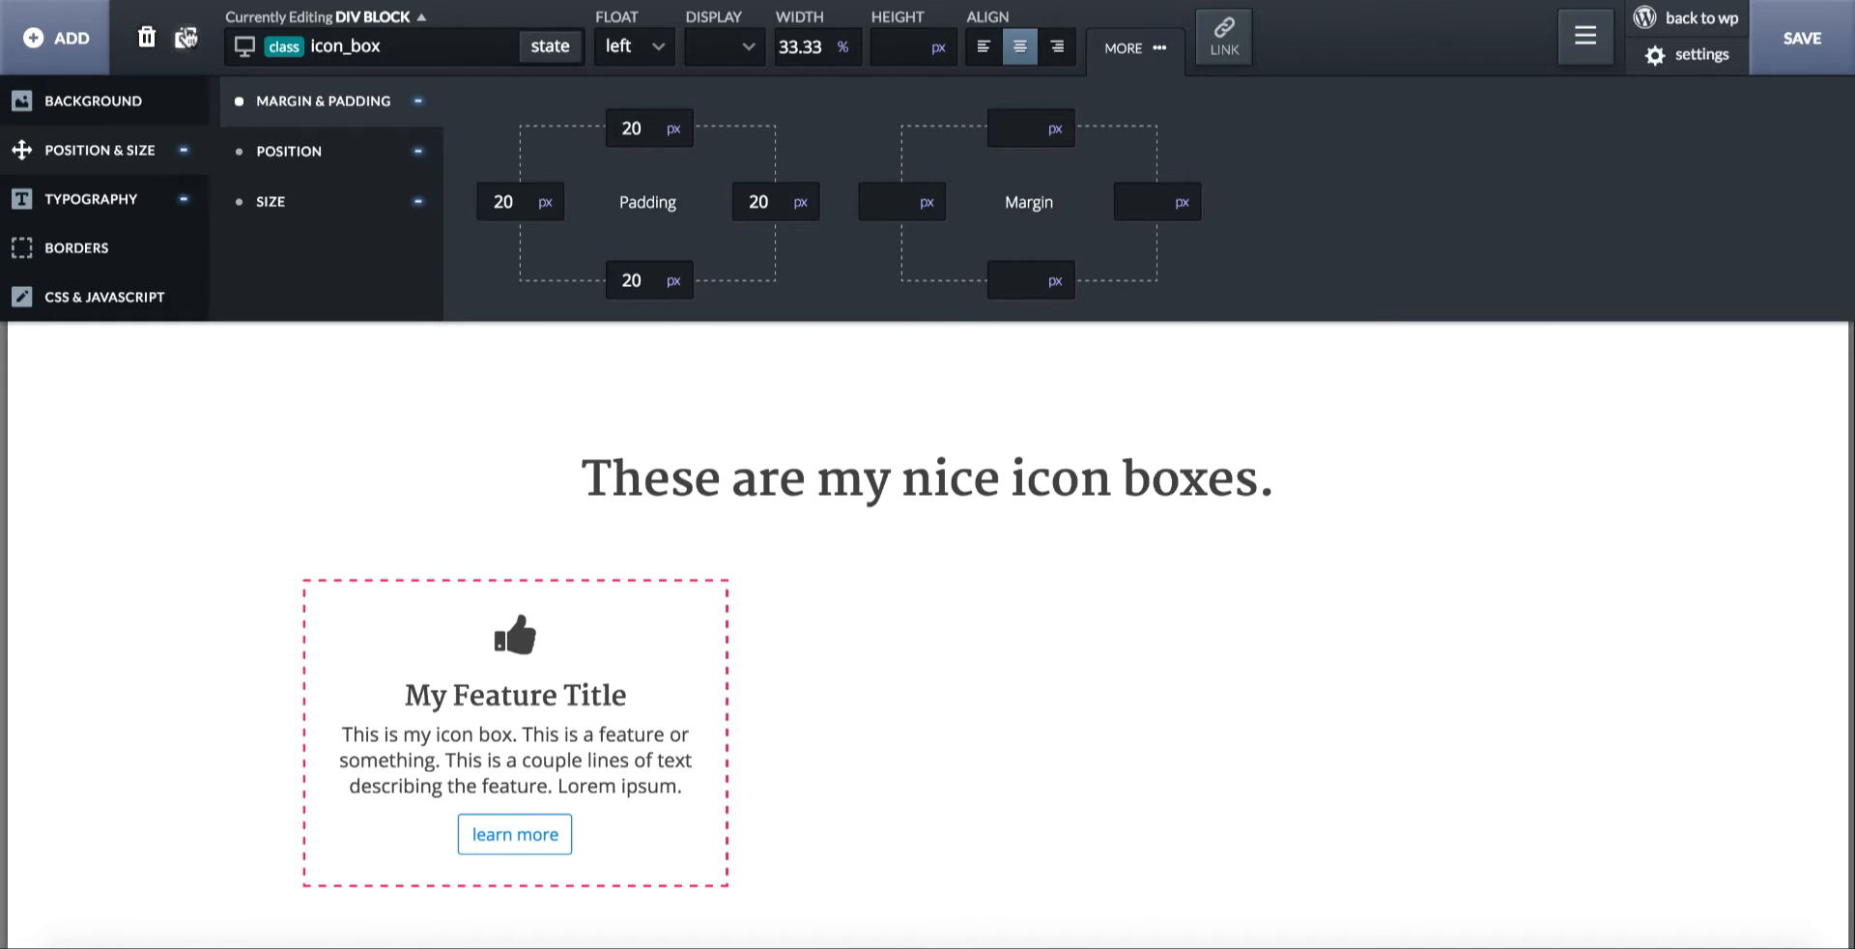
left_click(186, 37)
left_click(186, 37)
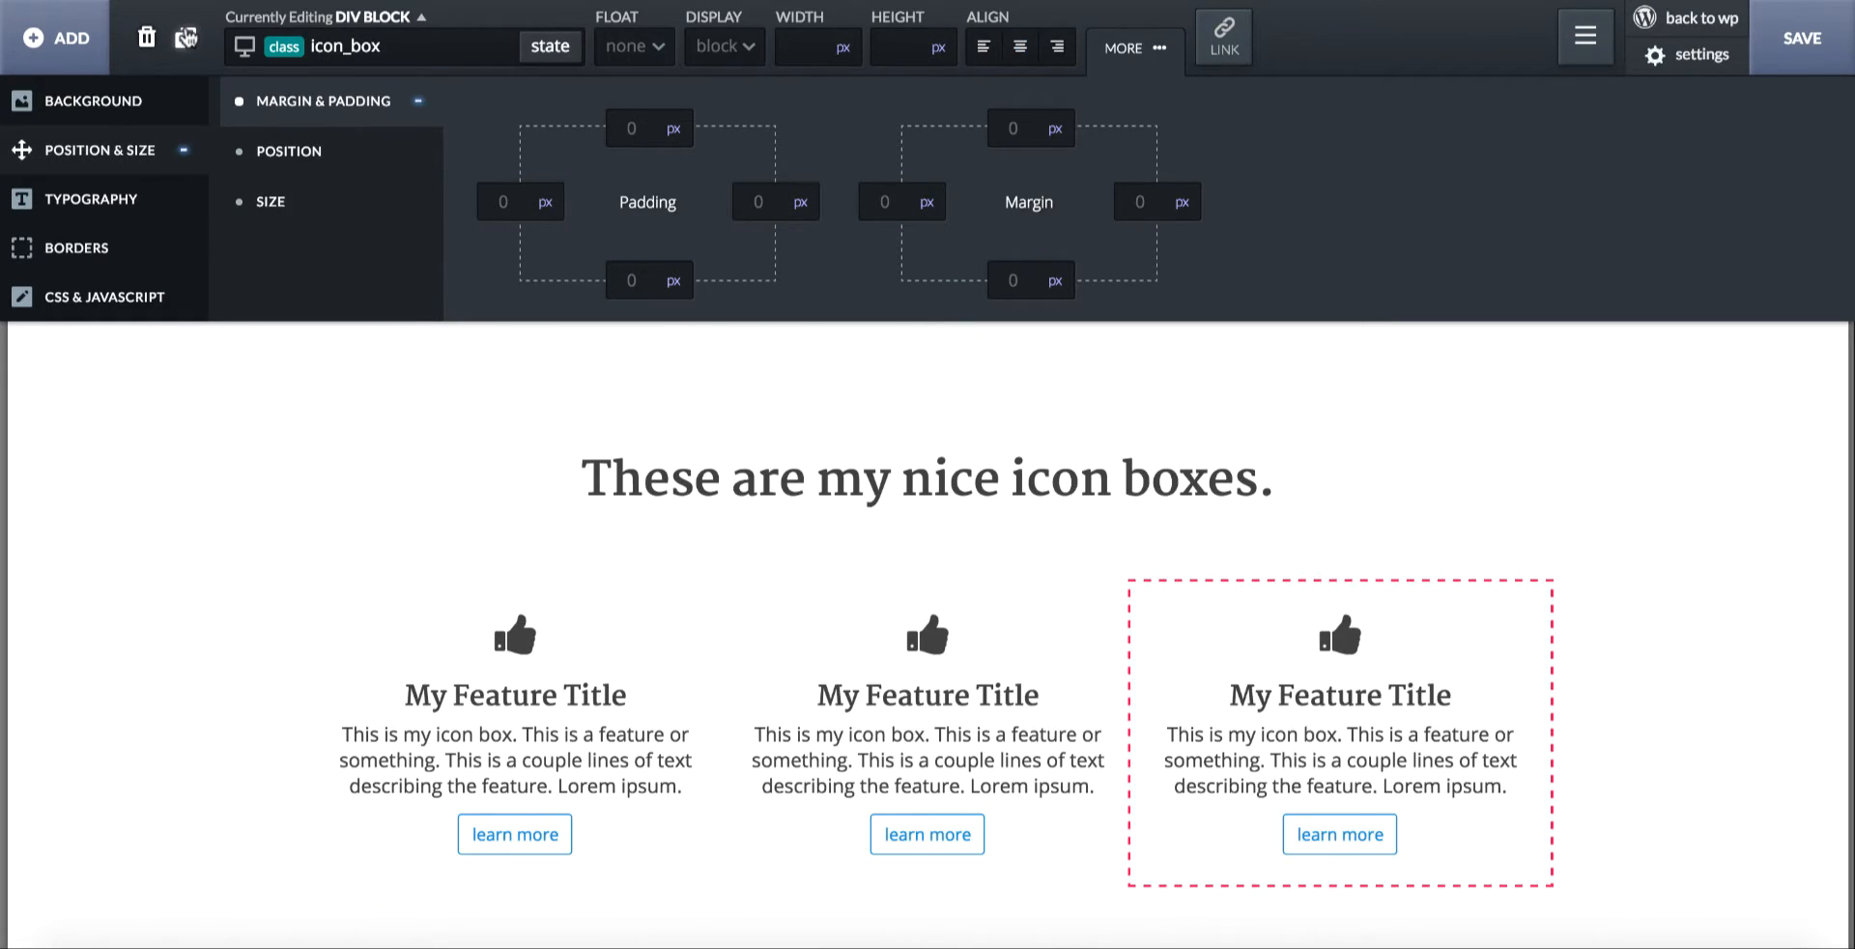
- Change the middle box's icon to the Font Awesome music note
left_click(925, 615)
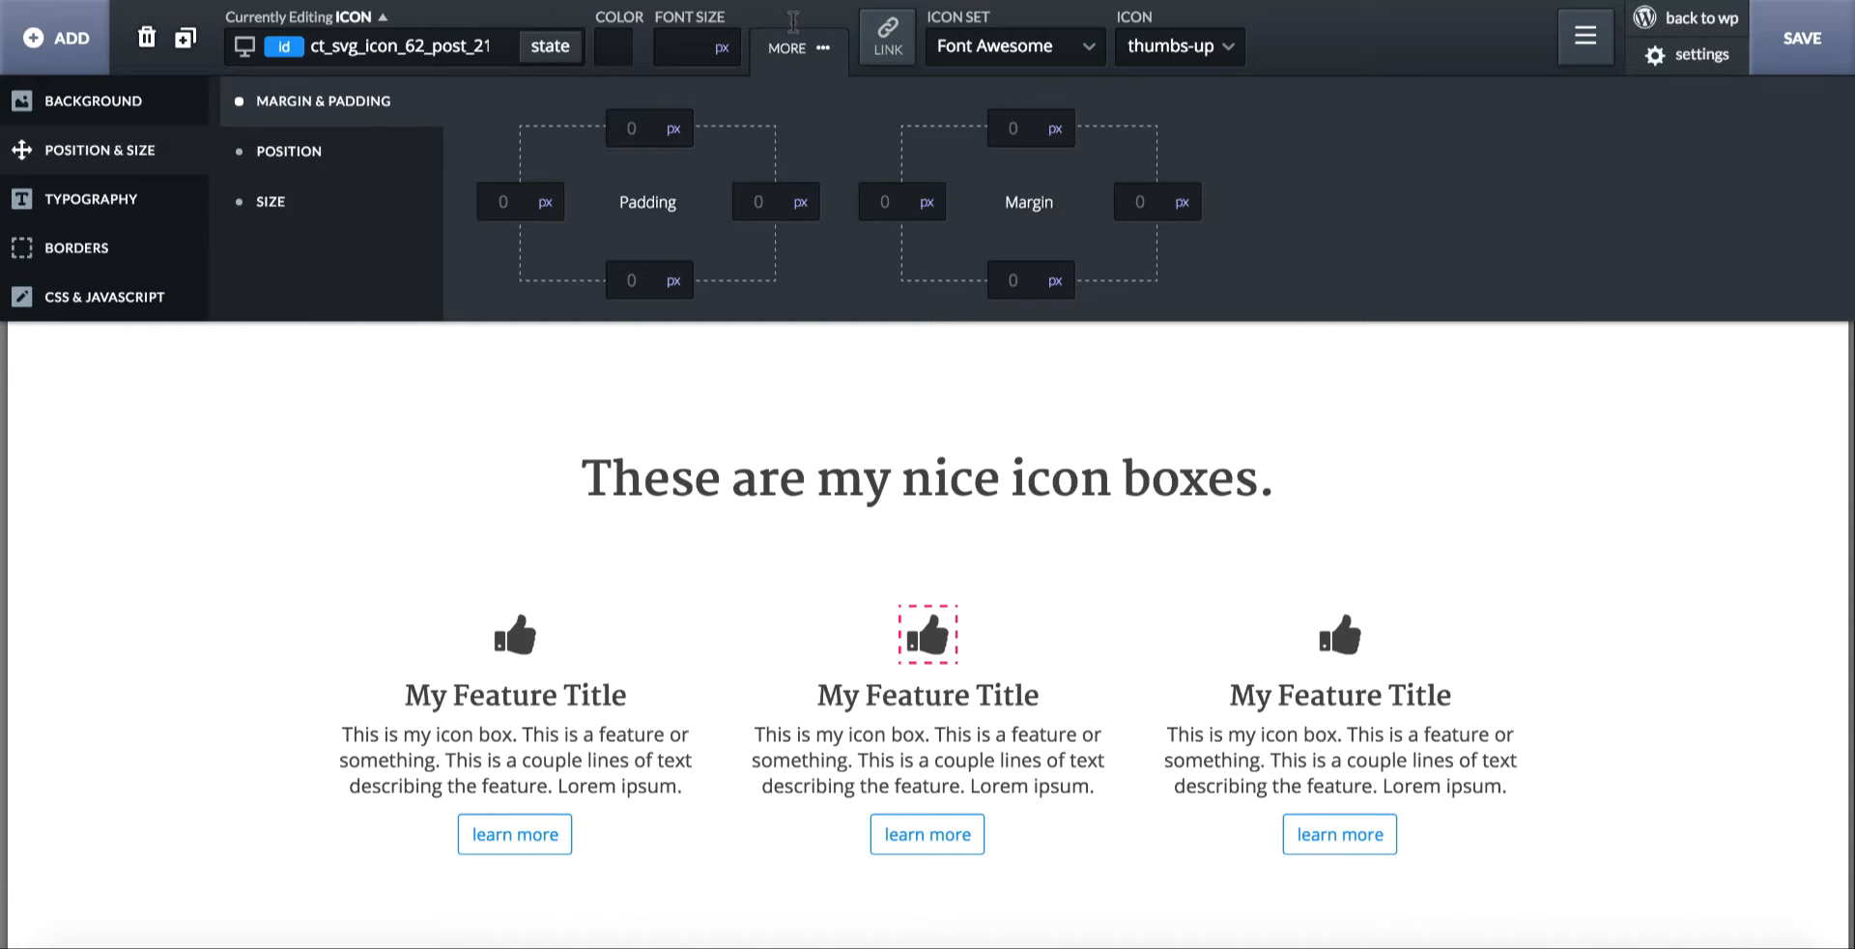
triple_click(1180, 44)
key("BackSpace")
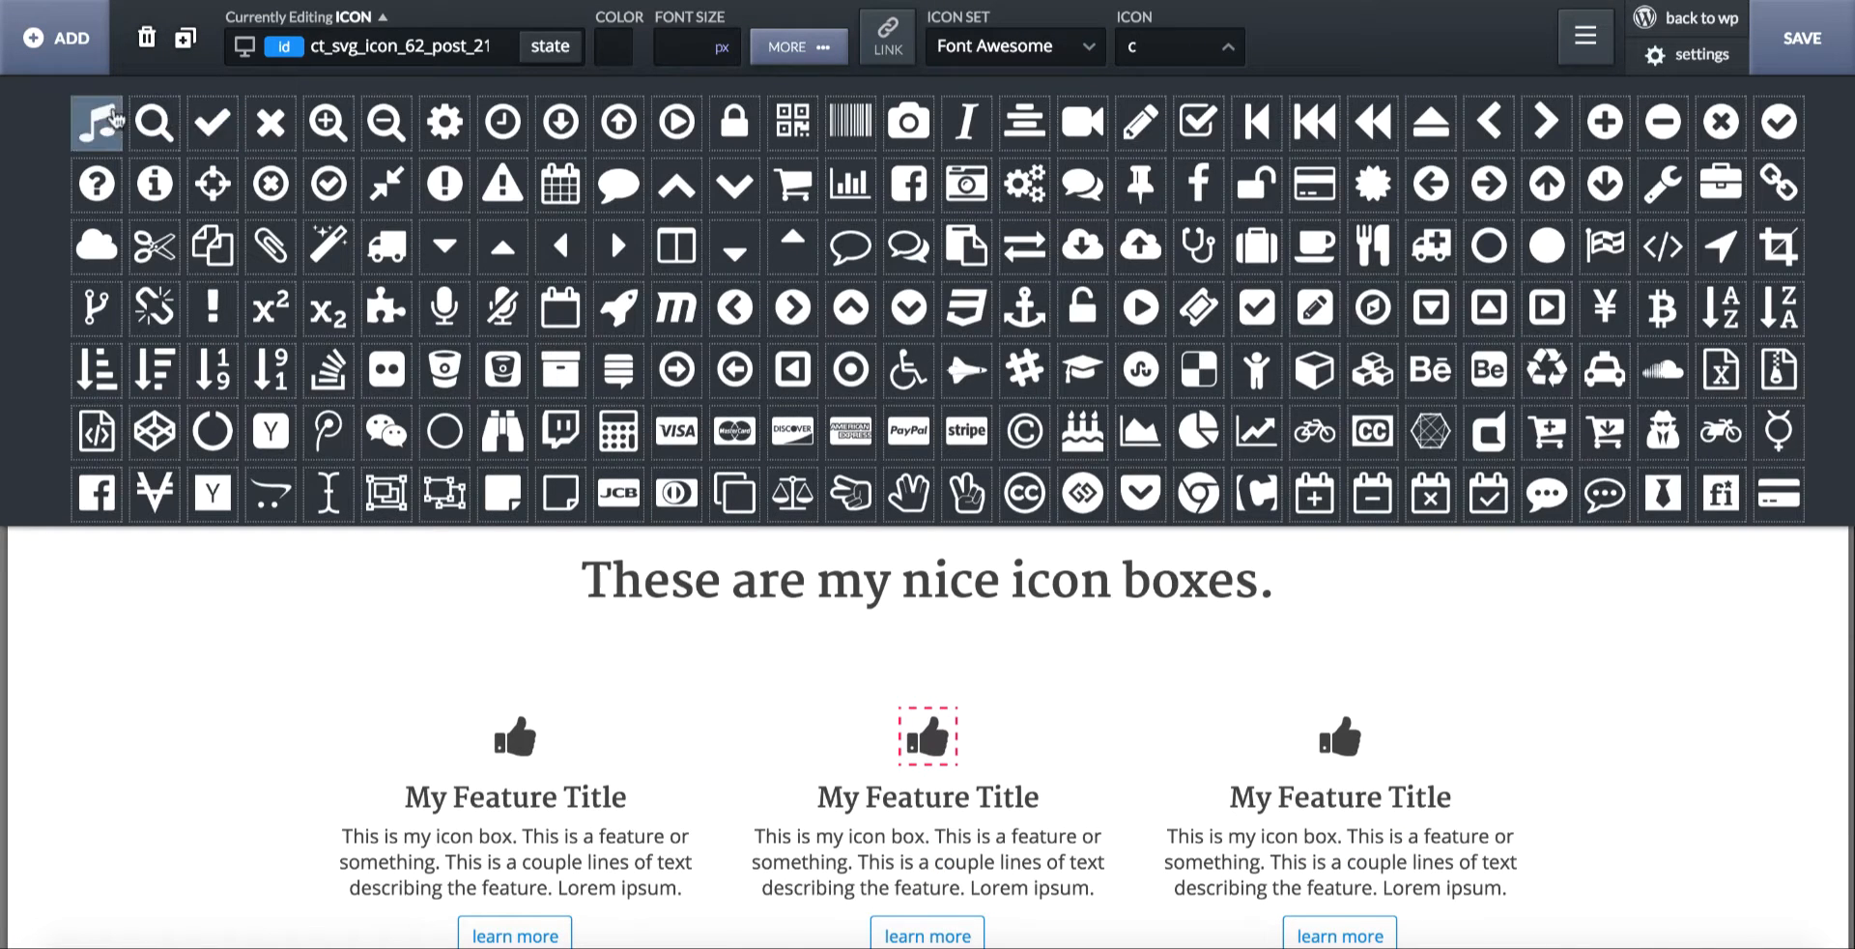
left_click(109, 122)
- Replace the middle box's heading with "Music Is Great"
triple_click(943, 451)
type("Mu")
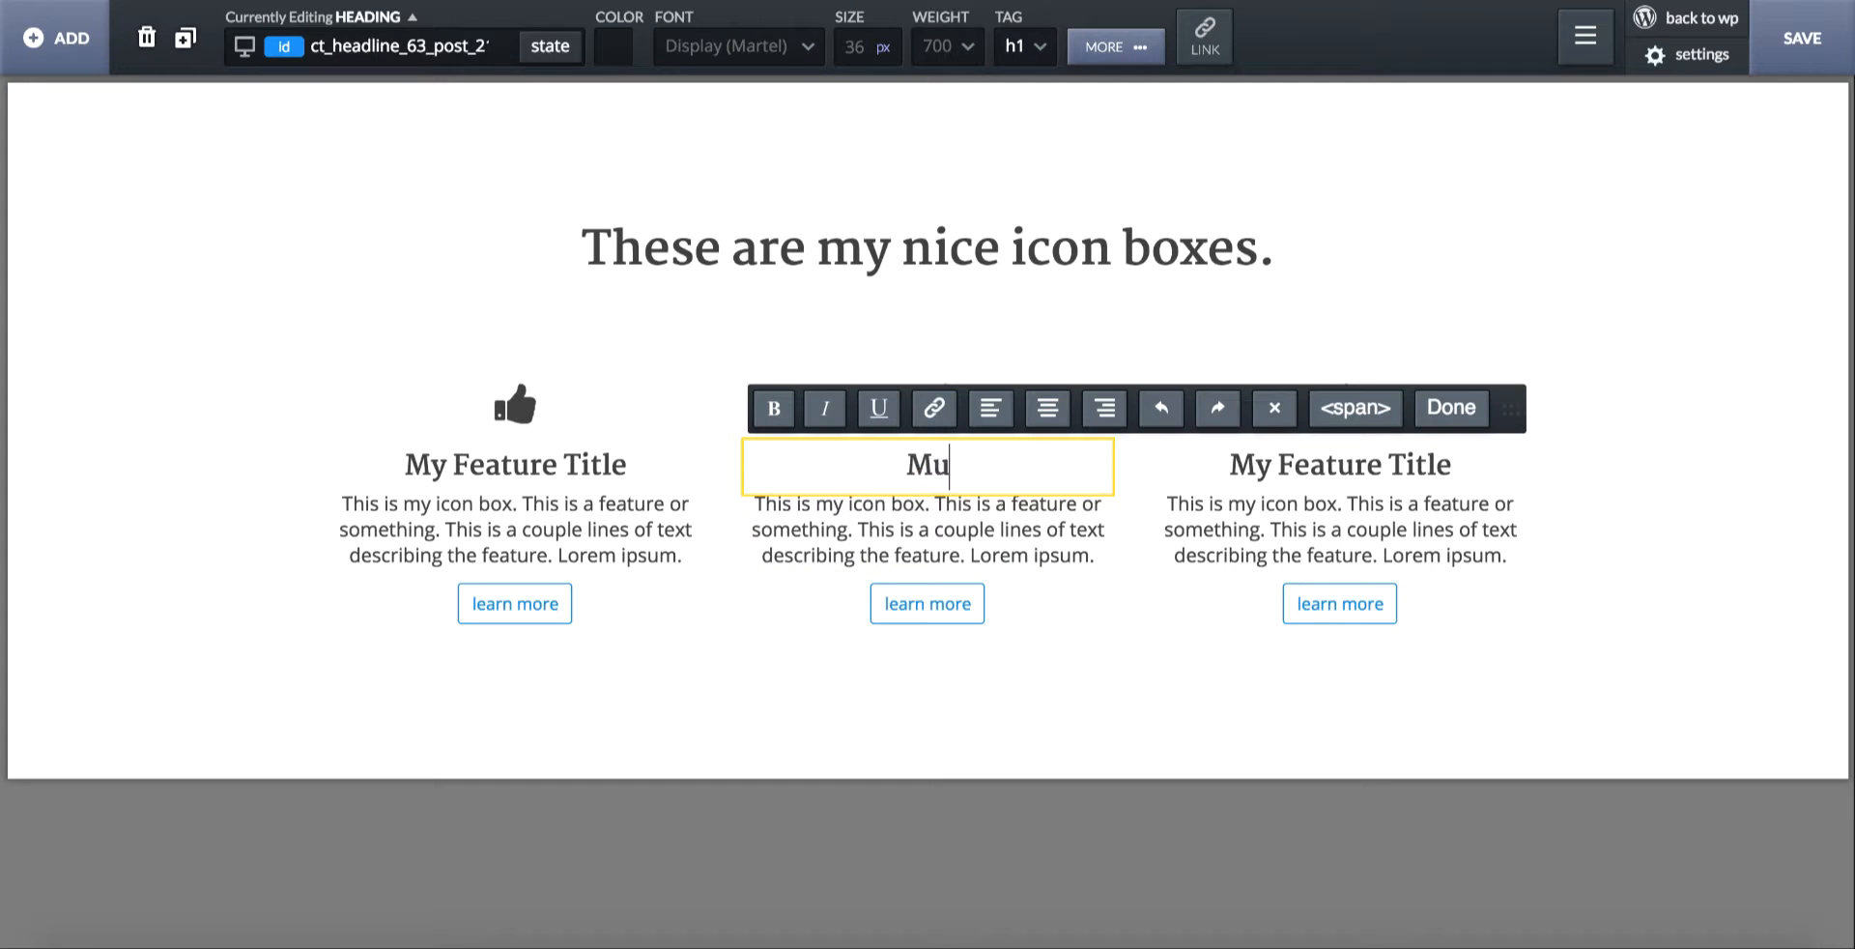
type("sic Is Great")
- Replace the middle box's text with "I like listening to music when I work. But I can't do it when I record video tutorials because the listeners..."
triple_click(927, 530)
type("I")
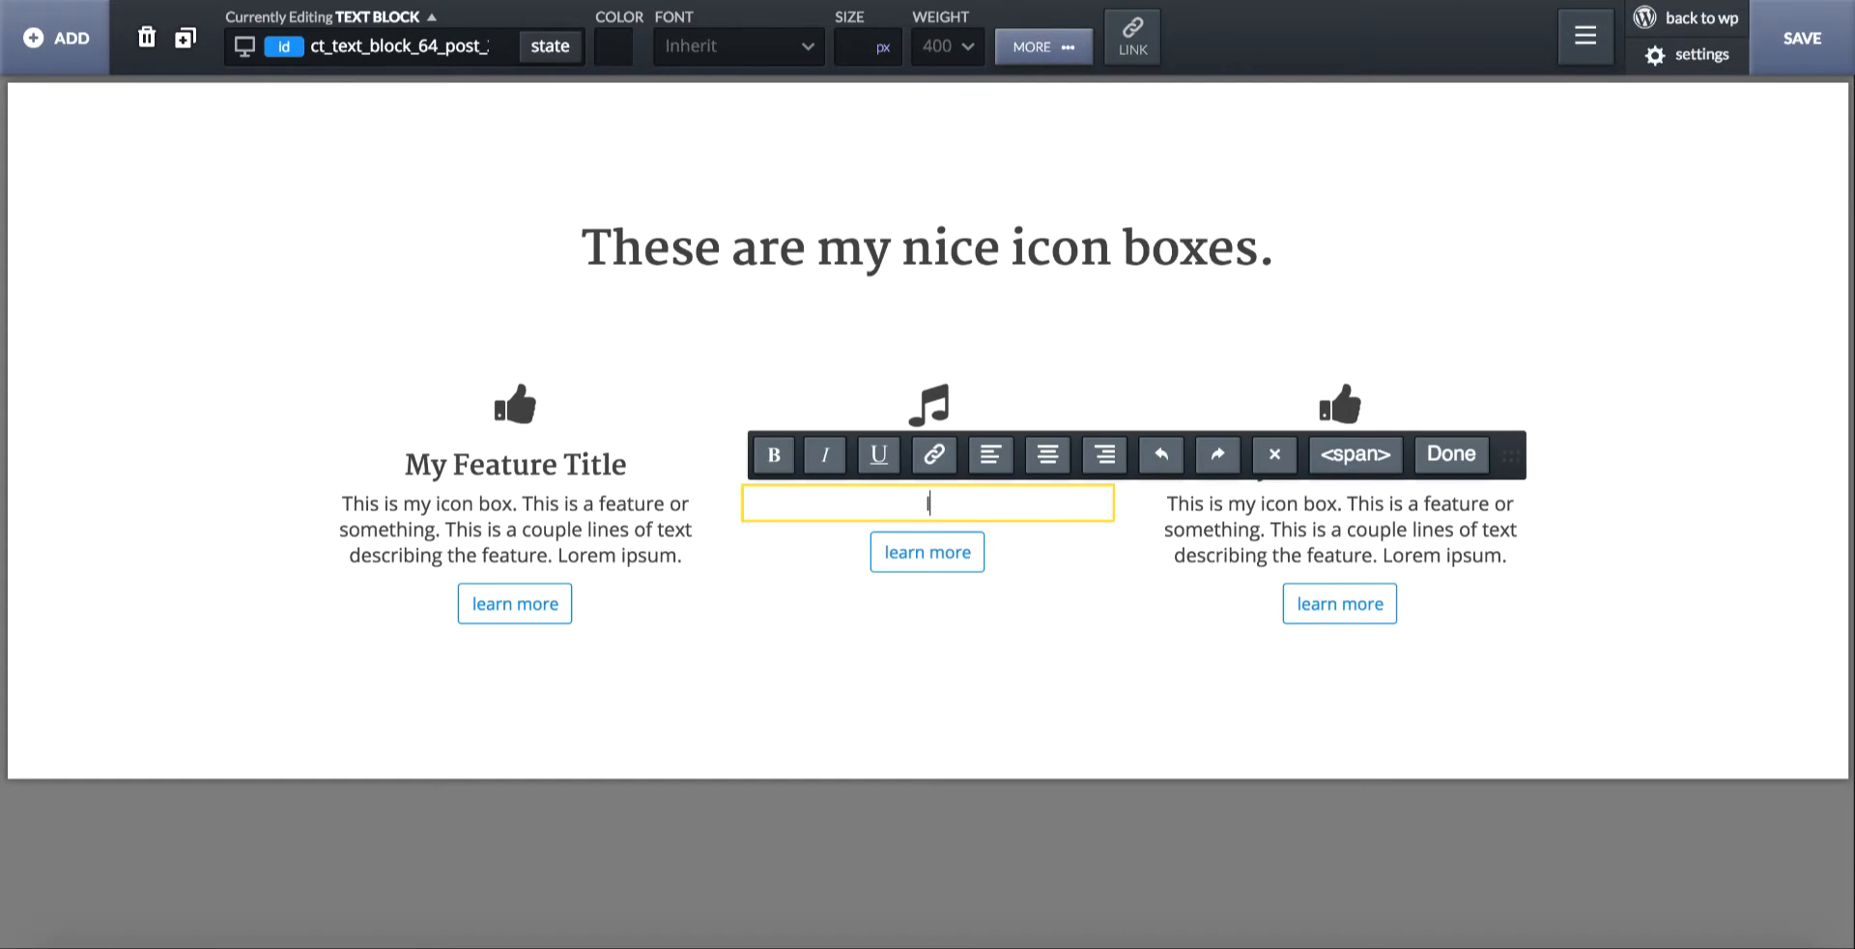
type(" like listening to music when")
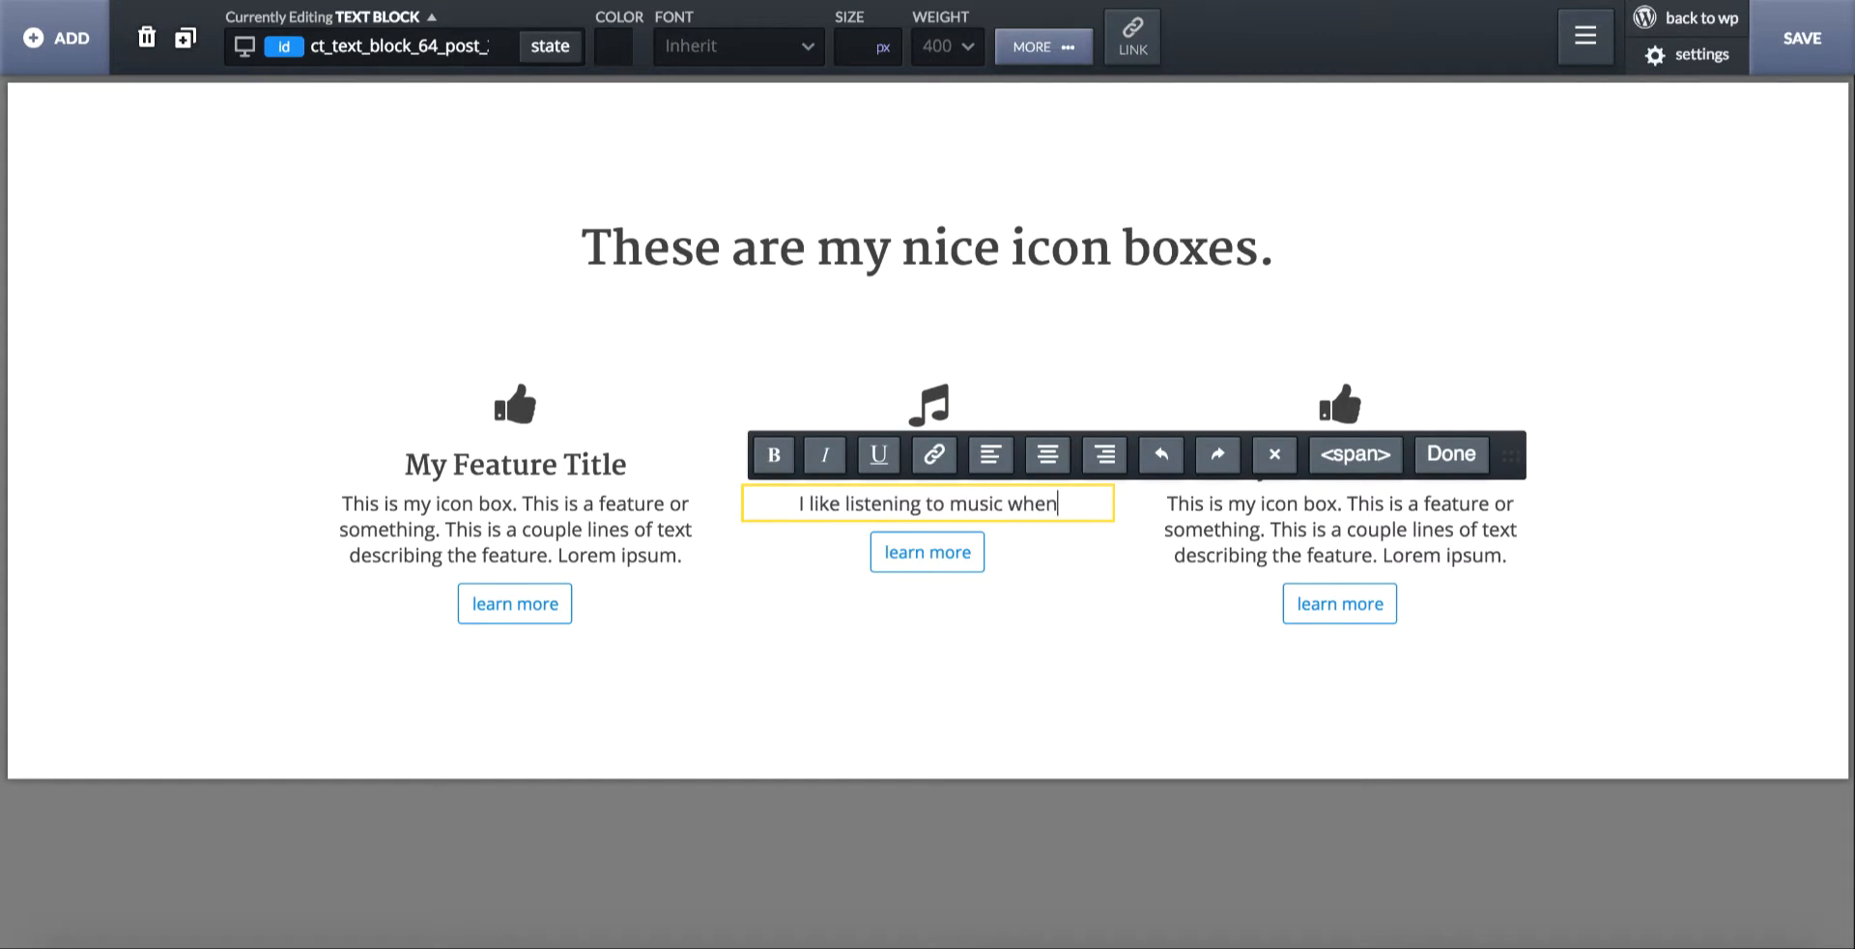
type(" I work. But I can't do it wh")
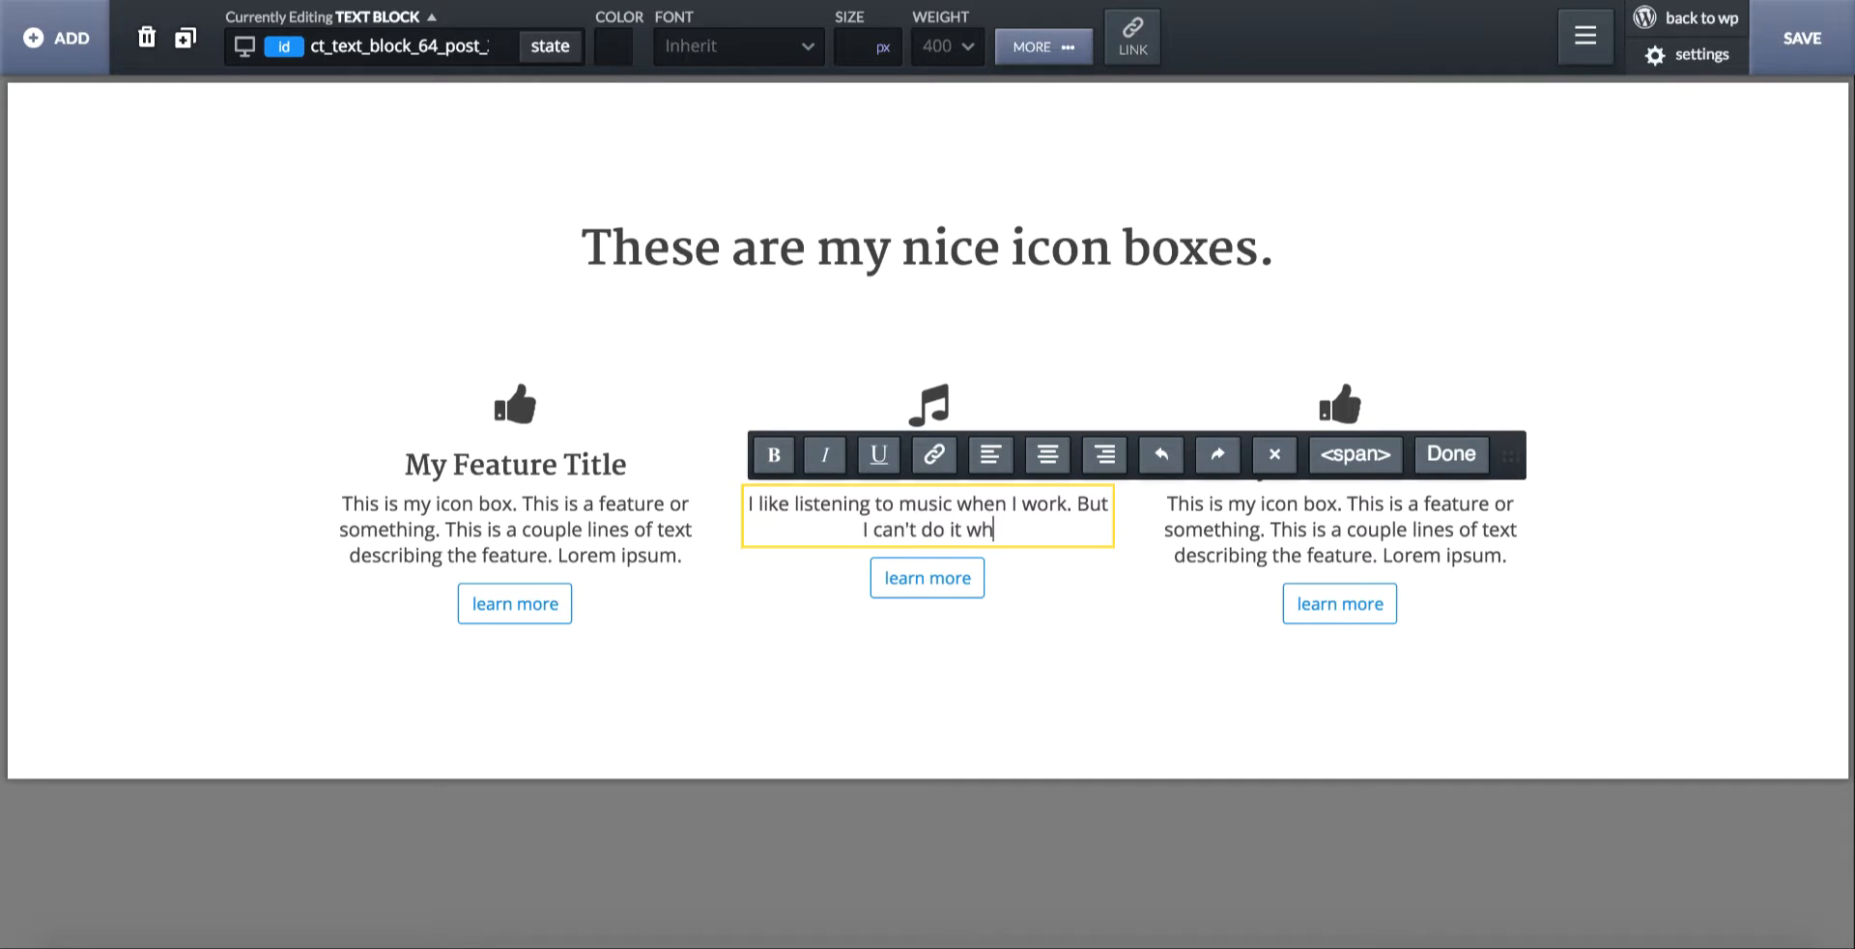
type("en I record video tutorials becu")
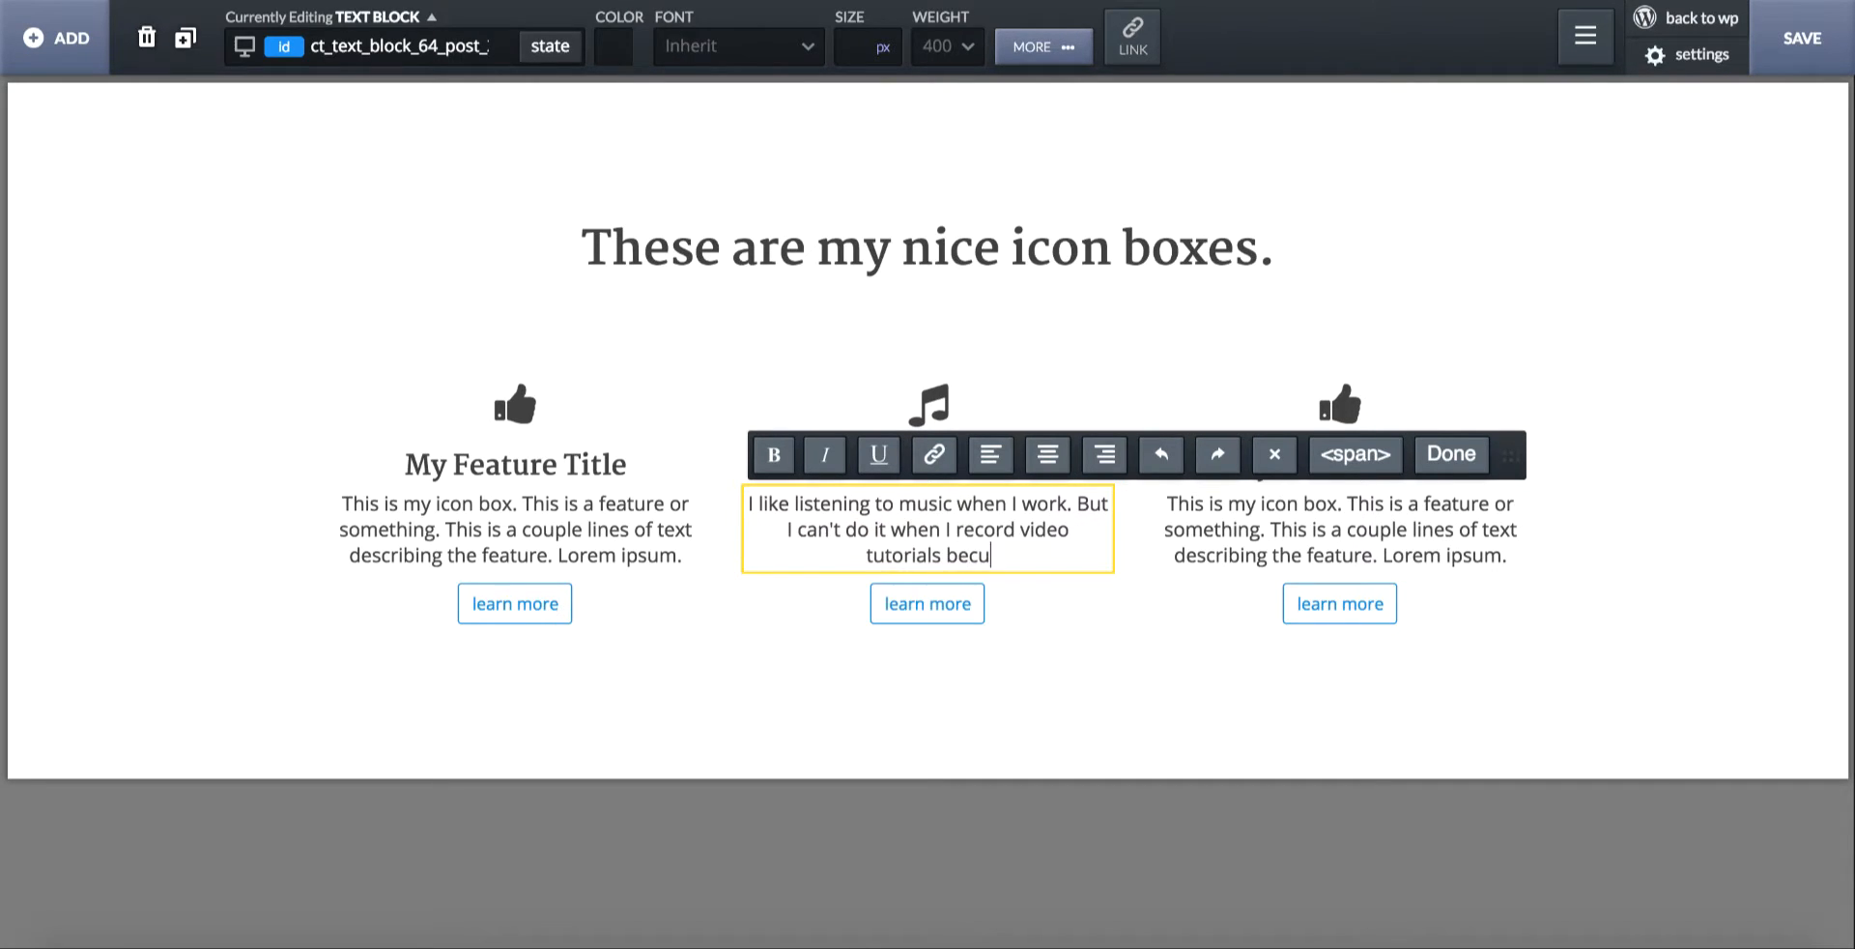
key("BackSpace")
type("ause the listenr")
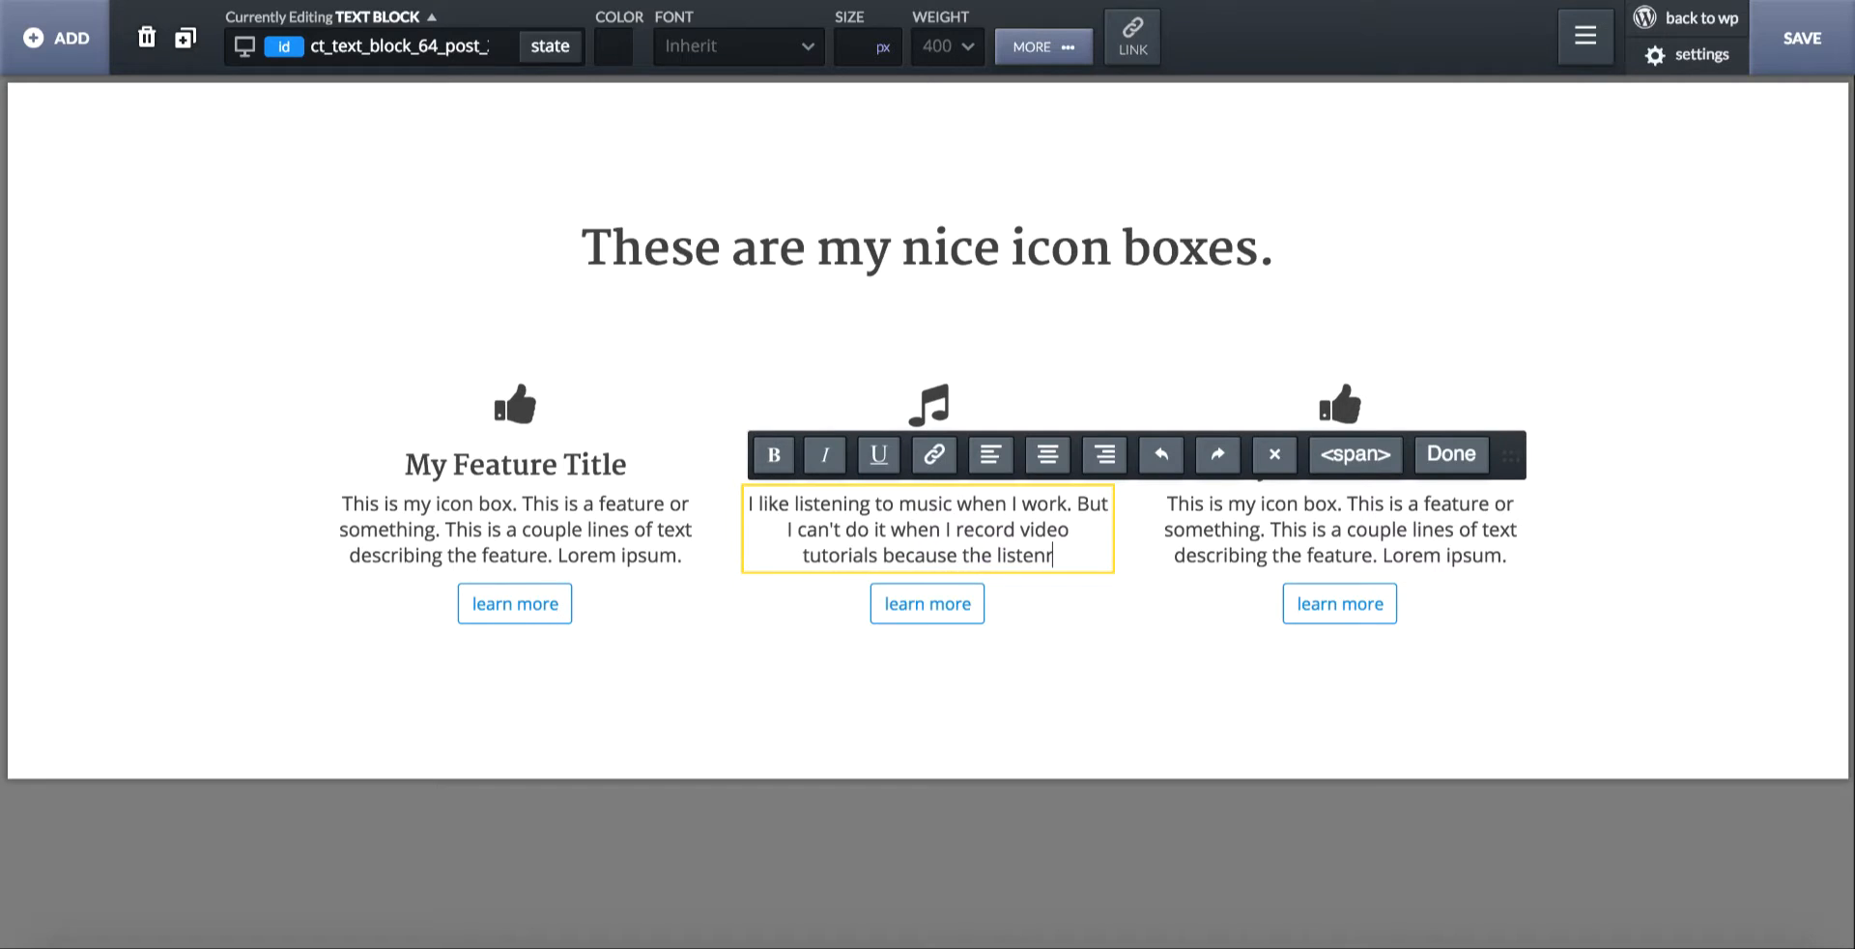
key("BackSpace")
type("ers...")
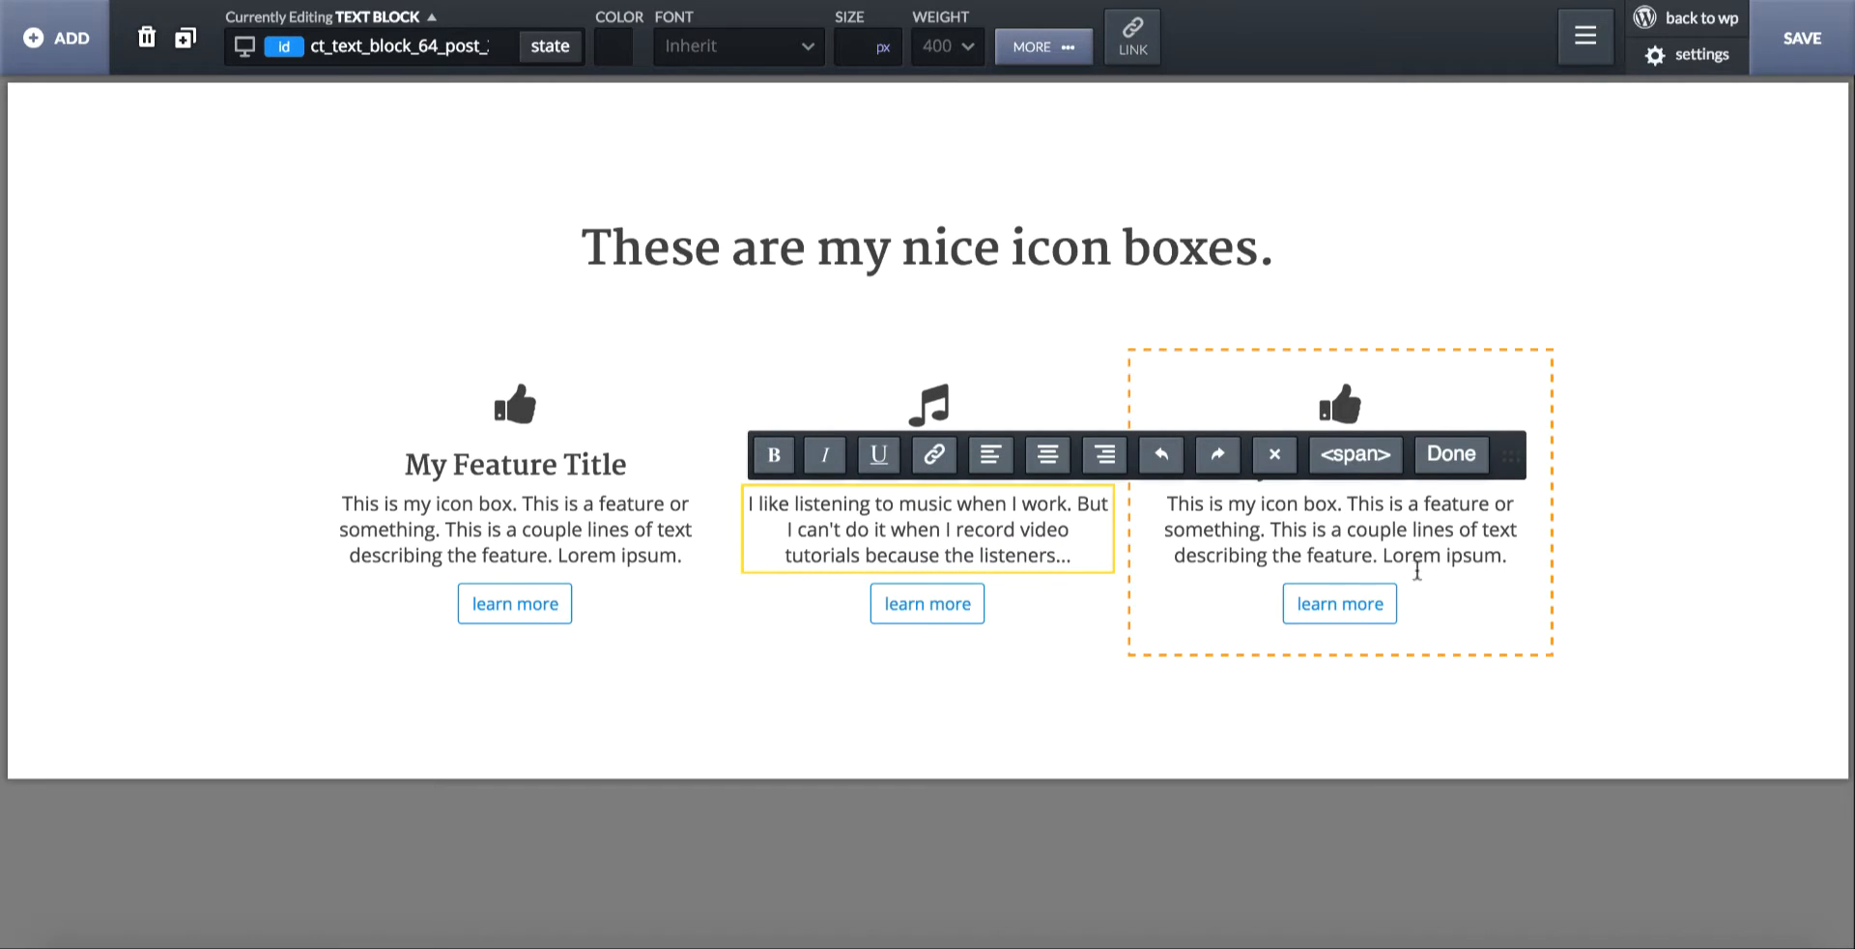
- Set the third box's text to "This is another feature. About stuff. This is a cool feature. You should click the learn more button to learn about it."
double_click(1409, 555)
type("This")
key("super+a")
type("GThis is ano")
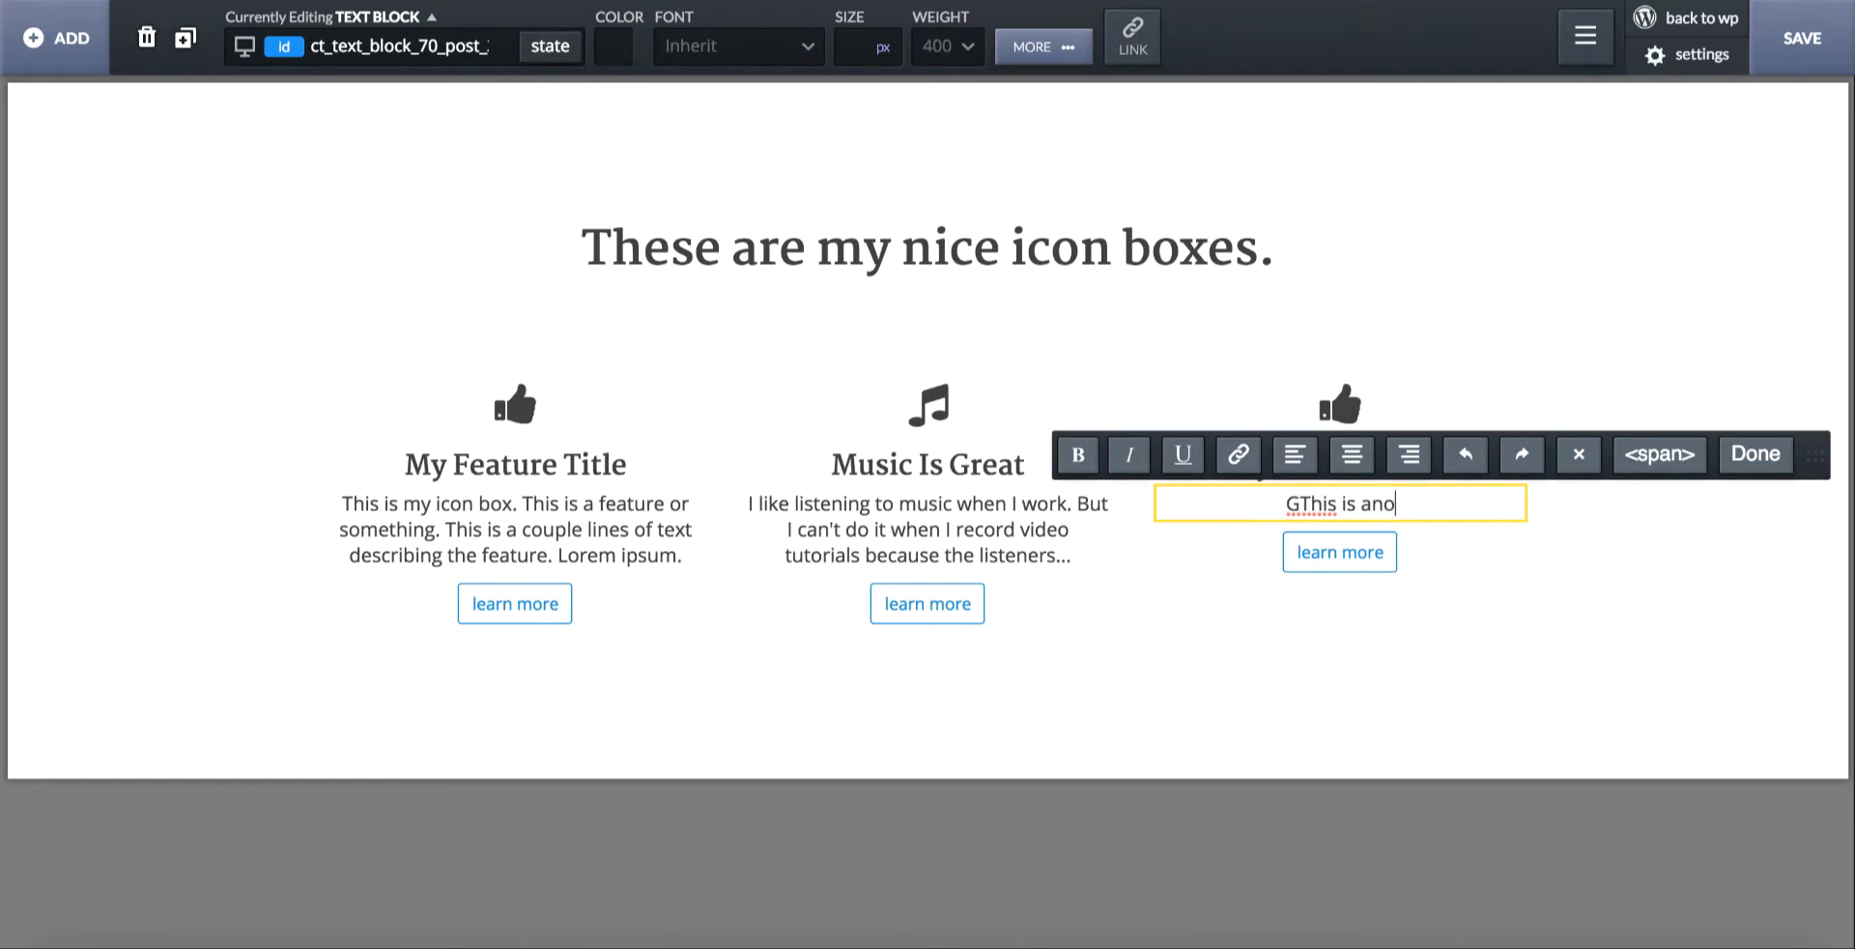
key("super+a")
type("This is another fea")
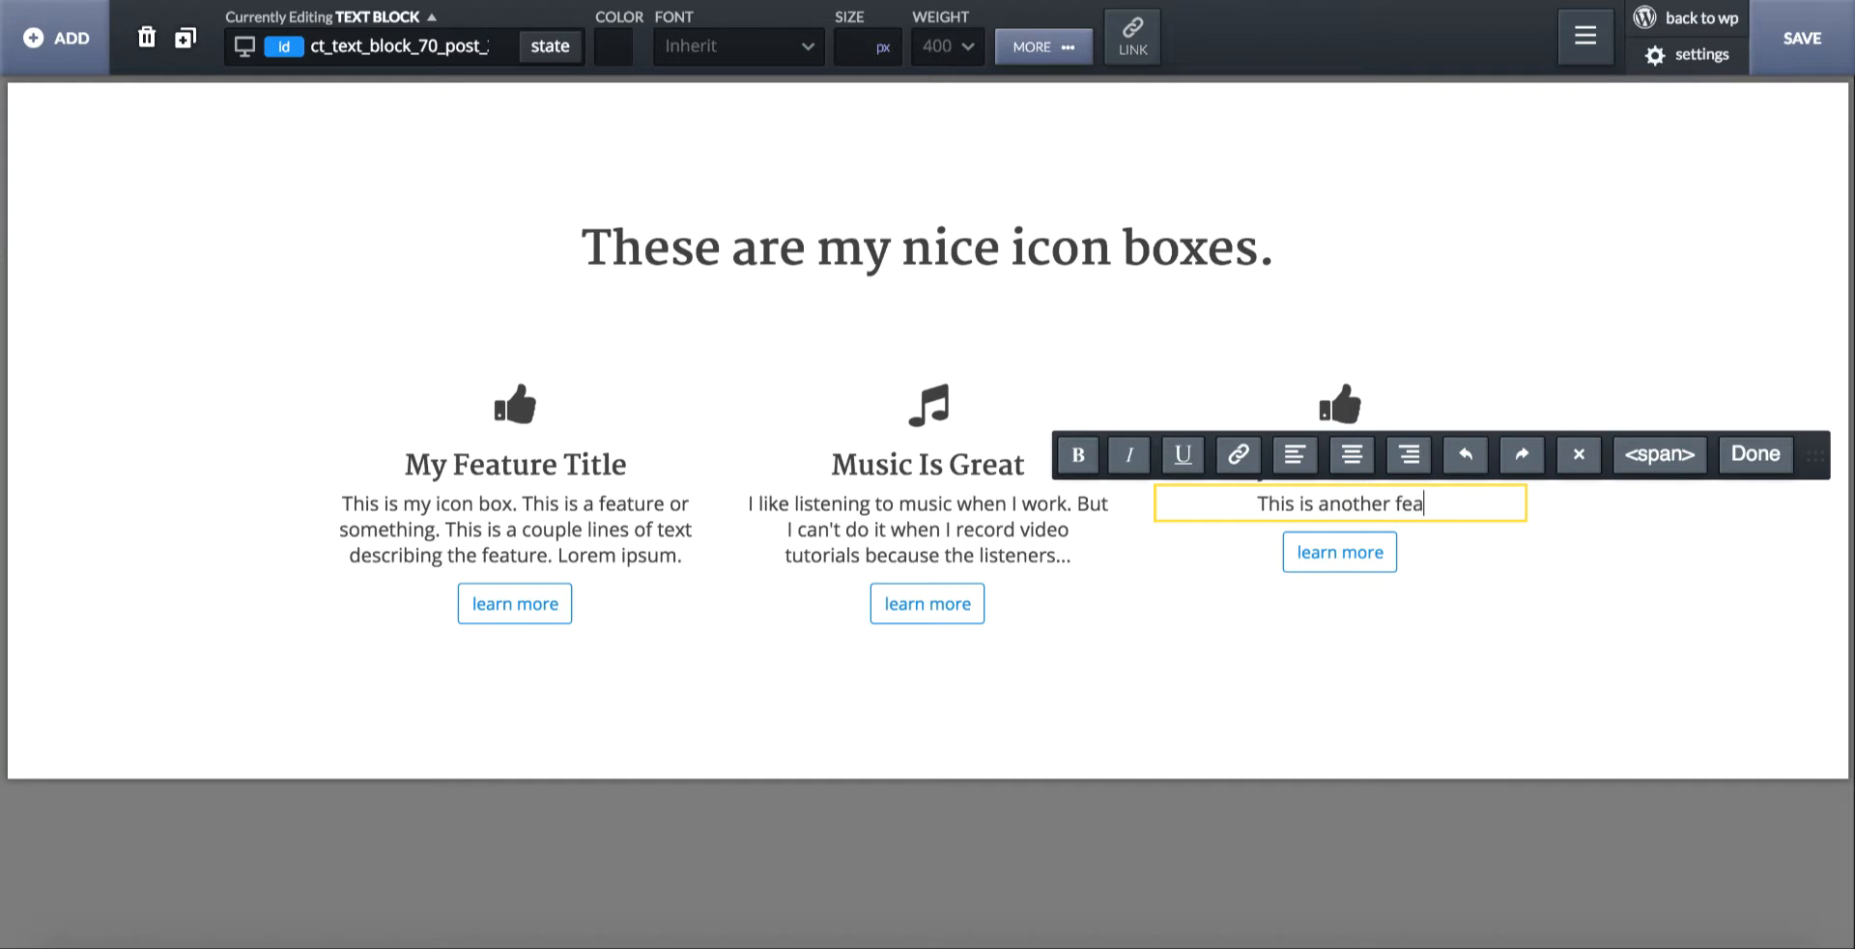
type("ture. About stuff. This is a")
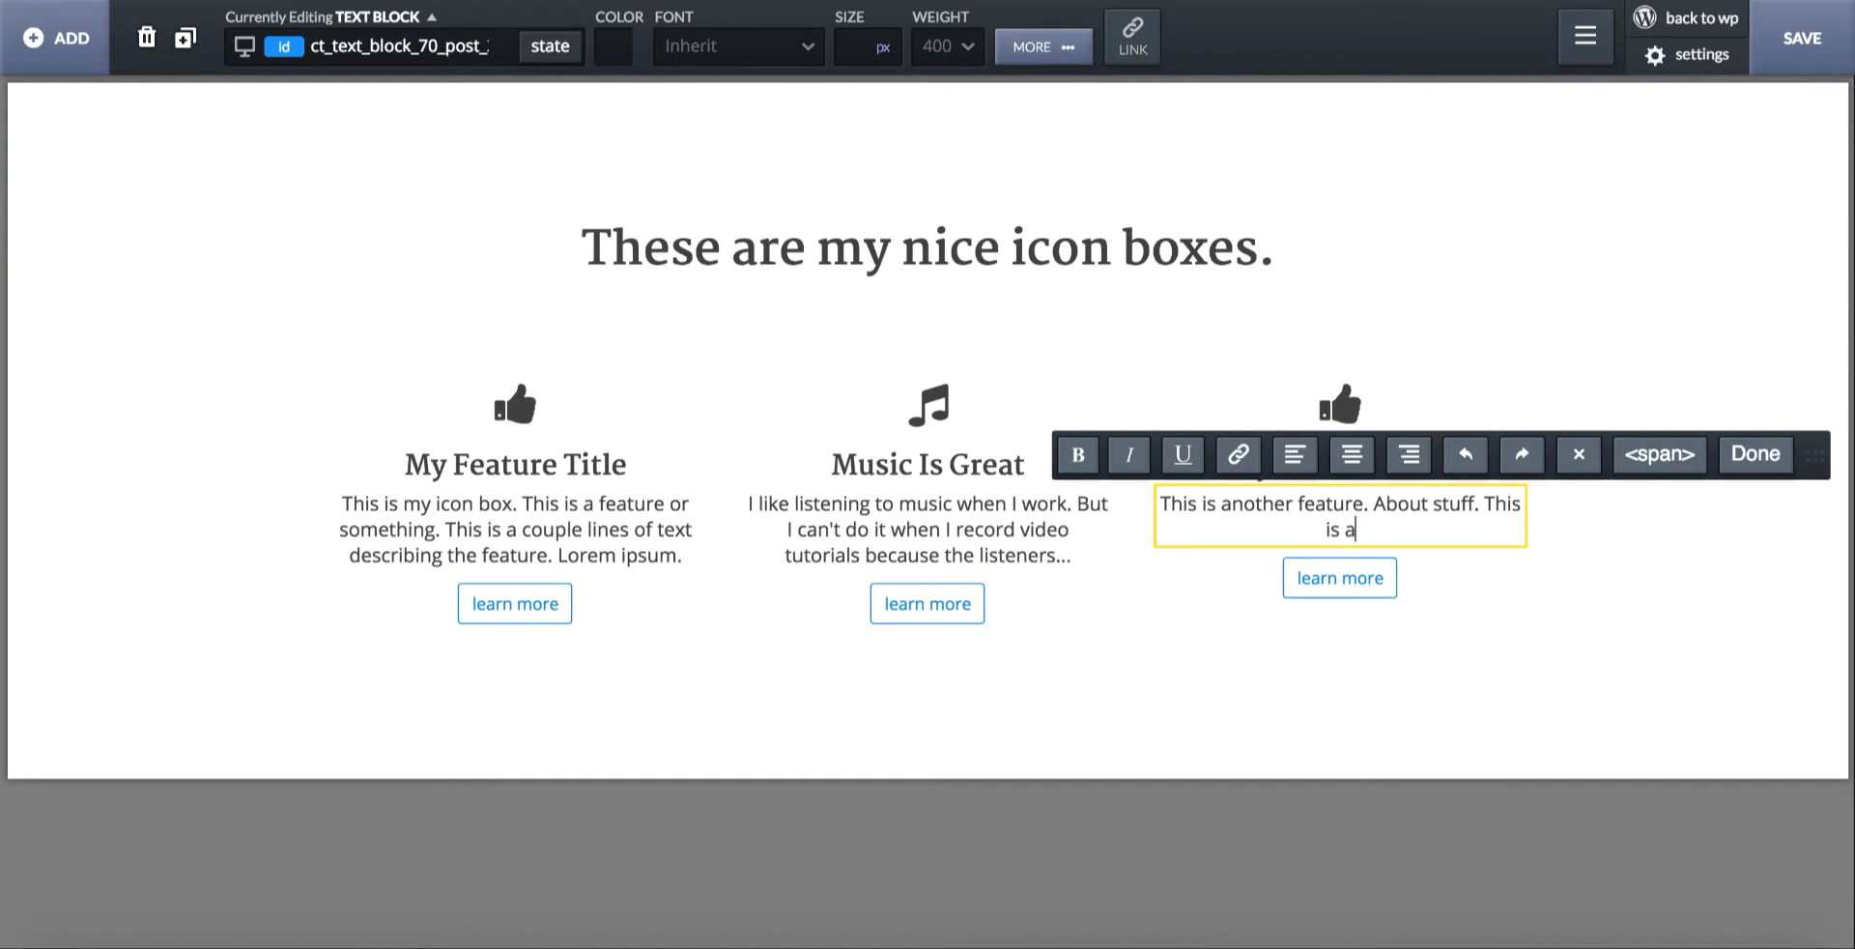
type(" cool feature. You should ")
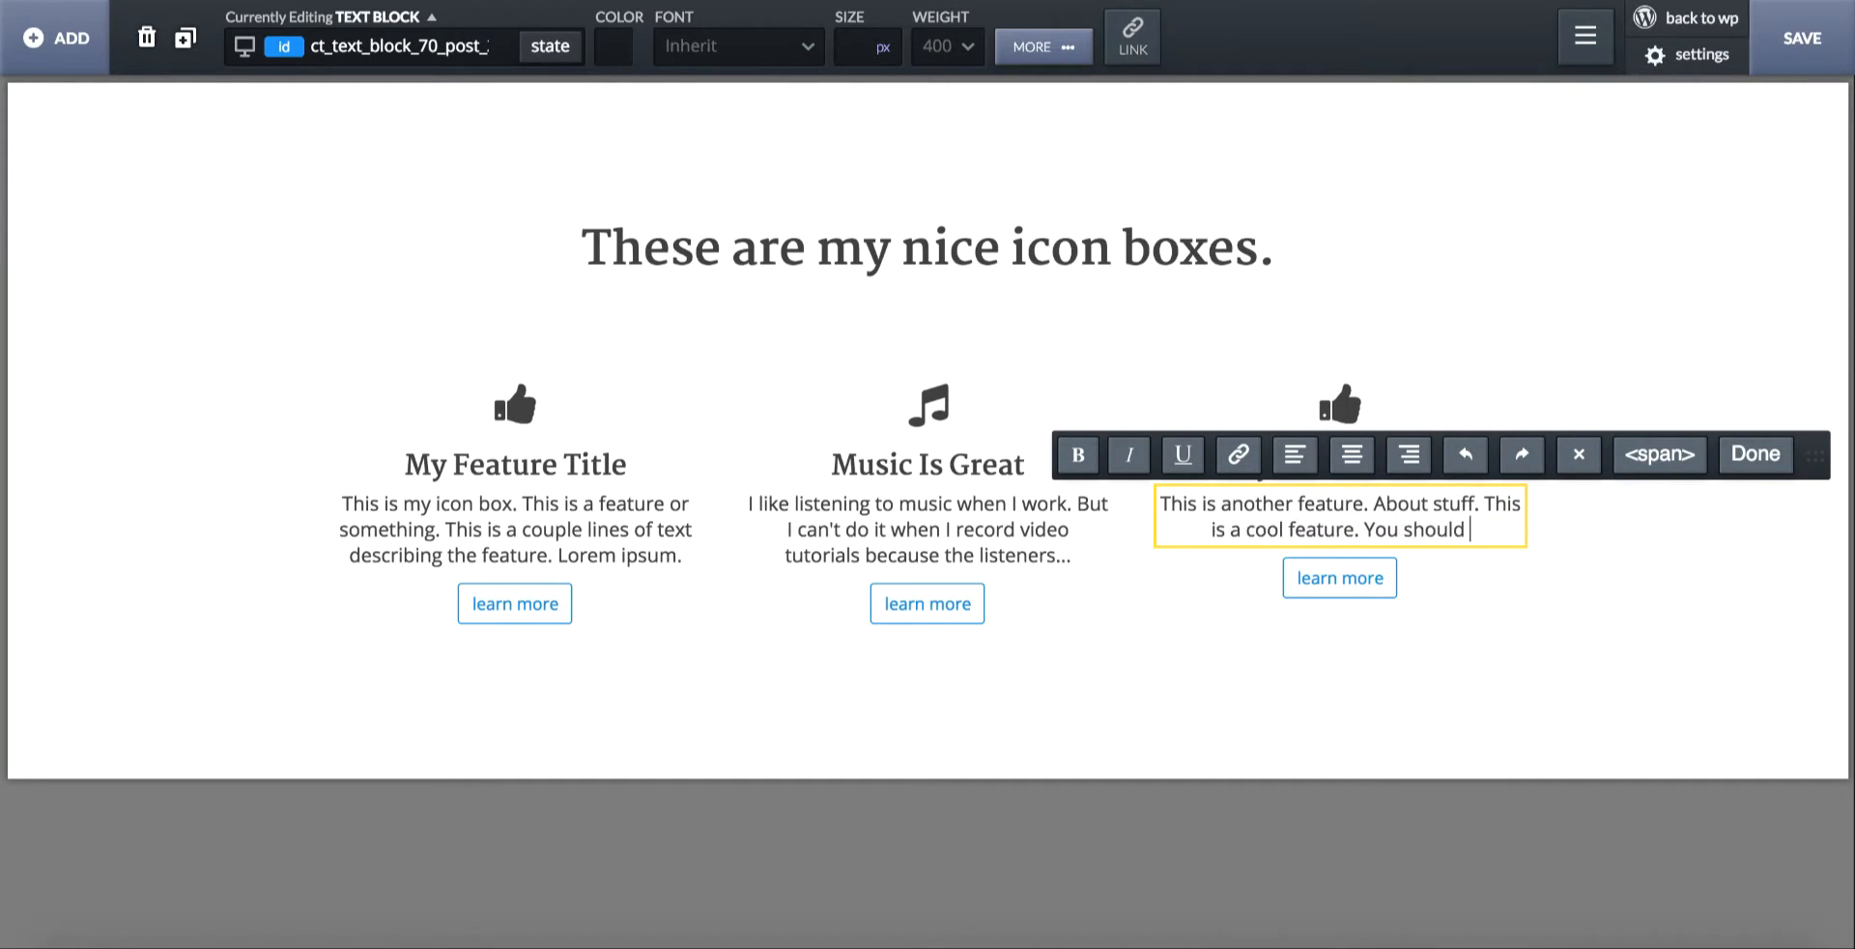
type("click the learn more button to l")
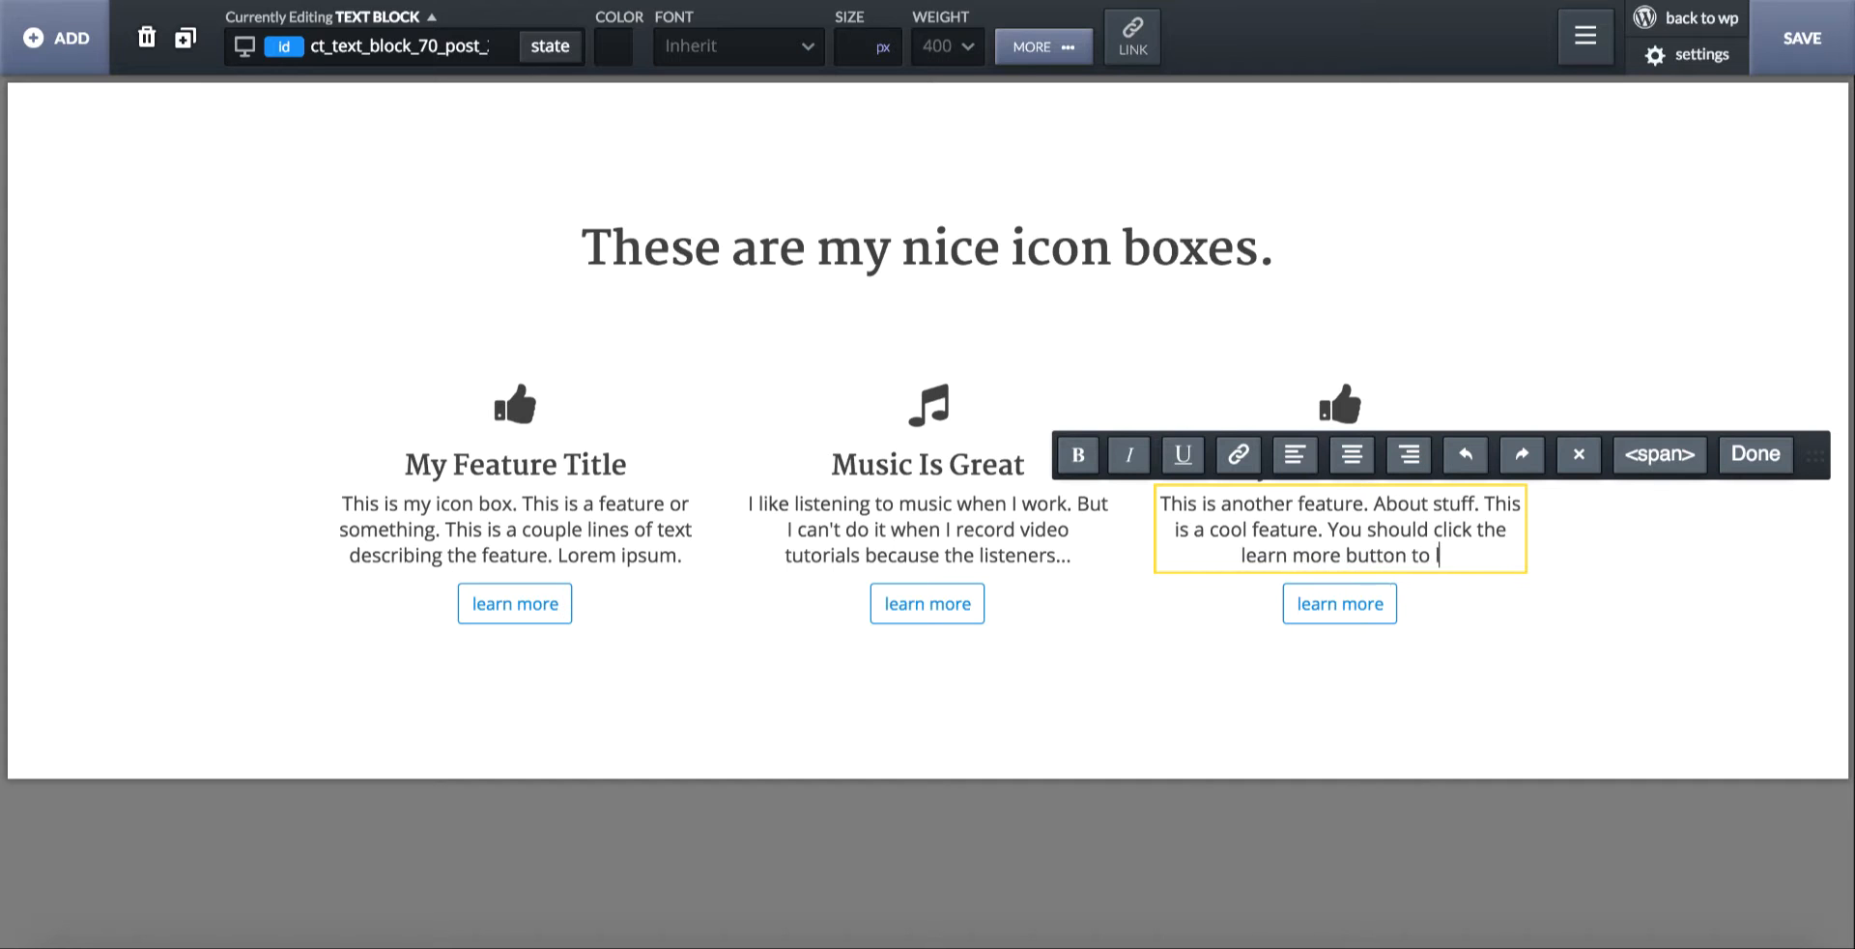
type("earn about it.")
- Change the third box's icon to the solid Font Awesome envelope
left_click(1362, 421)
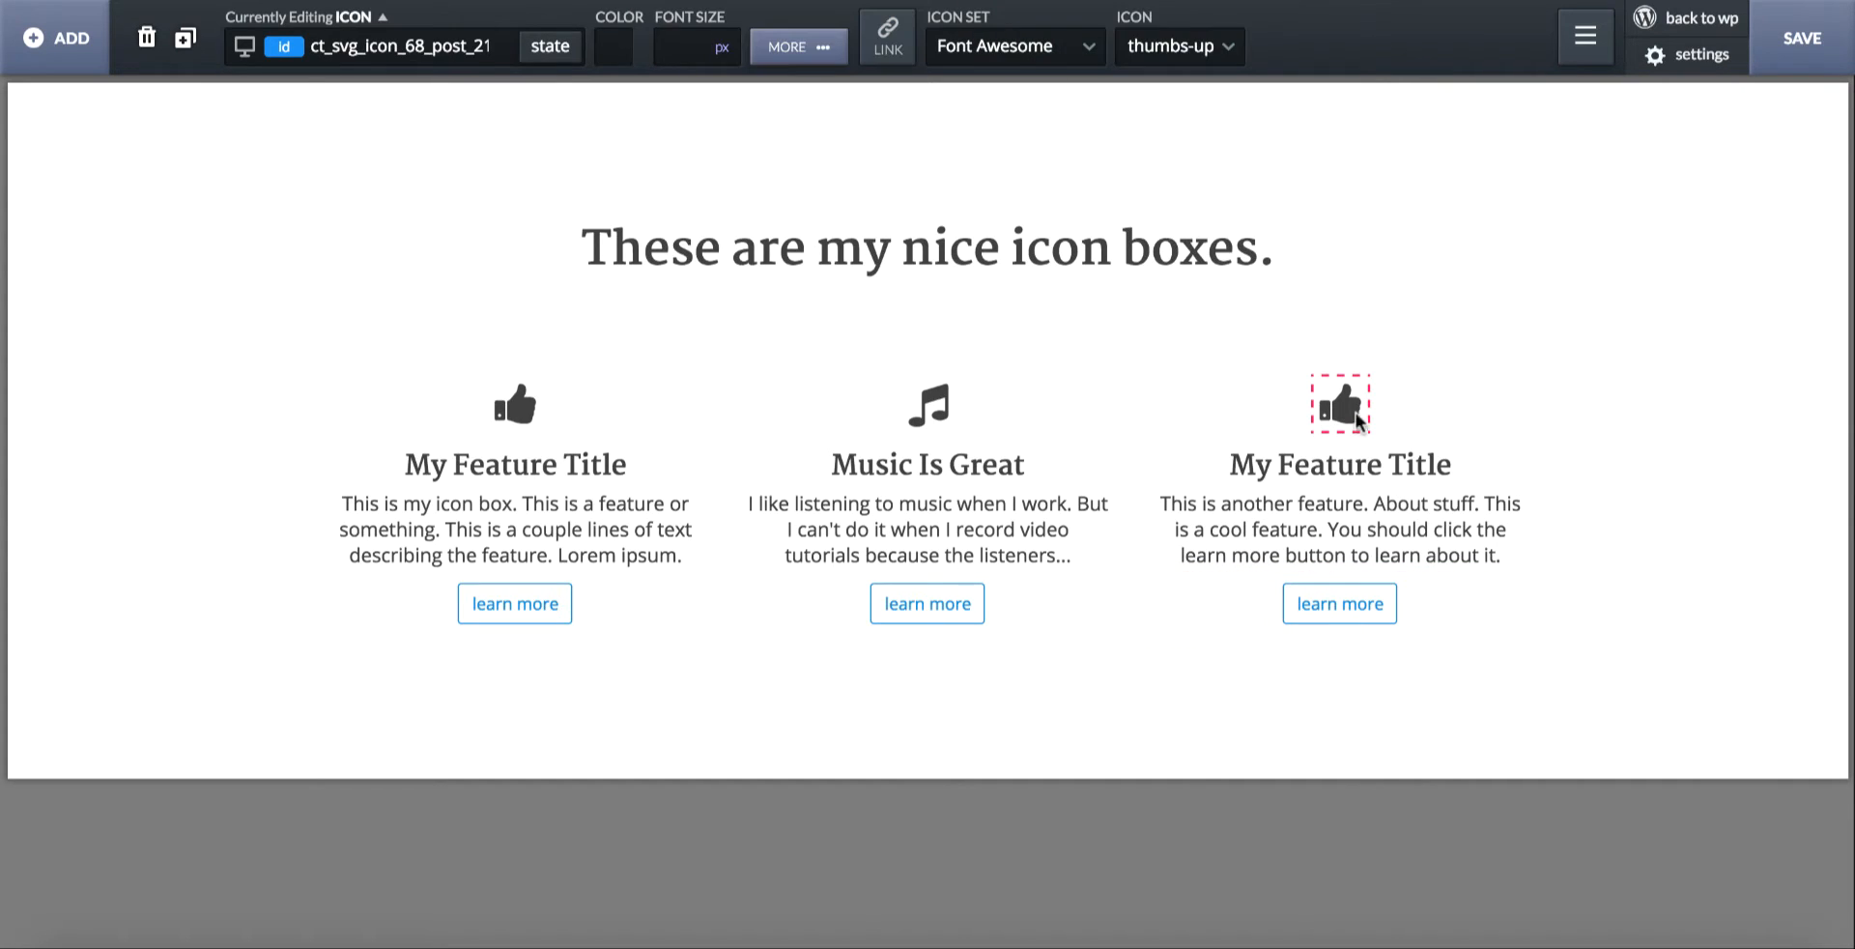
left_click(1142, 45)
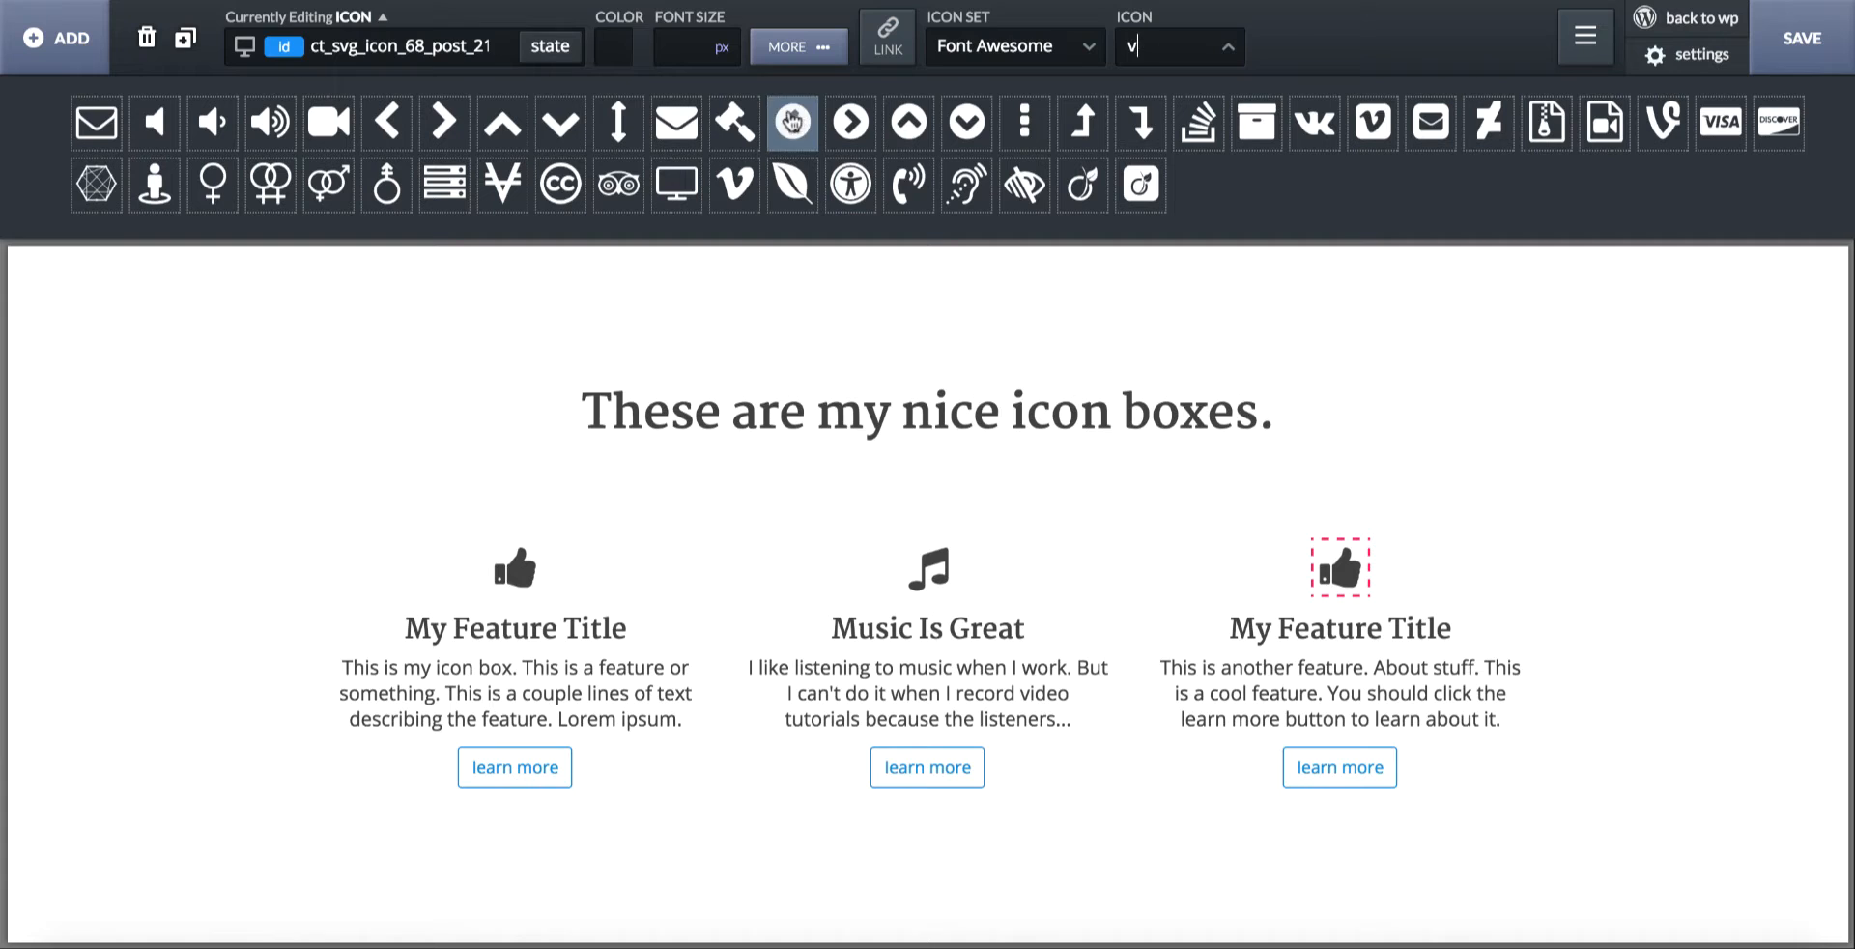
left_click(676, 123)
left_click(1214, 402)
left_click(1719, 379)
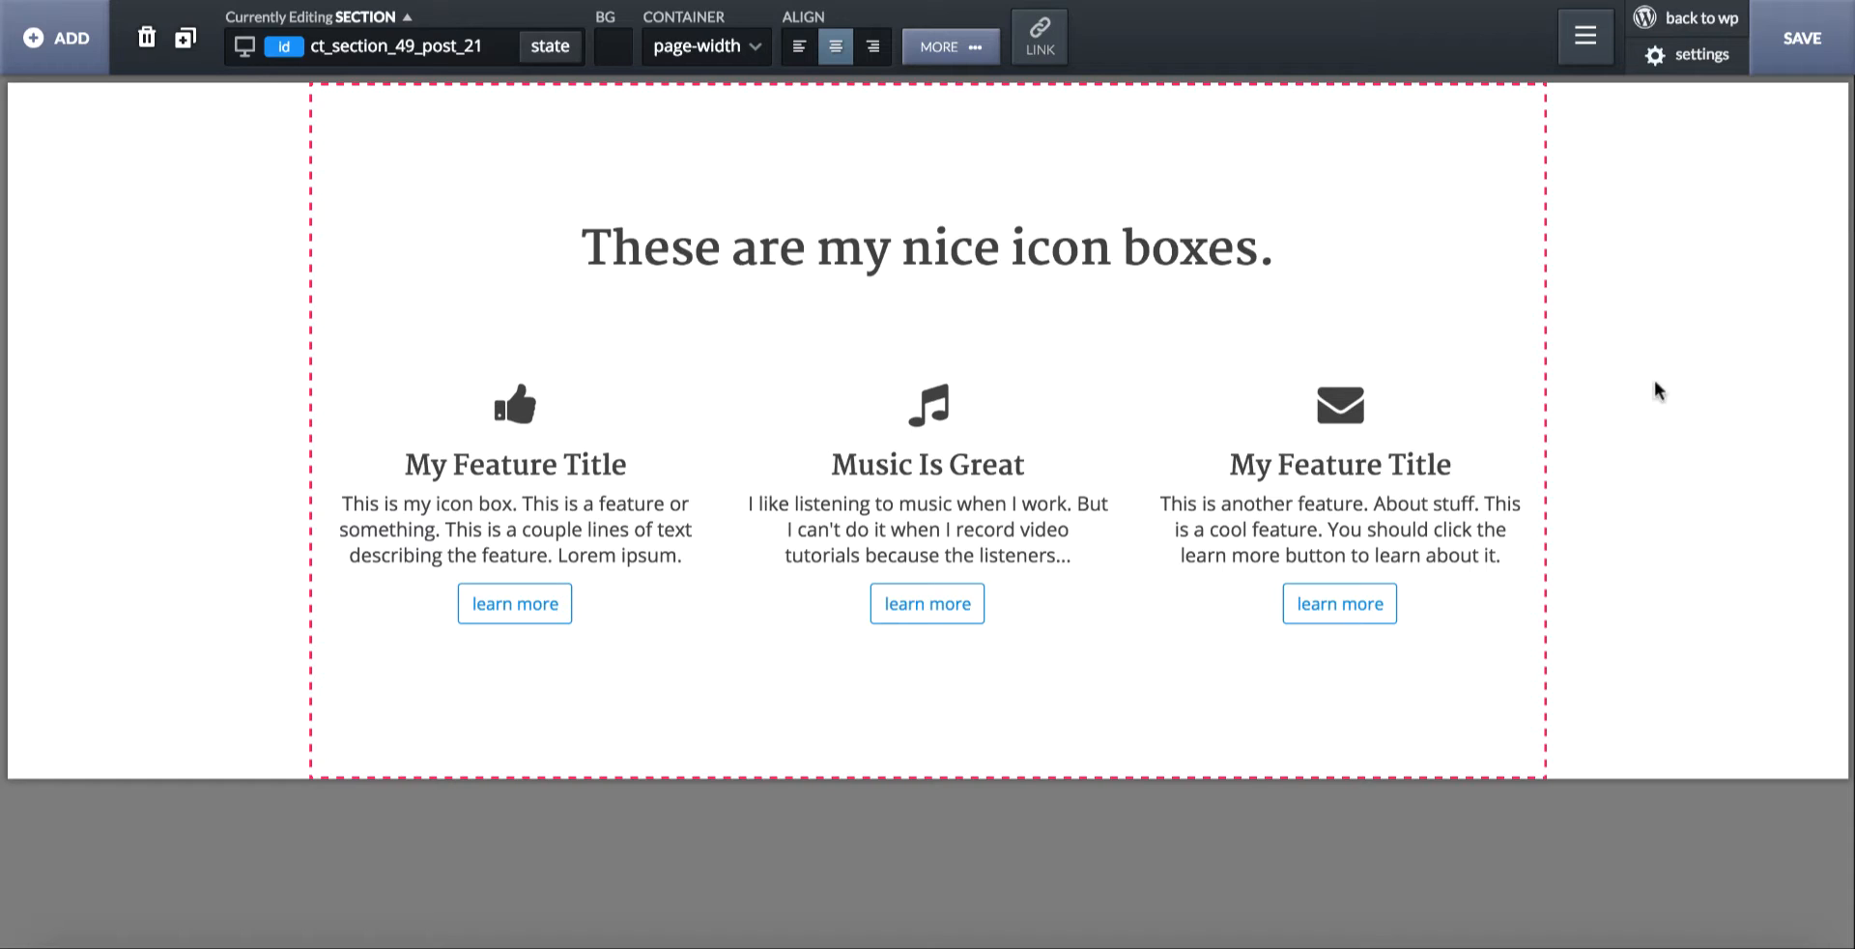
- Match the icon_box_icon colour to the learn more link's blue, rgba(28,147,214,1.0)
left_click(543, 615)
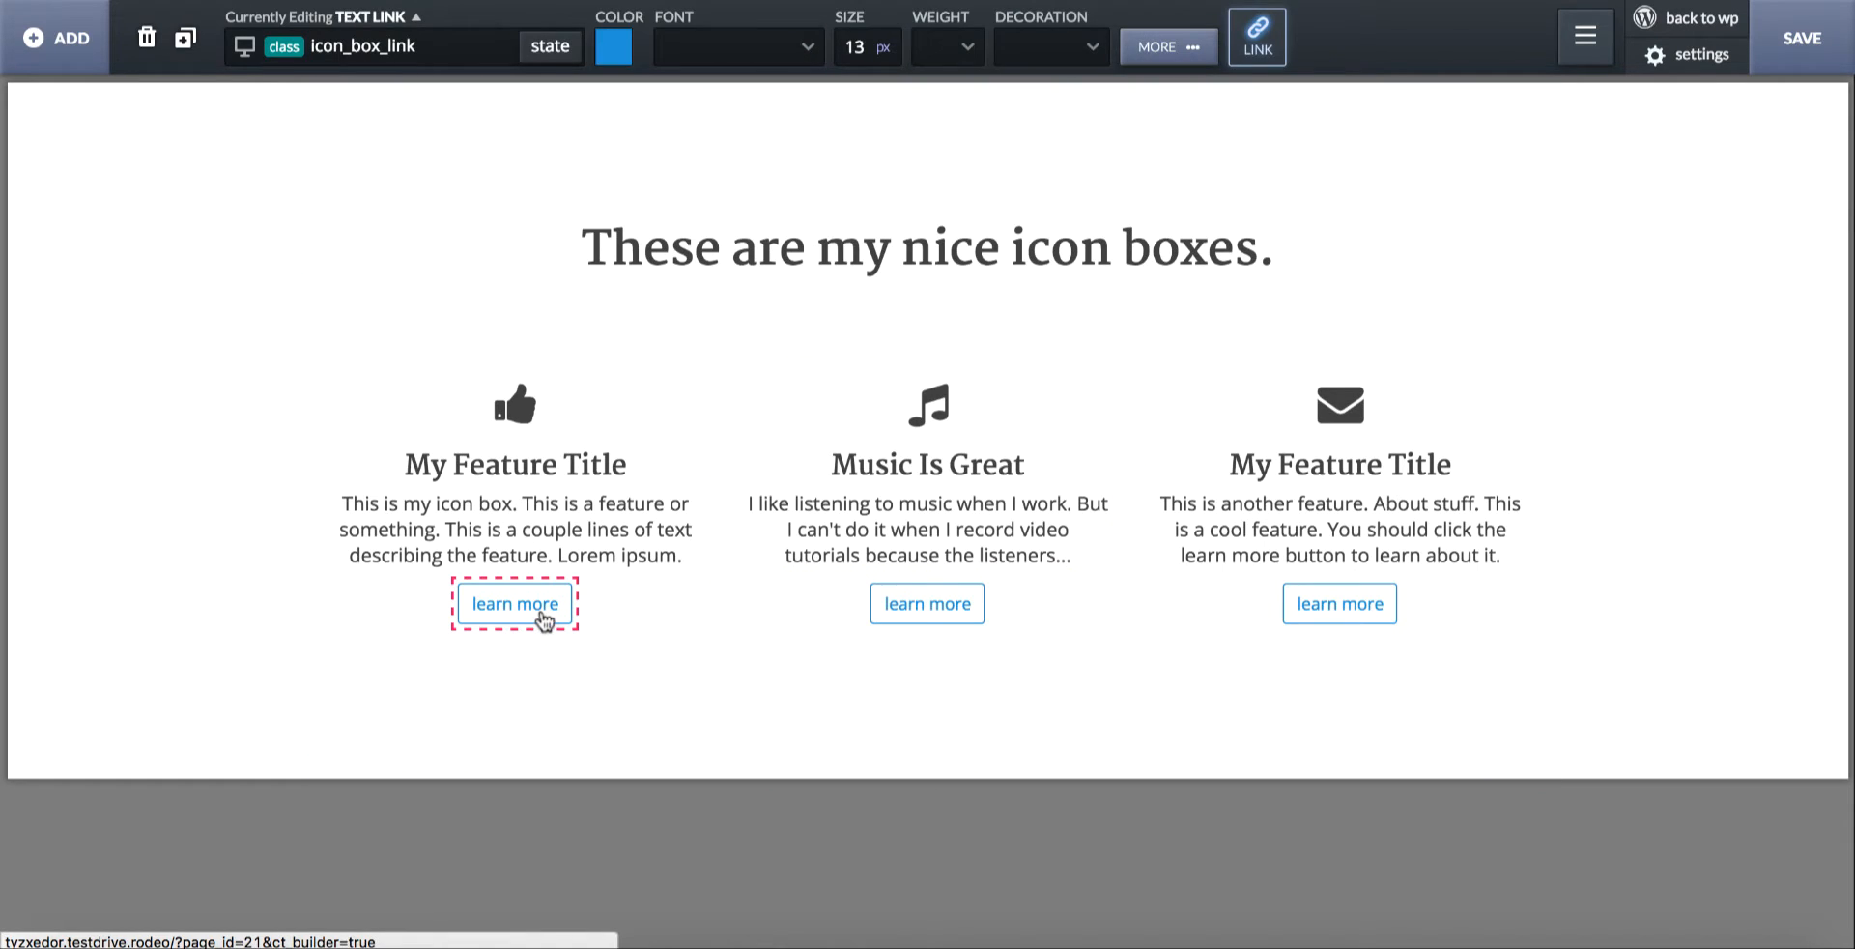
left_click(617, 60)
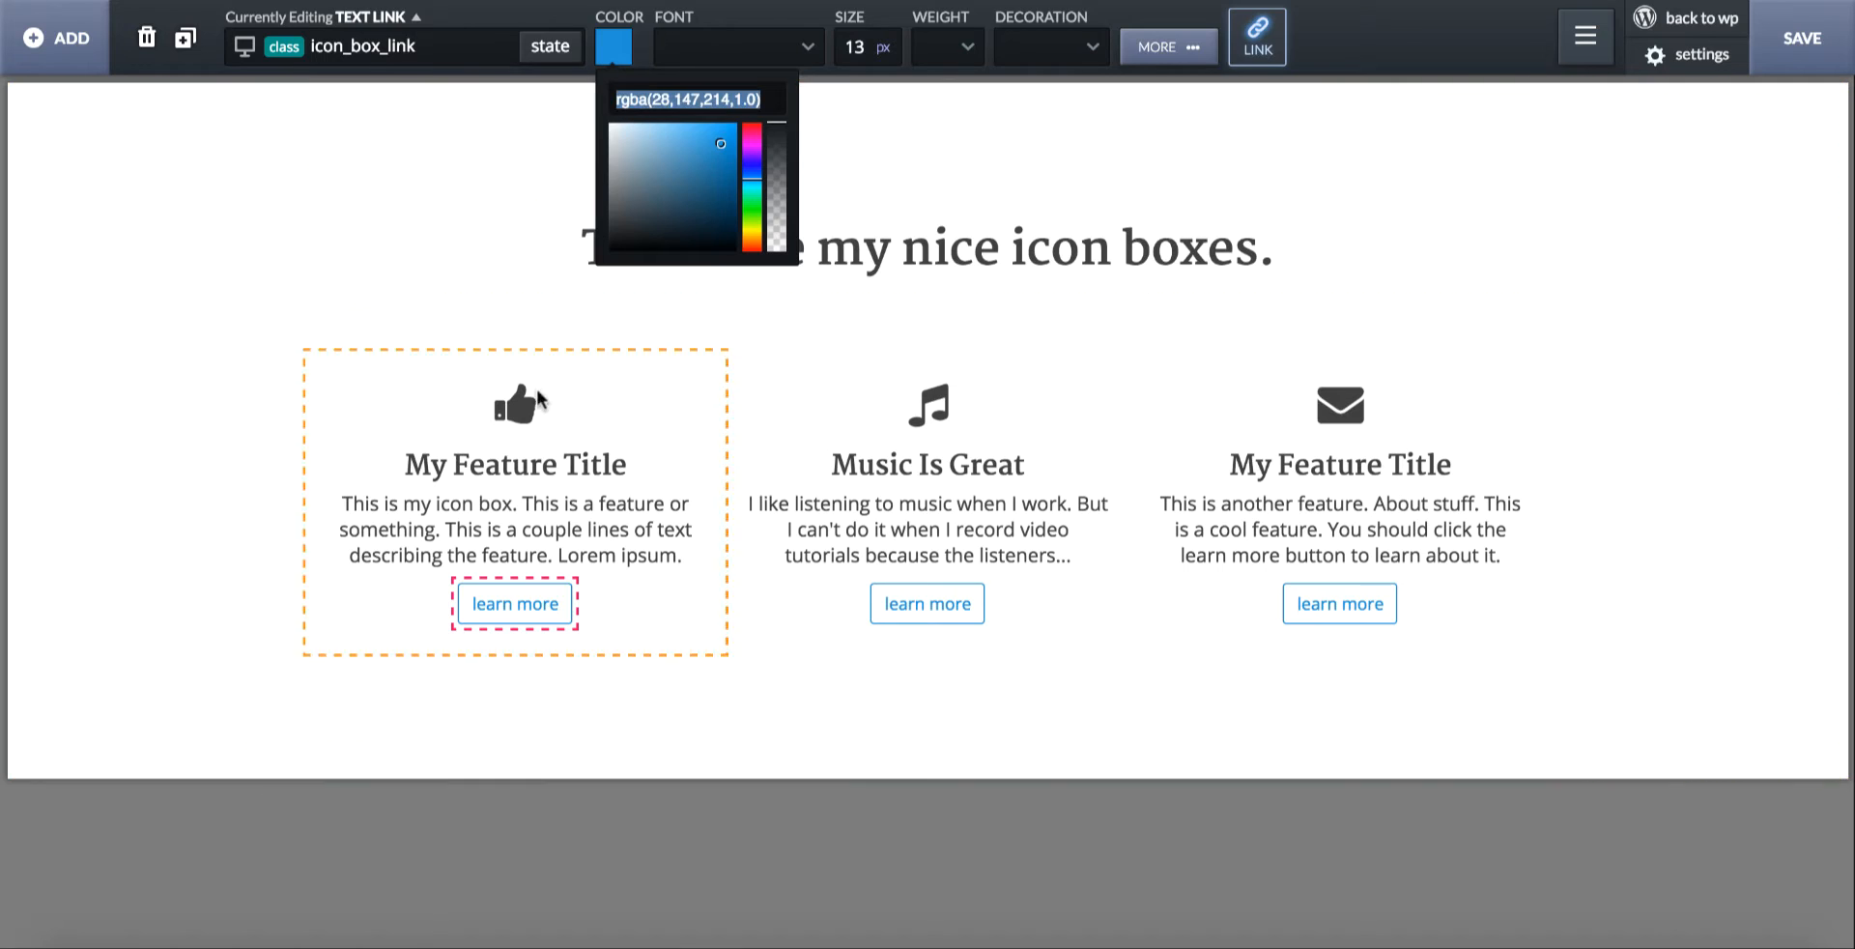
left_click(522, 403)
left_click(616, 48)
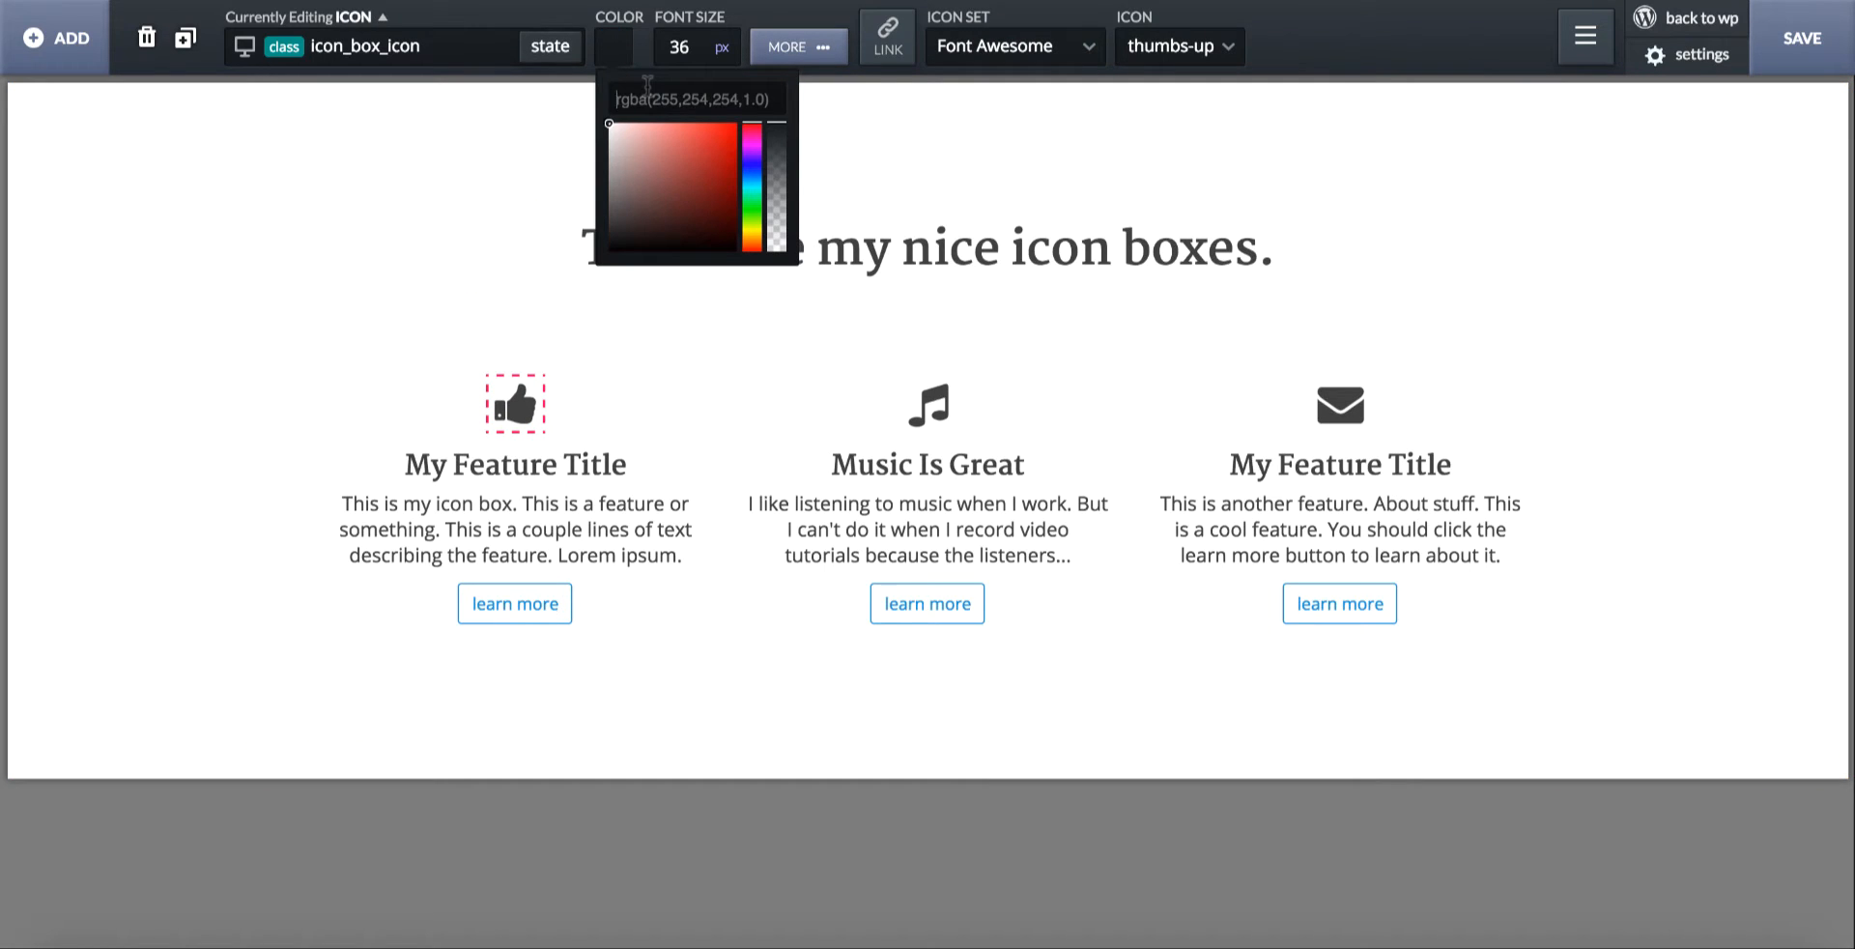
type("rgba(28,147,214,1.0)")
left_click(640, 359)
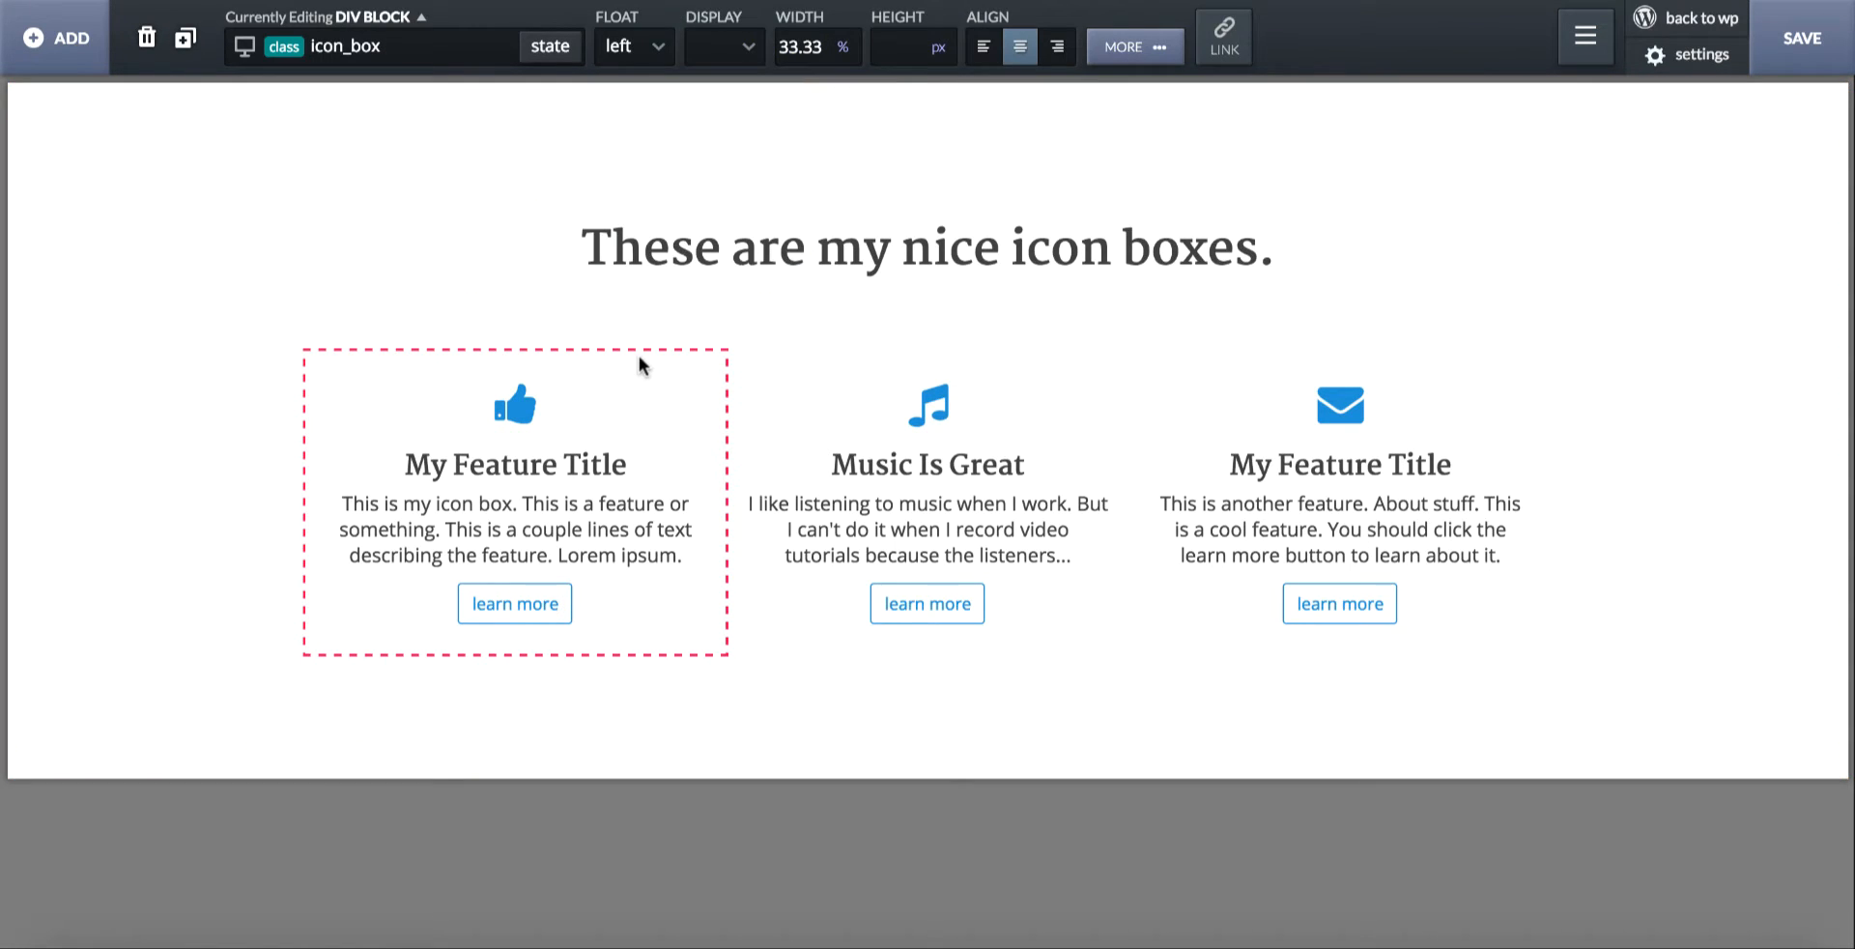
- Give the icon_wrapper block around the first box's icon a blue background of rgba(28,147,214,1.0)
left_click(533, 404)
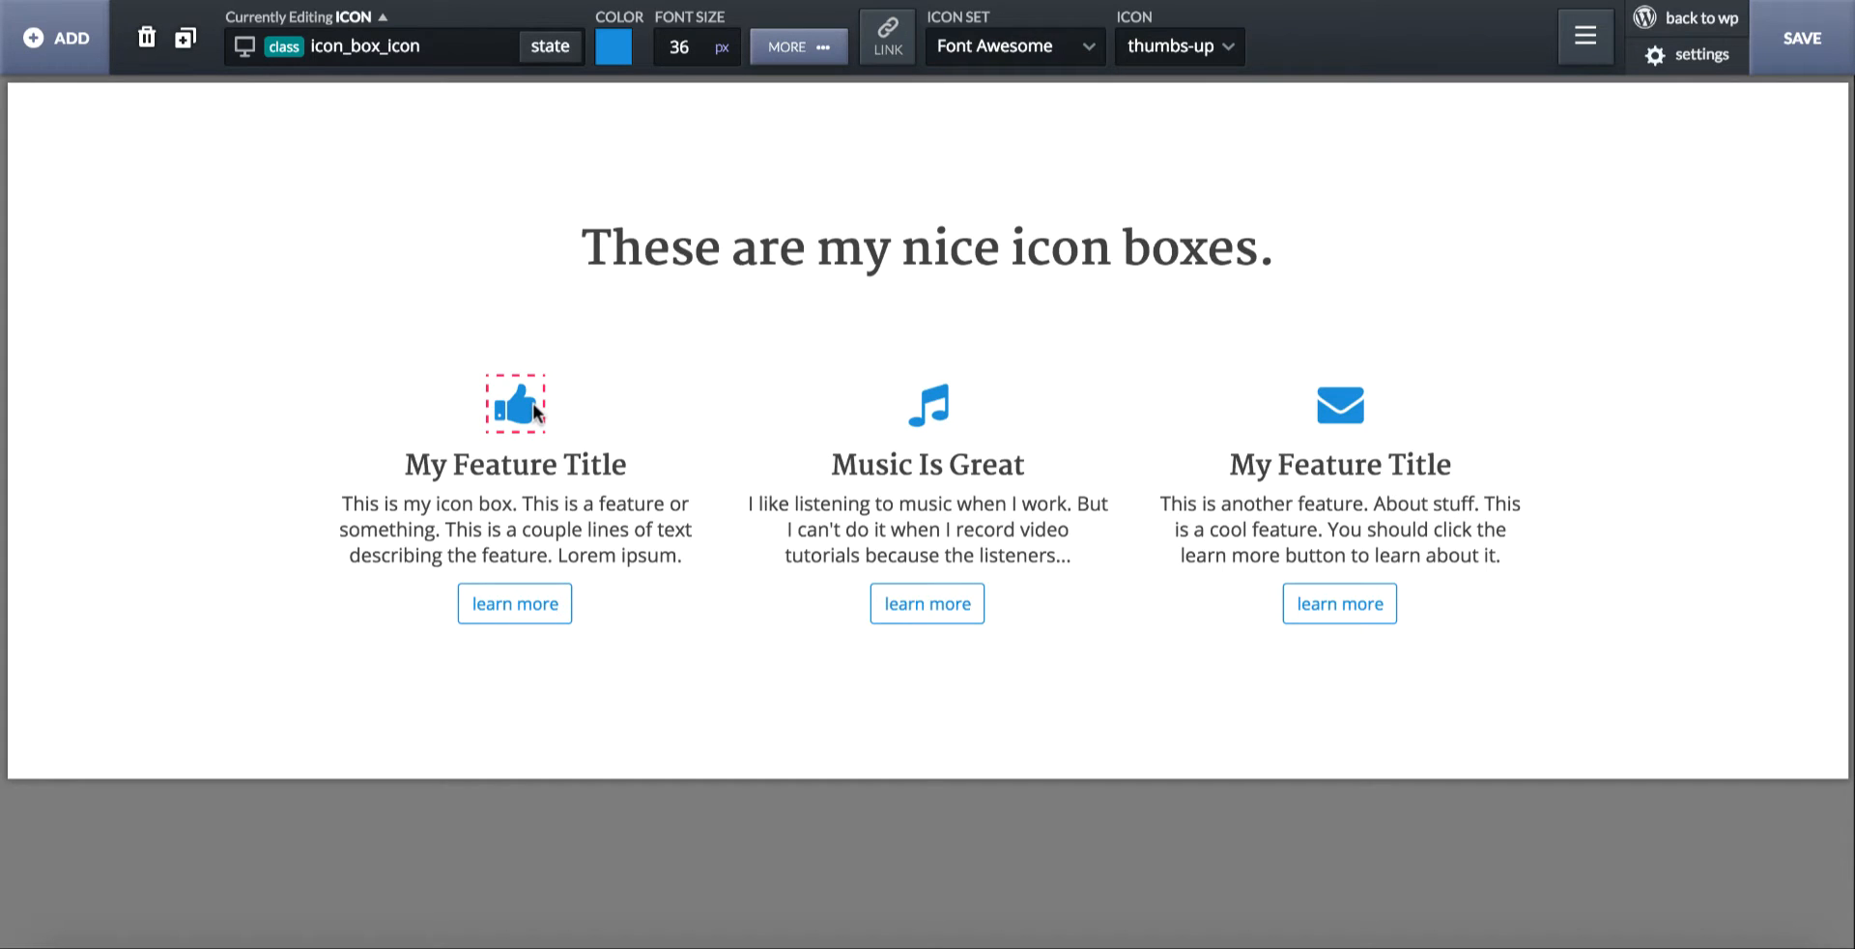
left_click(385, 19)
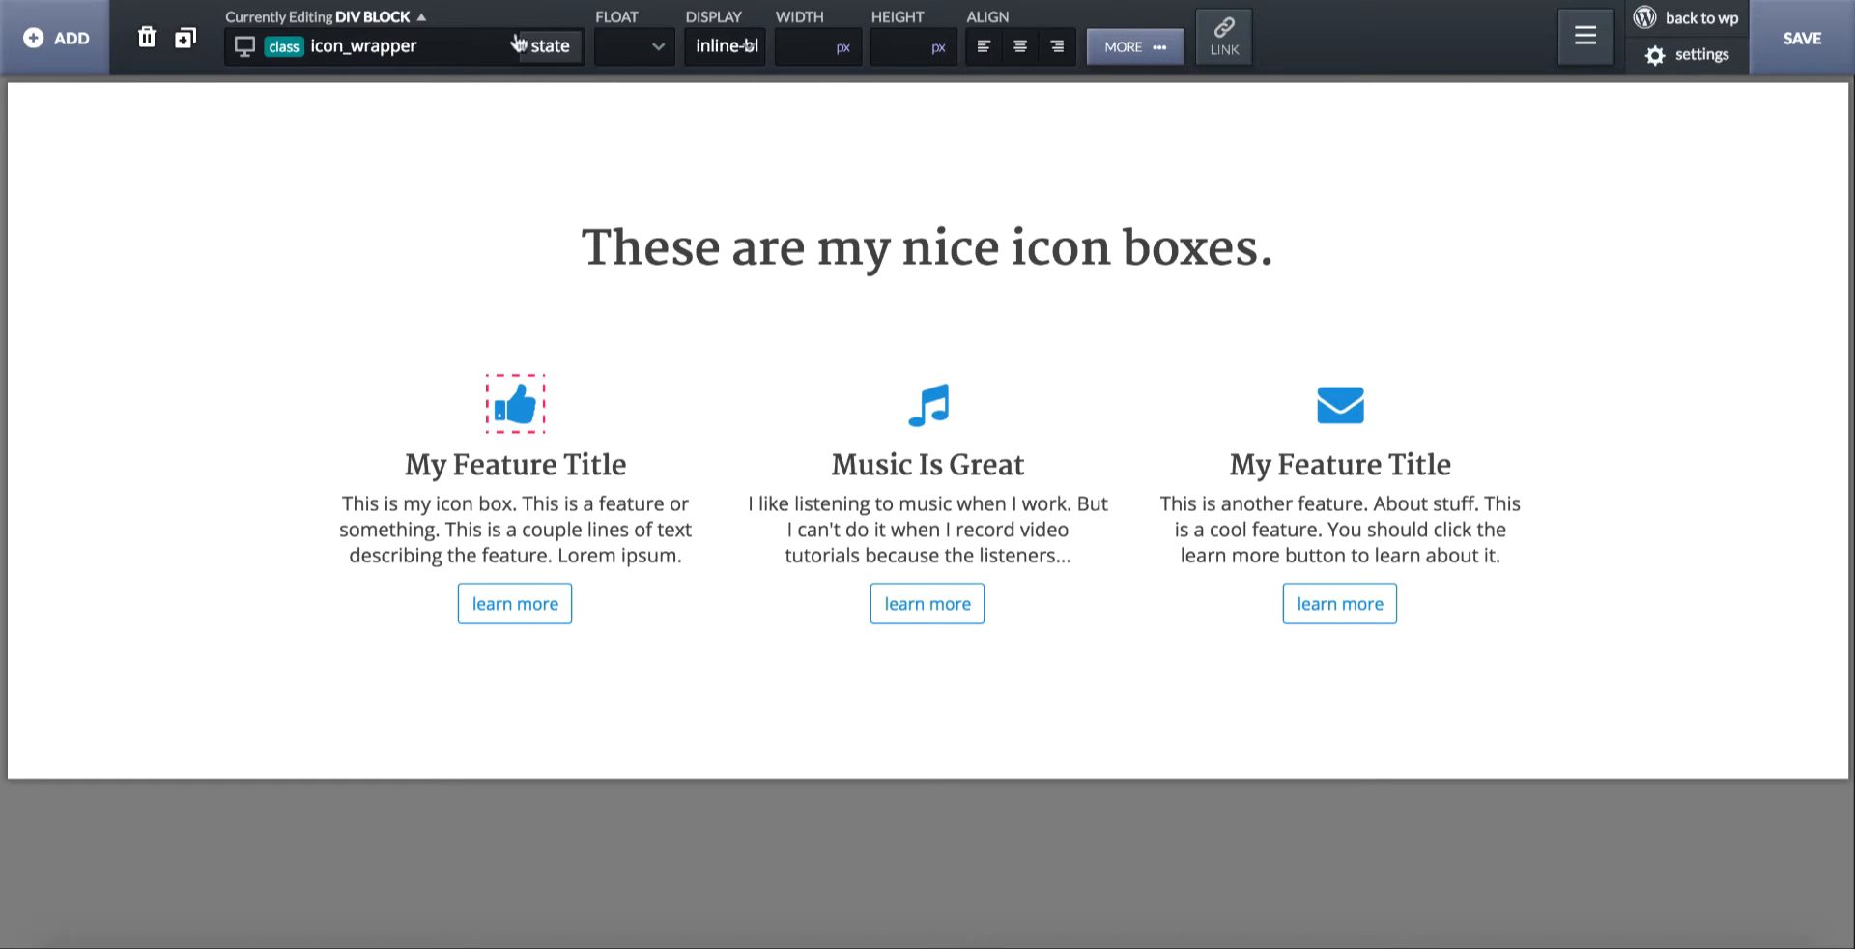
left_click(1155, 47)
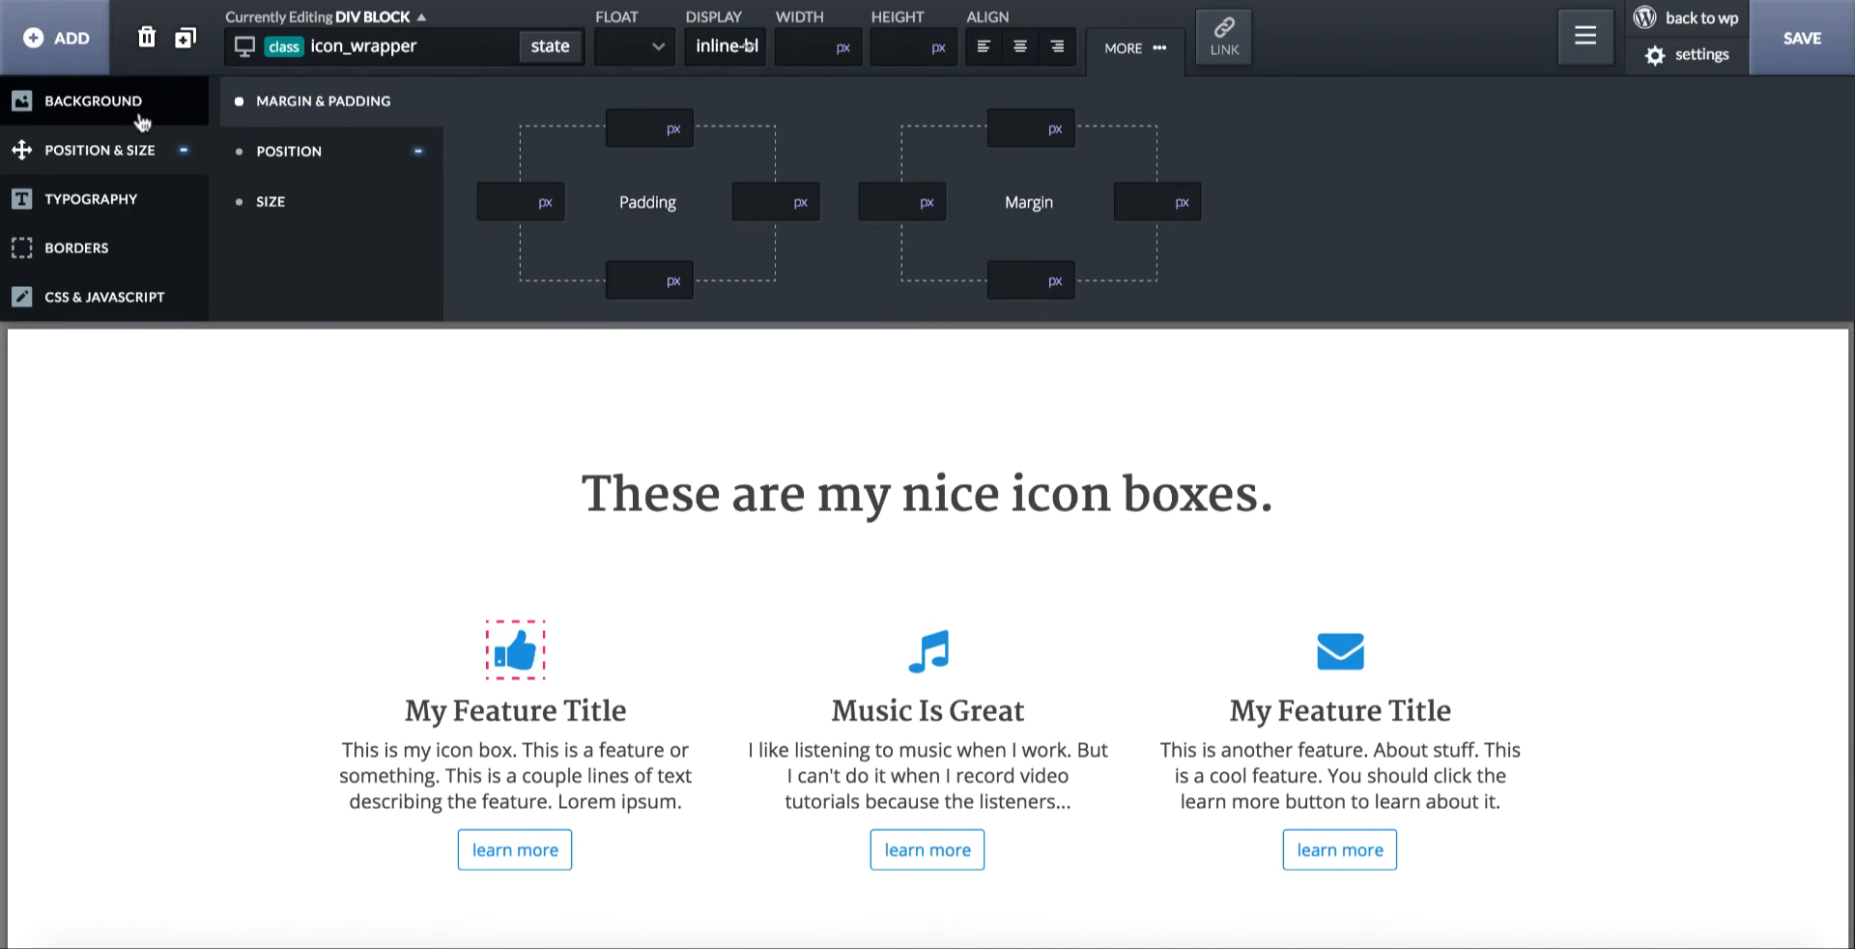
left_click(39, 100)
left_click(849, 115)
type("rgba(28,147,214,1.0)")
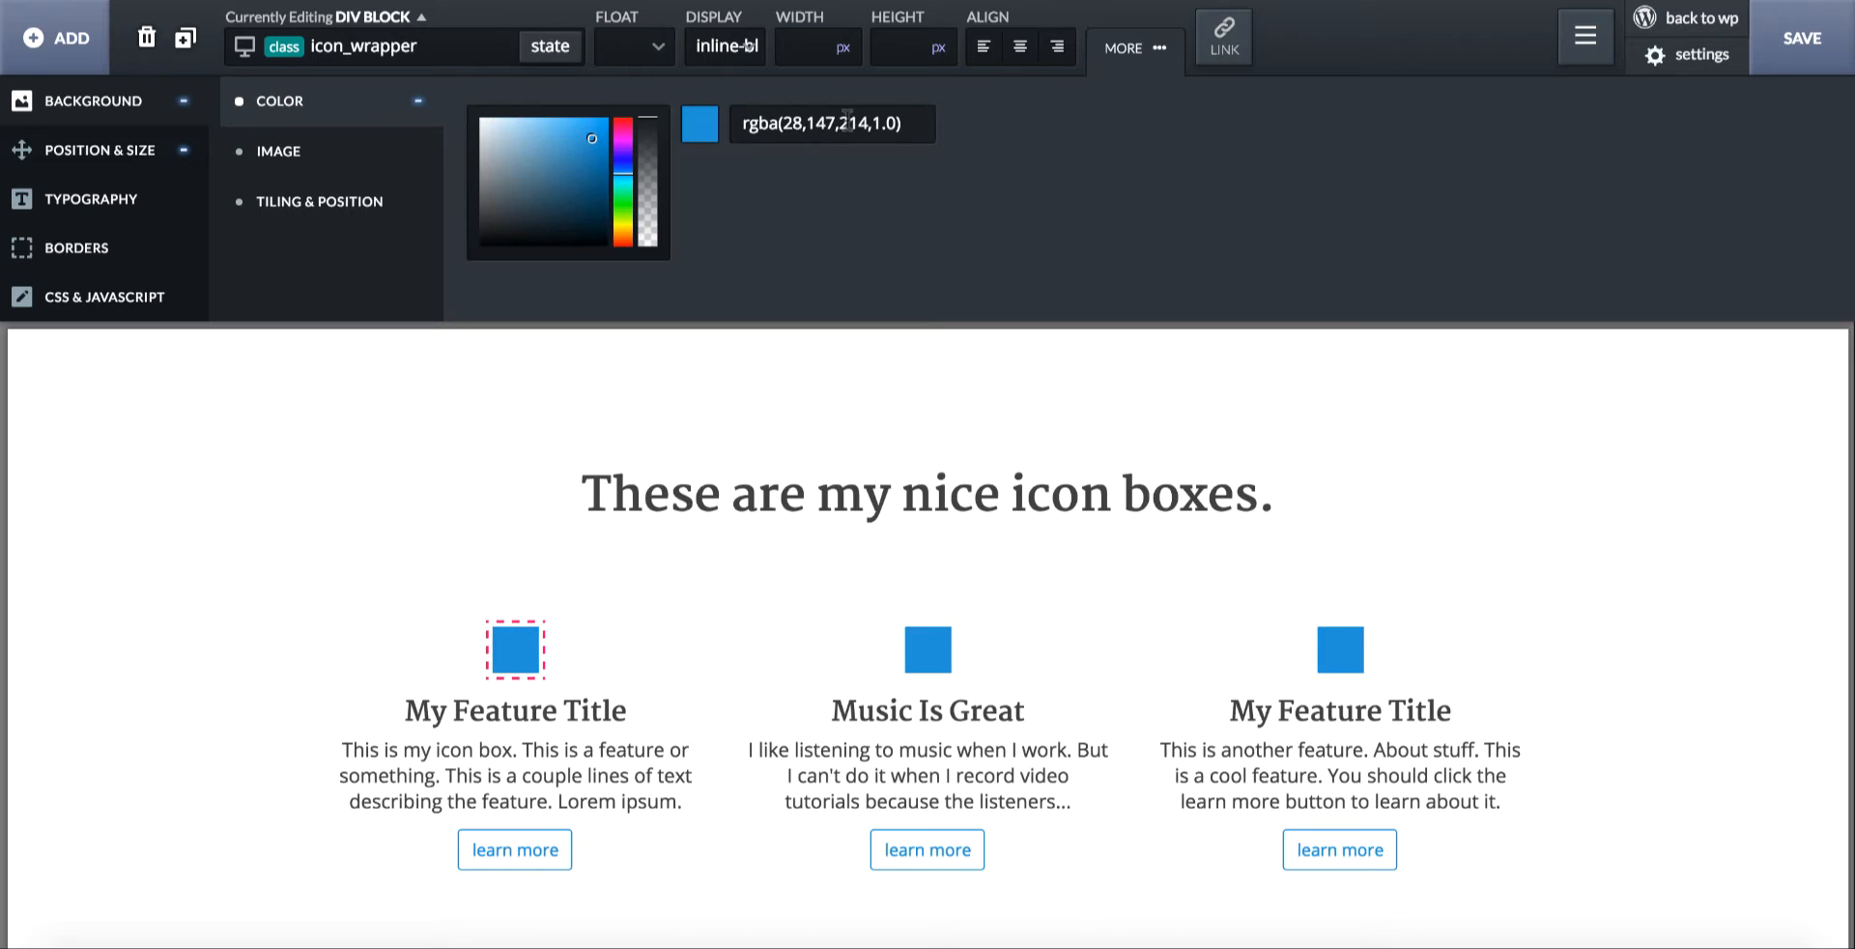
- Set the icon_box_icon colour to white, rgba(255,255,255,1.0)
left_click(515, 656)
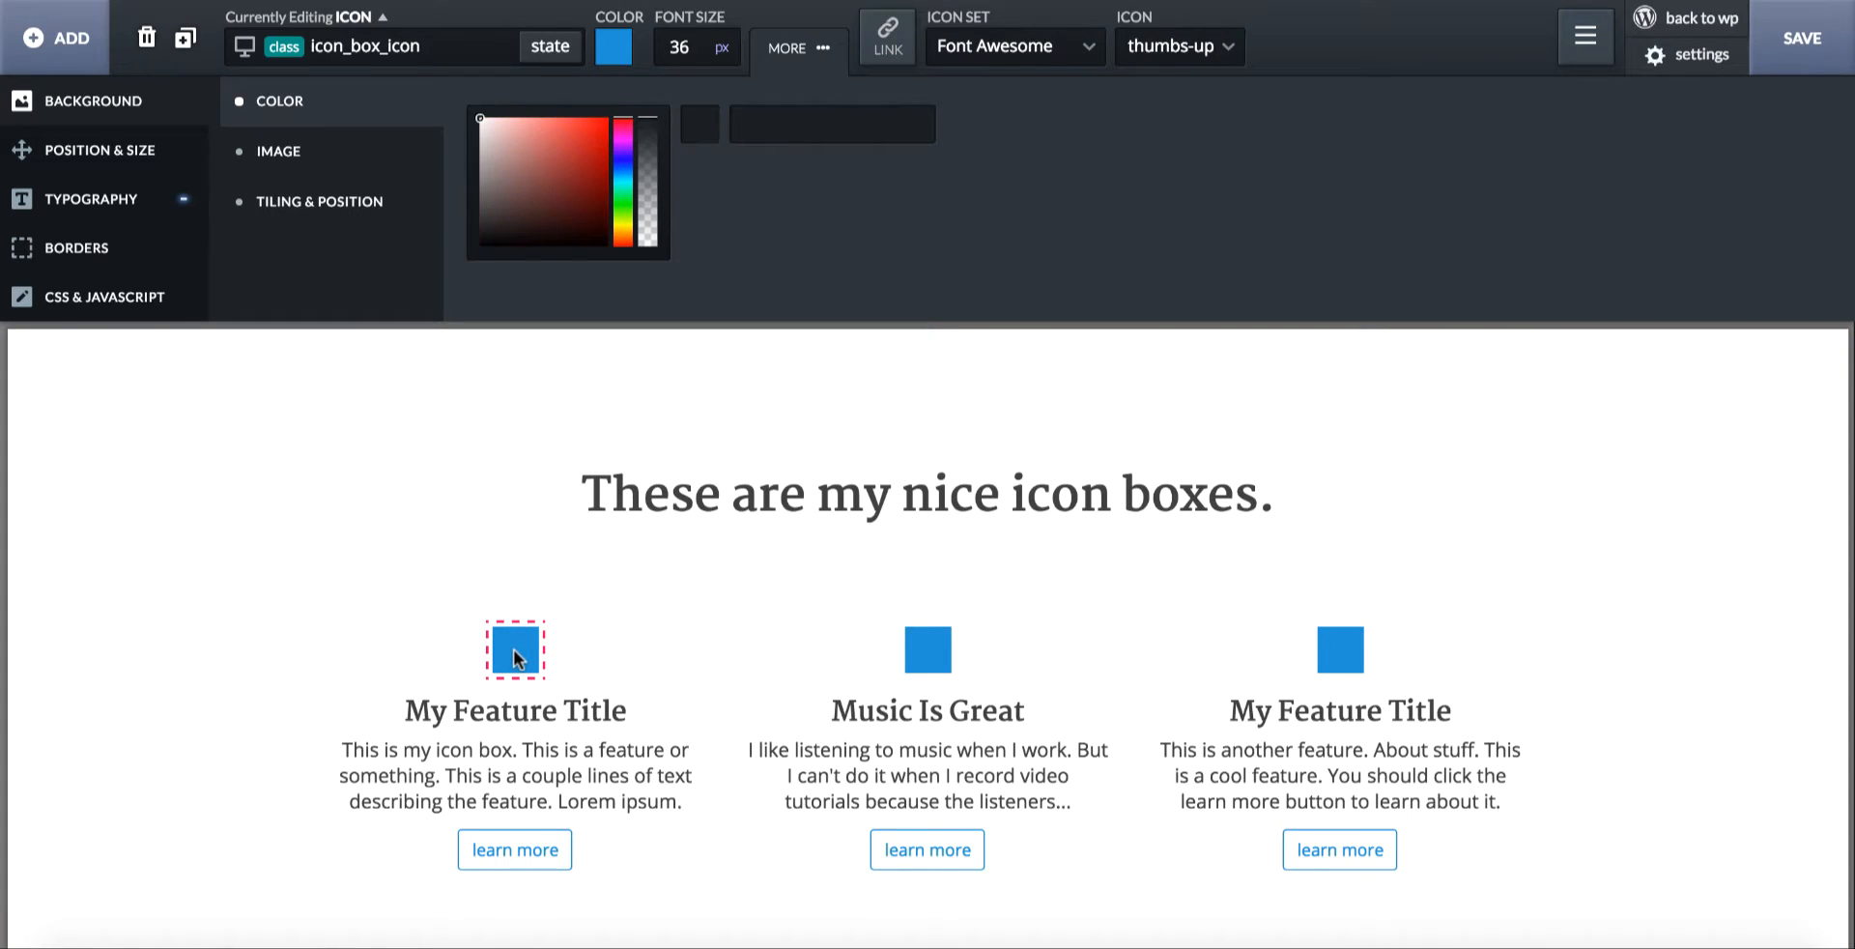
left_click(610, 50)
left_click_drag(648, 143, 446, 11)
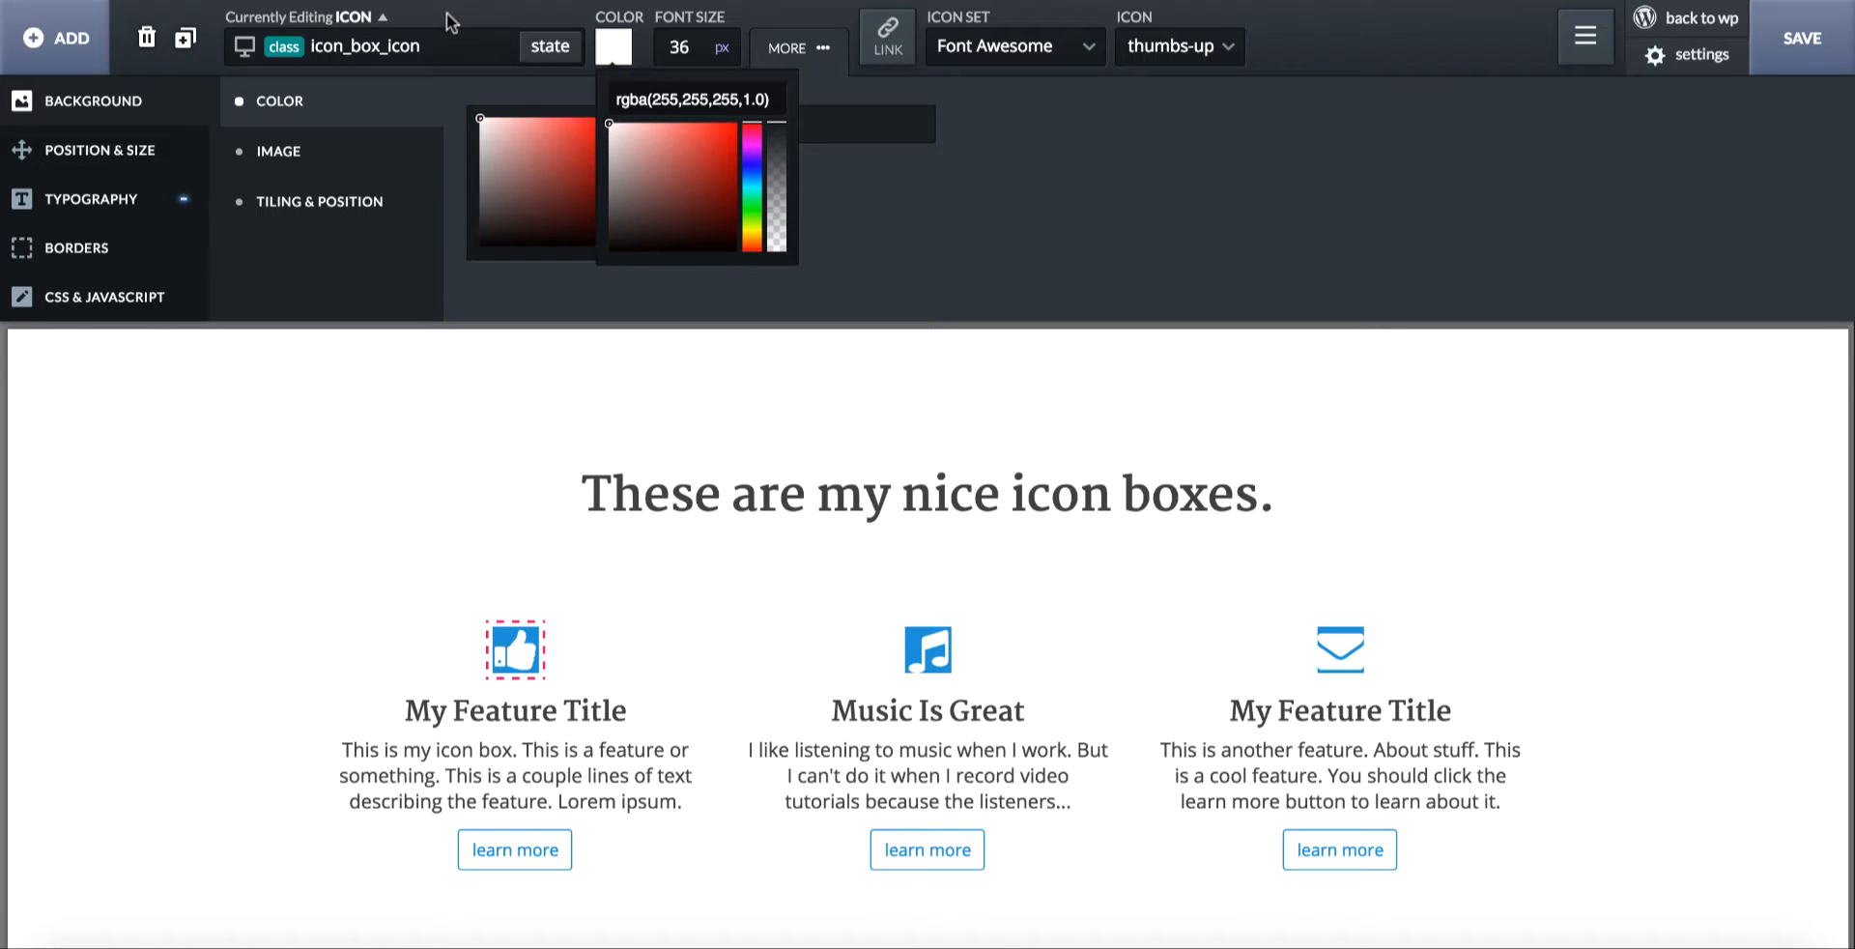
- Set the icon_wrapper padding to 16 px on all sides
scroll(1079, 133, "down", 1)
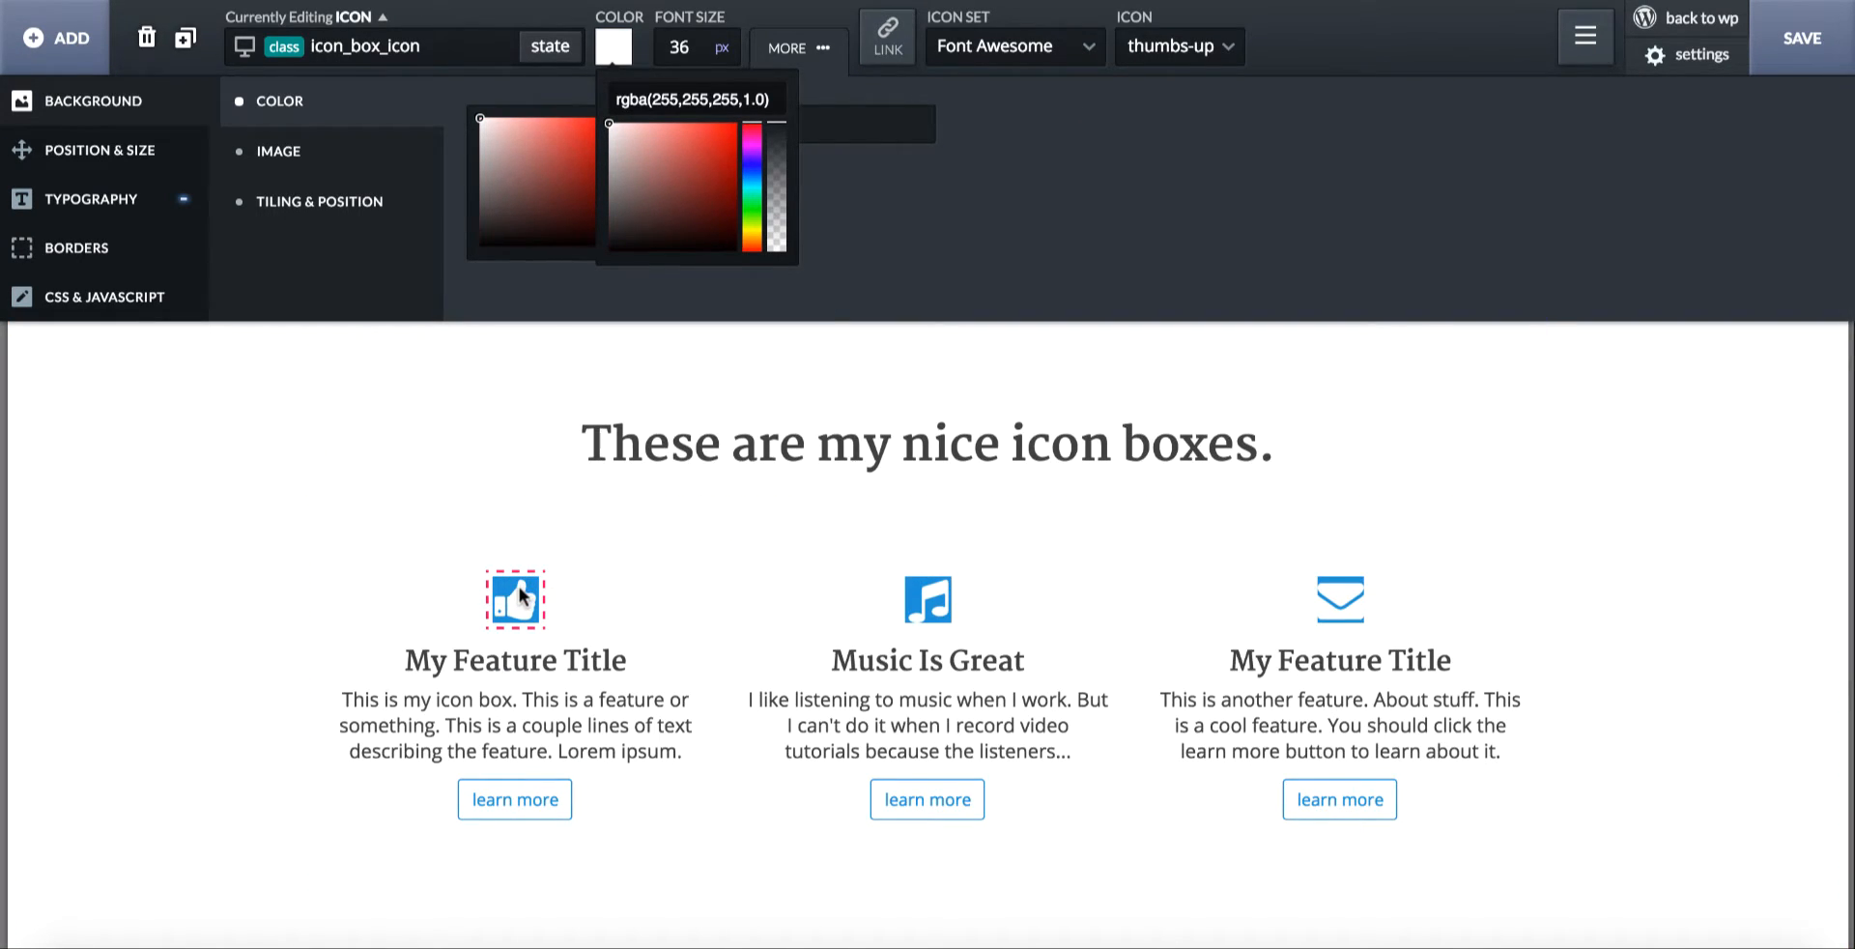
left_click(383, 18)
left_click(175, 160)
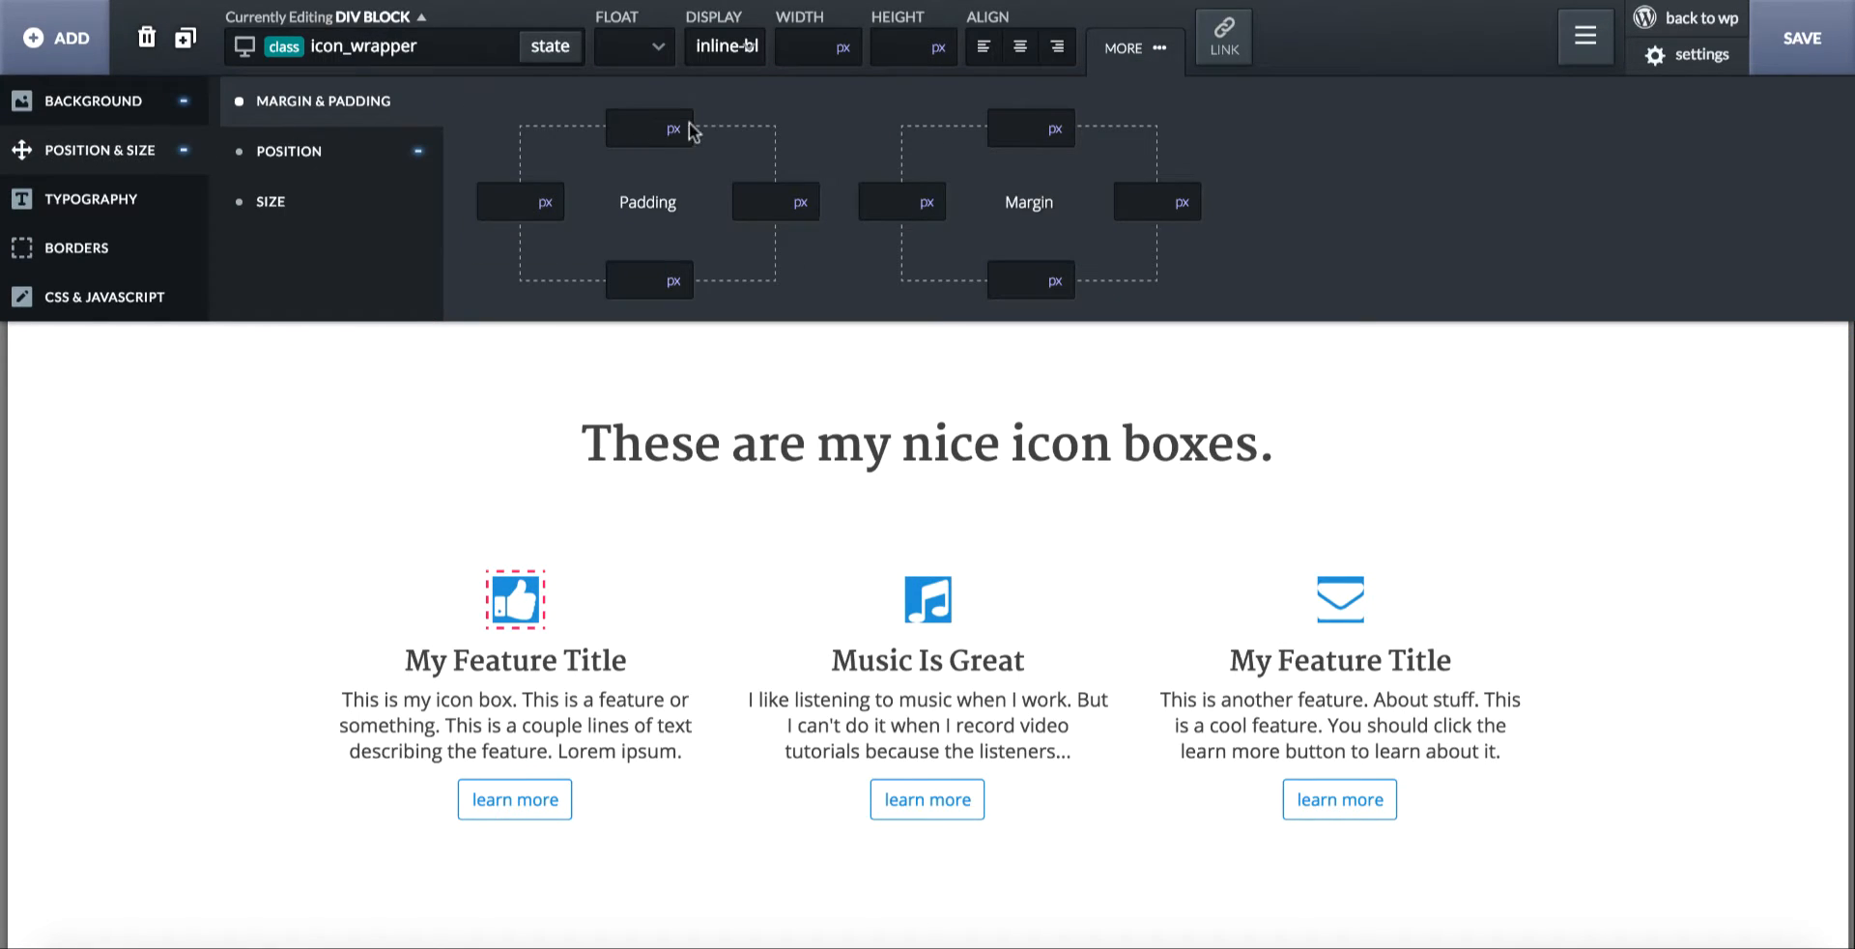
left_click(638, 130)
type("16")
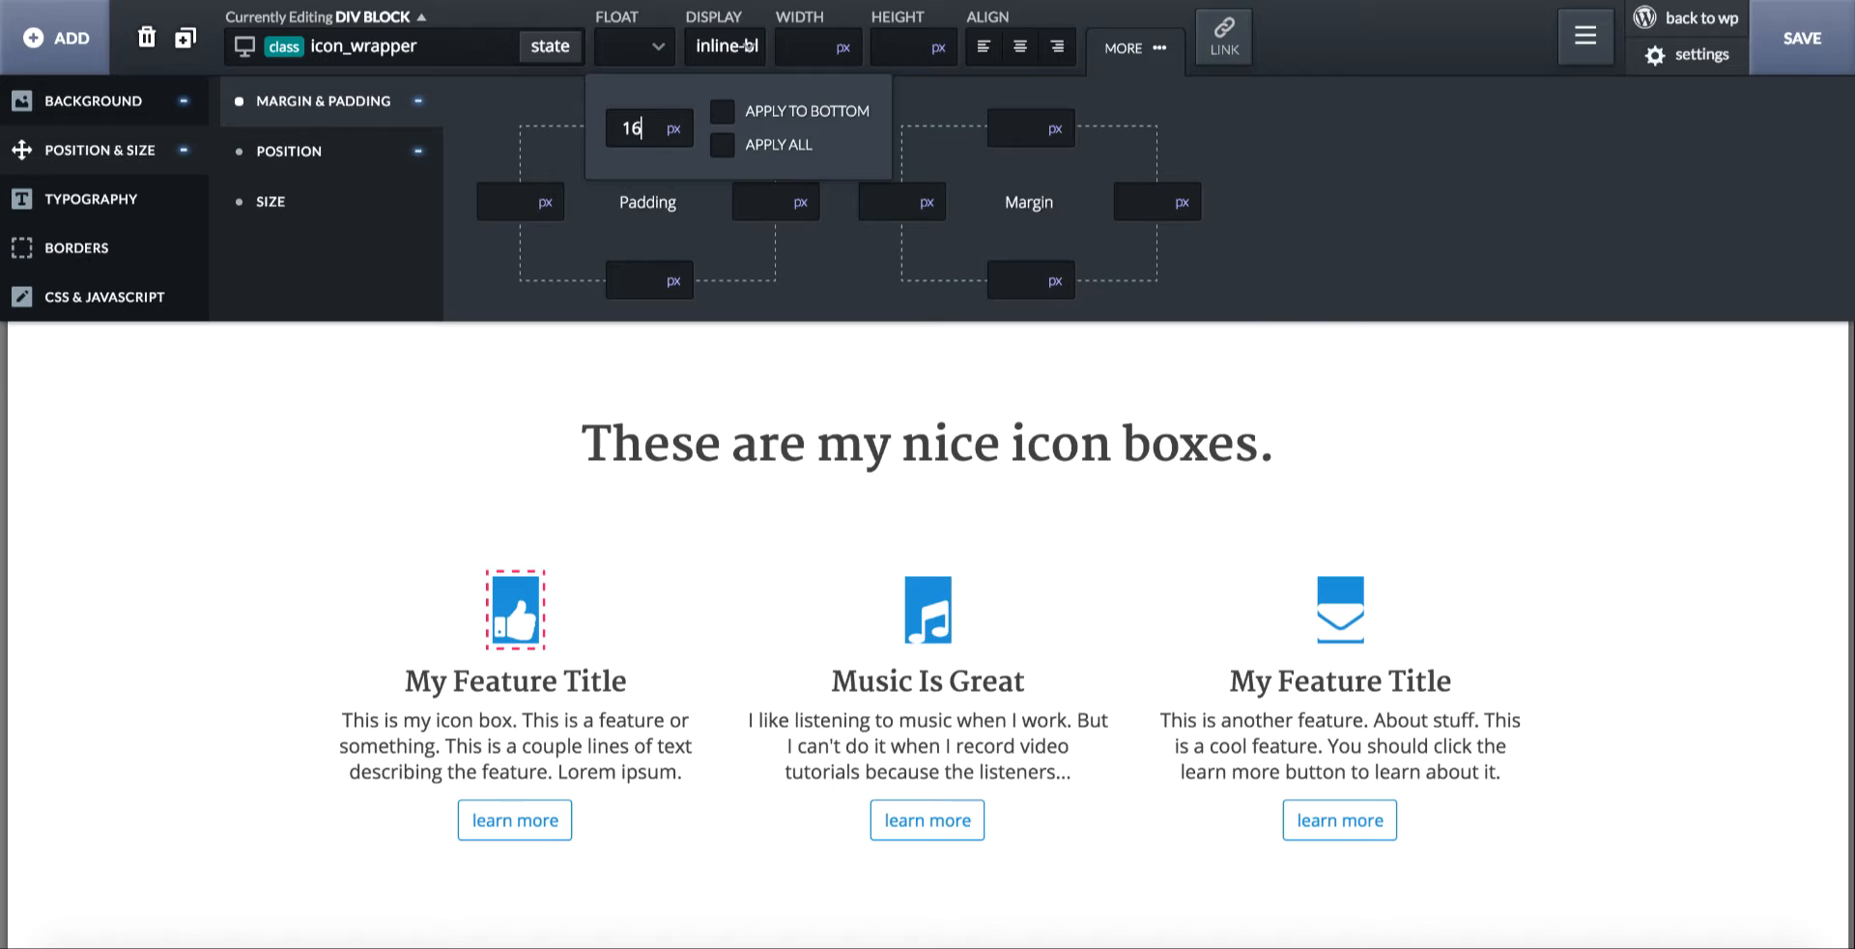
left_click(798, 150)
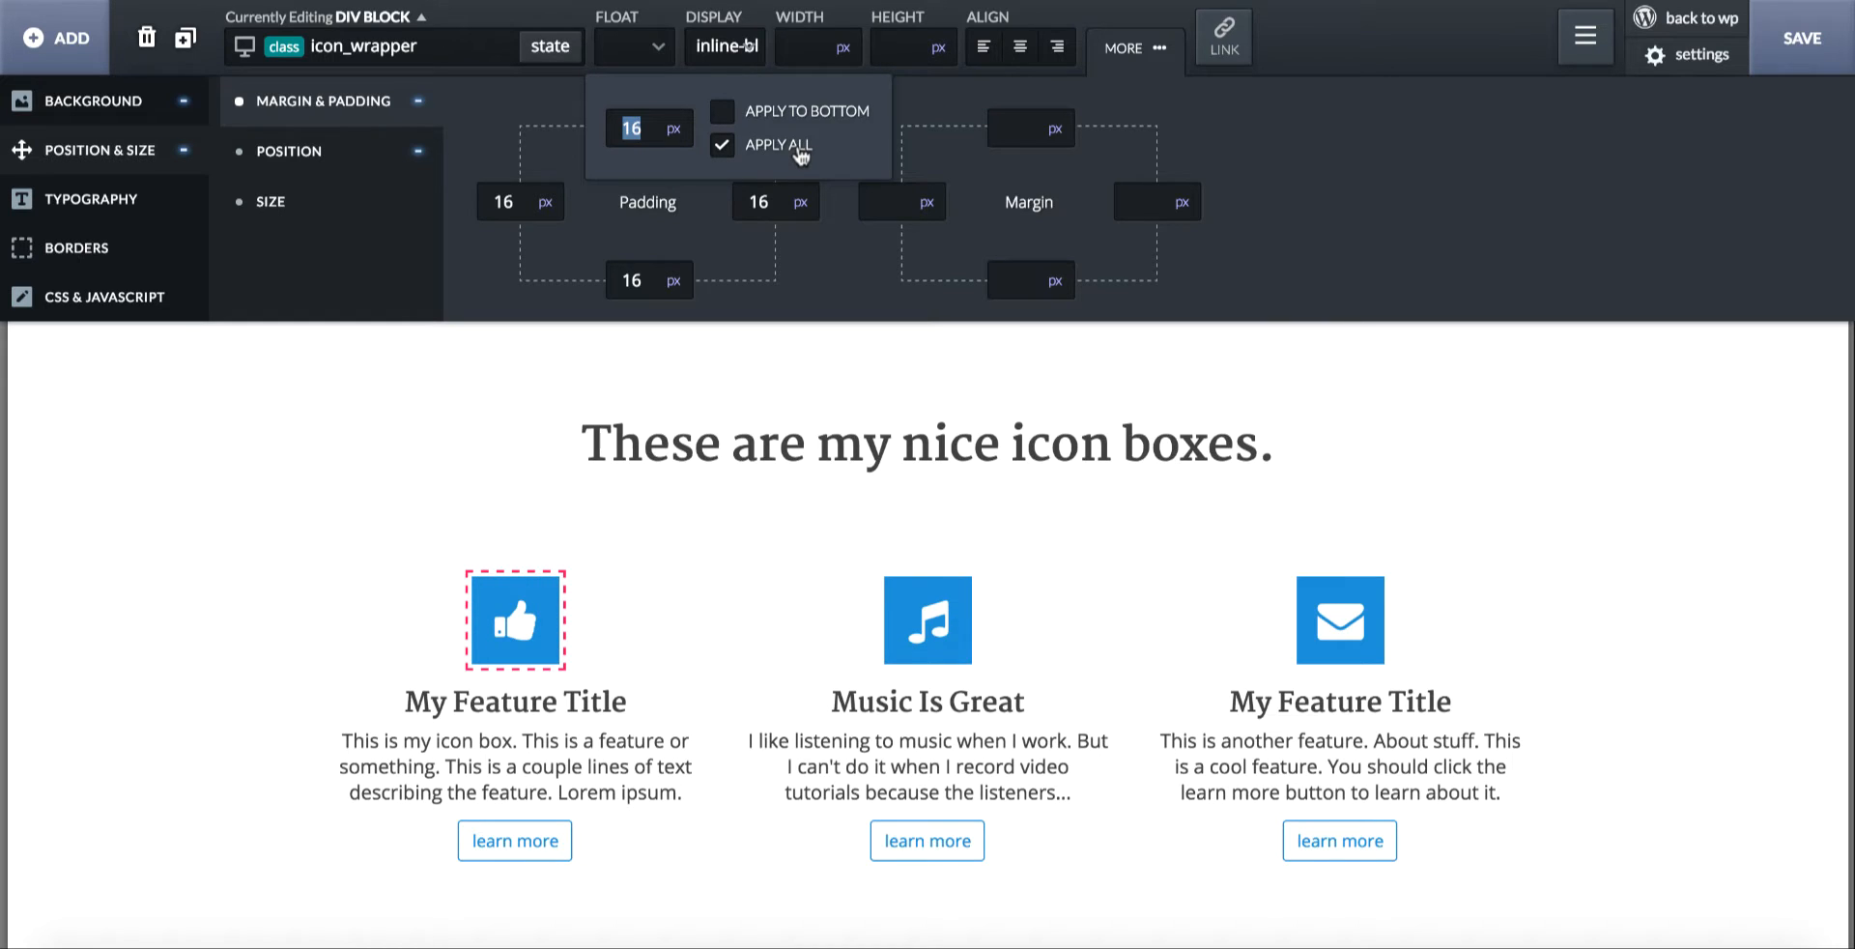
- Round the icon_wrapper into a circle with a border radius of 50 on all corners
left_click(157, 259)
left_click(357, 155)
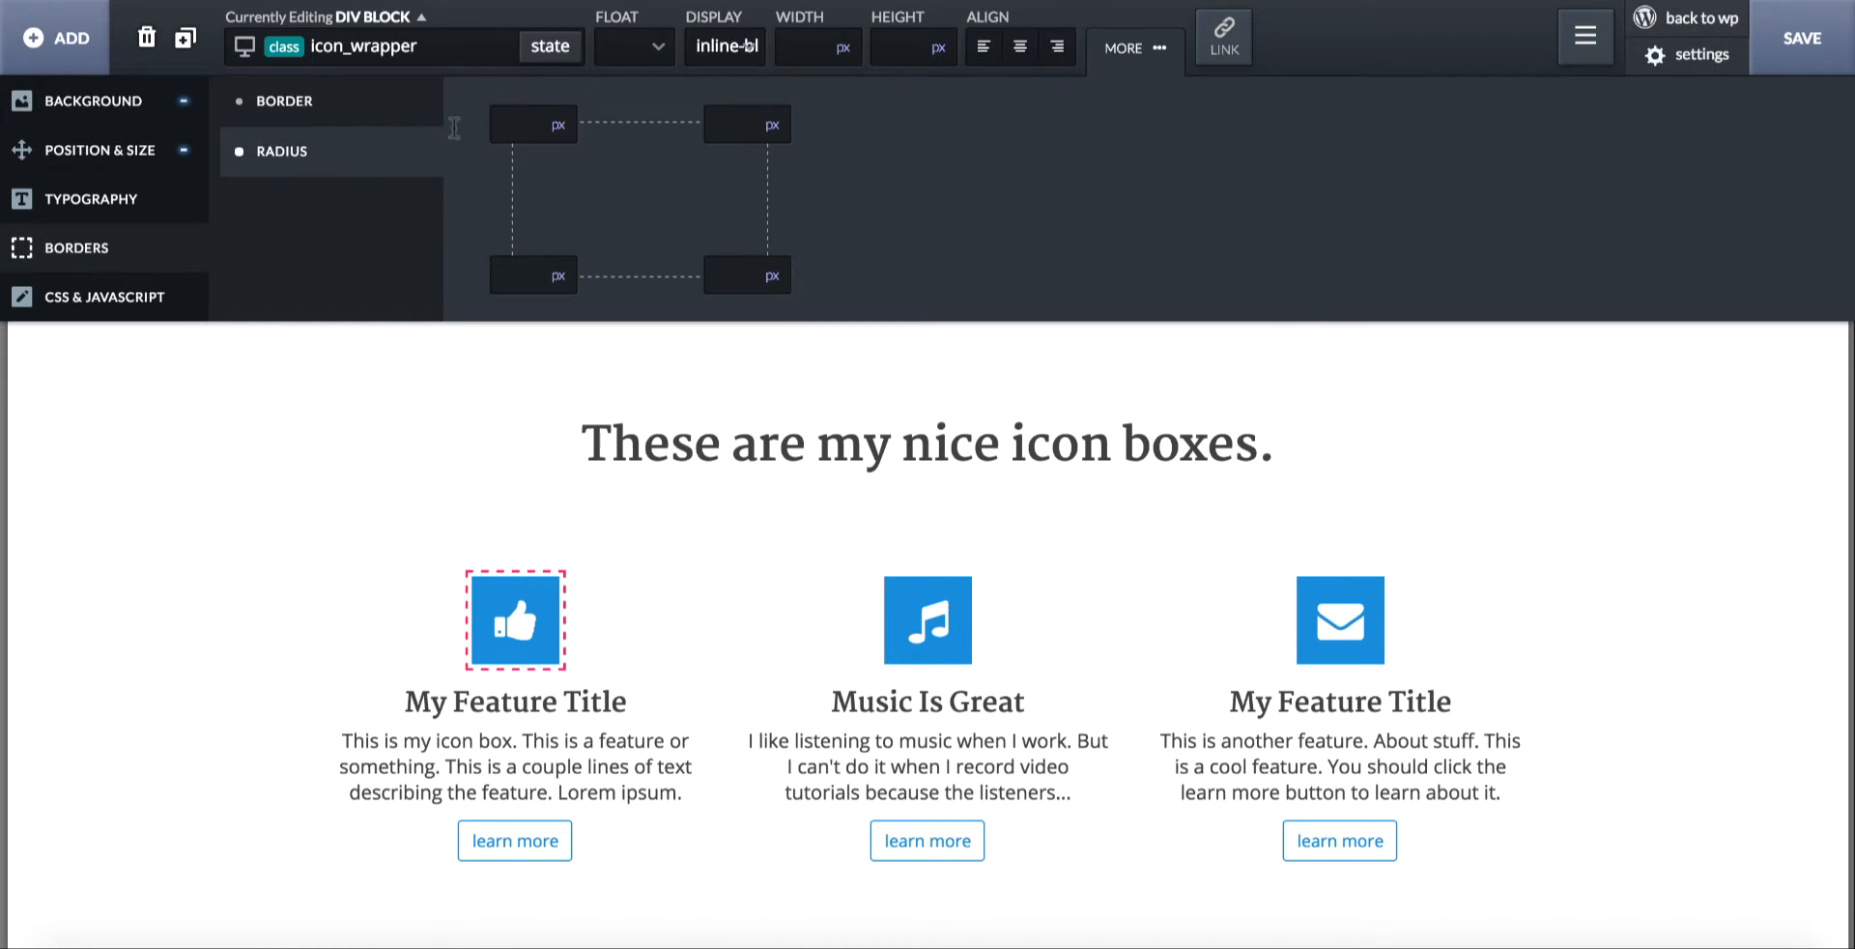
left_click(516, 120)
type("50")
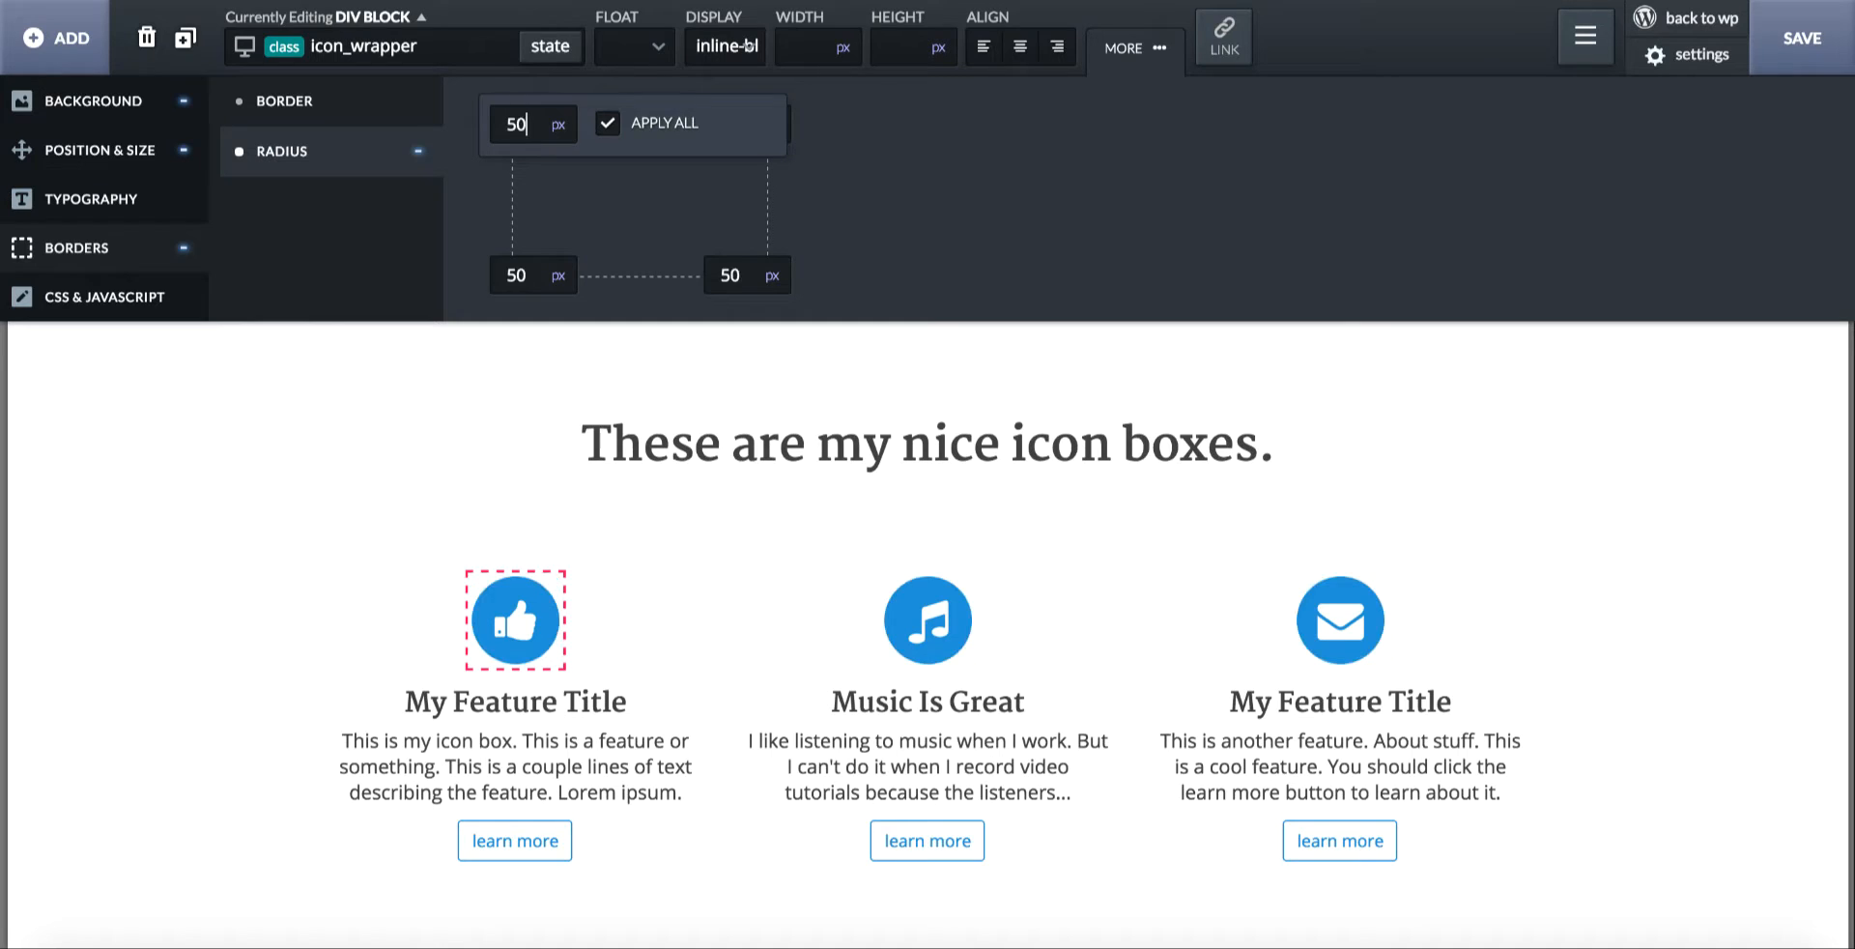
left_click(558, 125)
left_click(578, 143)
left_click(670, 526)
scroll(671, 526, "down", 2)
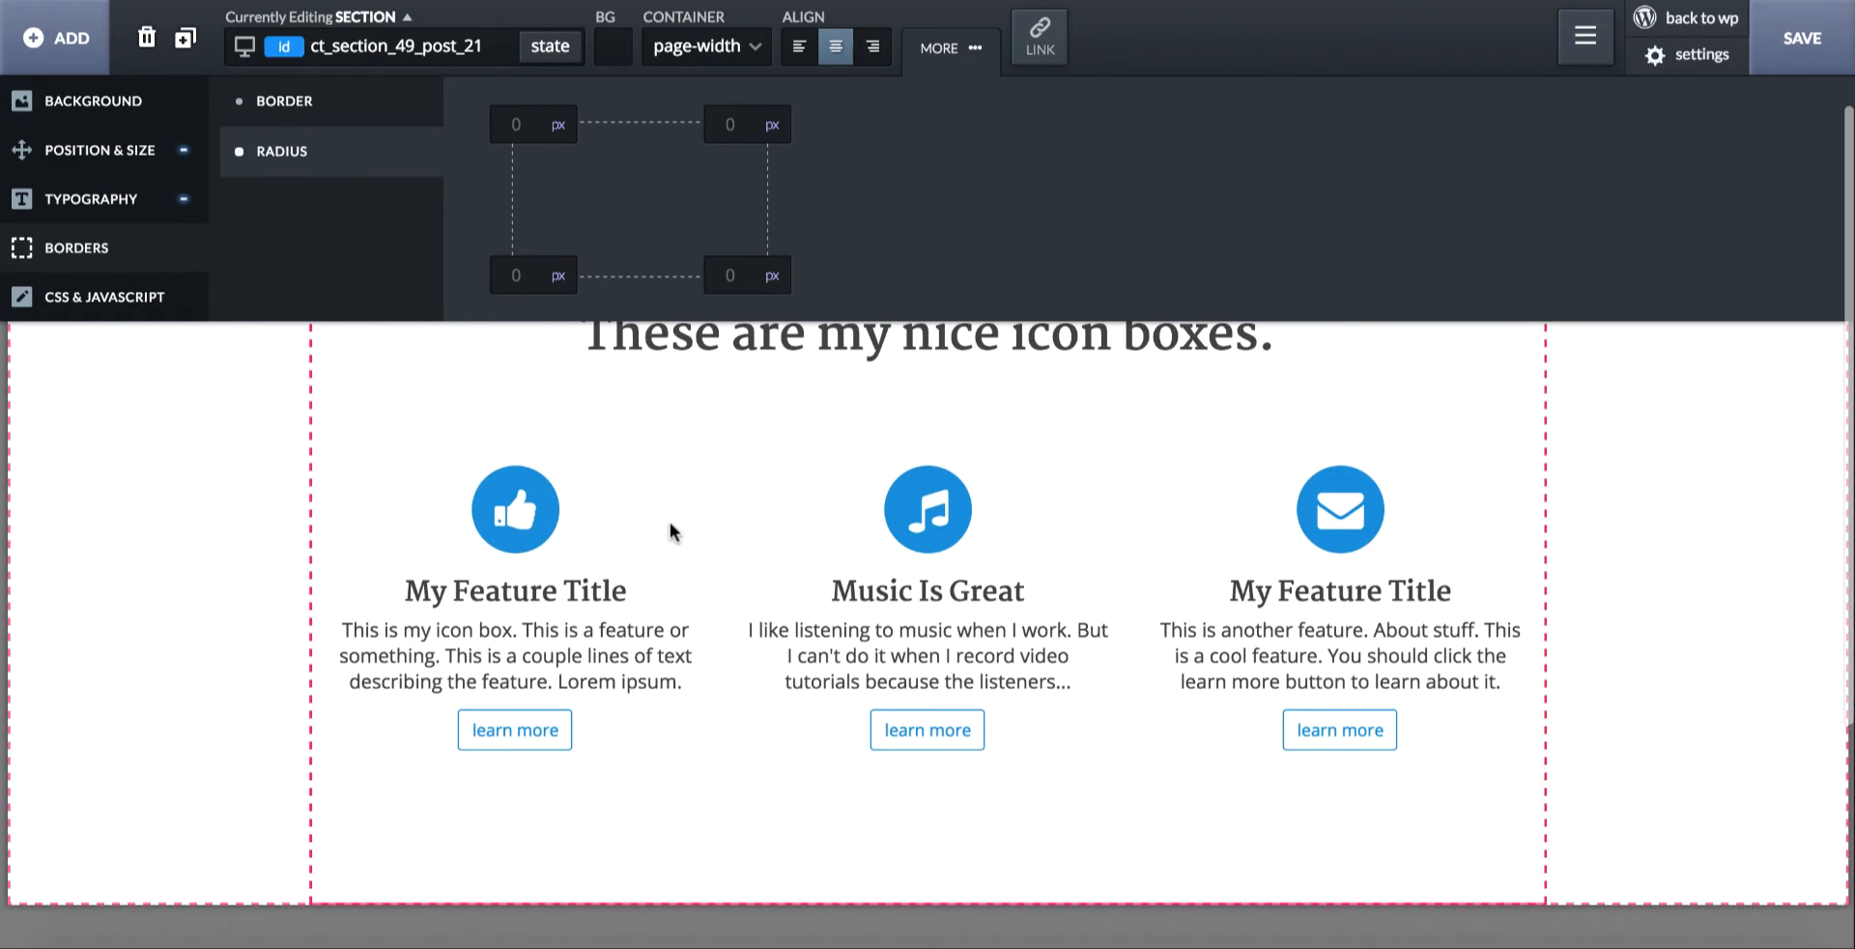
- Set the icon_wrapper padding to 25 px on all sides
left_click(548, 500)
left_click(180, 153)
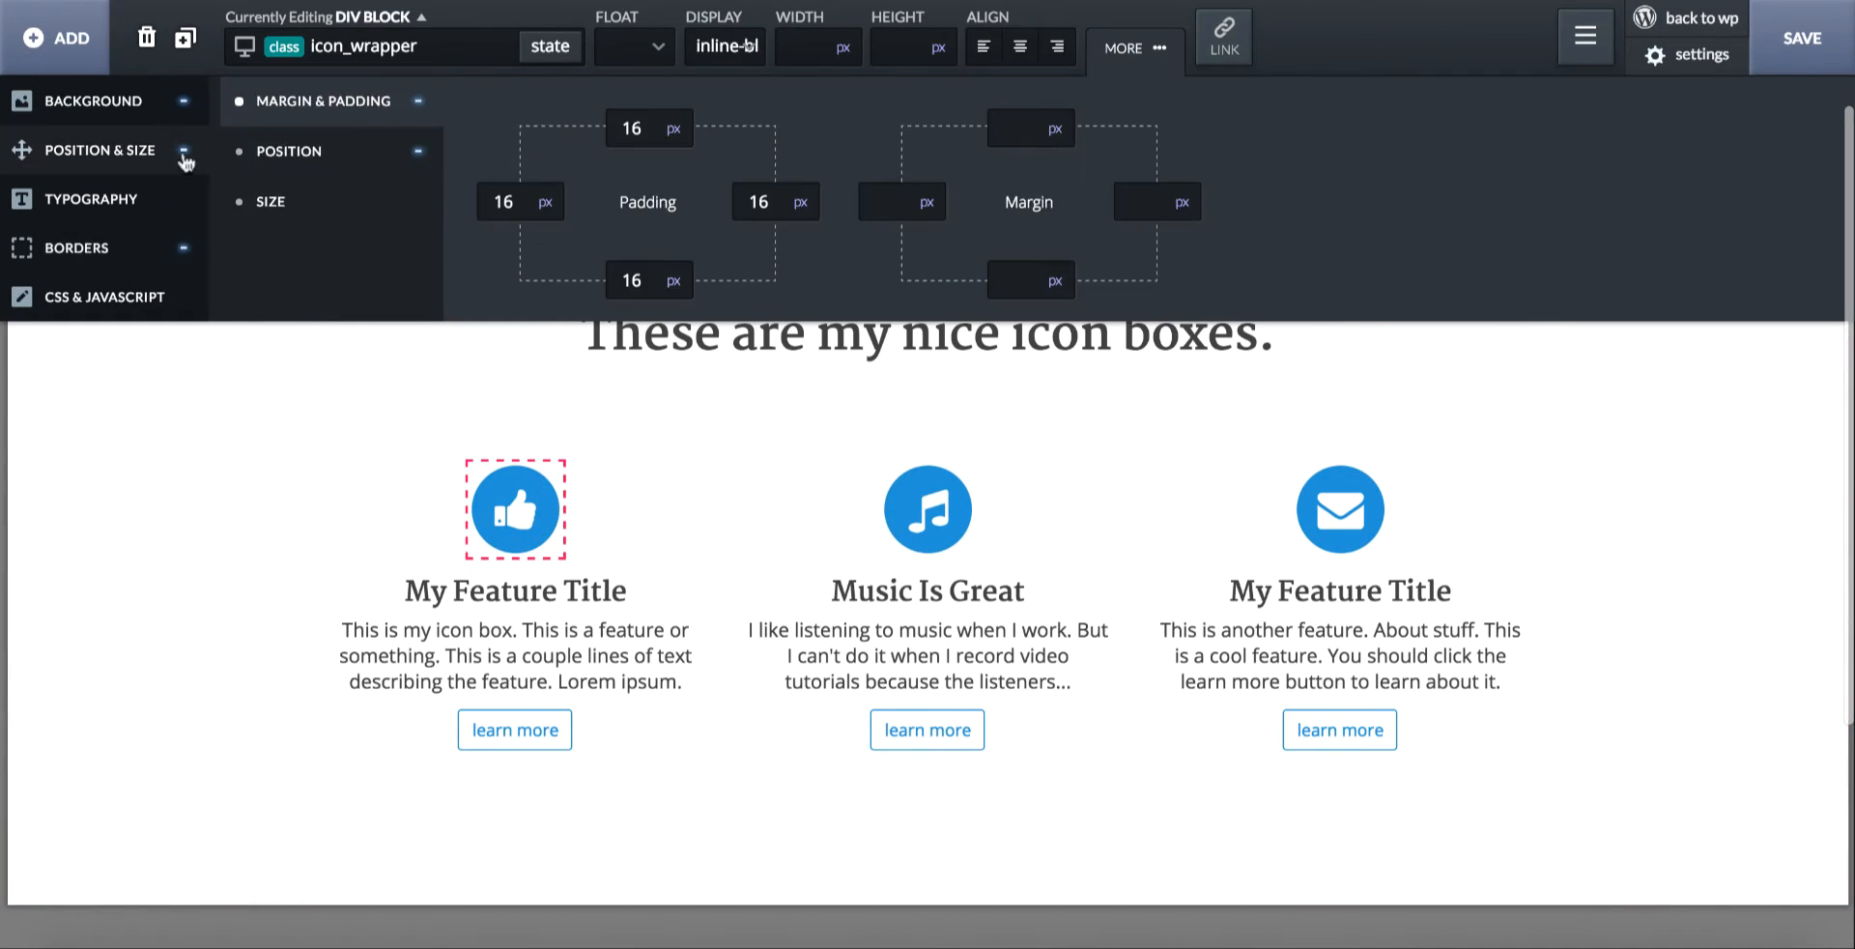
left_click(615, 124)
type("25")
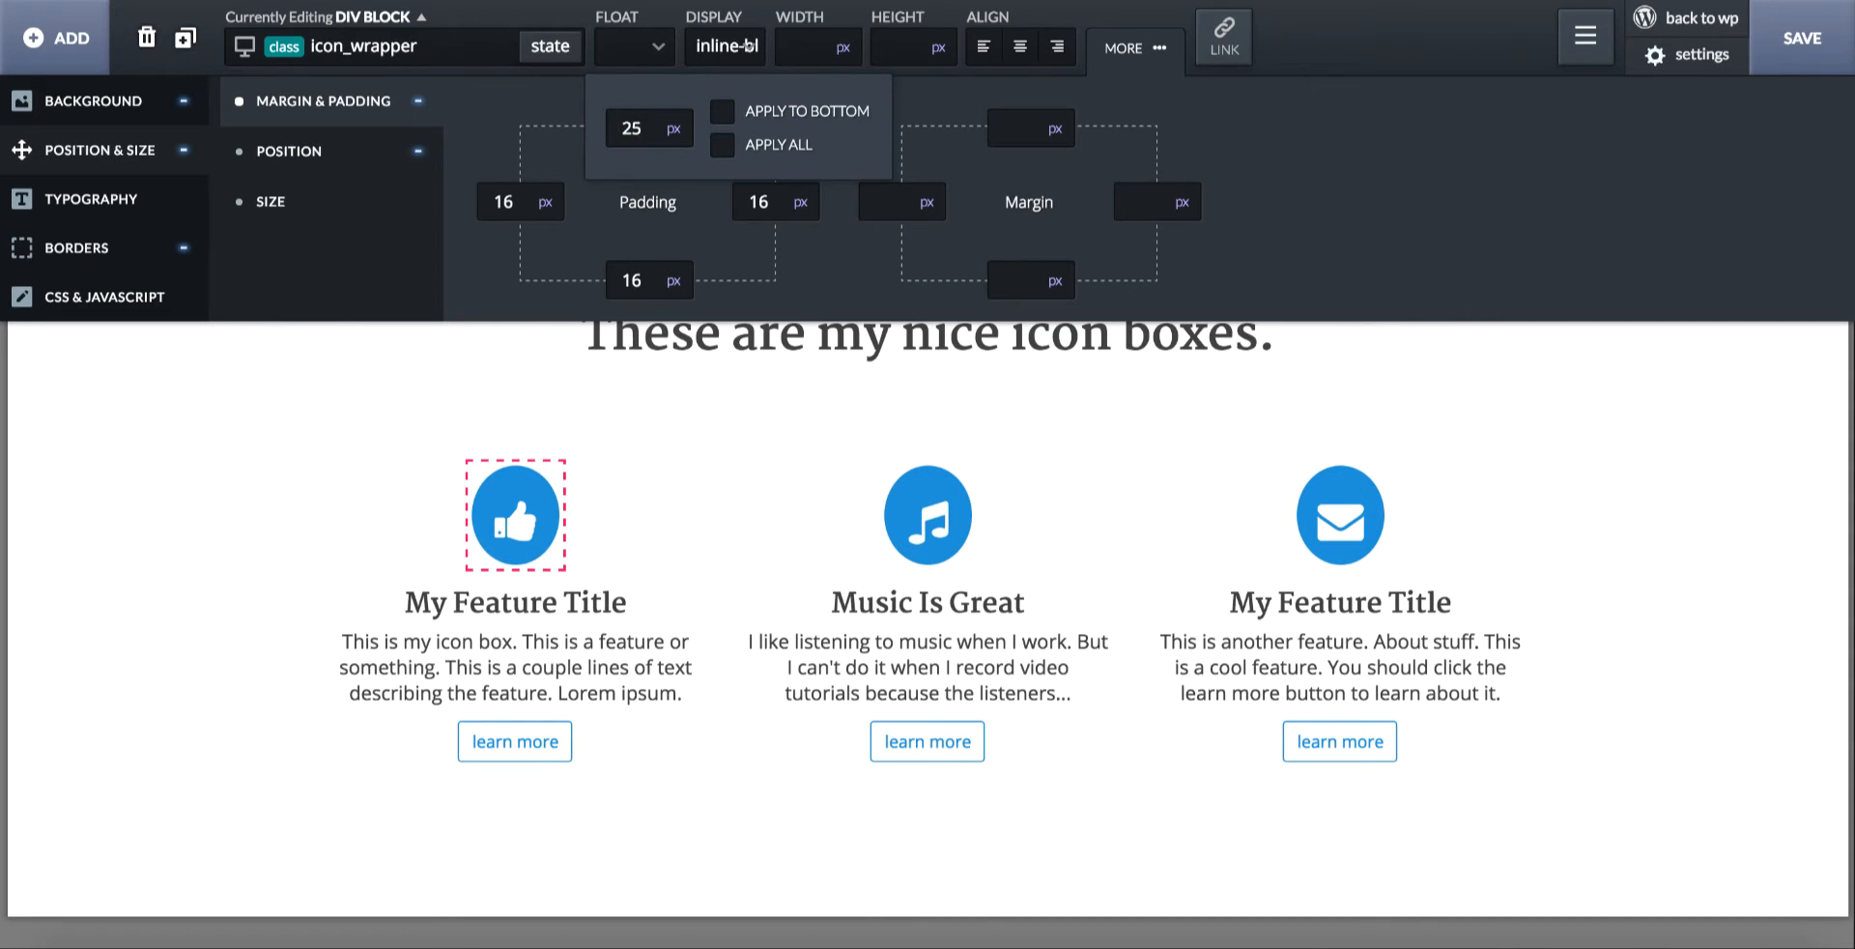
left_click(744, 145)
- Set the icon_box_icon font size to 30 px
left_click(522, 528)
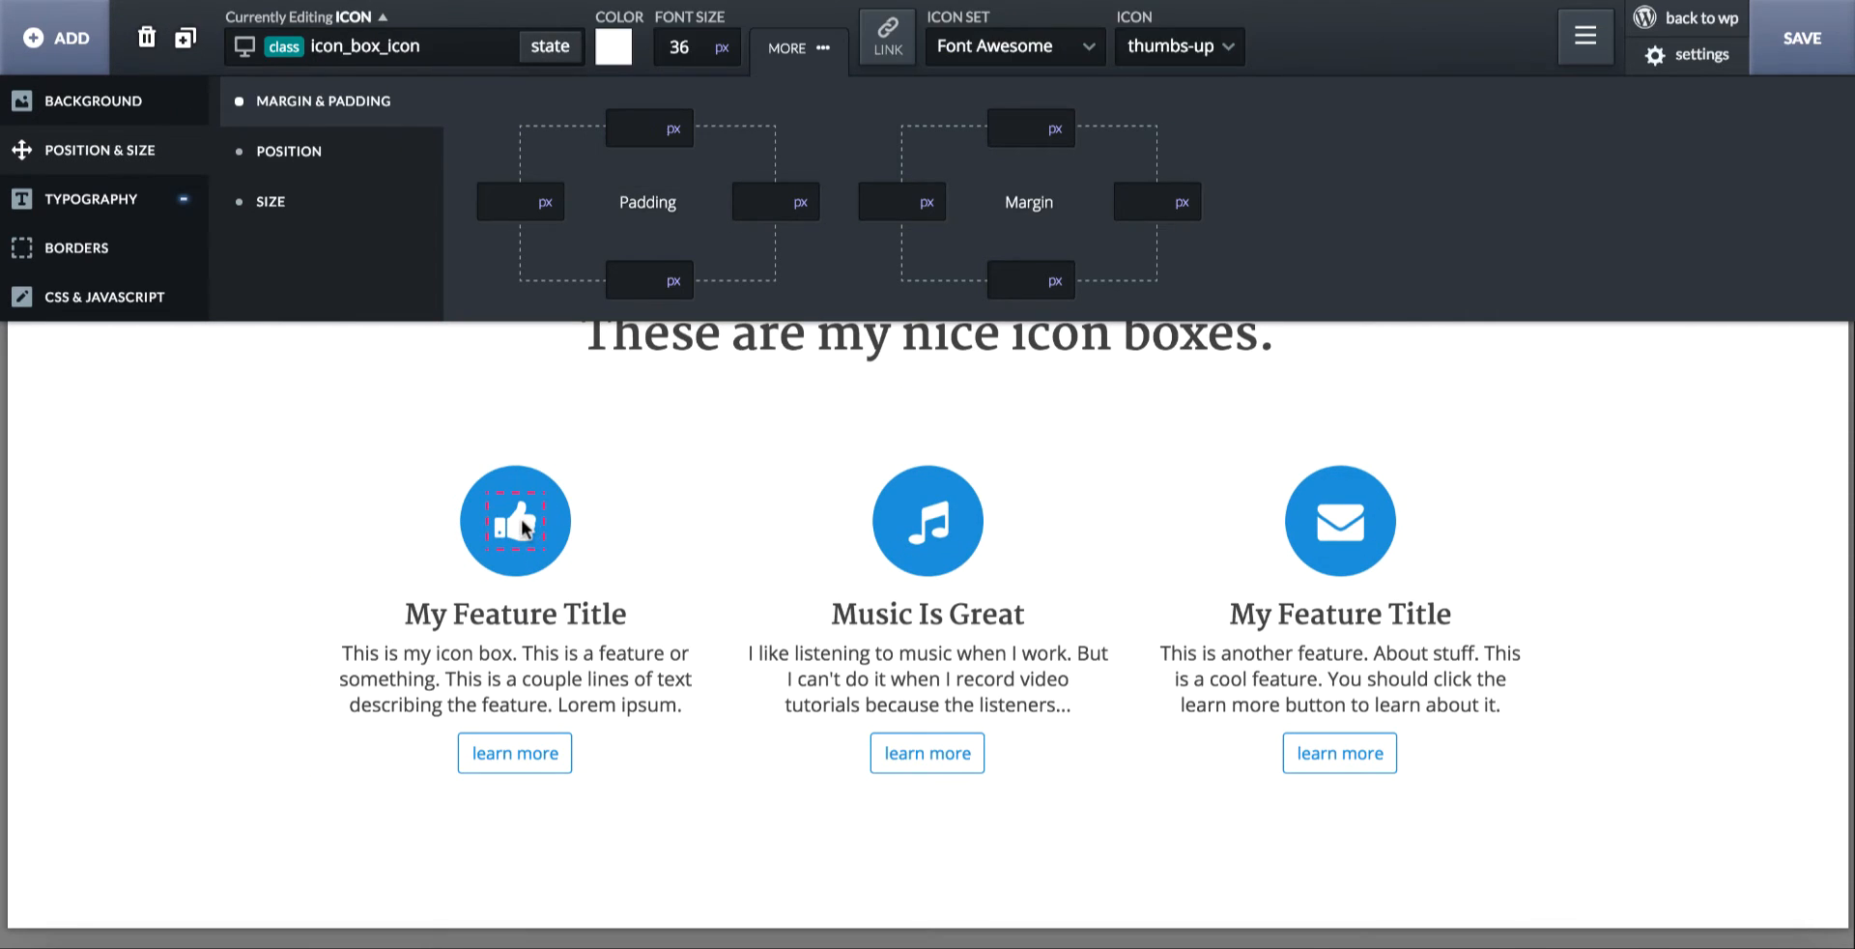
left_click(700, 53)
type("30")
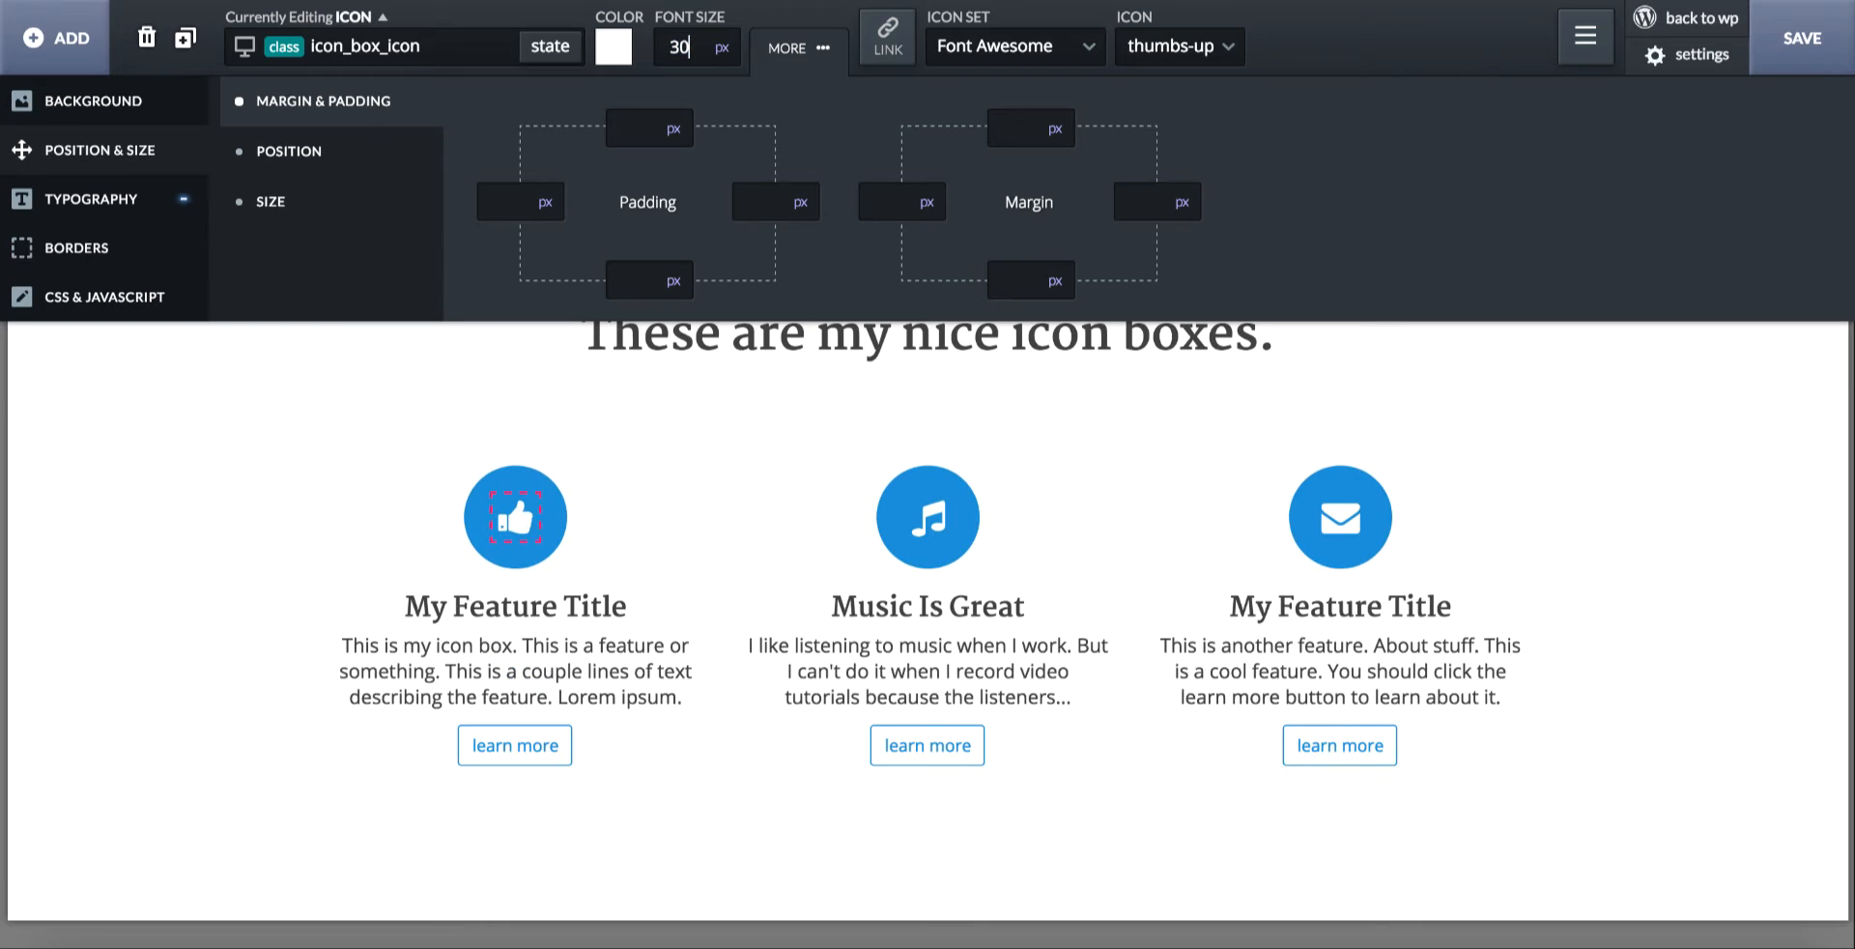
left_click(703, 503)
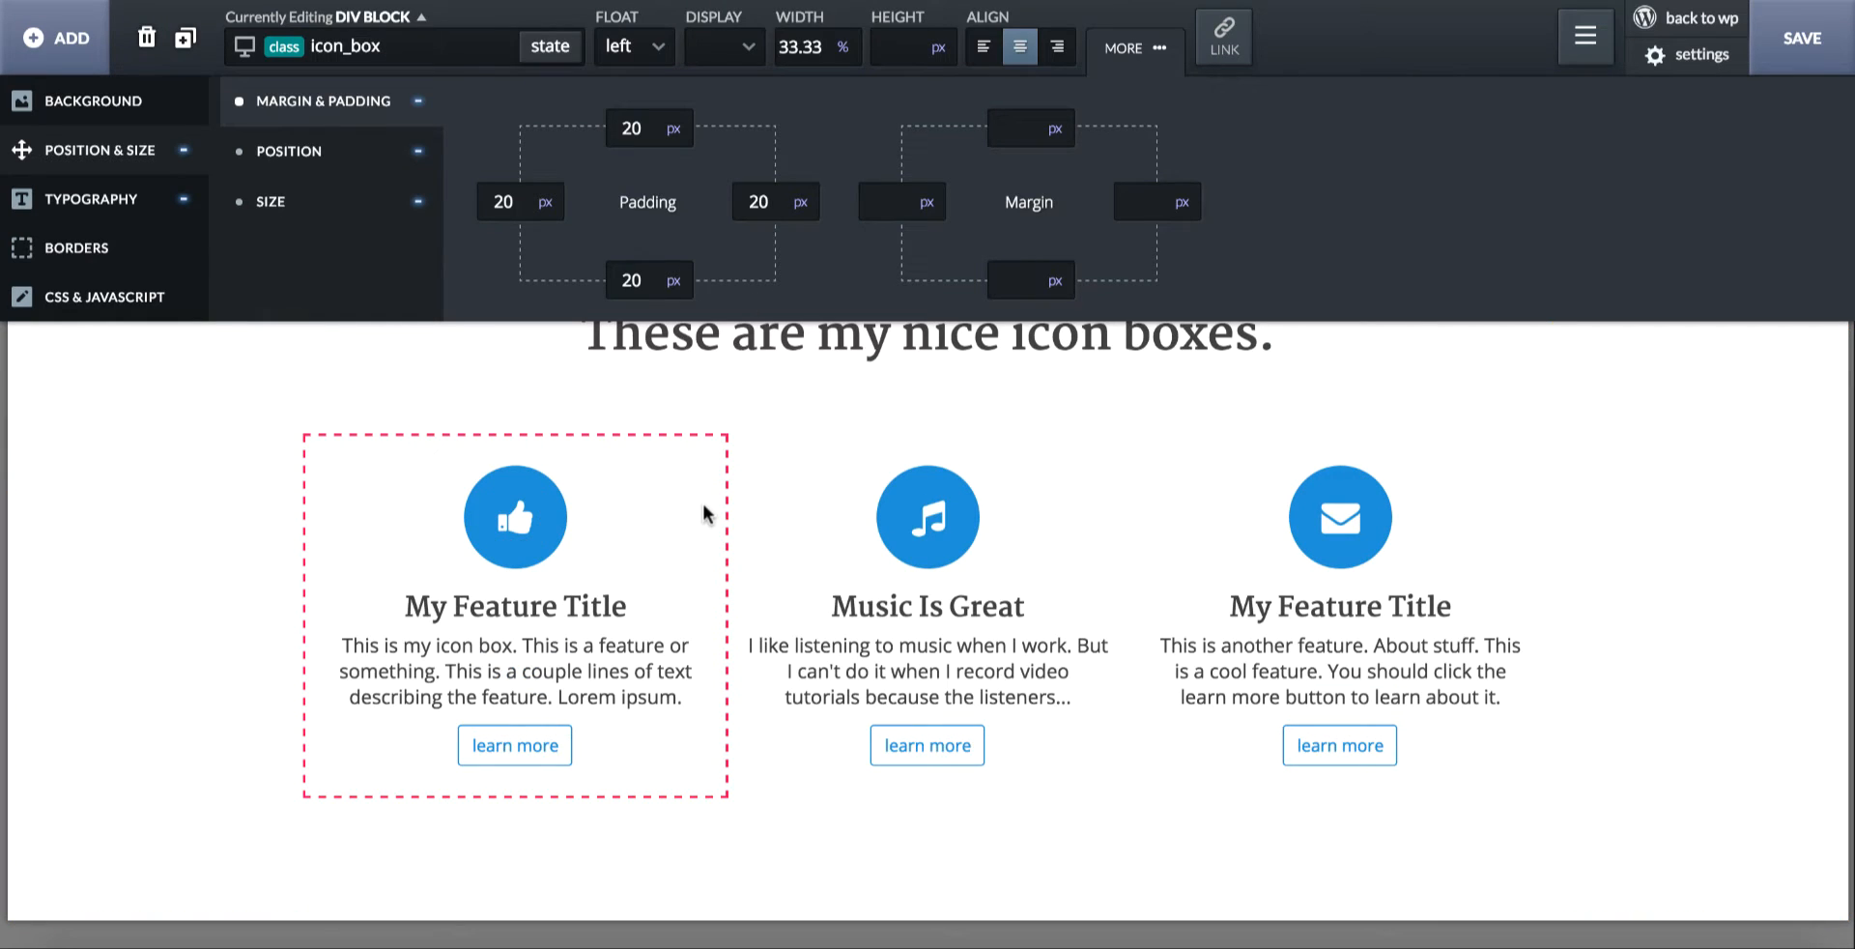
left_click(688, 581)
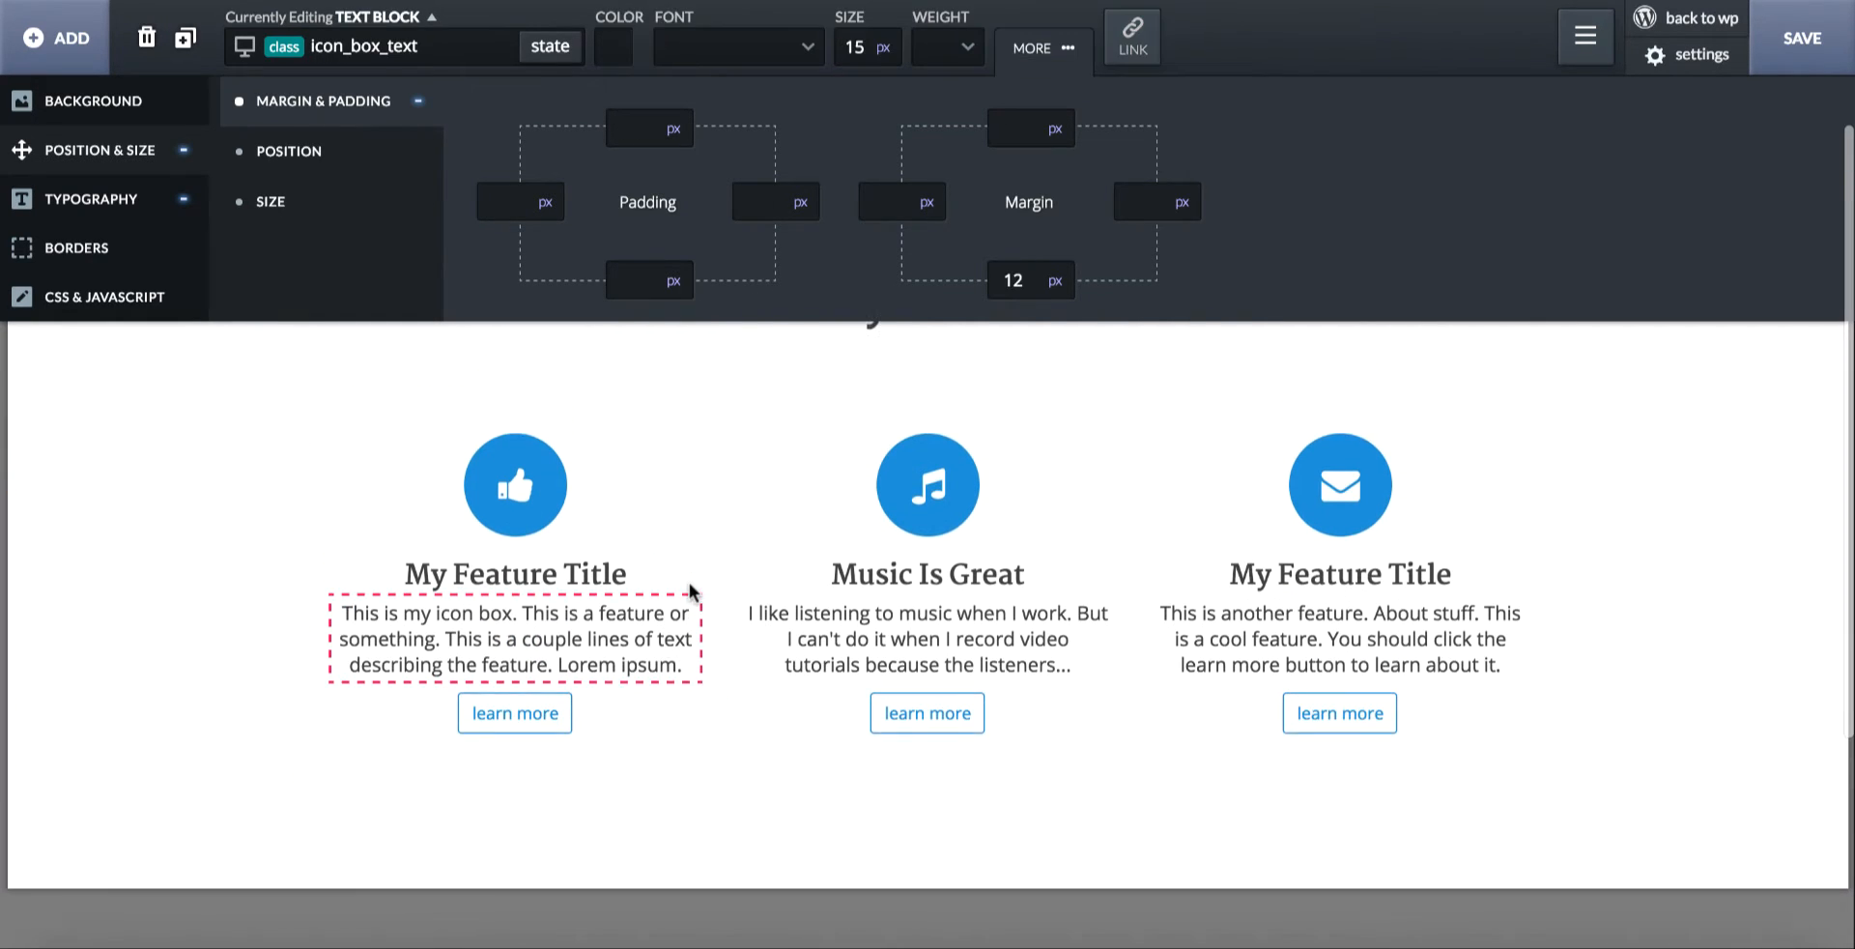
left_click(690, 478)
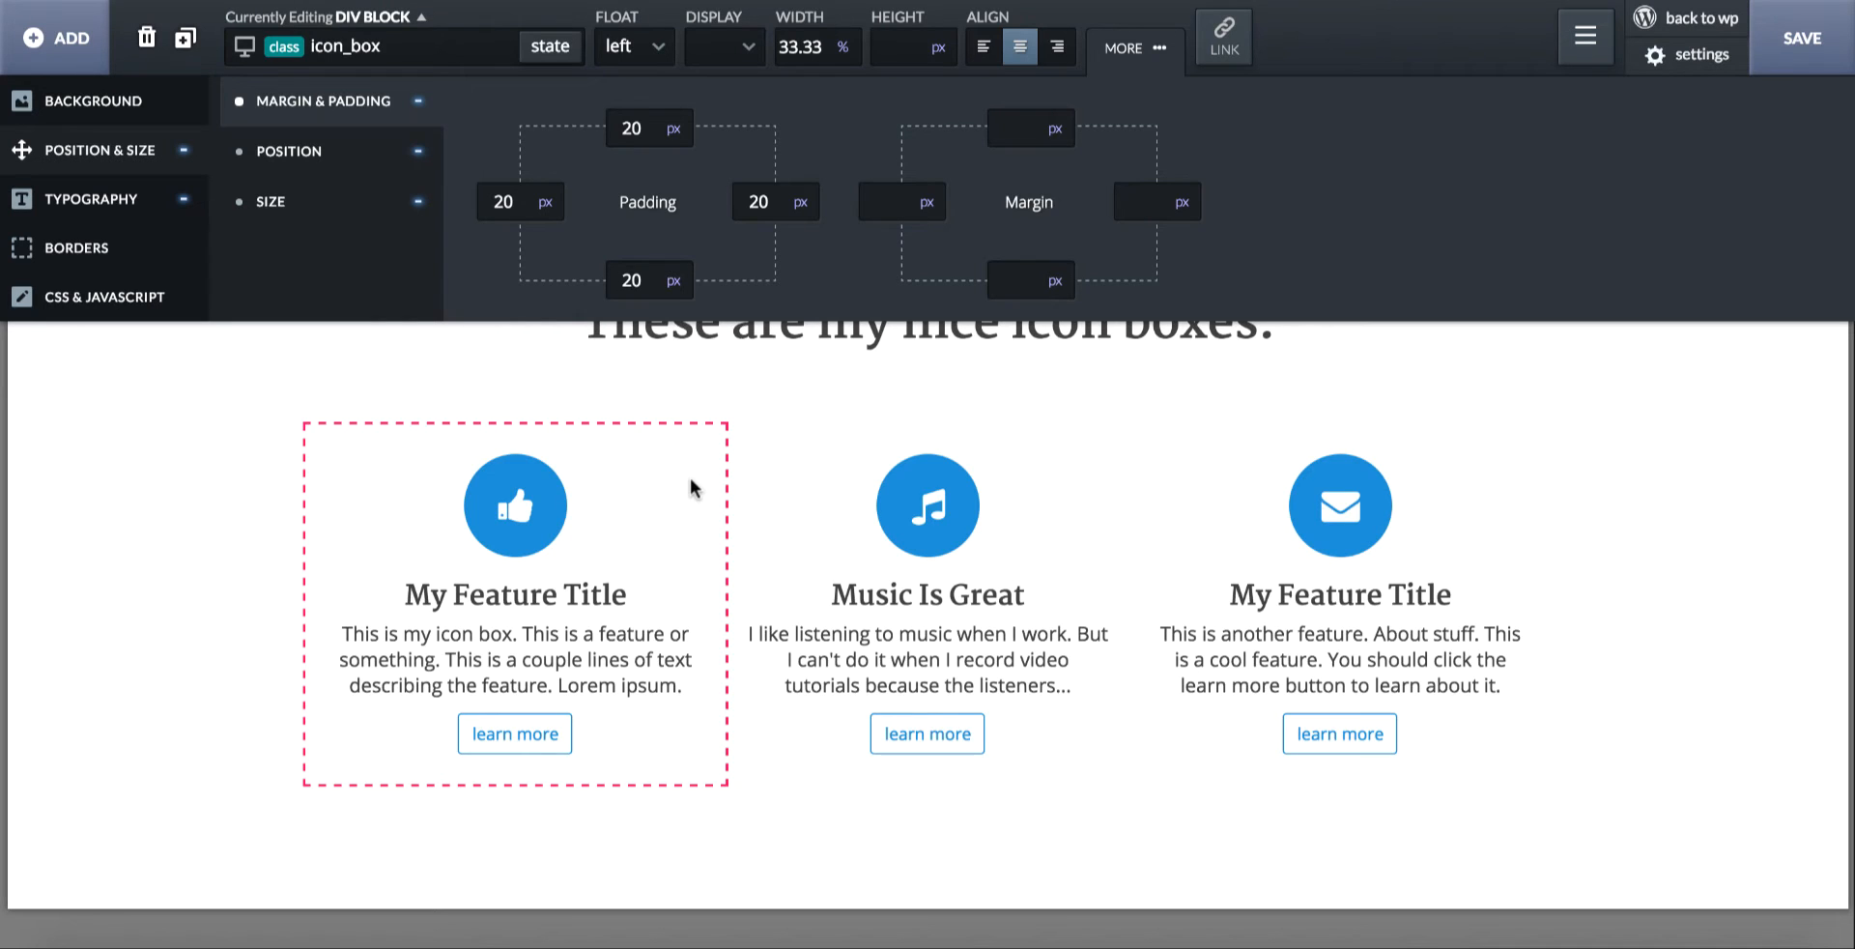
scroll(690, 477, "up", 1)
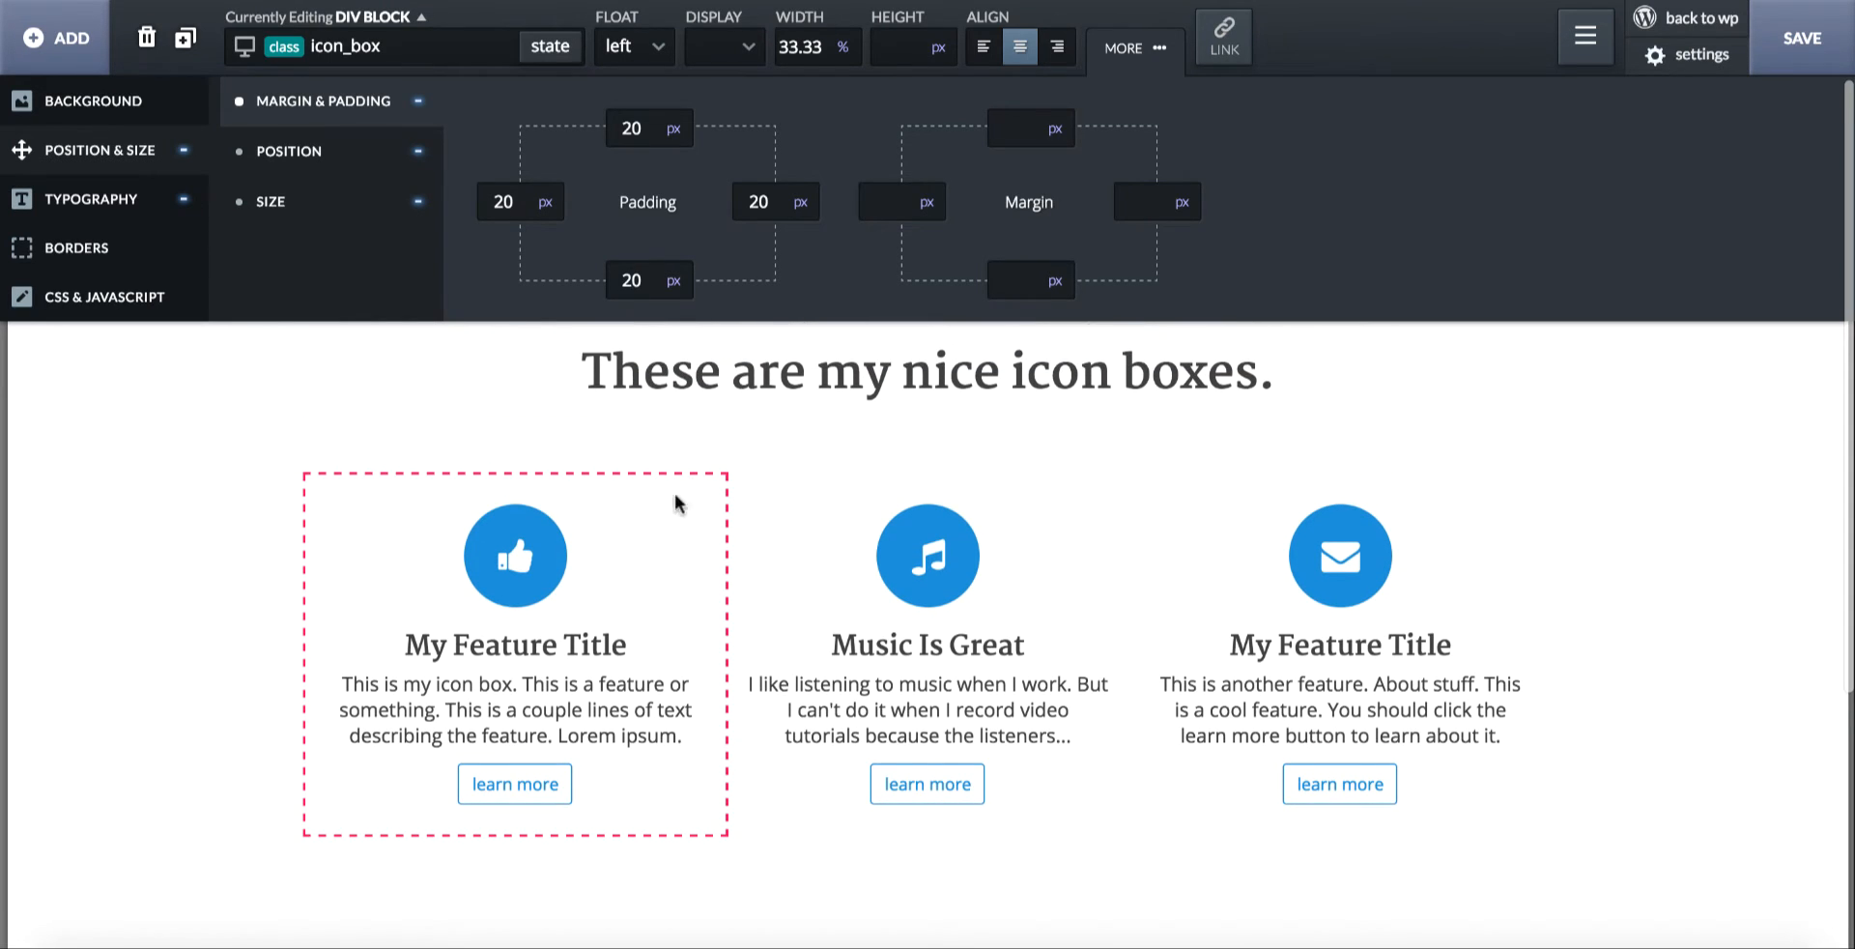
- Set the section's background to light grey, rgba(240,240,240,1.0)
left_click(213, 499)
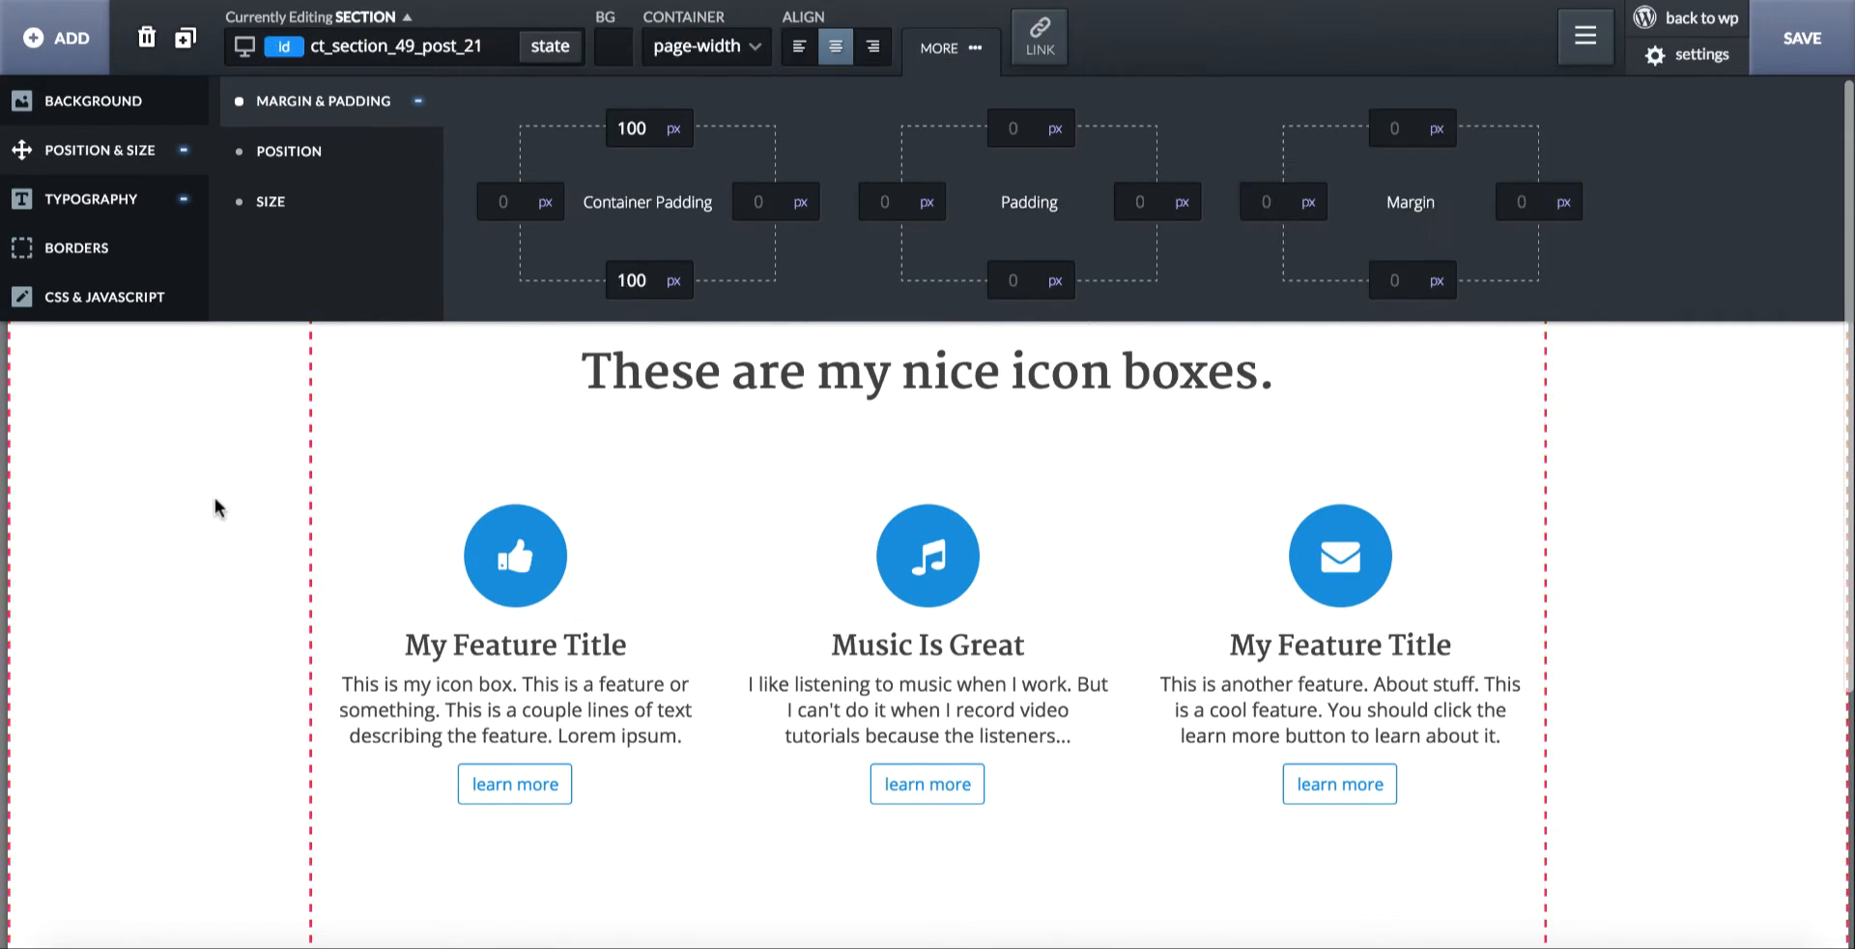
left_click(618, 50)
mouse_move(611, 125)
left_mouse_down()
mouse_move(587, 113)
mouse_move(585, 130)
left_mouse_up()
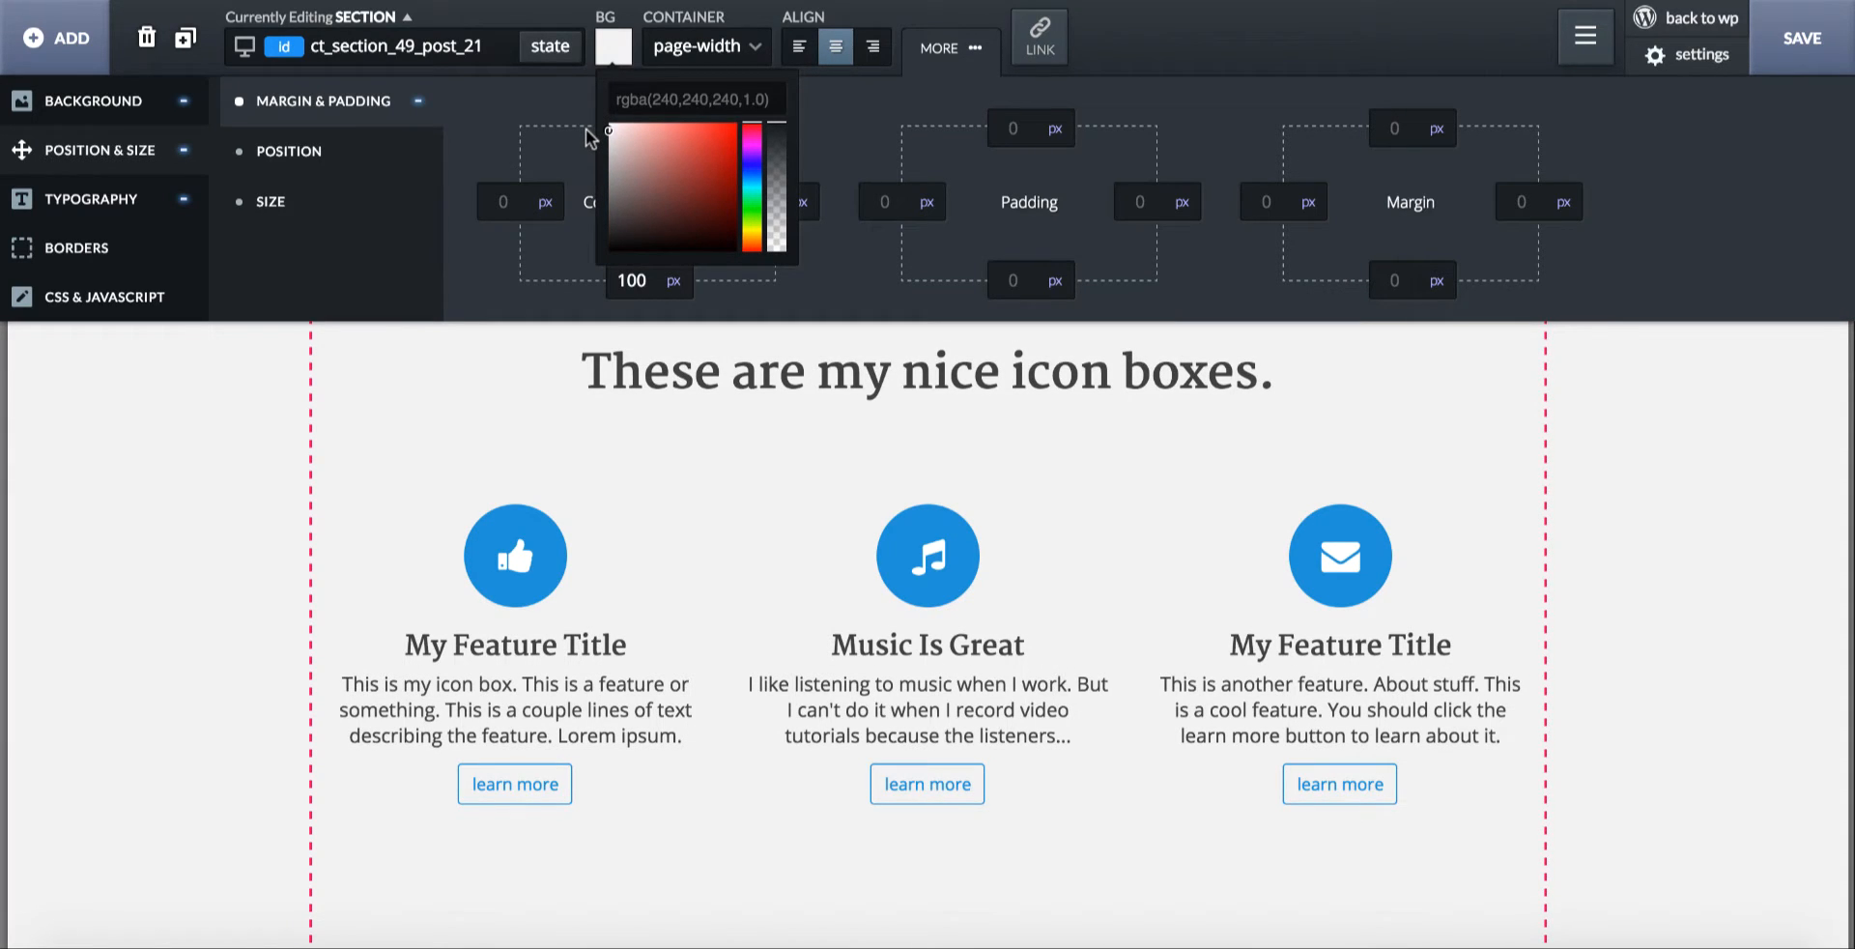
- Give the icon_box class a white background, rgba(255,255,255,1.0)
left_click(692, 570)
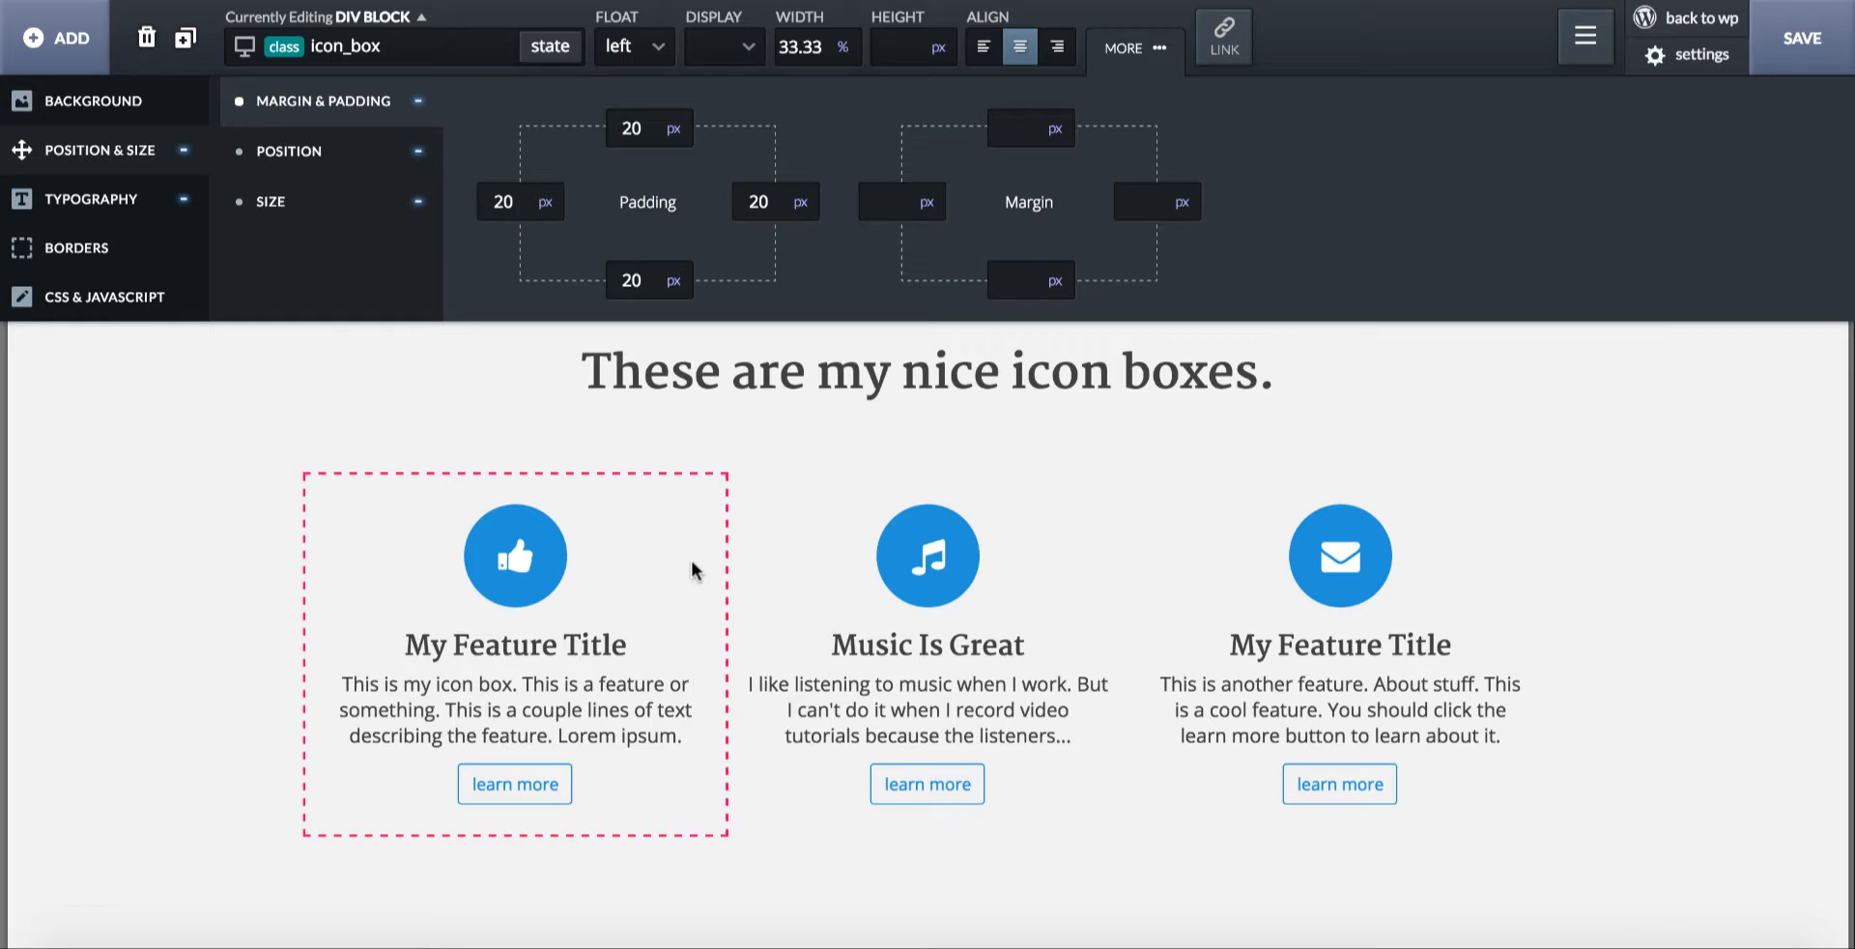
left_click(21, 101)
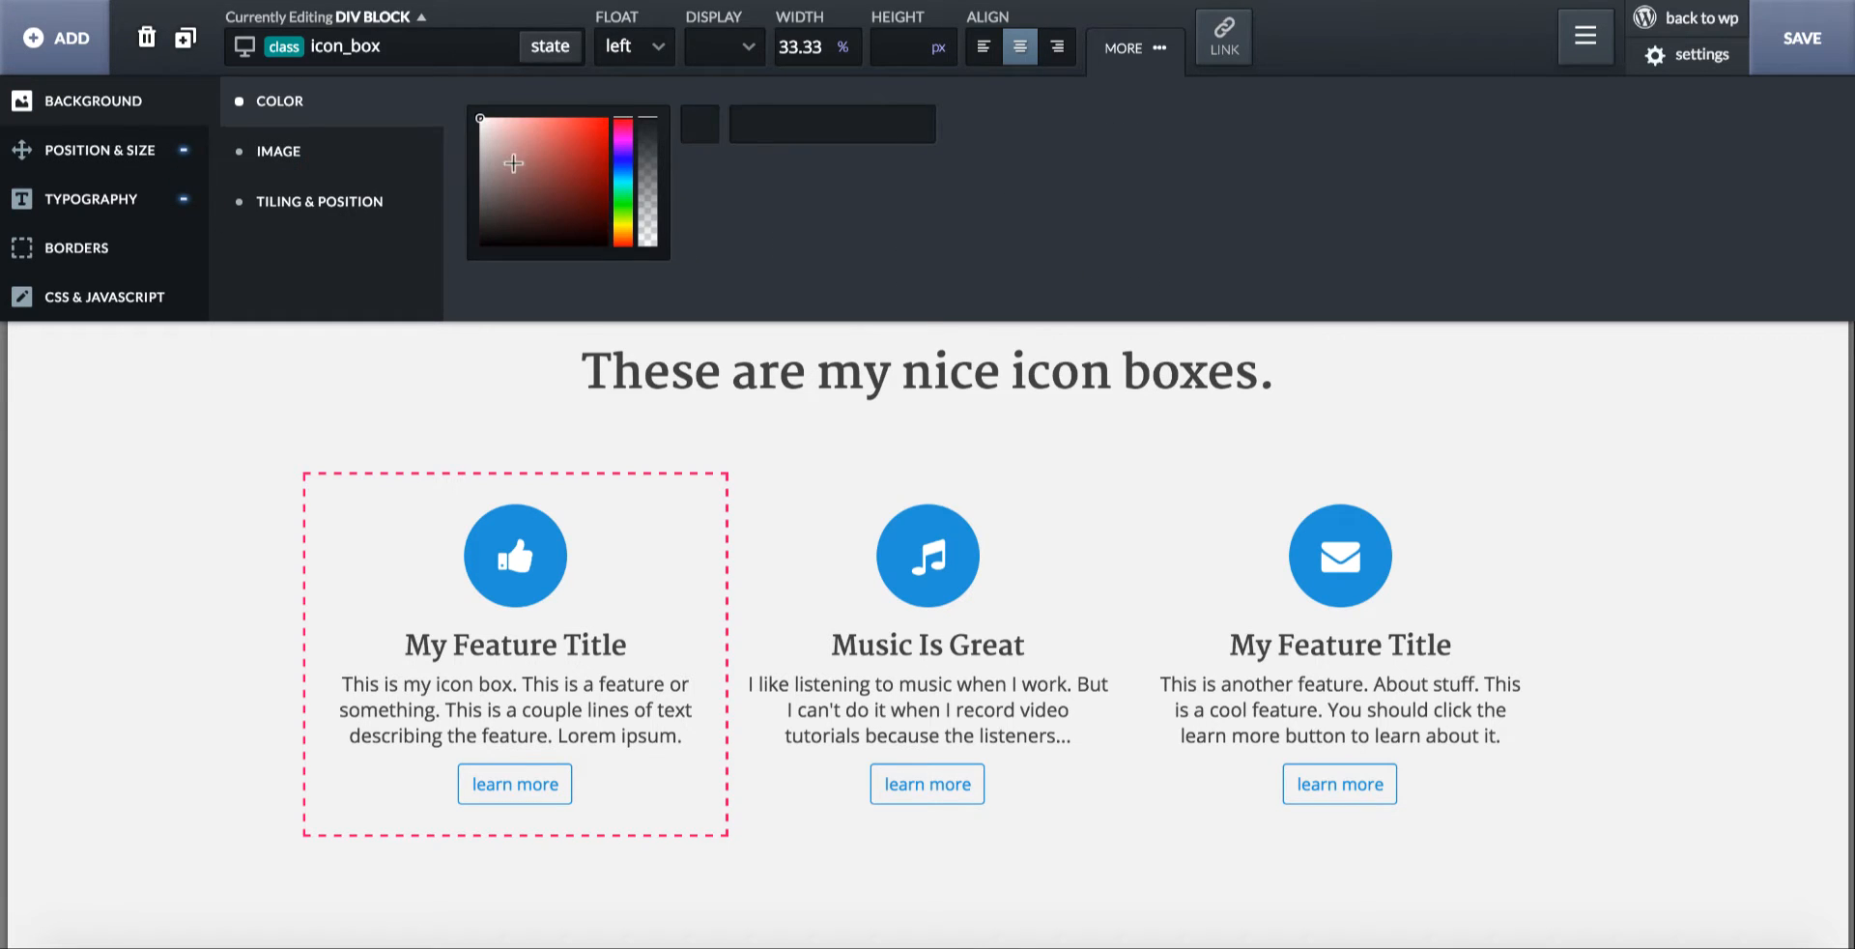
left_click(481, 118)
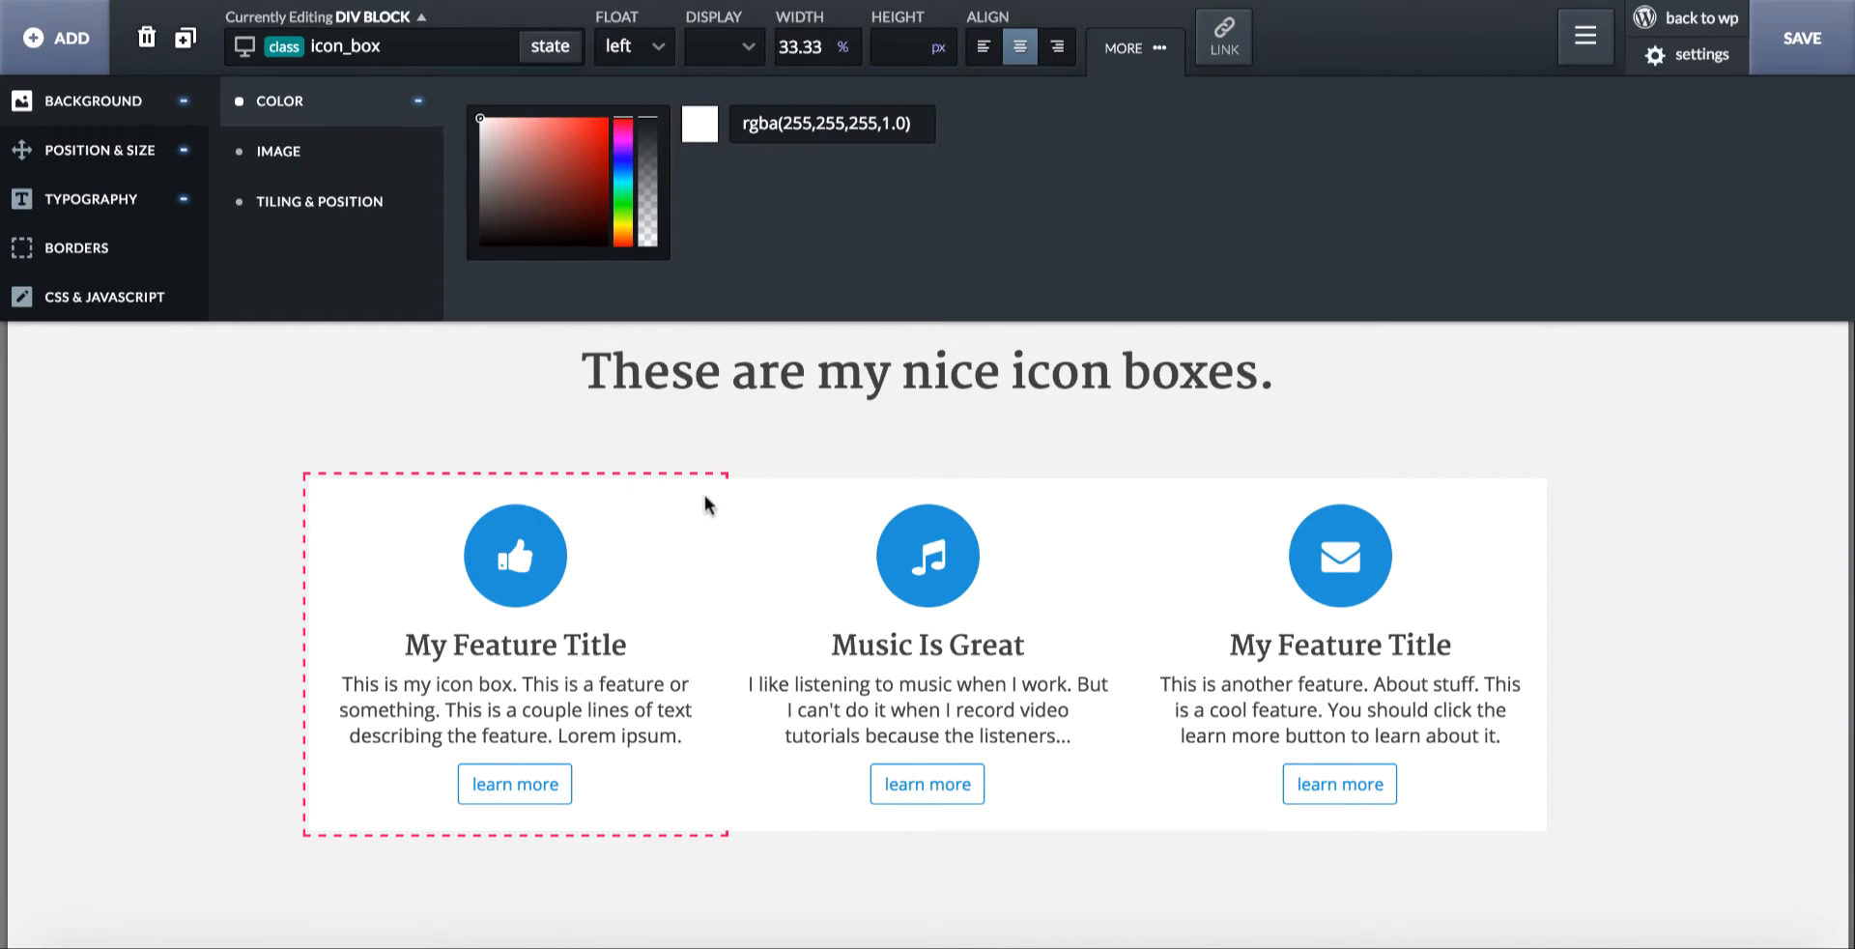
- Set the icon_box margin to 20 px on all sides
left_click(154, 169)
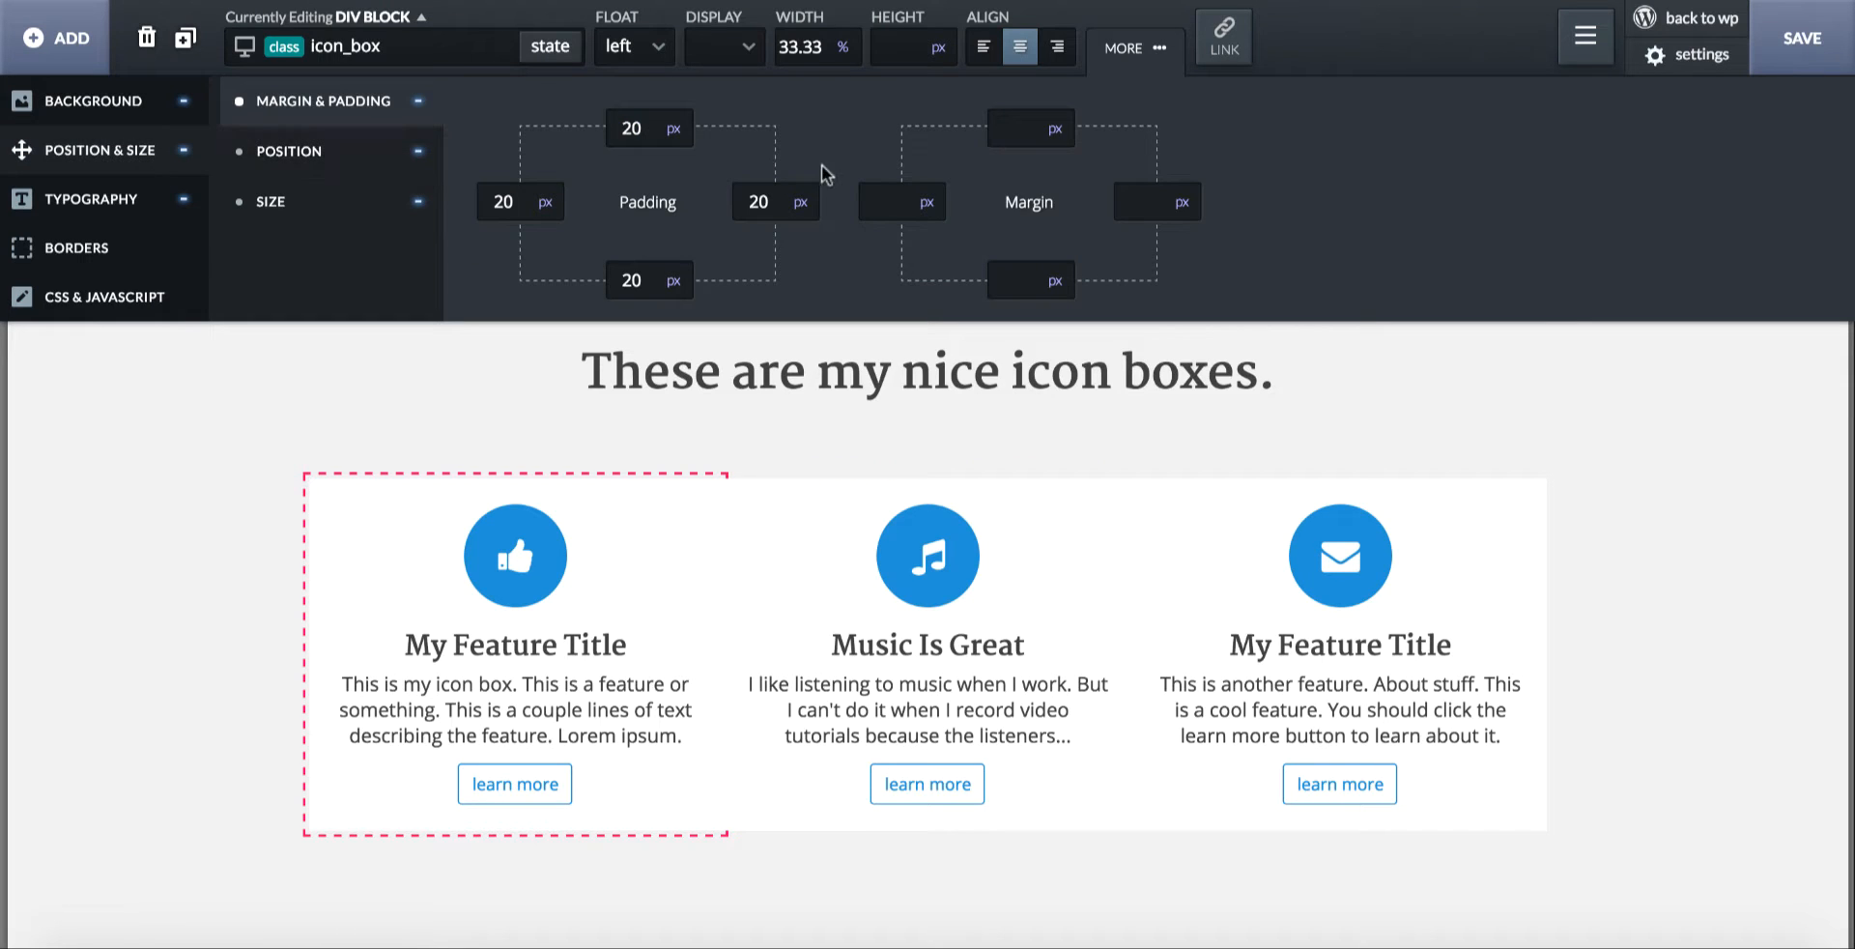
left_click(885, 201)
type("20")
left_click(1059, 226)
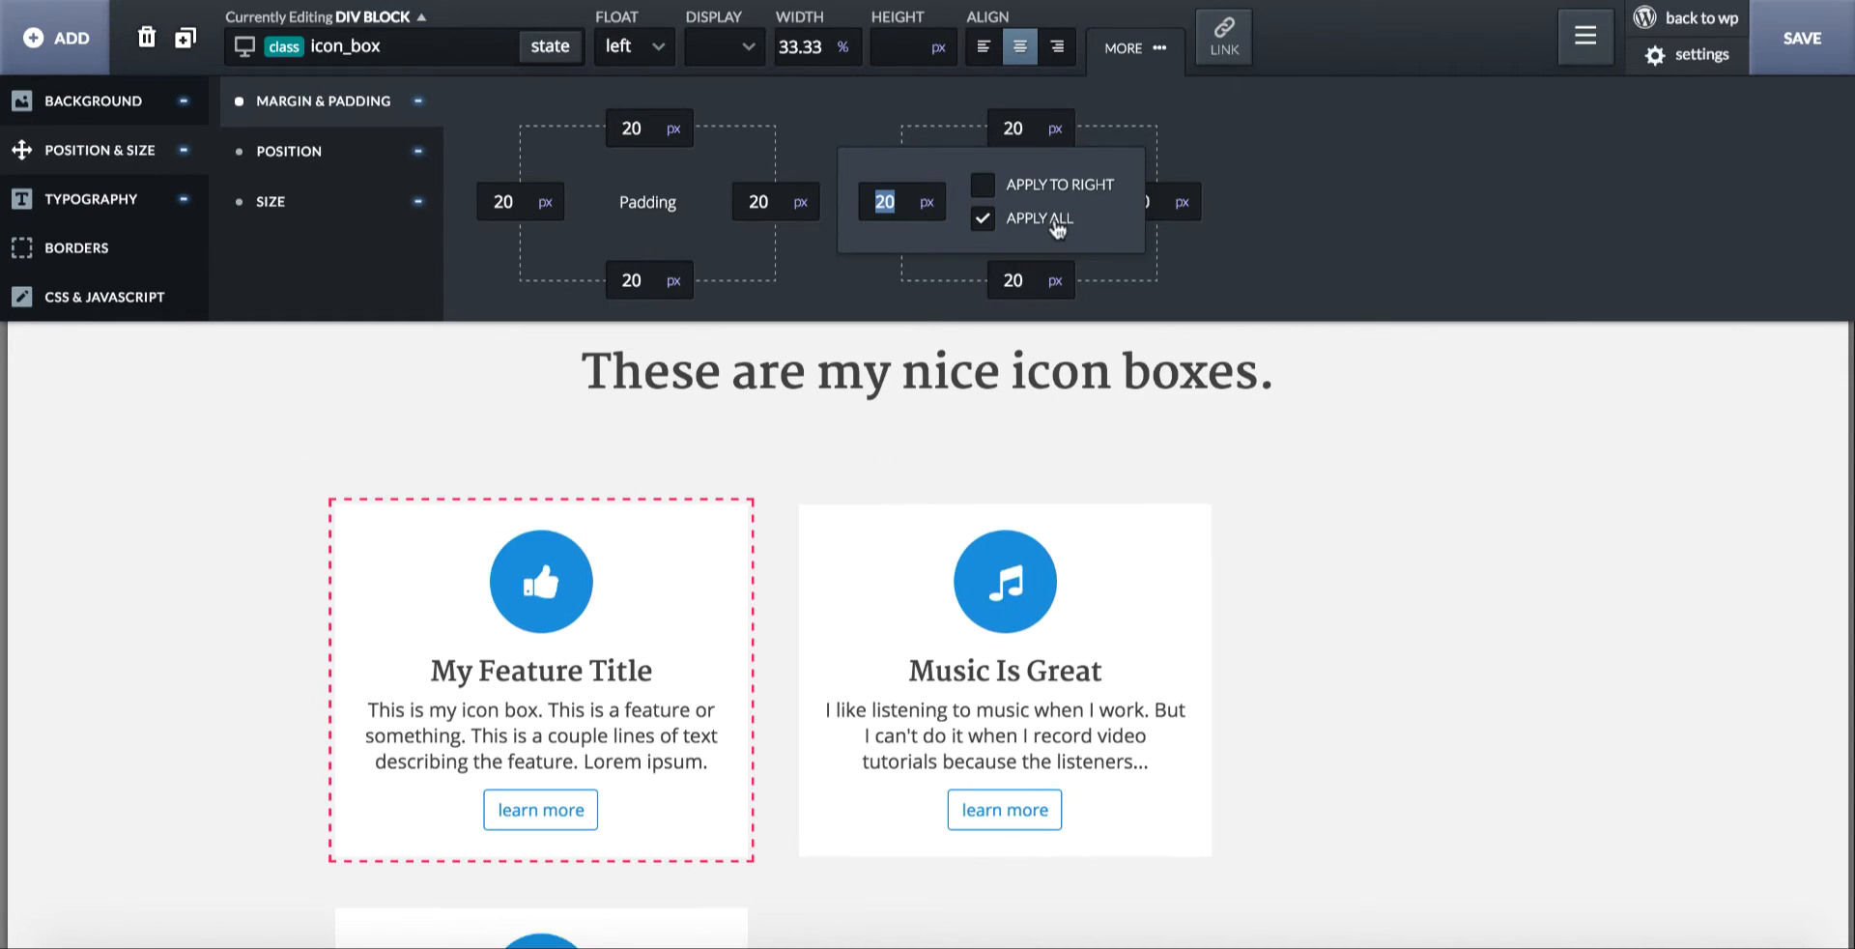
- Clear the percentage width of the icon_box class
scroll(965, 442, "down", 1)
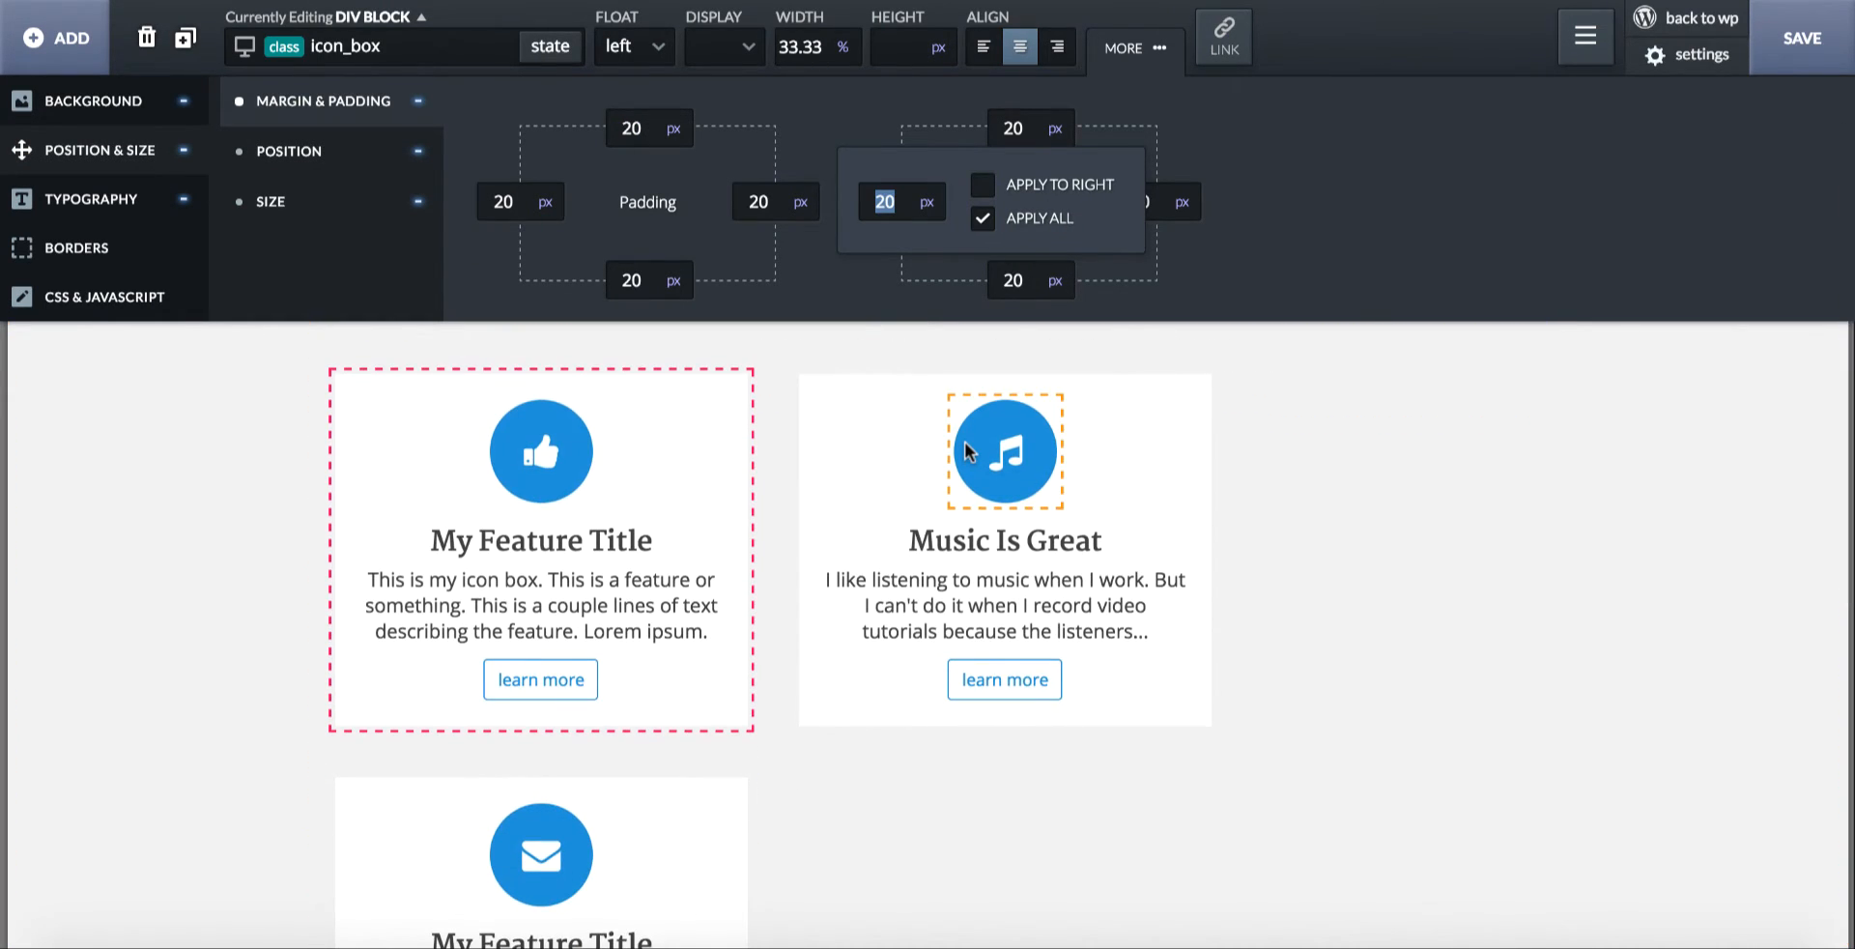
scroll(965, 443, "down", 1)
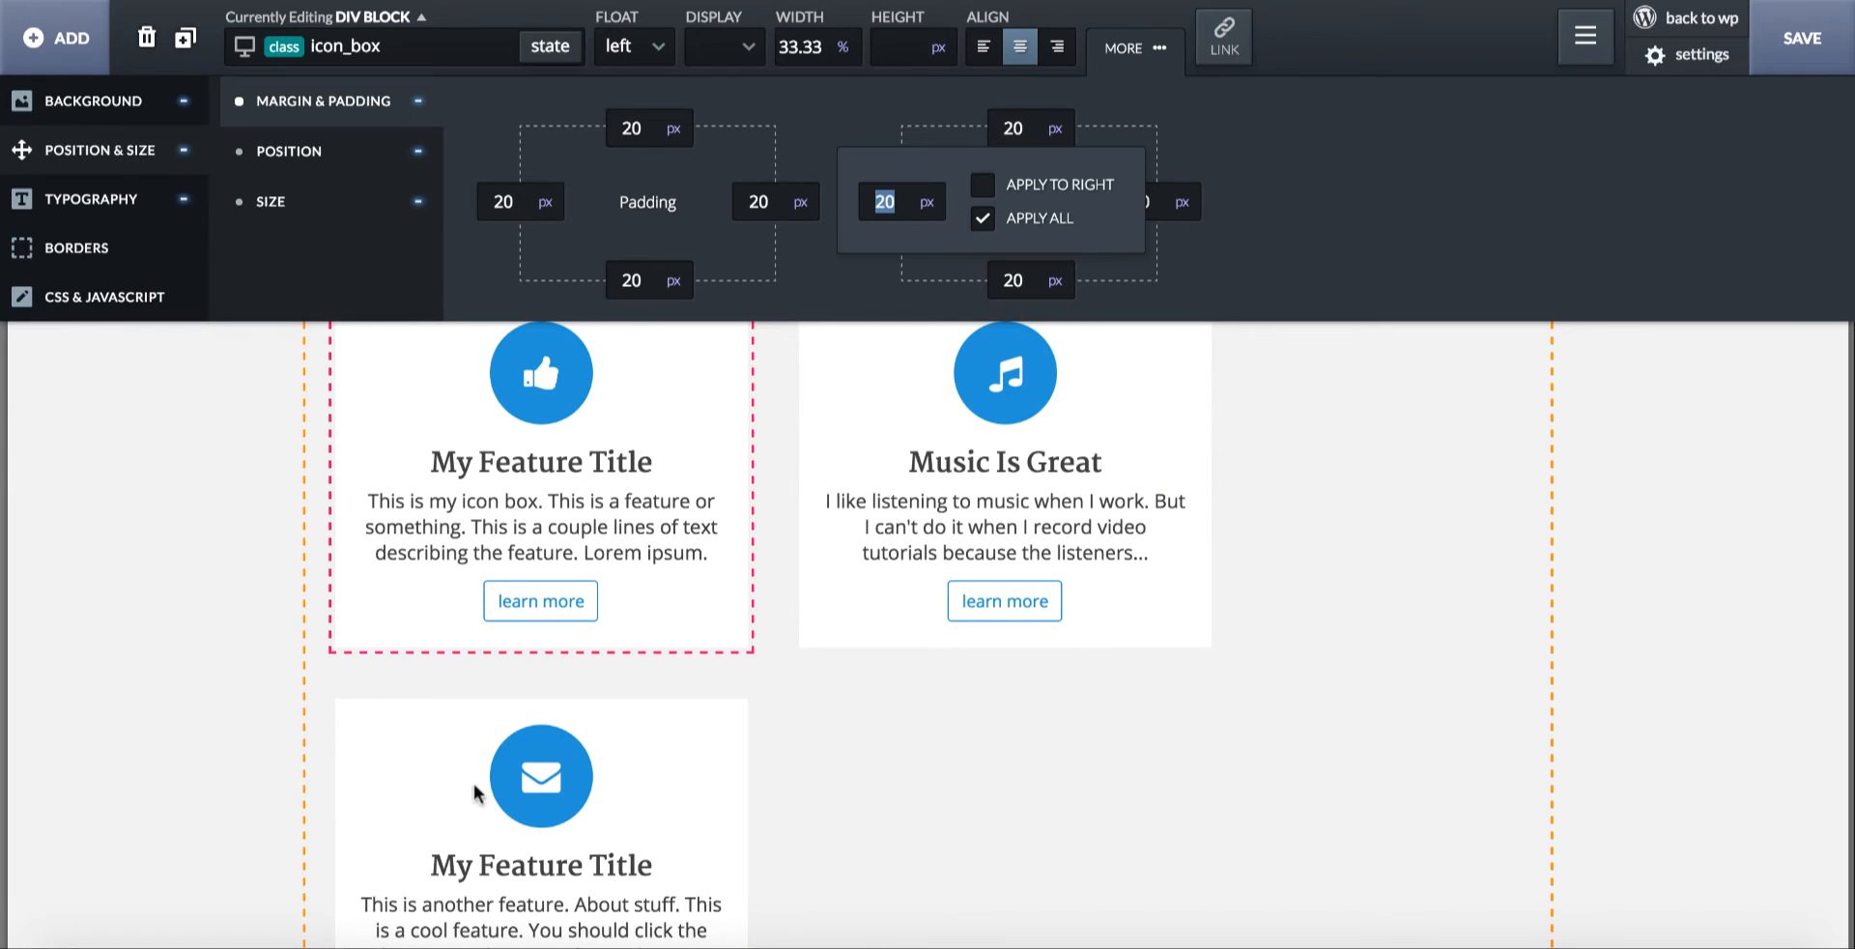
double_click(800, 46)
key("BackSpace")
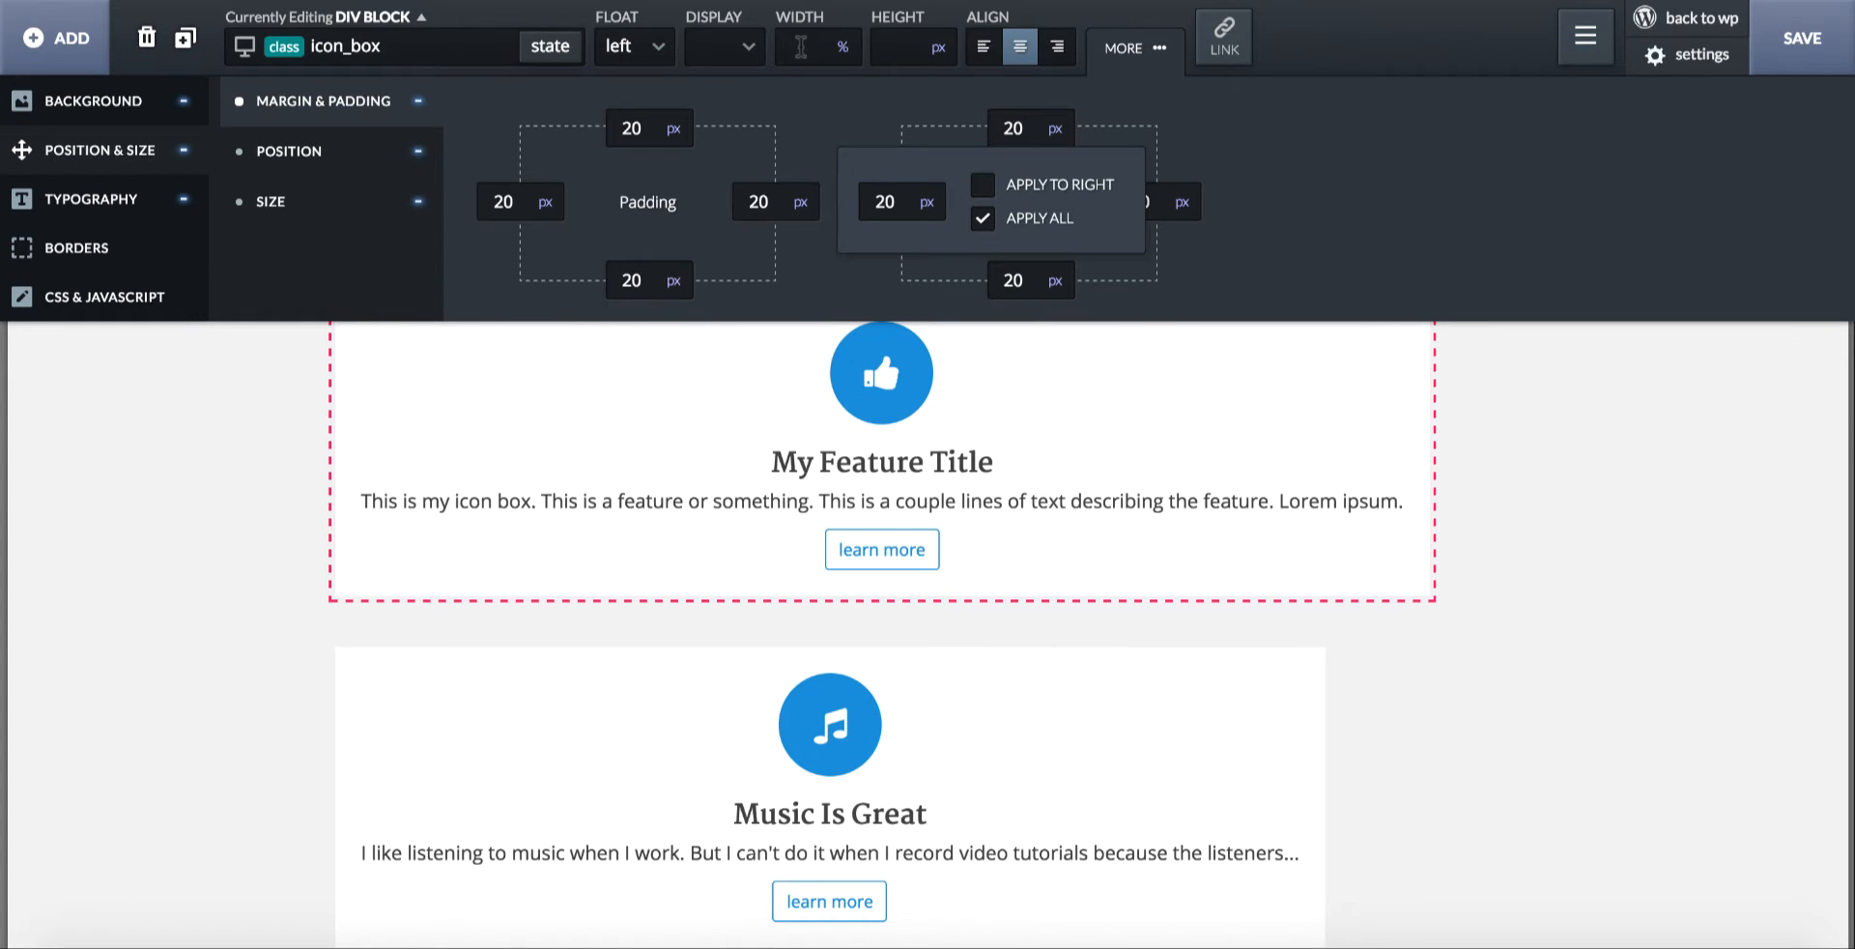
- Add the custom CSS rule width: calc(33.33% - 20px - 20px); to the icon_box class
left_click(150, 297)
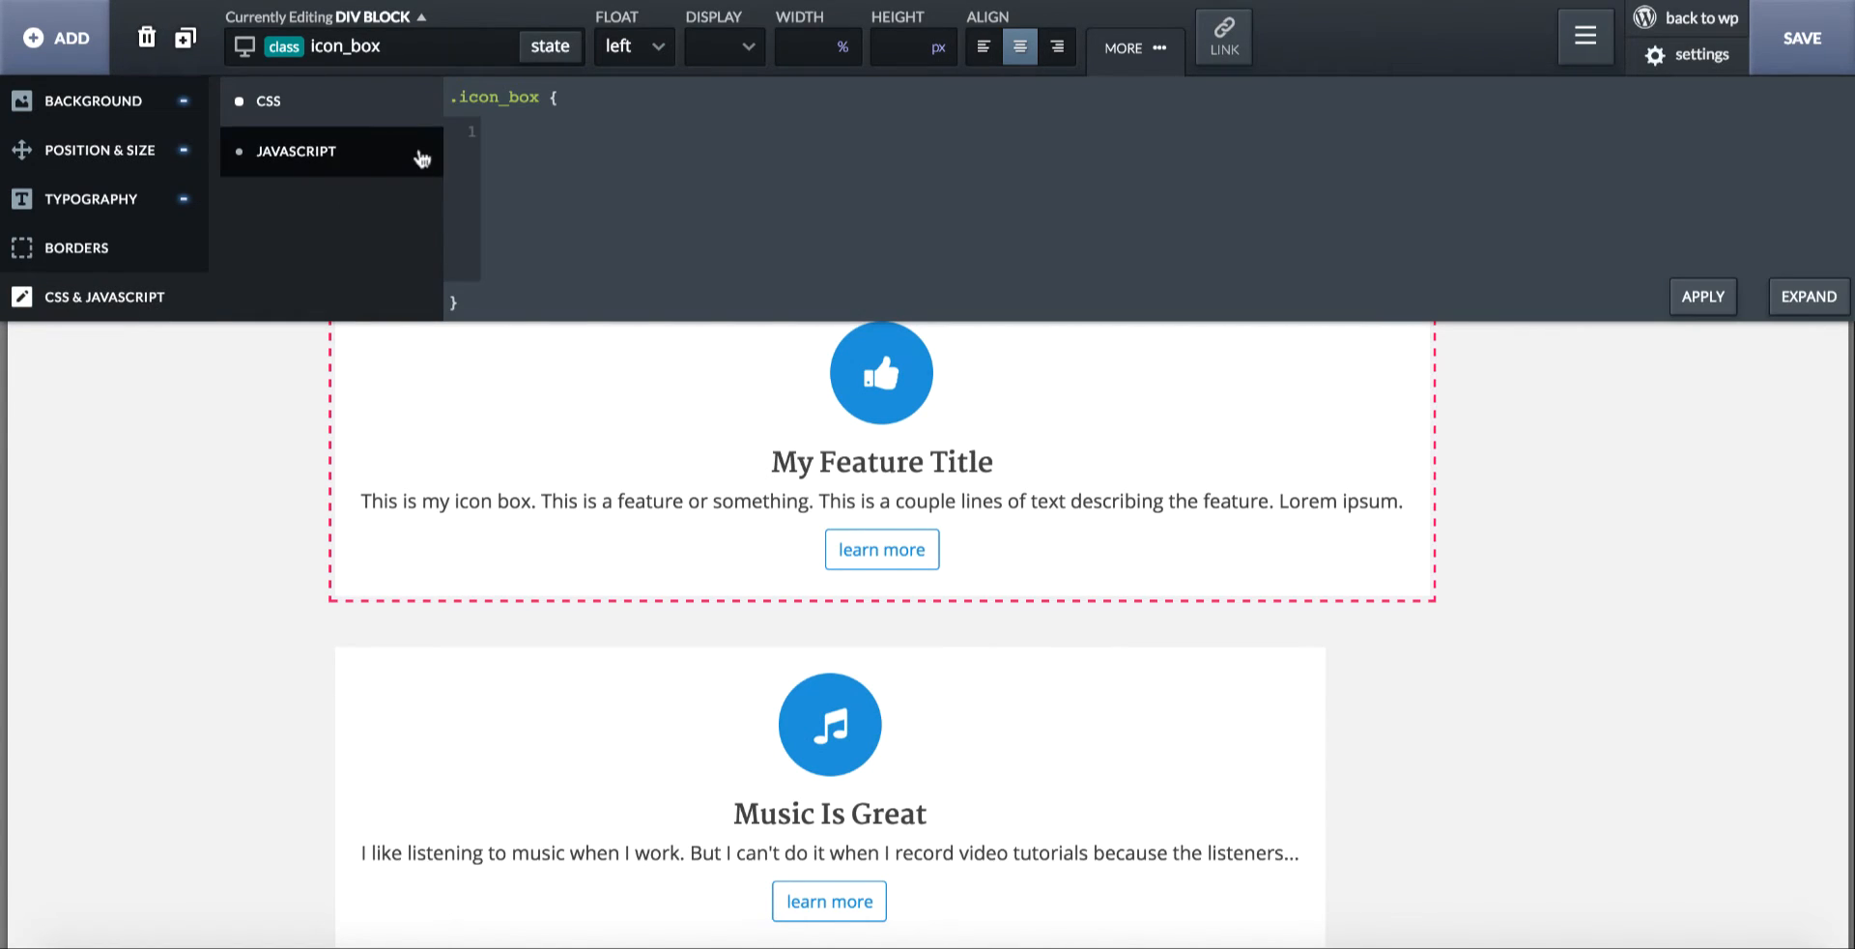
left_click(630, 199)
type("width: c")
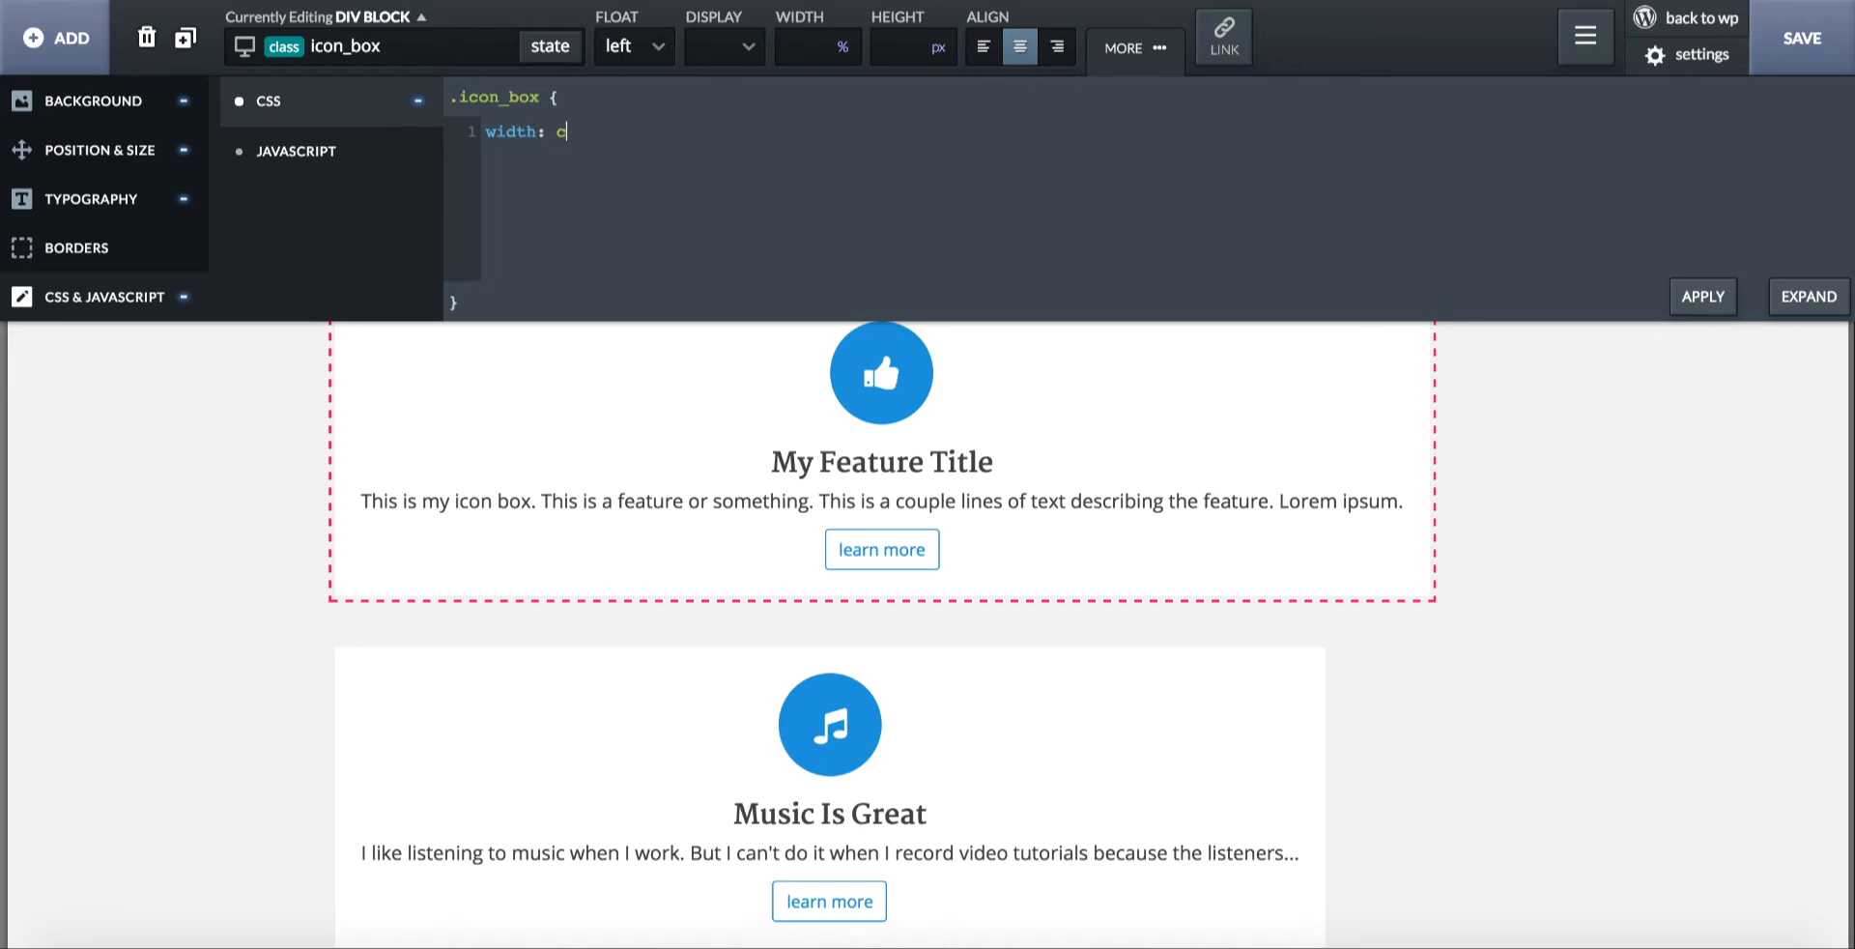
type("alc(33.")
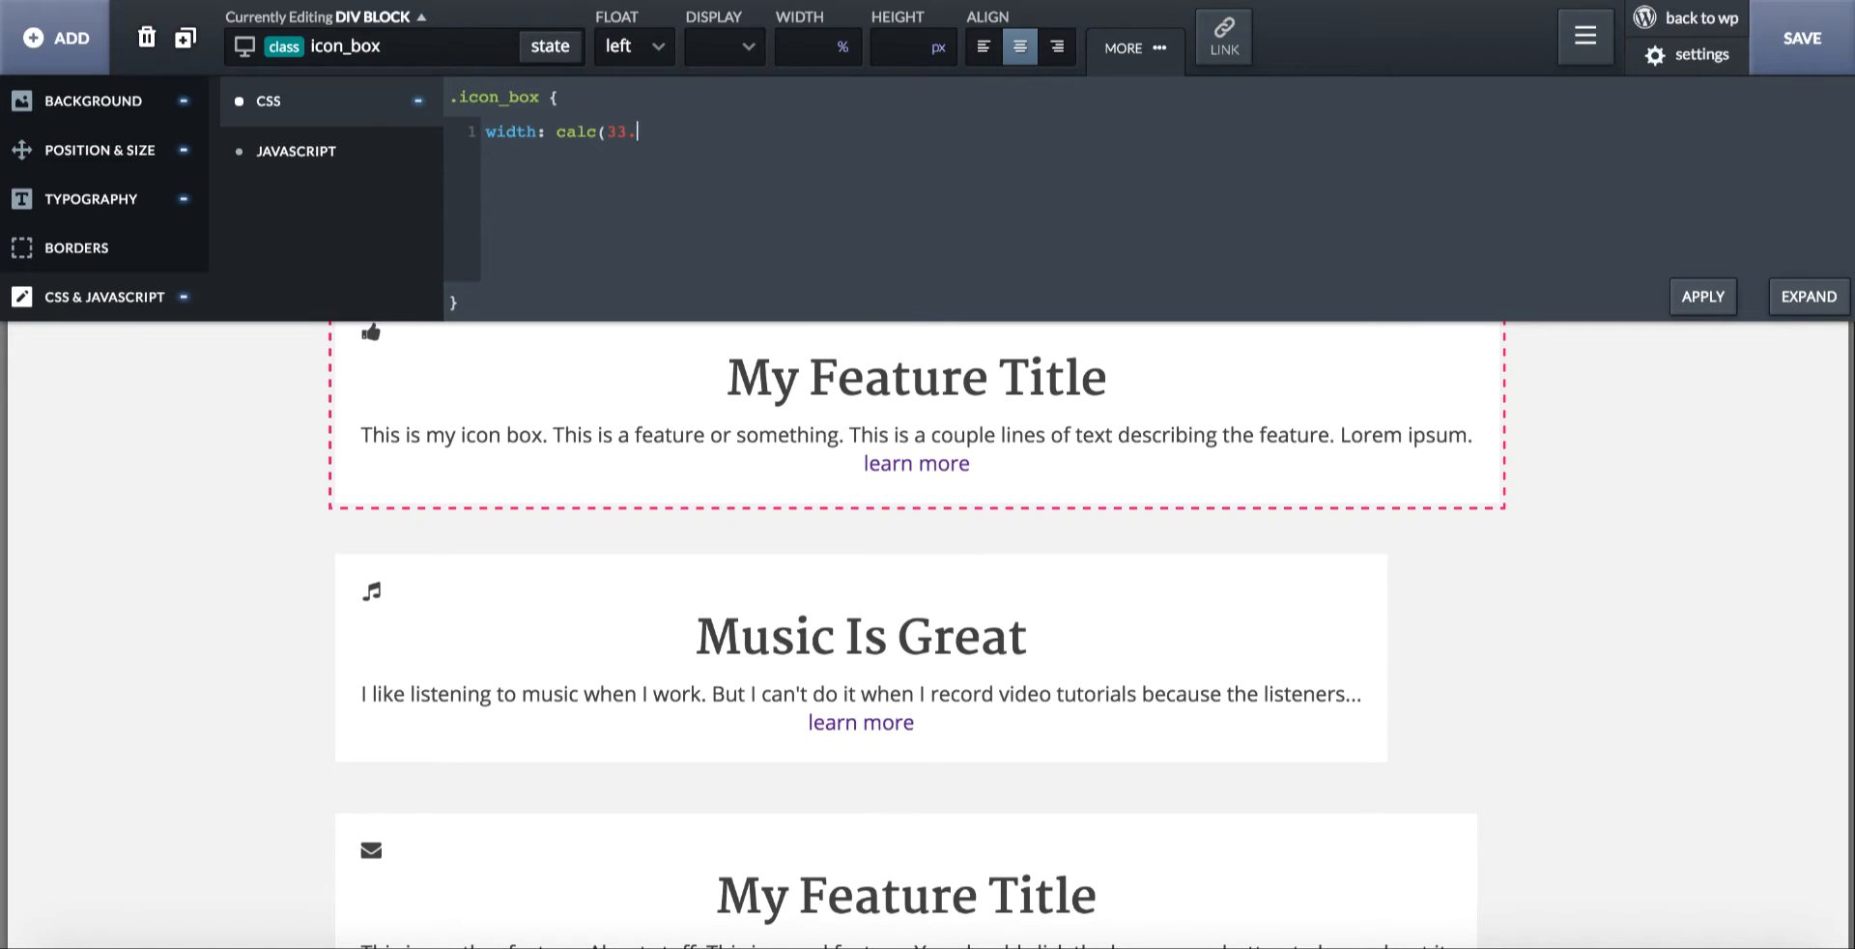
type("33% -  20px - 20px);")
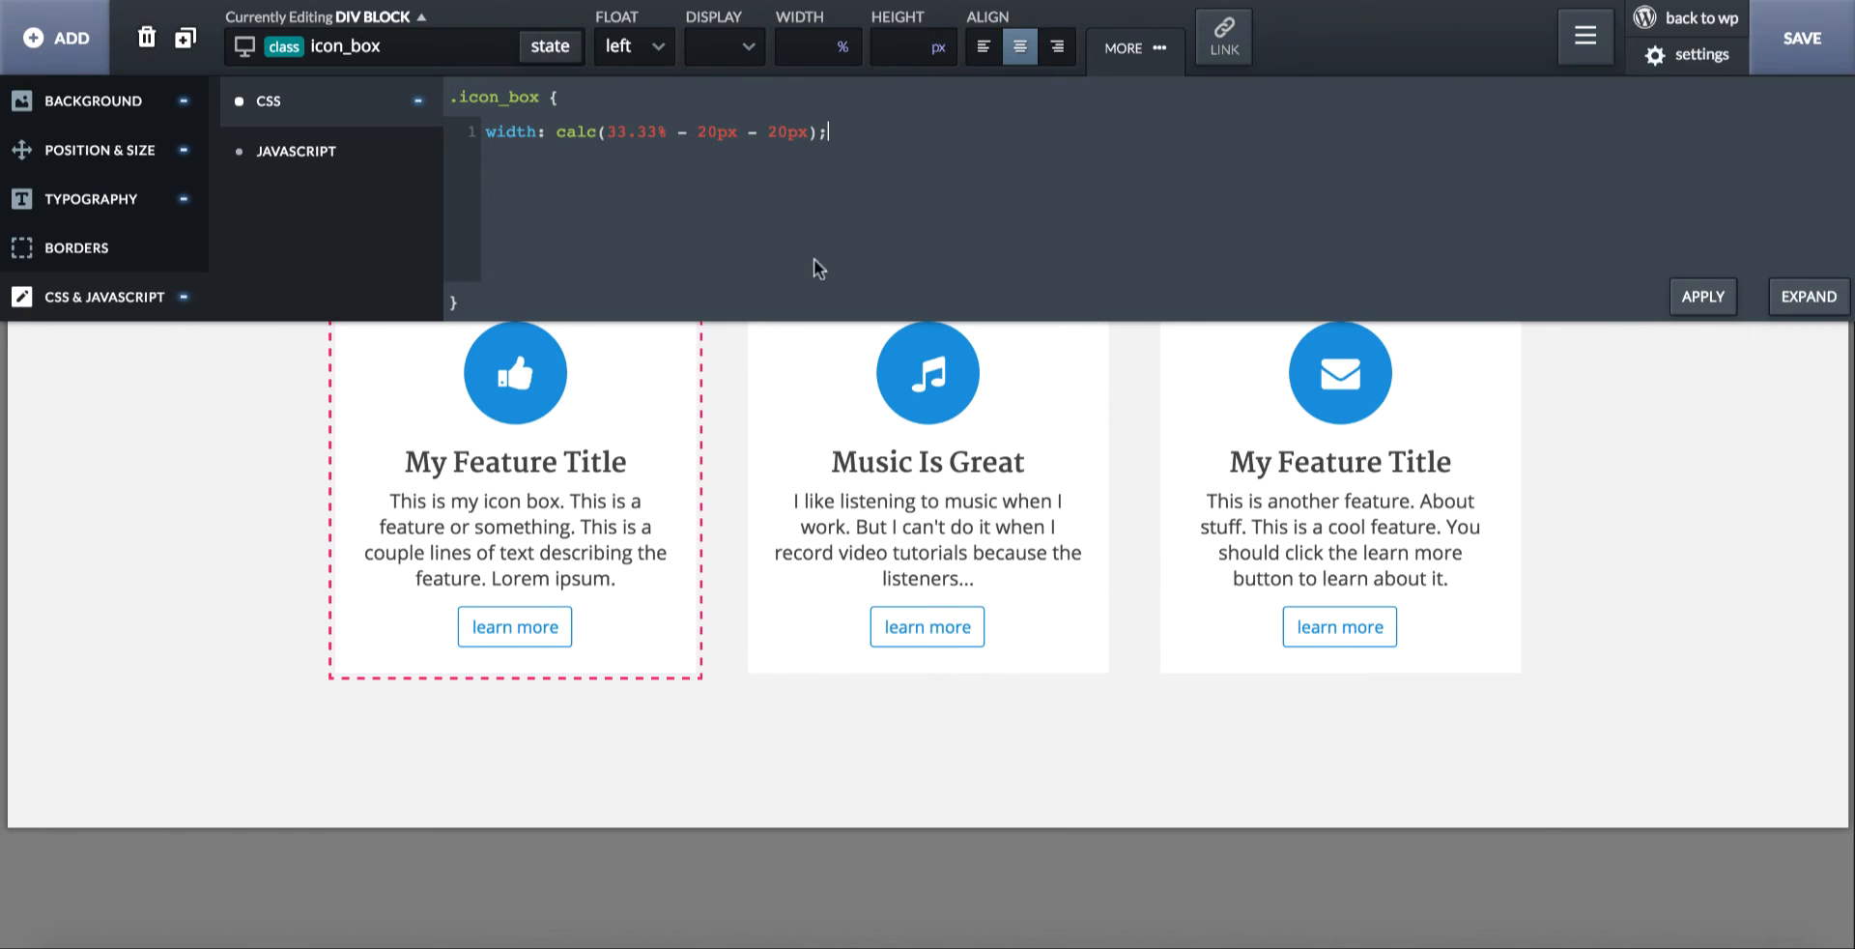
left_click(1558, 547)
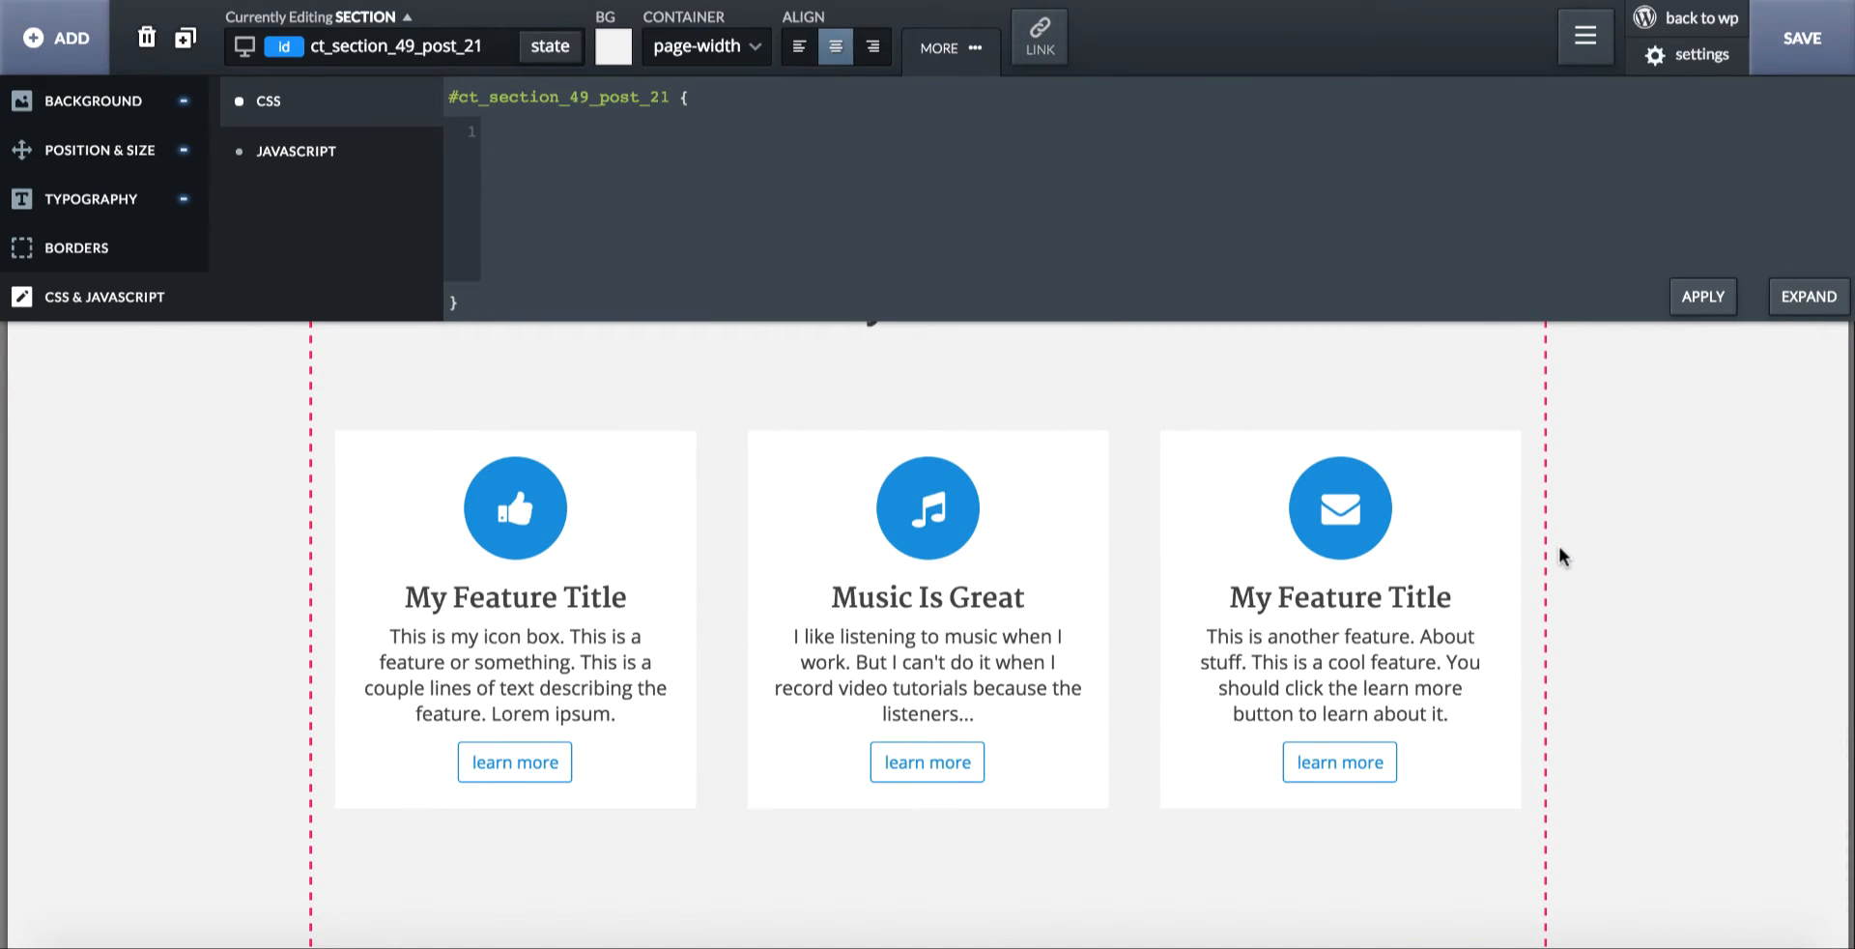
scroll(1558, 543, "up", 1)
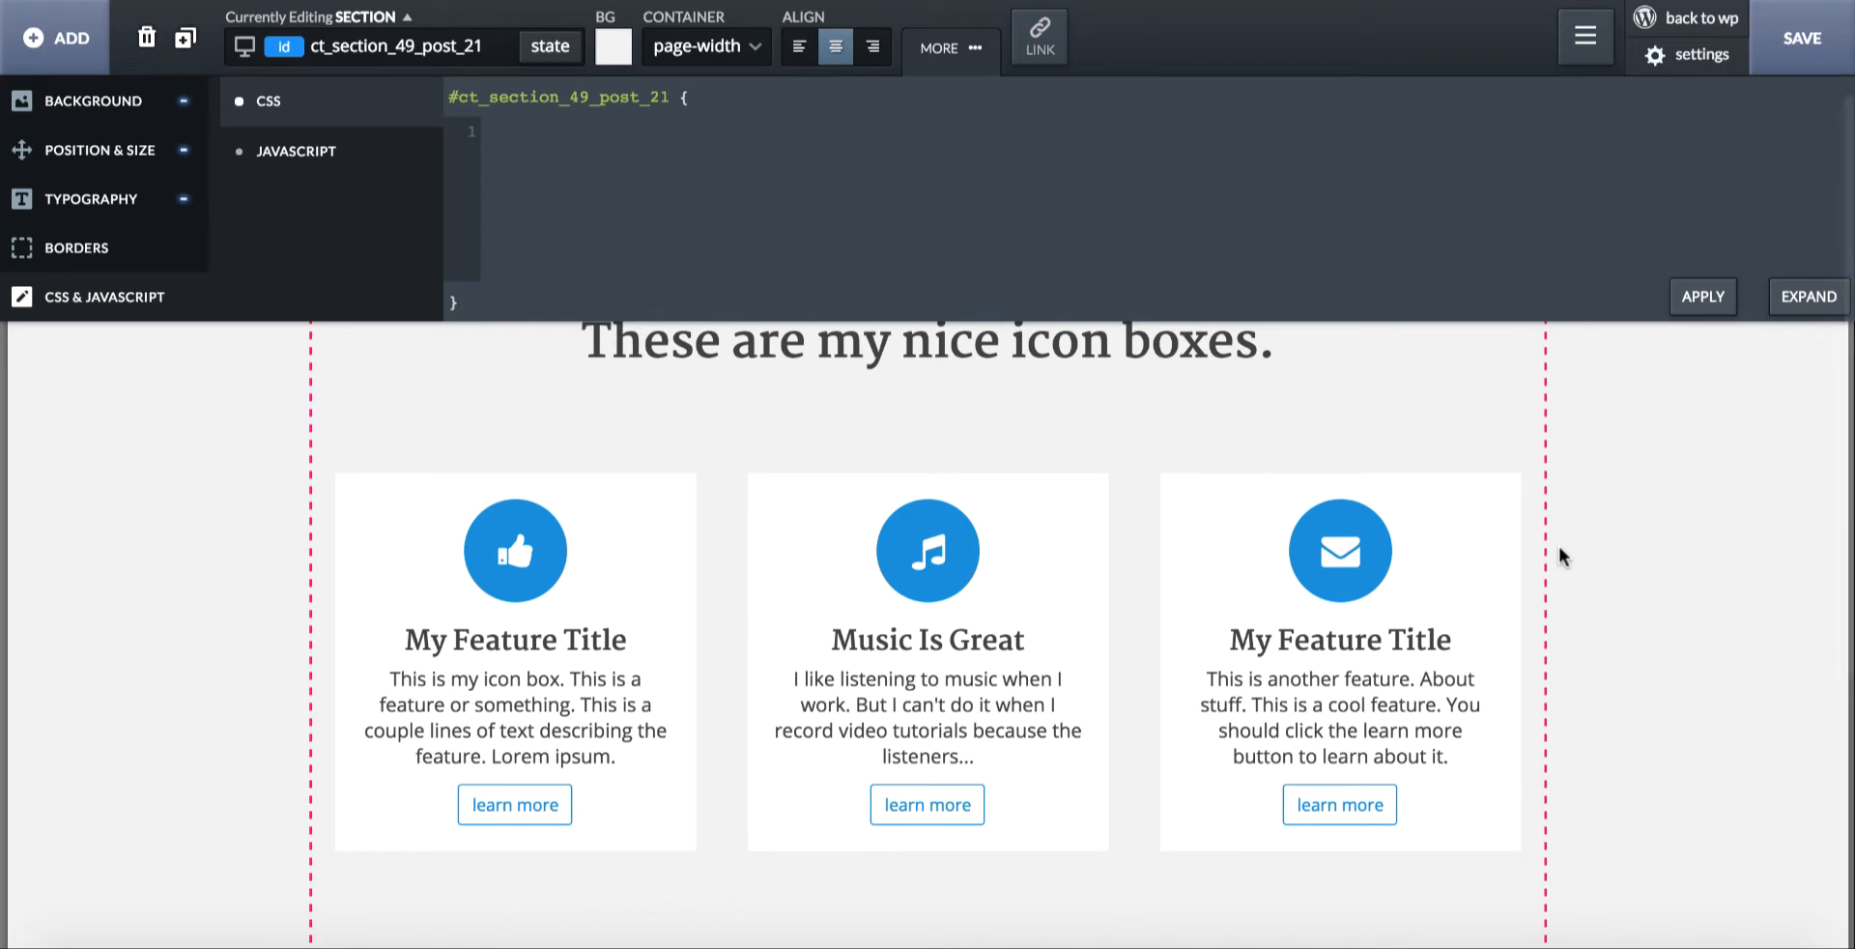
- Give the icon_box class a 1 px solid border on all sides in a nearly transparent black
left_click(753, 524)
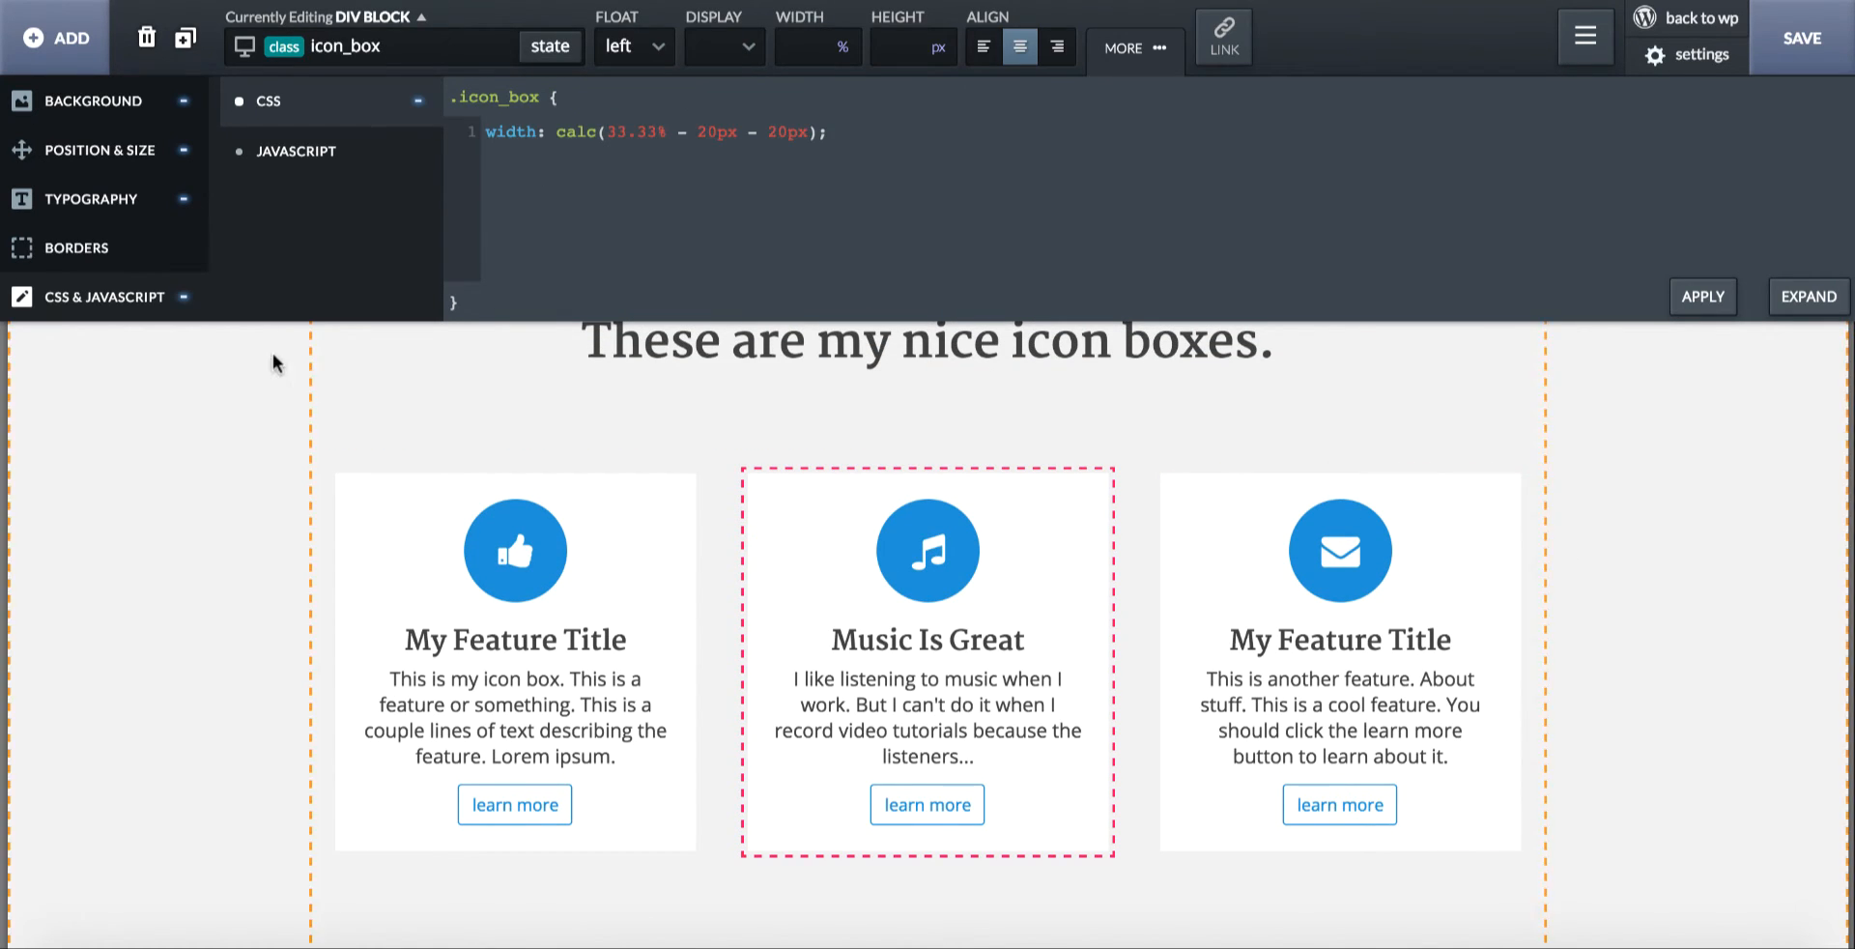
left_click(154, 251)
left_click(765, 136)
type("1")
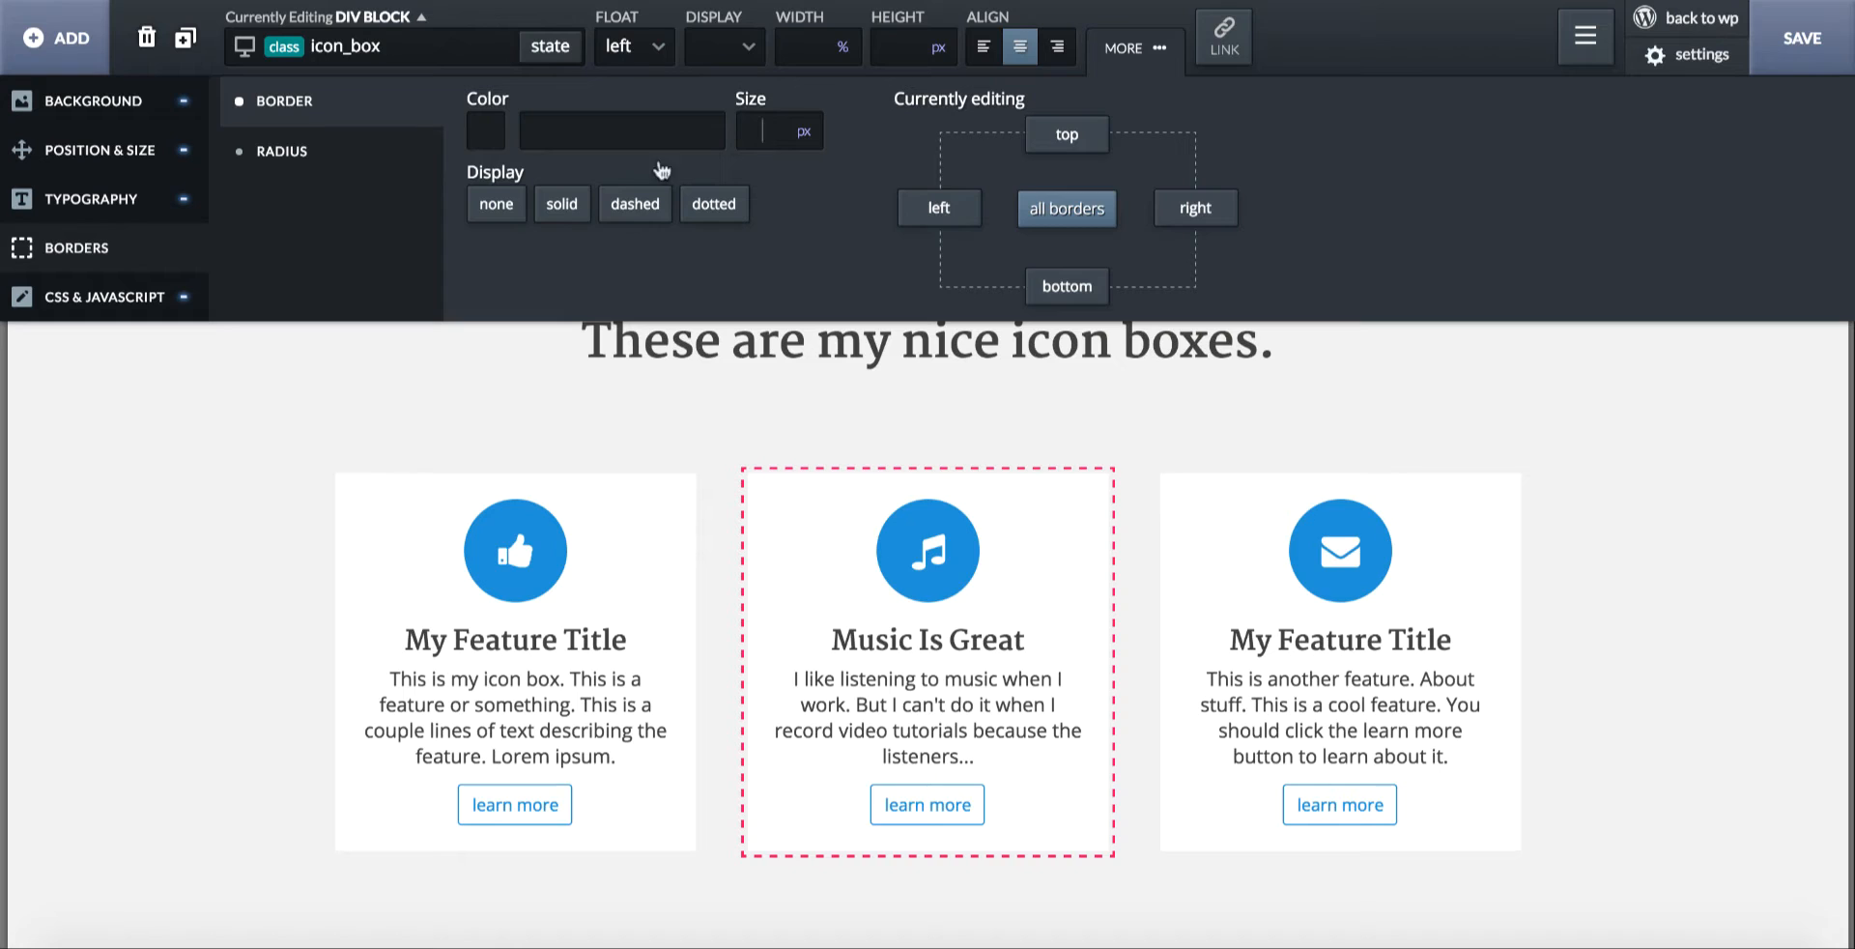
left_click(561, 204)
left_click(486, 131)
left_click_drag(649, 253, 648, 327)
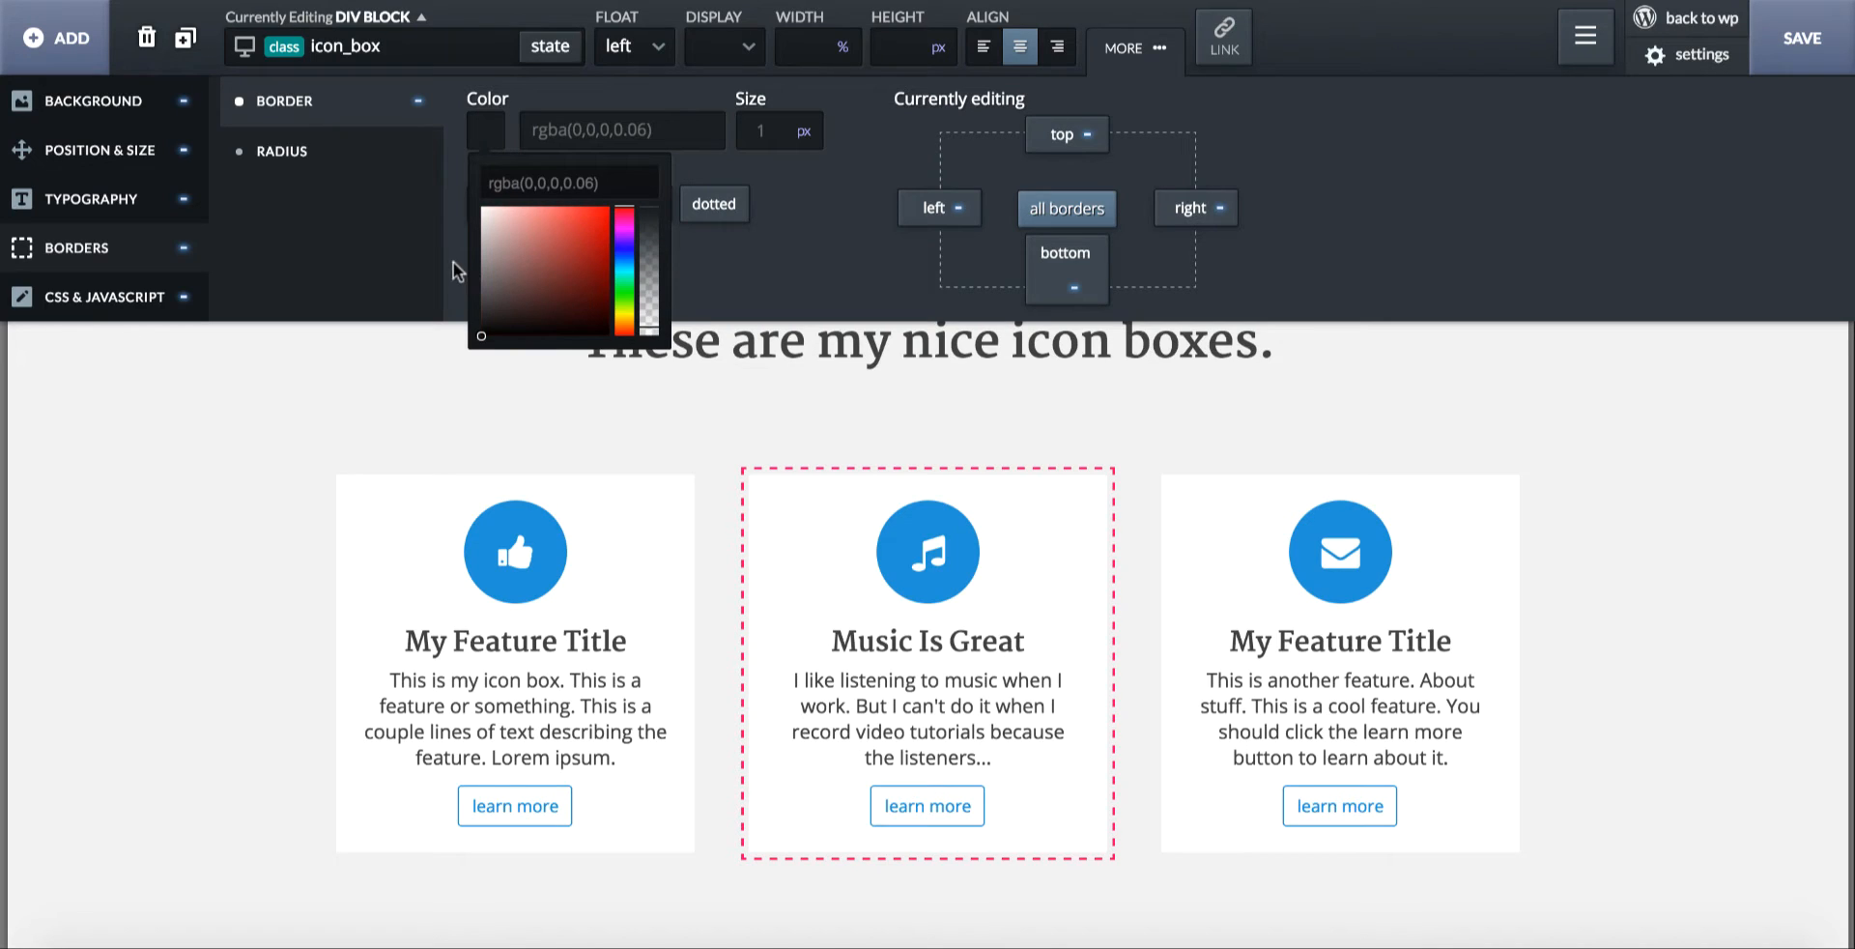
left_click(648, 320)
- Set the icon_box class's border radius to 3 px on all corners
left_click(280, 151)
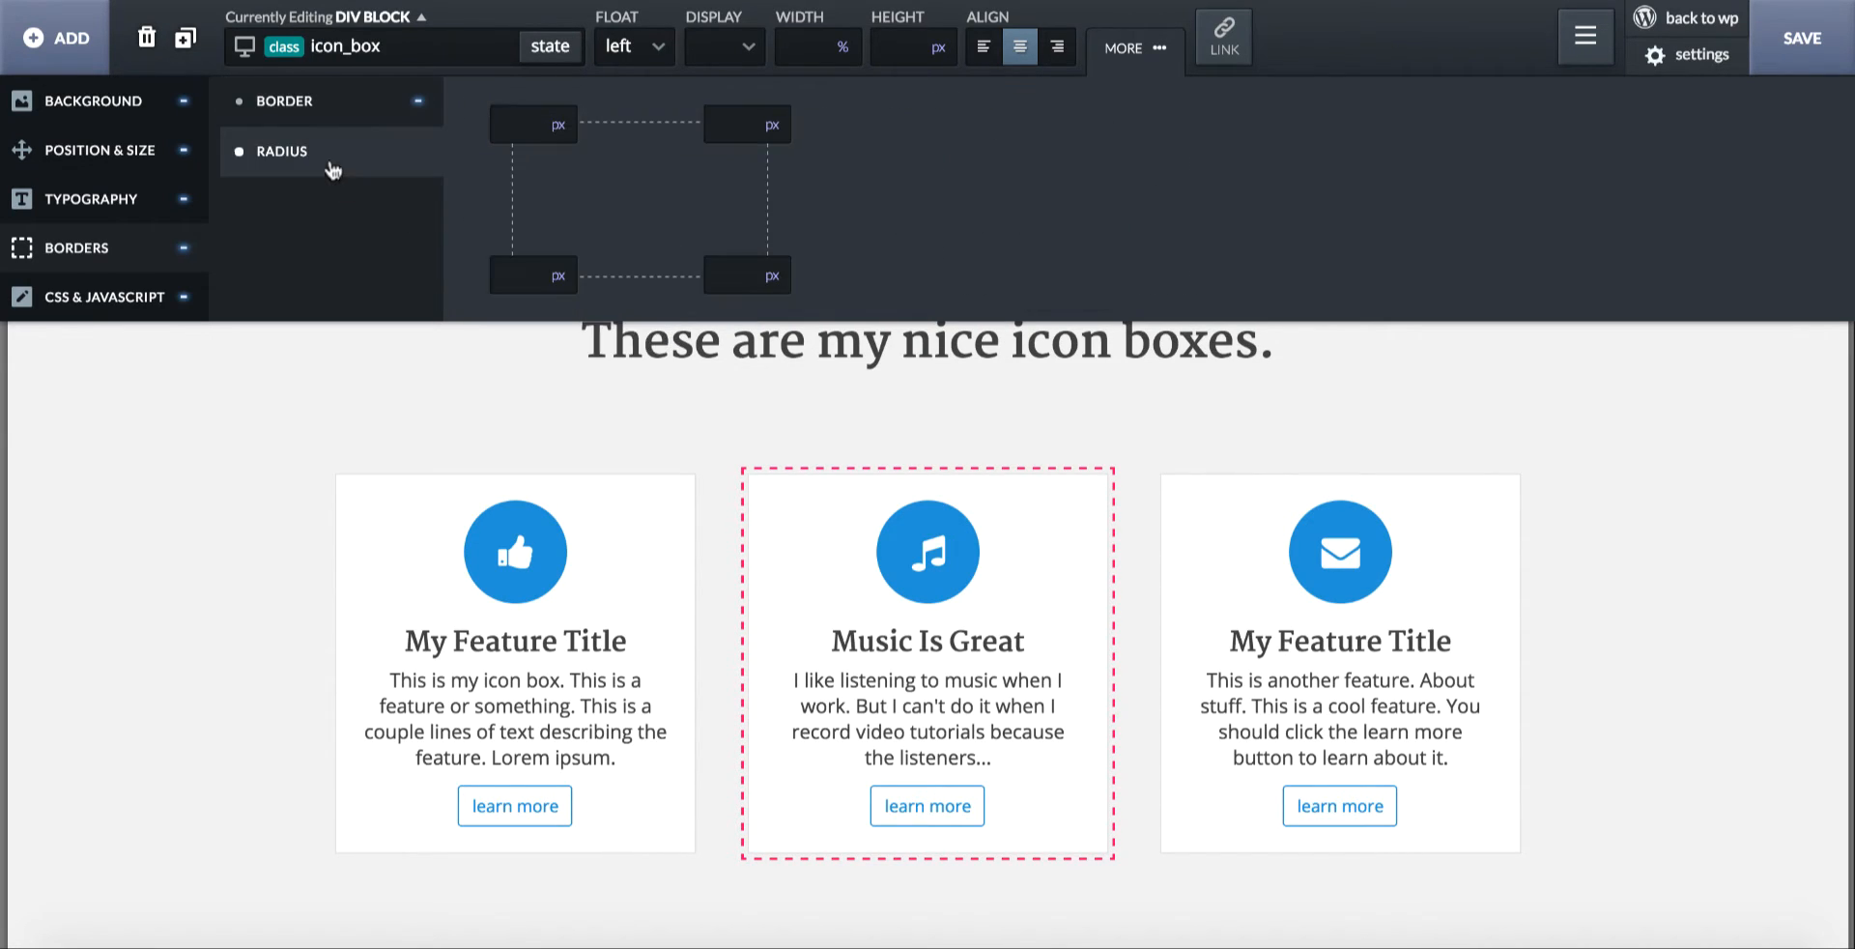
left_click(551, 124)
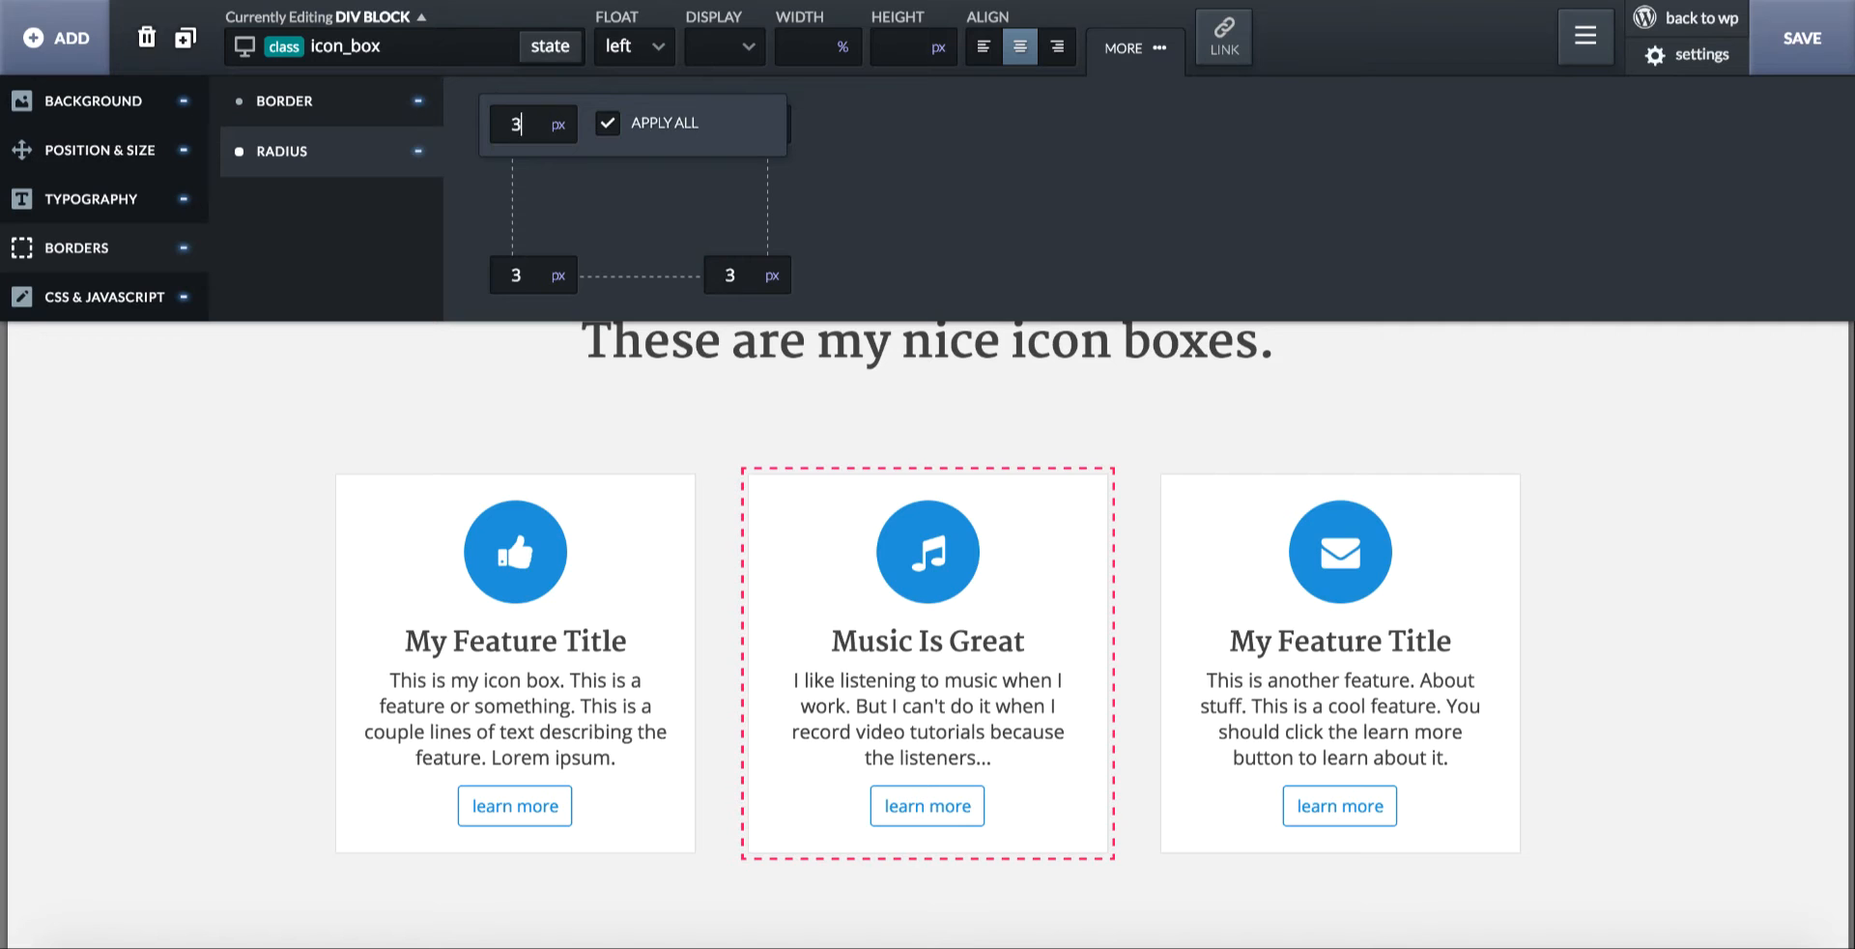
left_click(710, 452)
scroll(710, 452, "down", 1)
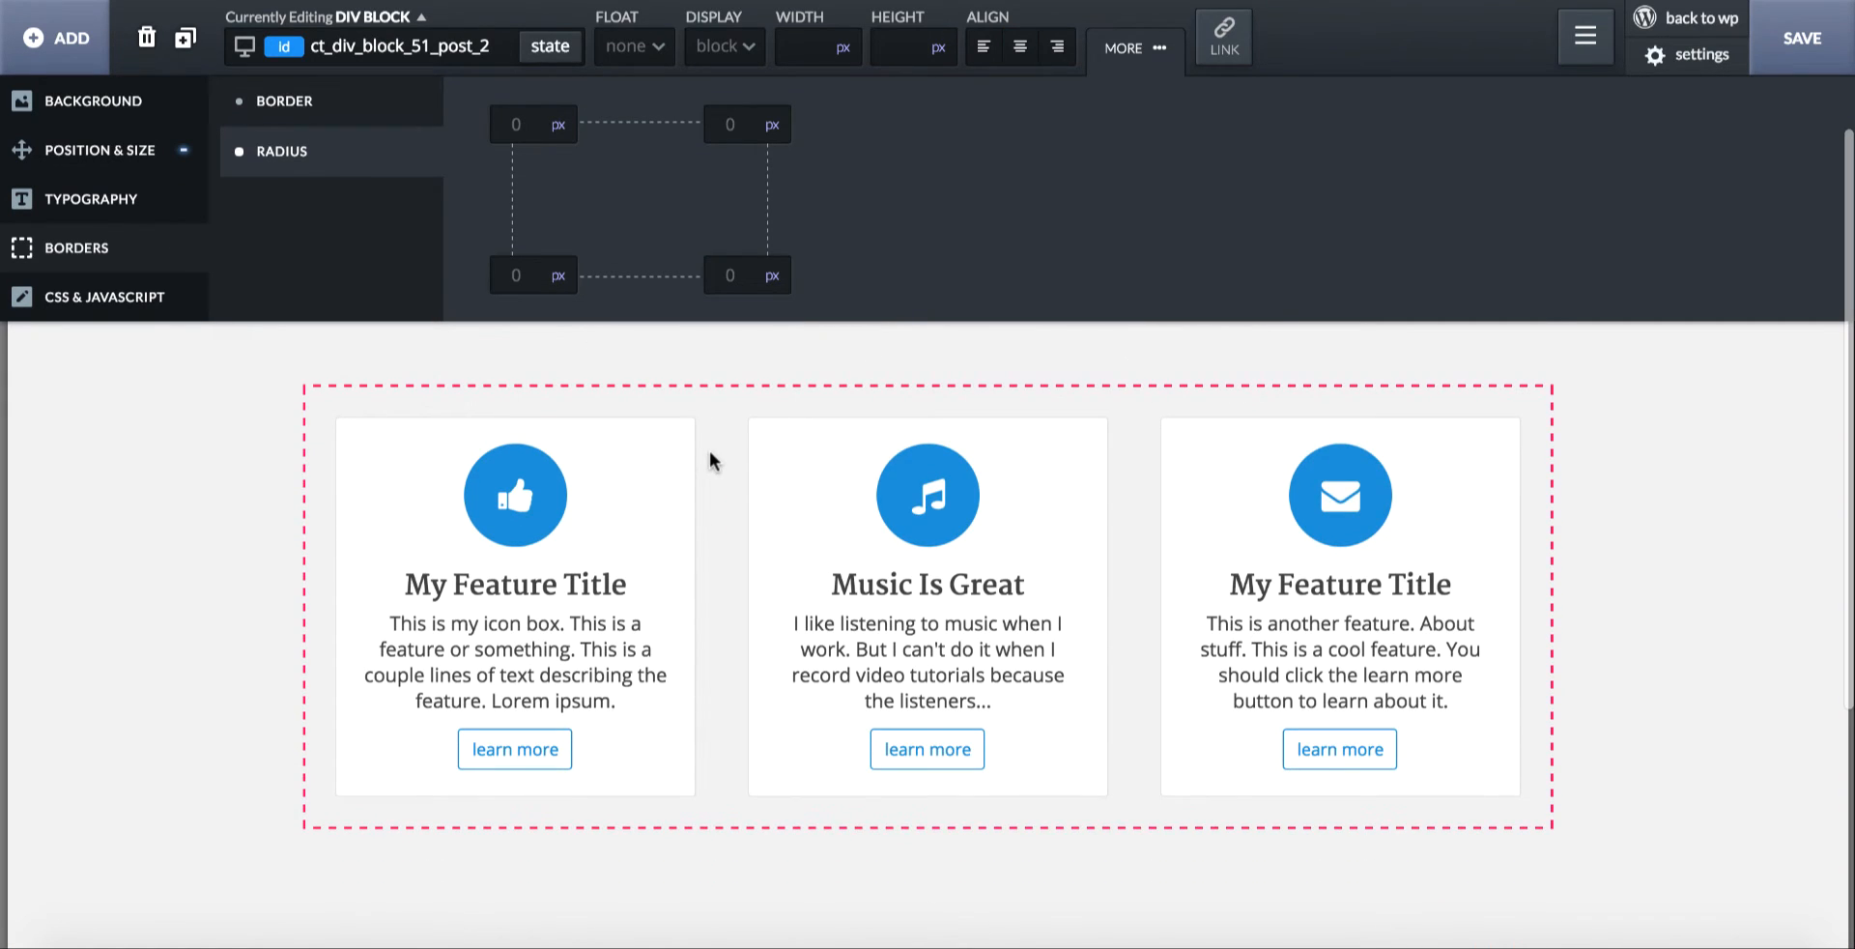
- Set the icon_box class's border display to none for all borders
left_click(682, 460)
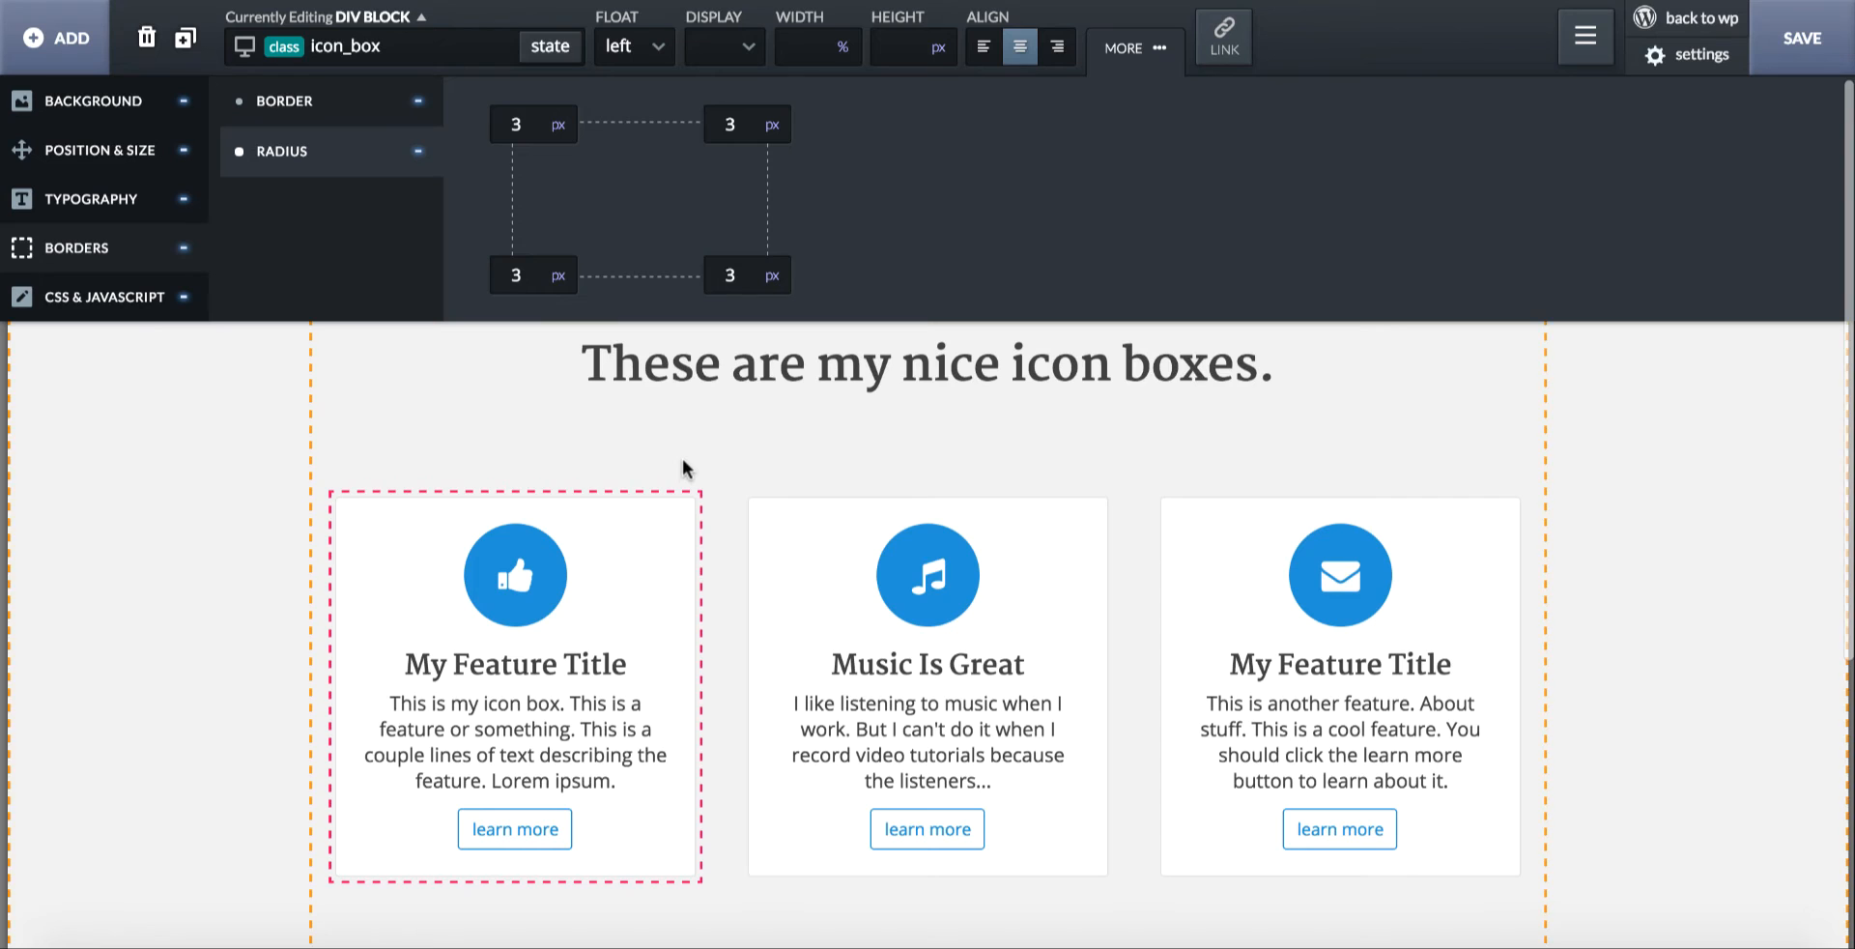
left_click(354, 120)
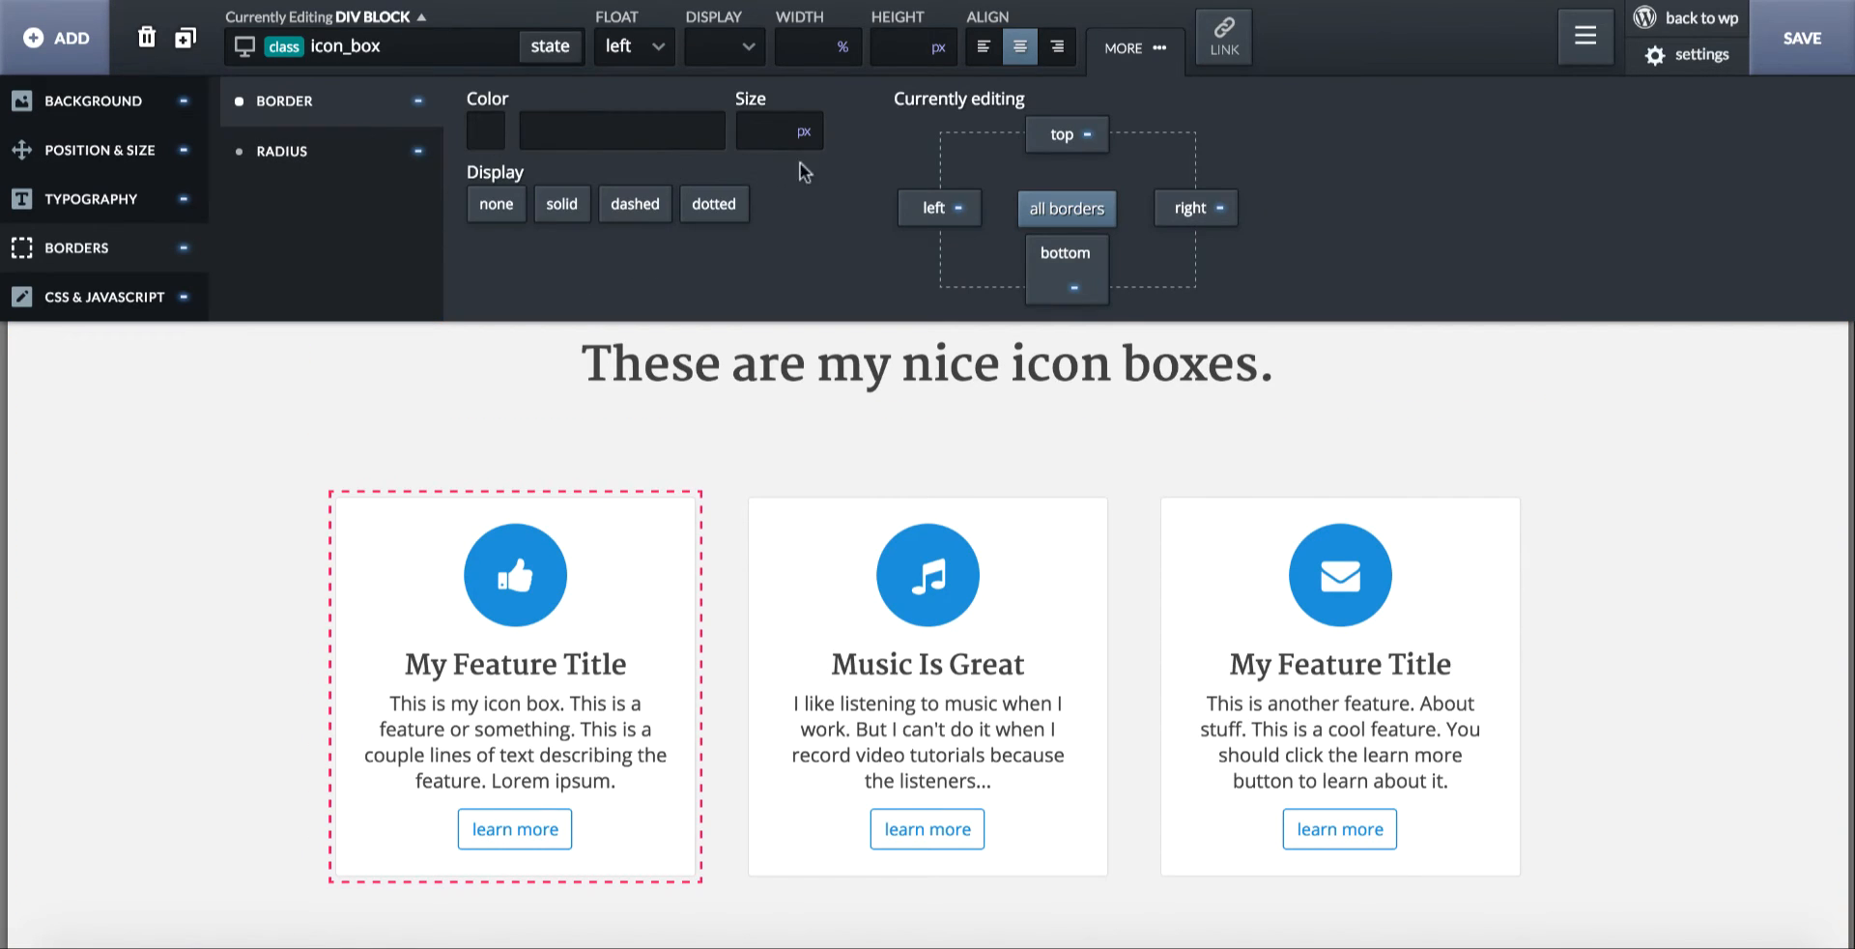
left_click(497, 205)
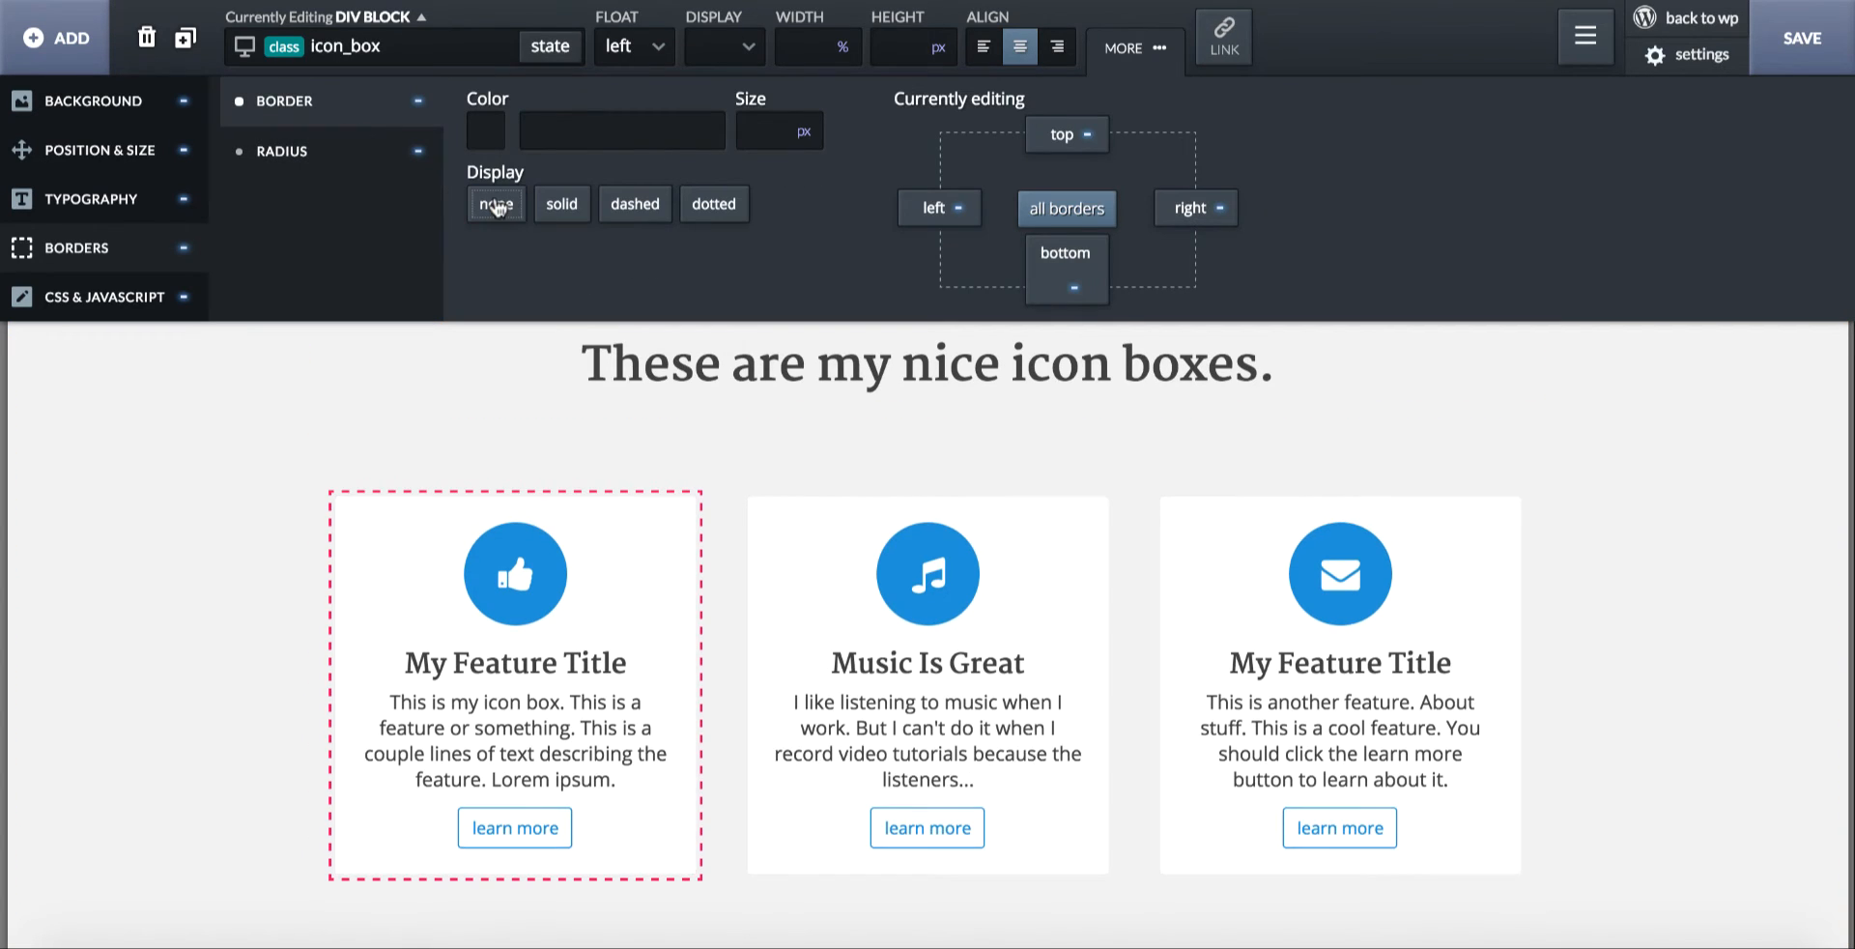
- Add the custom CSS rule box-shadow: 0px 0px 4px rgba(0,0,0,0.15); to the icon_box class and check the boxes
left_click(109, 303)
left_click(827, 193)
type("box-shadow: ")
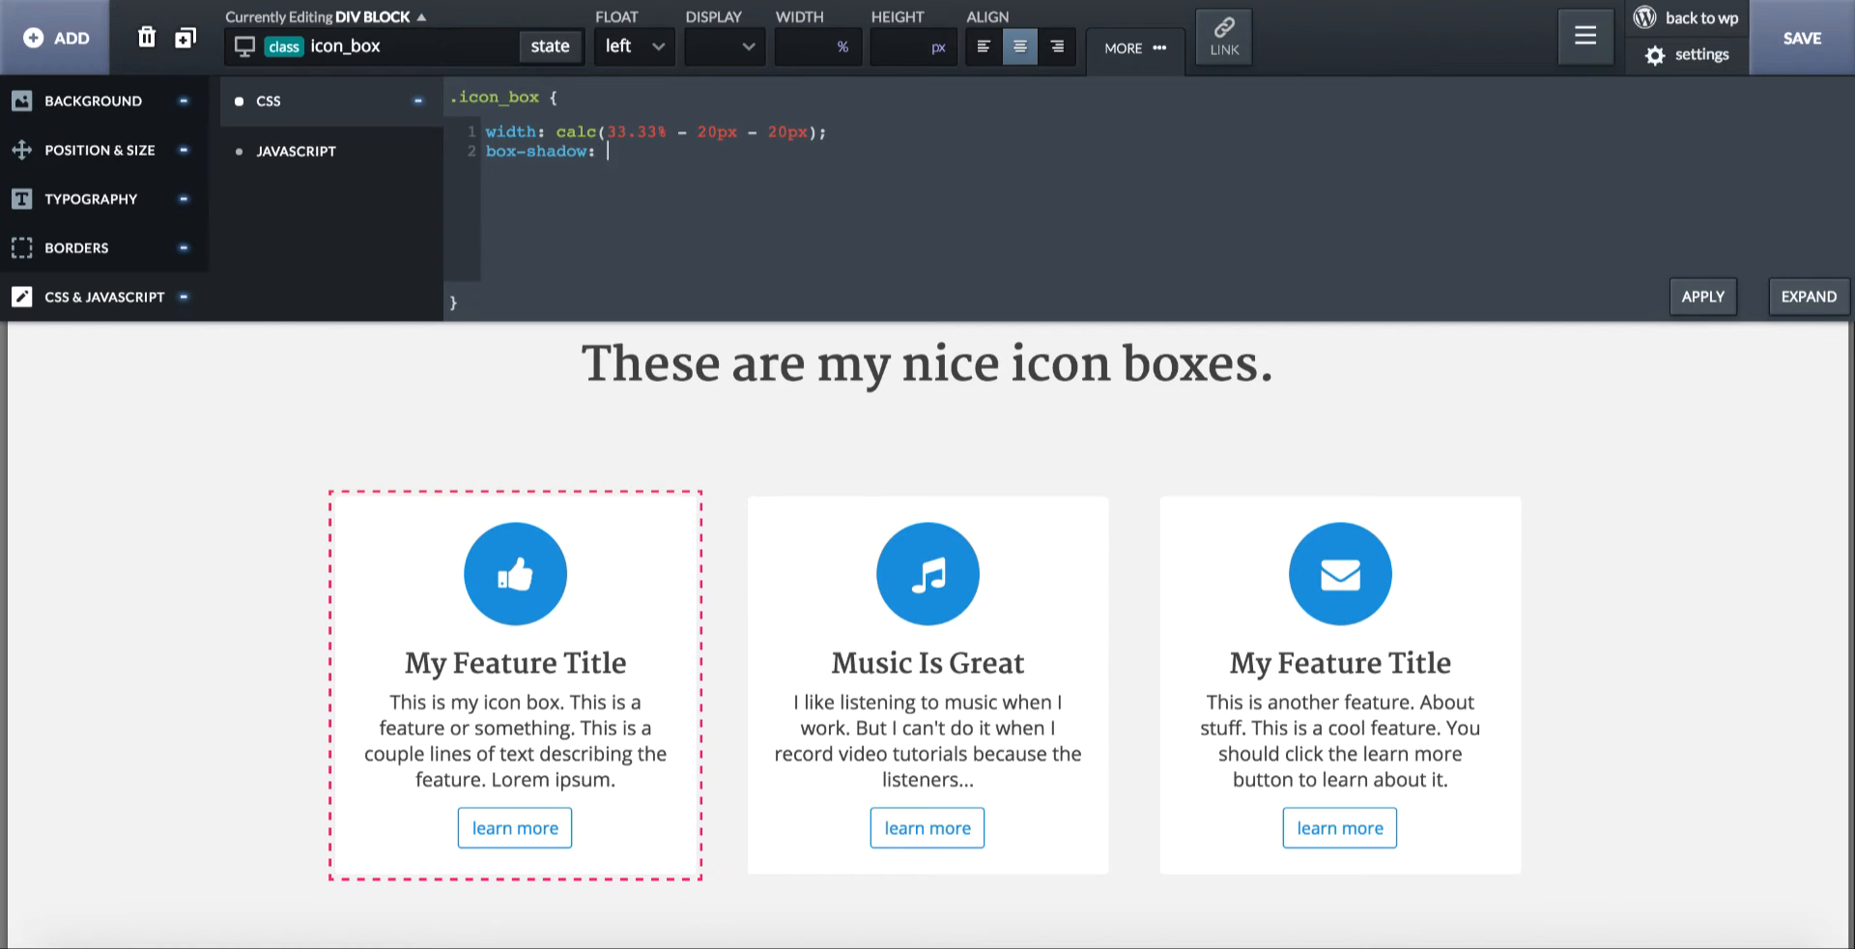
type("0px 0px 4px ")
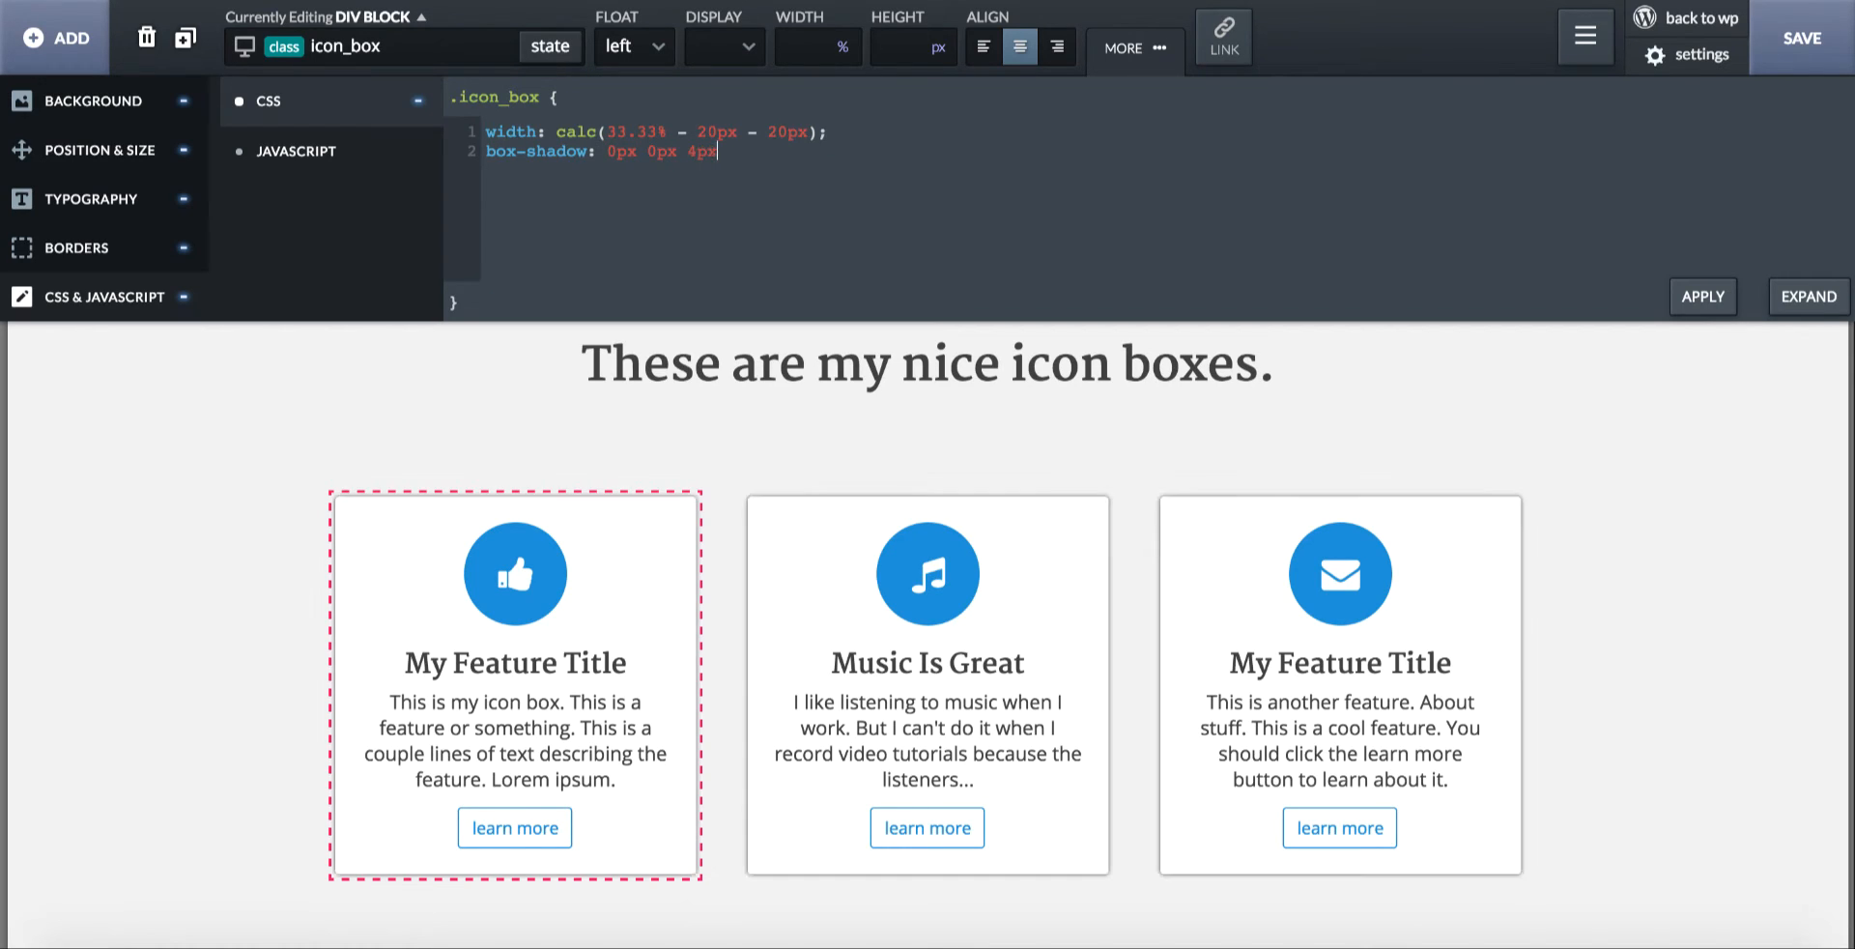
type("rgba(0,0")
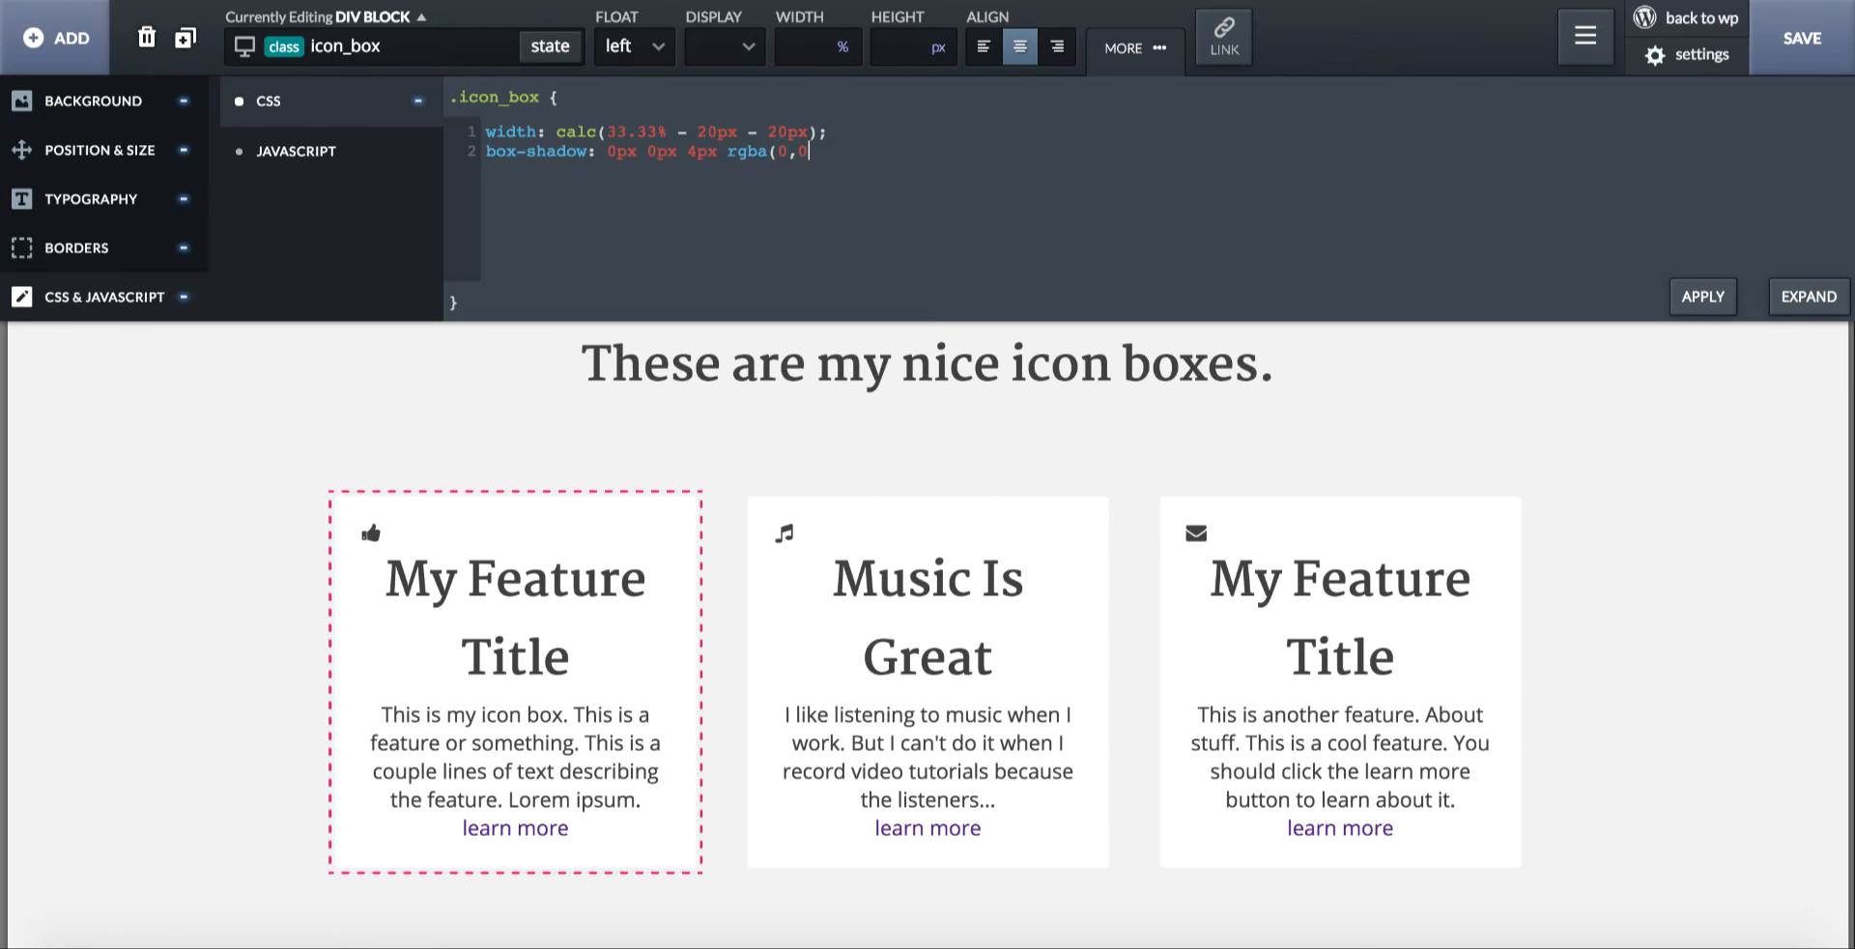
type(",0,1);")
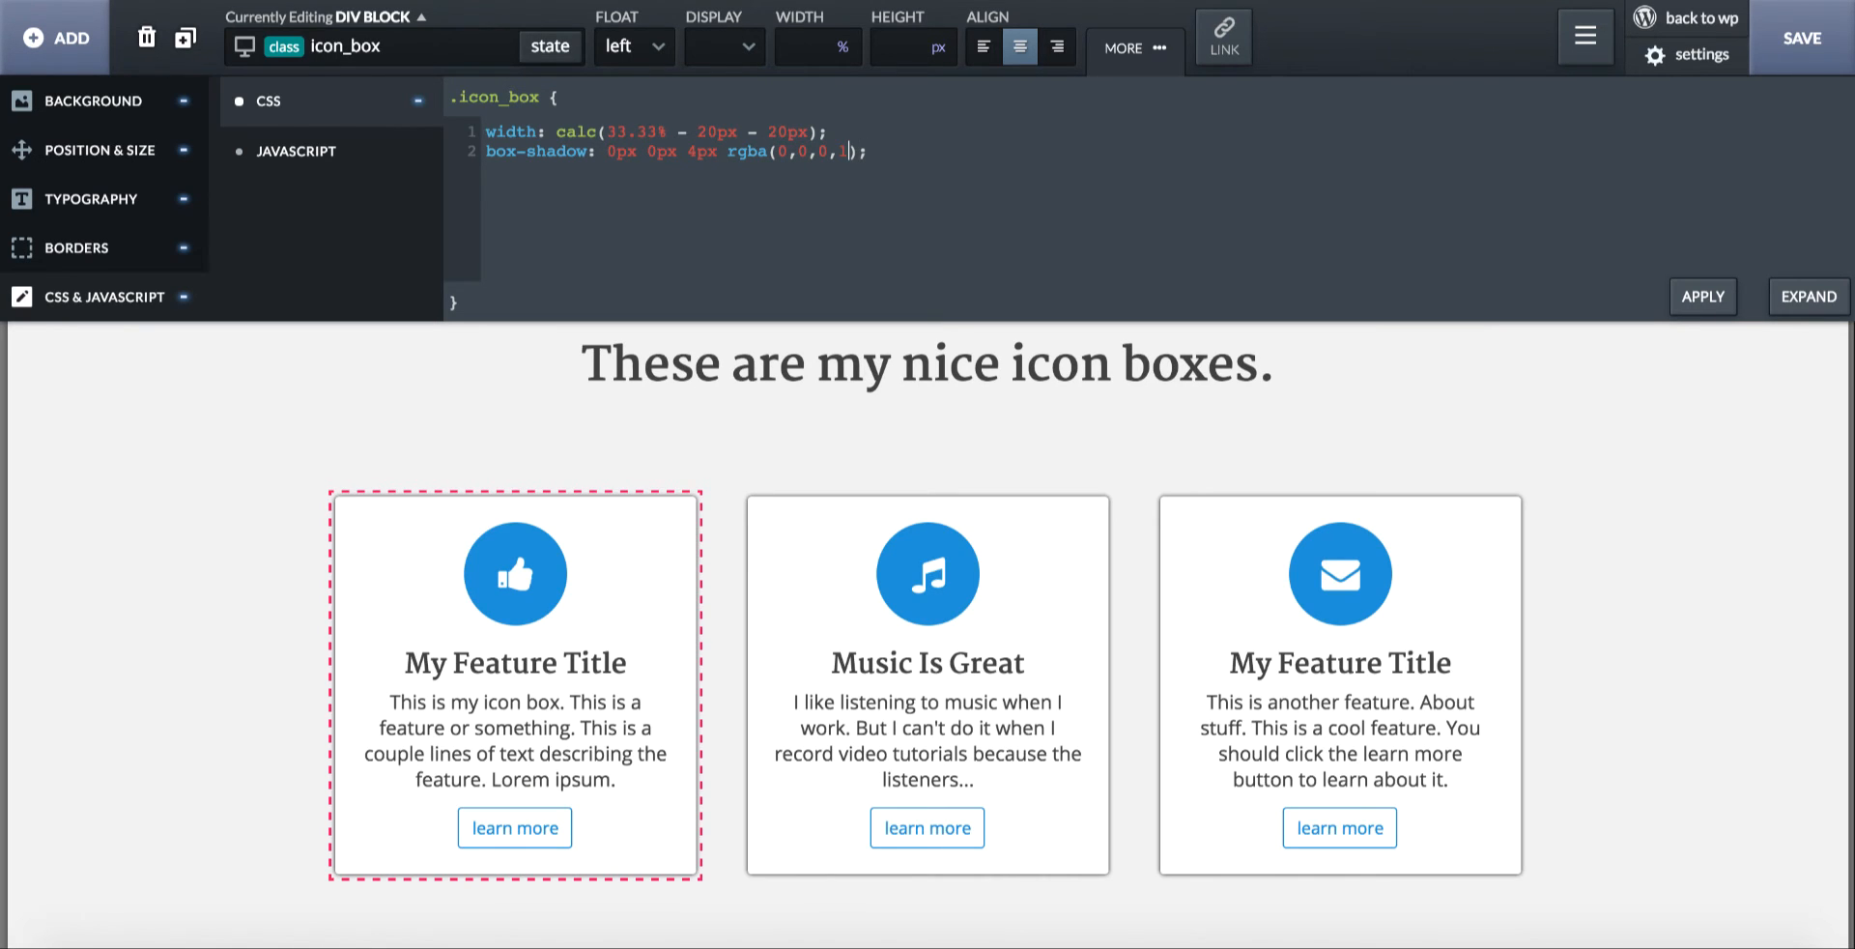
key("BackSpace")
type("0.15")
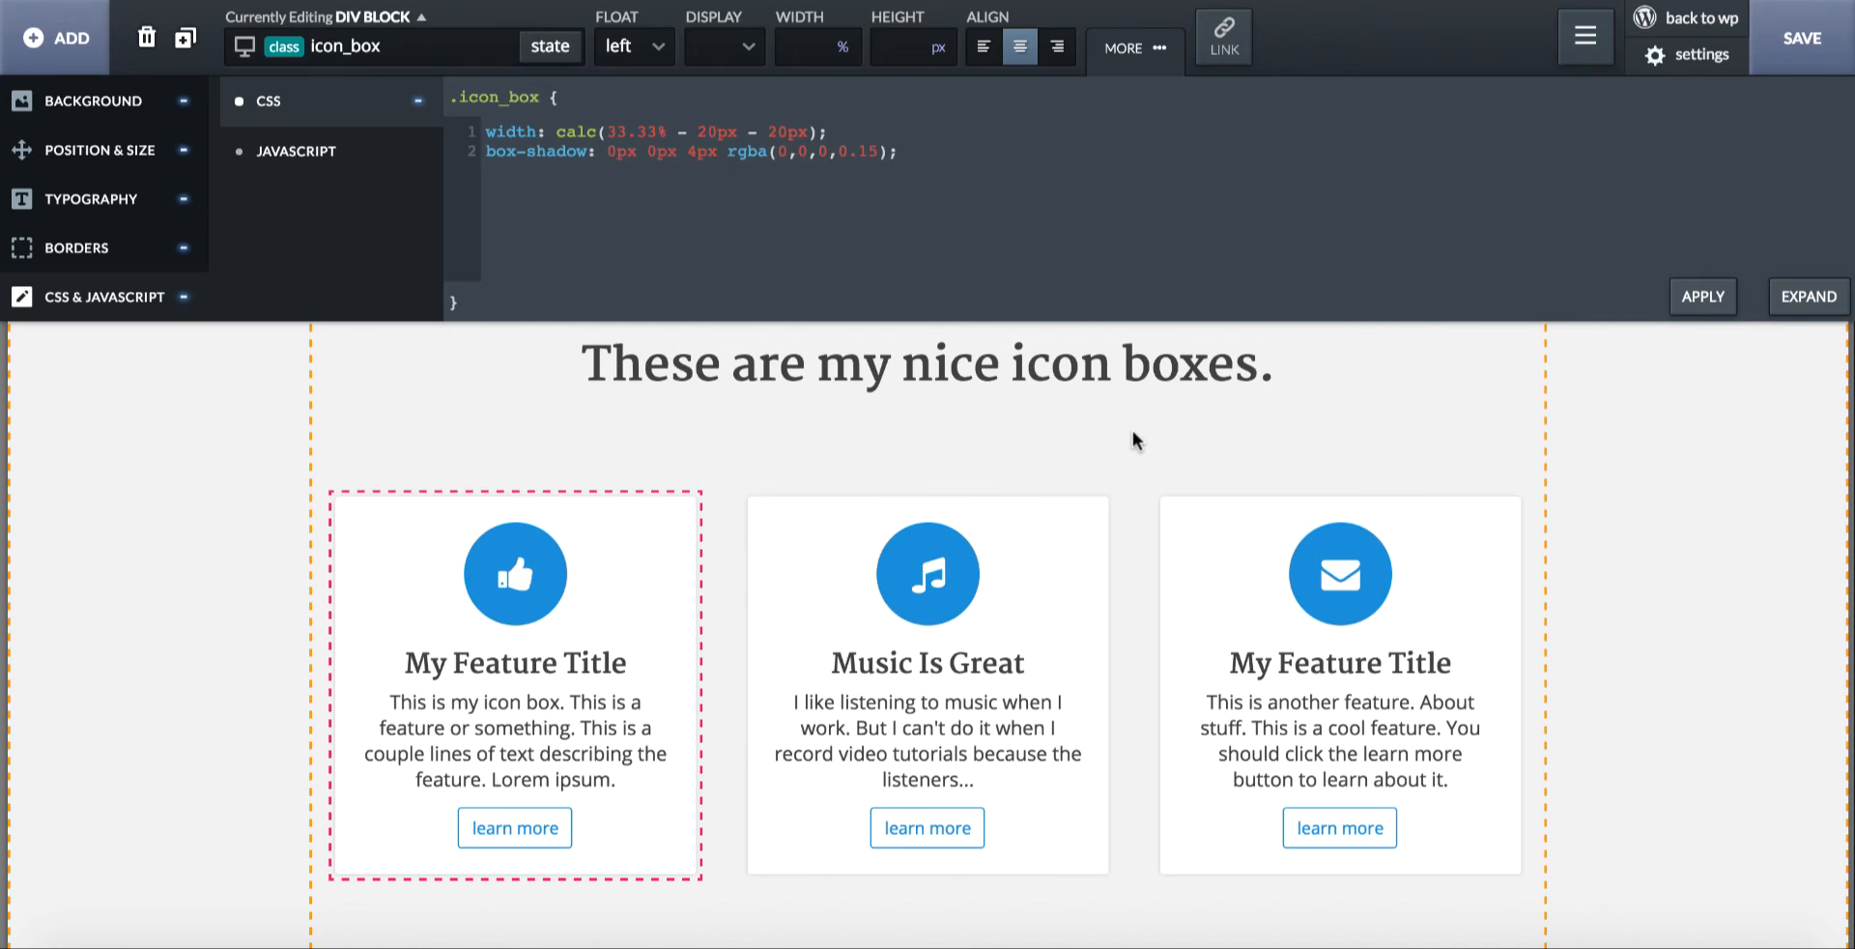
left_click(1133, 431)
scroll(1133, 431, "down", 2)
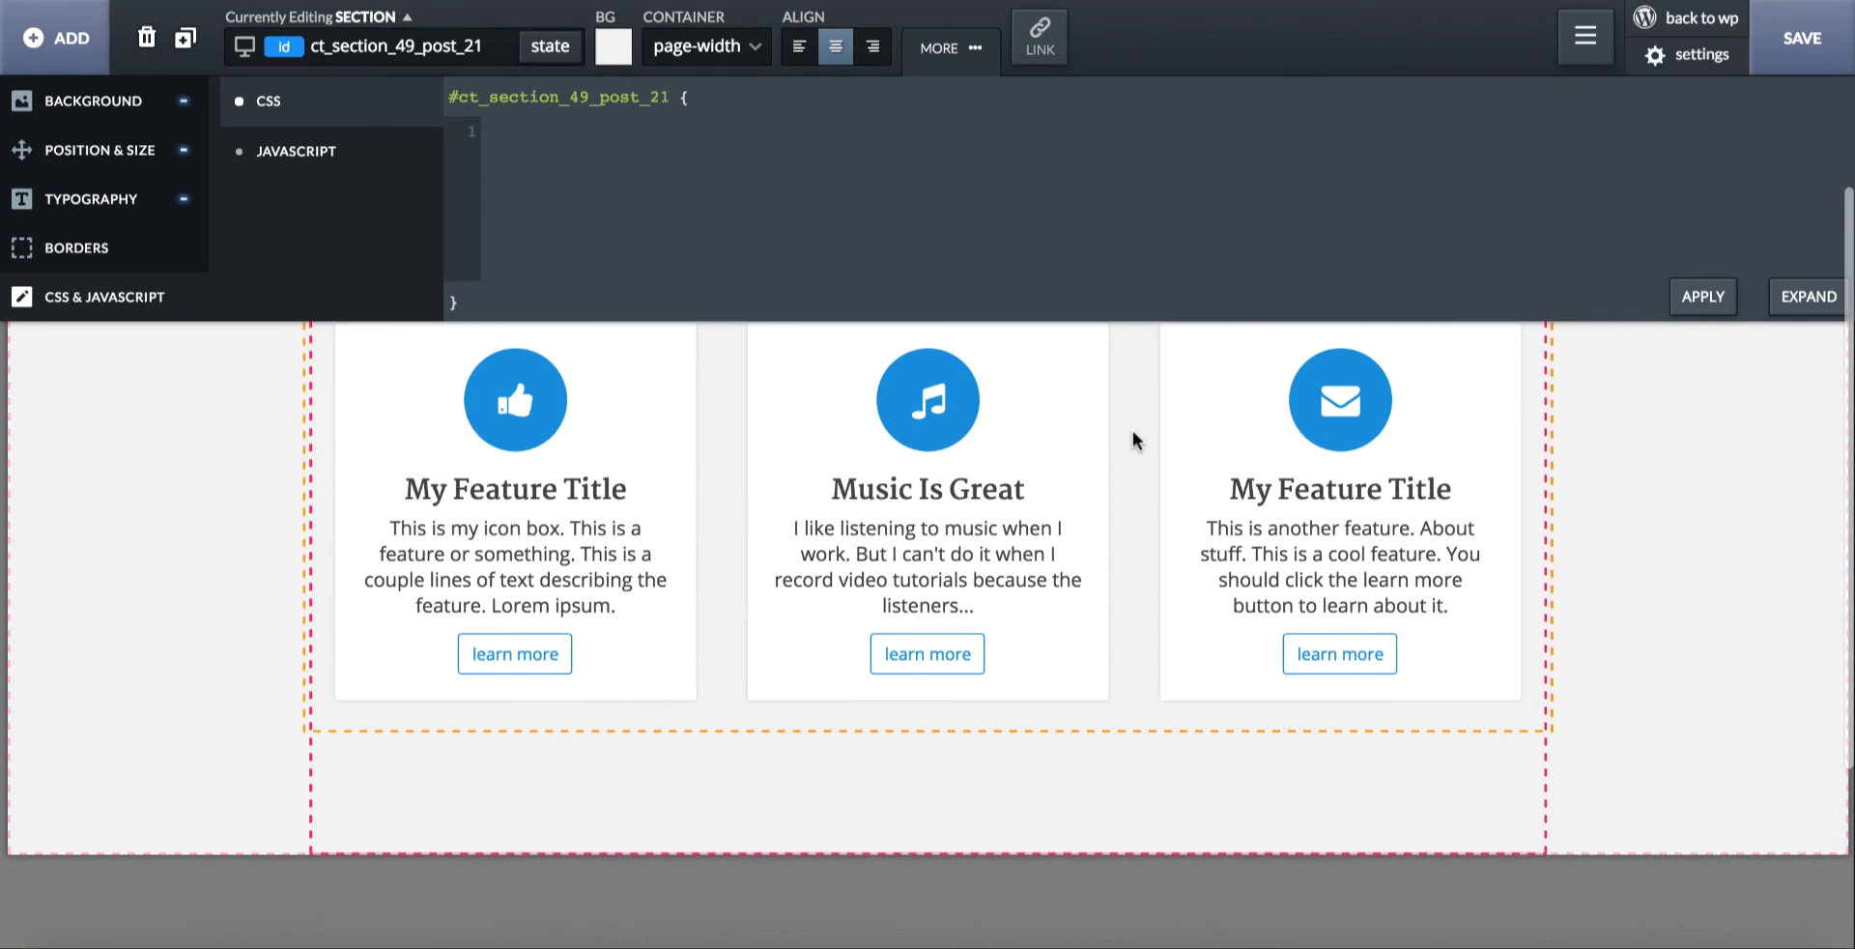
scroll(1133, 431, "up", 2)
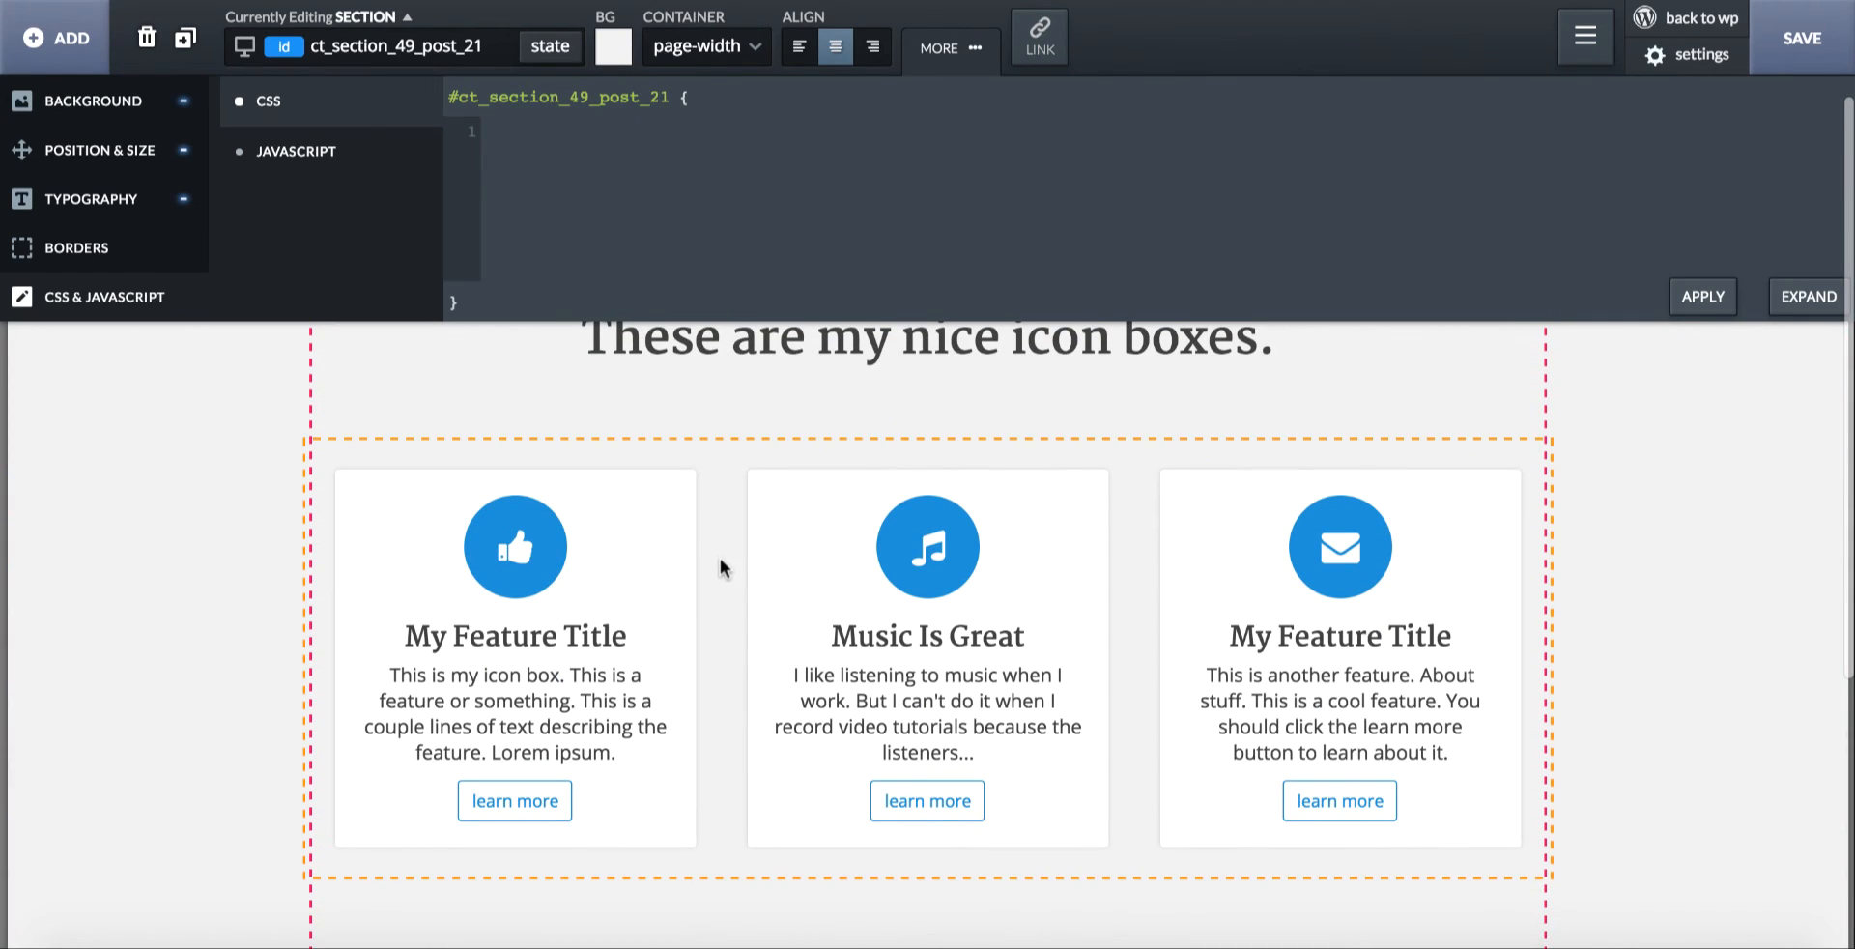
scroll(720, 558, "down", 1)
scroll(721, 569, "up", 1)
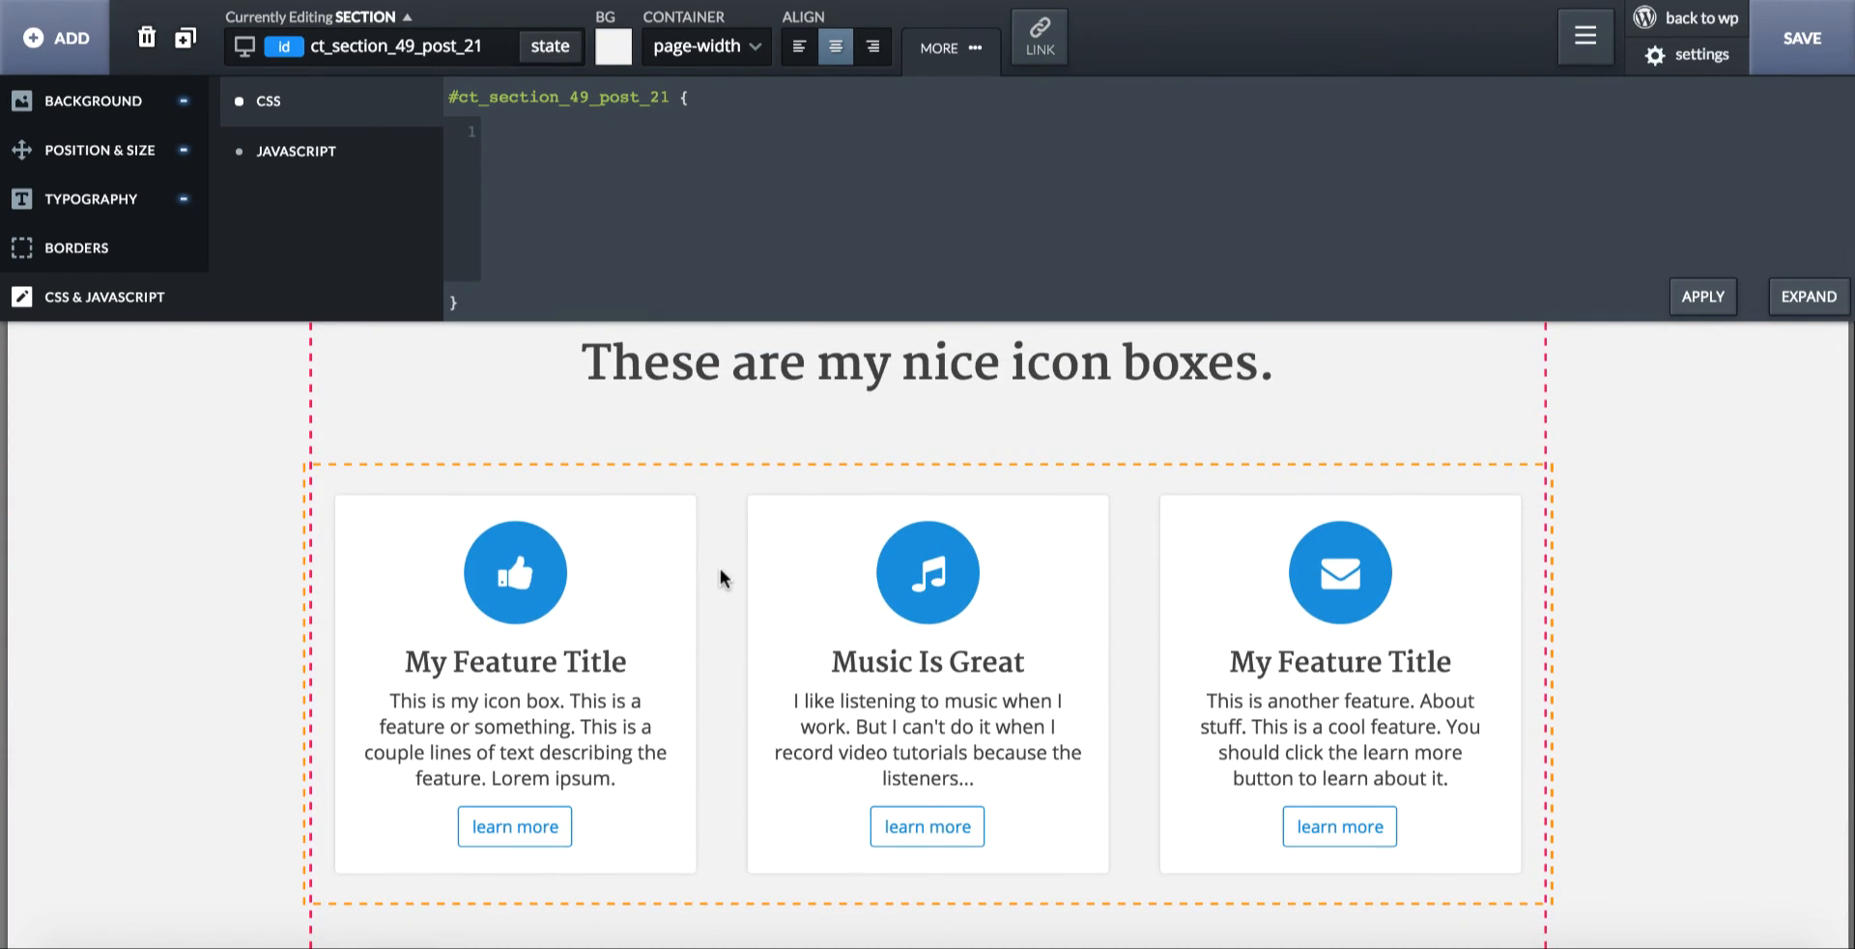
- Preview the icon_box class at Less than 992px and Less than 768px, and return to Less than 992px for editing its styles
left_click(936, 56)
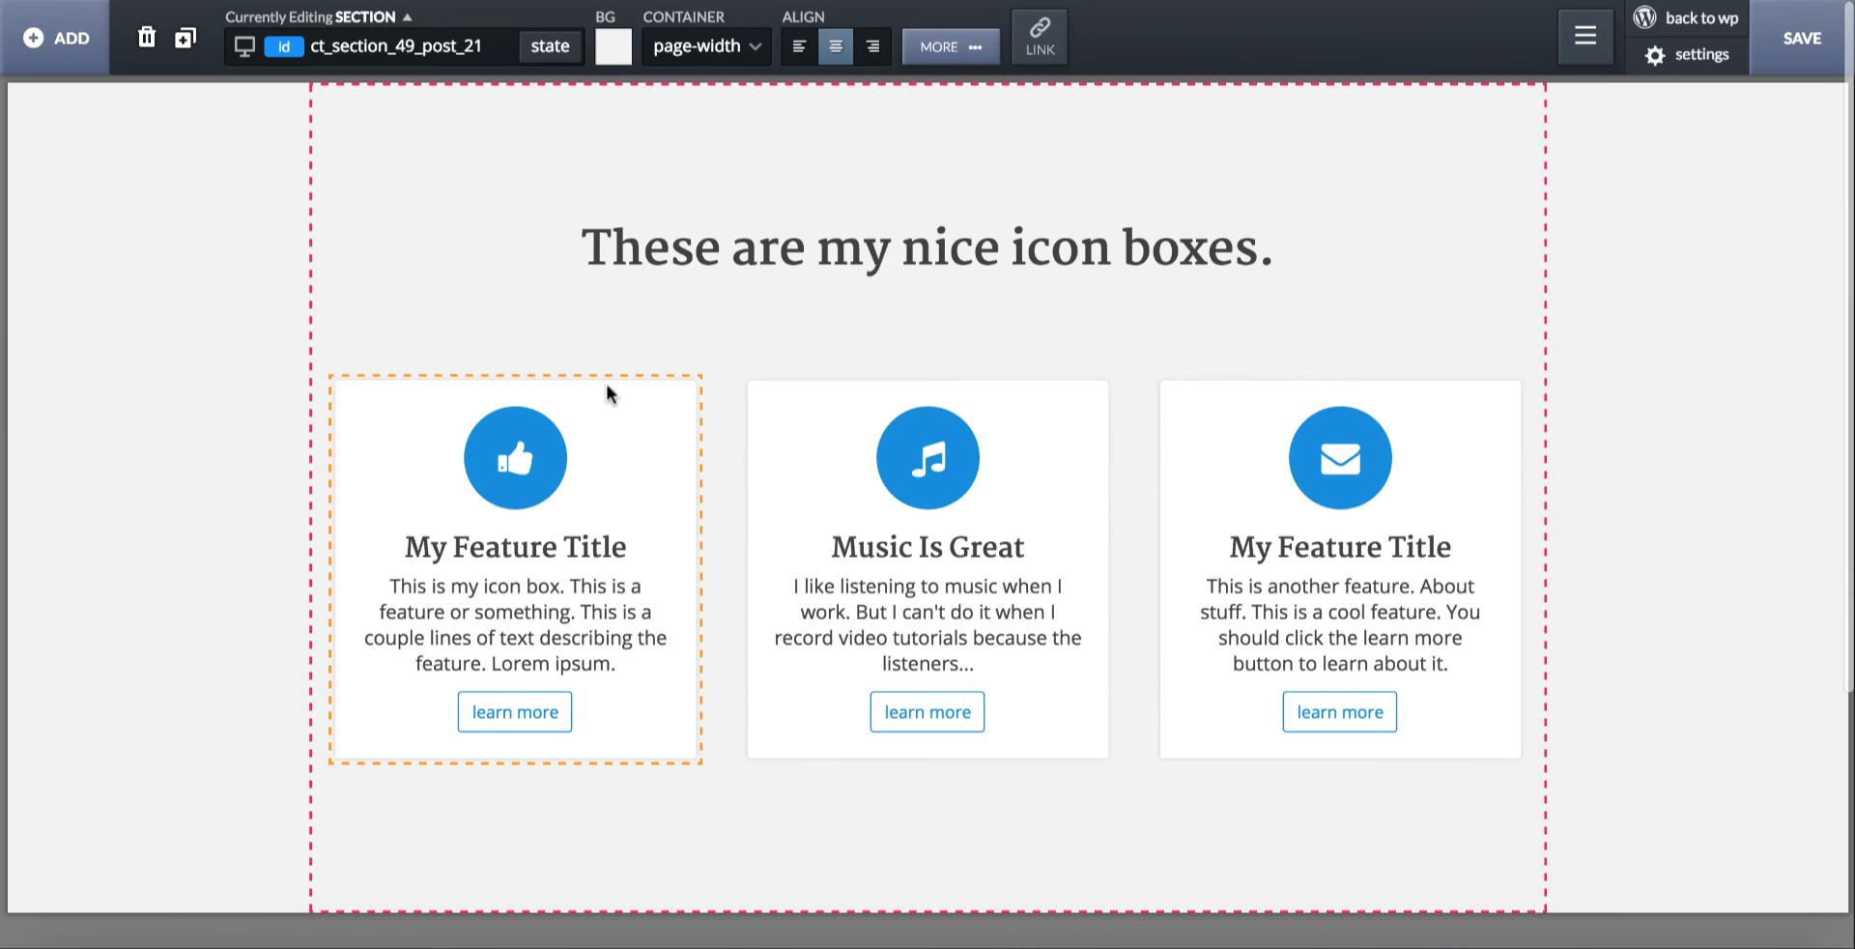
left_click(685, 425)
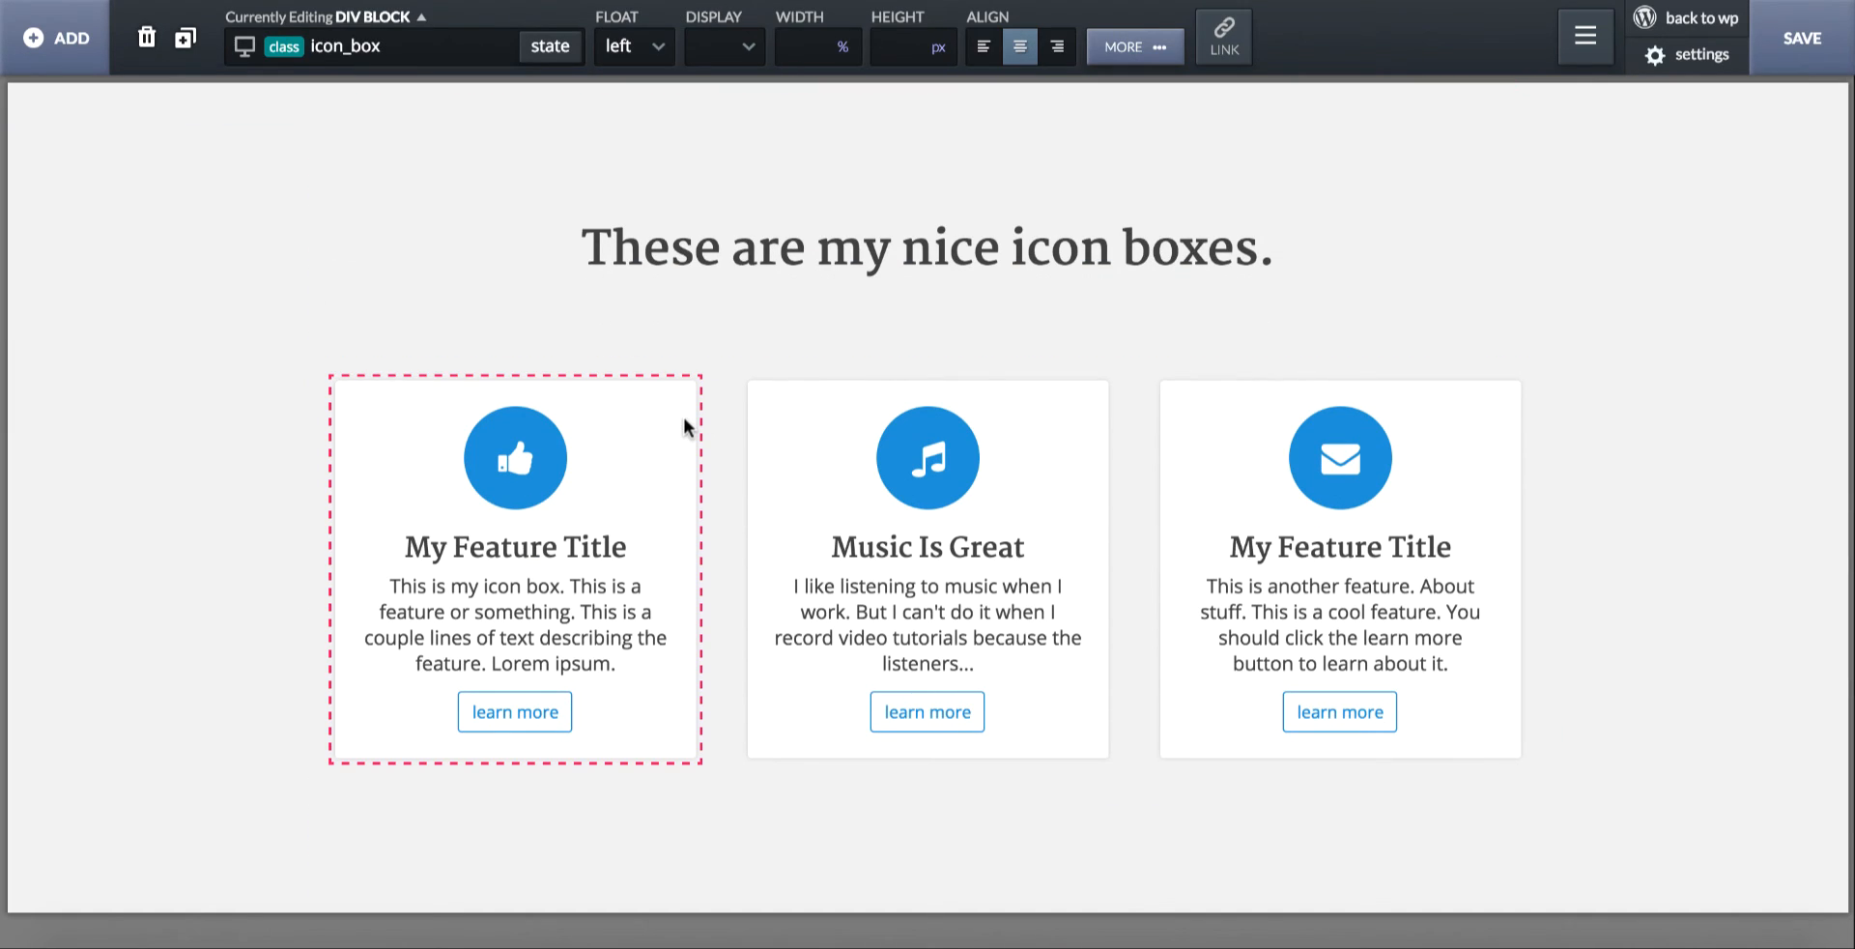
left_click(244, 46)
left_click(302, 121)
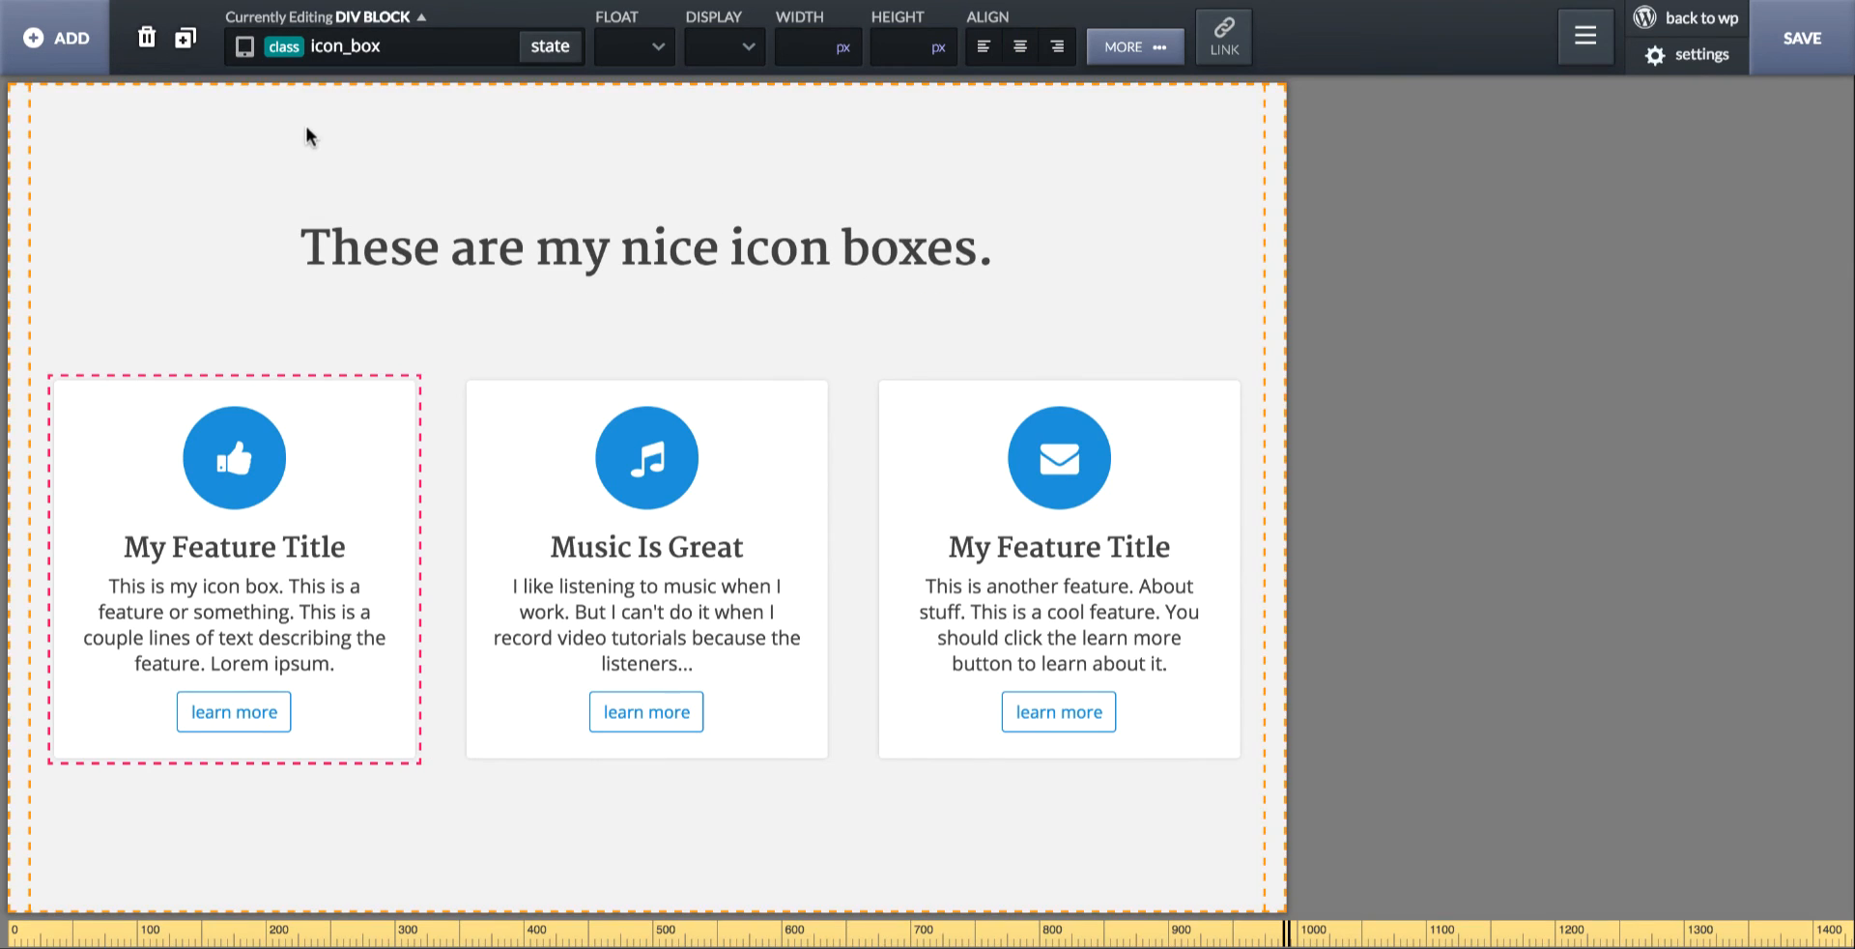
left_click(245, 46)
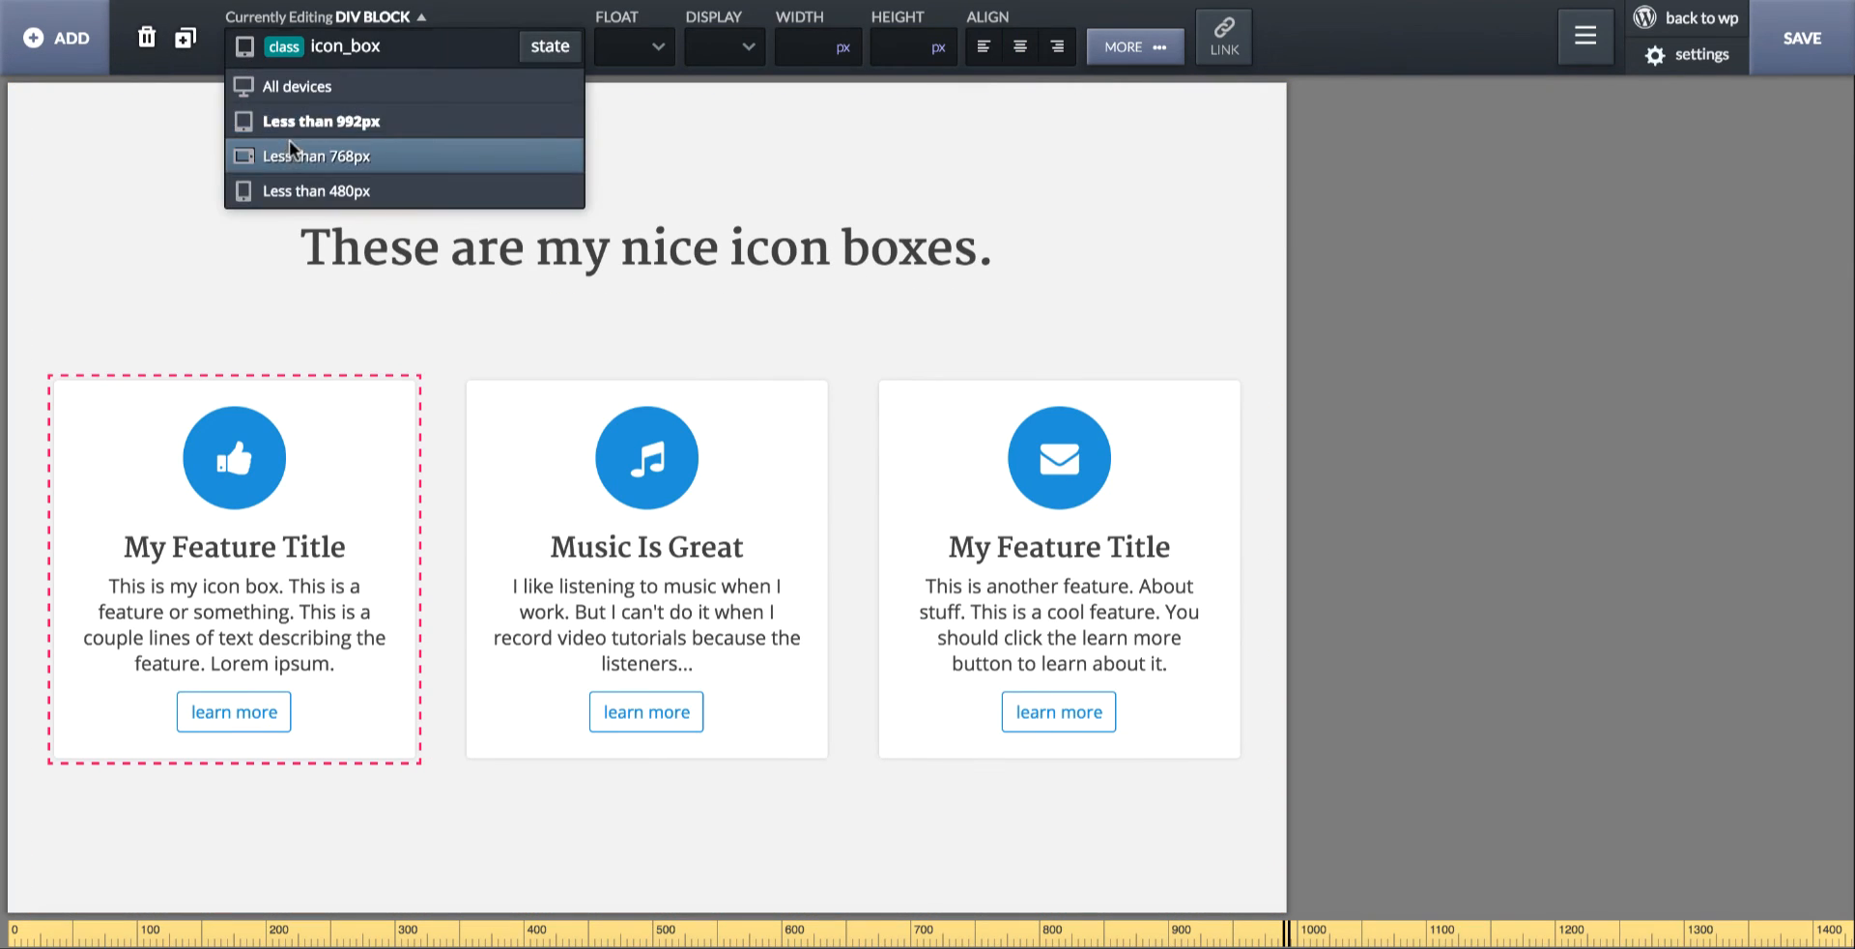
left_click(288, 145)
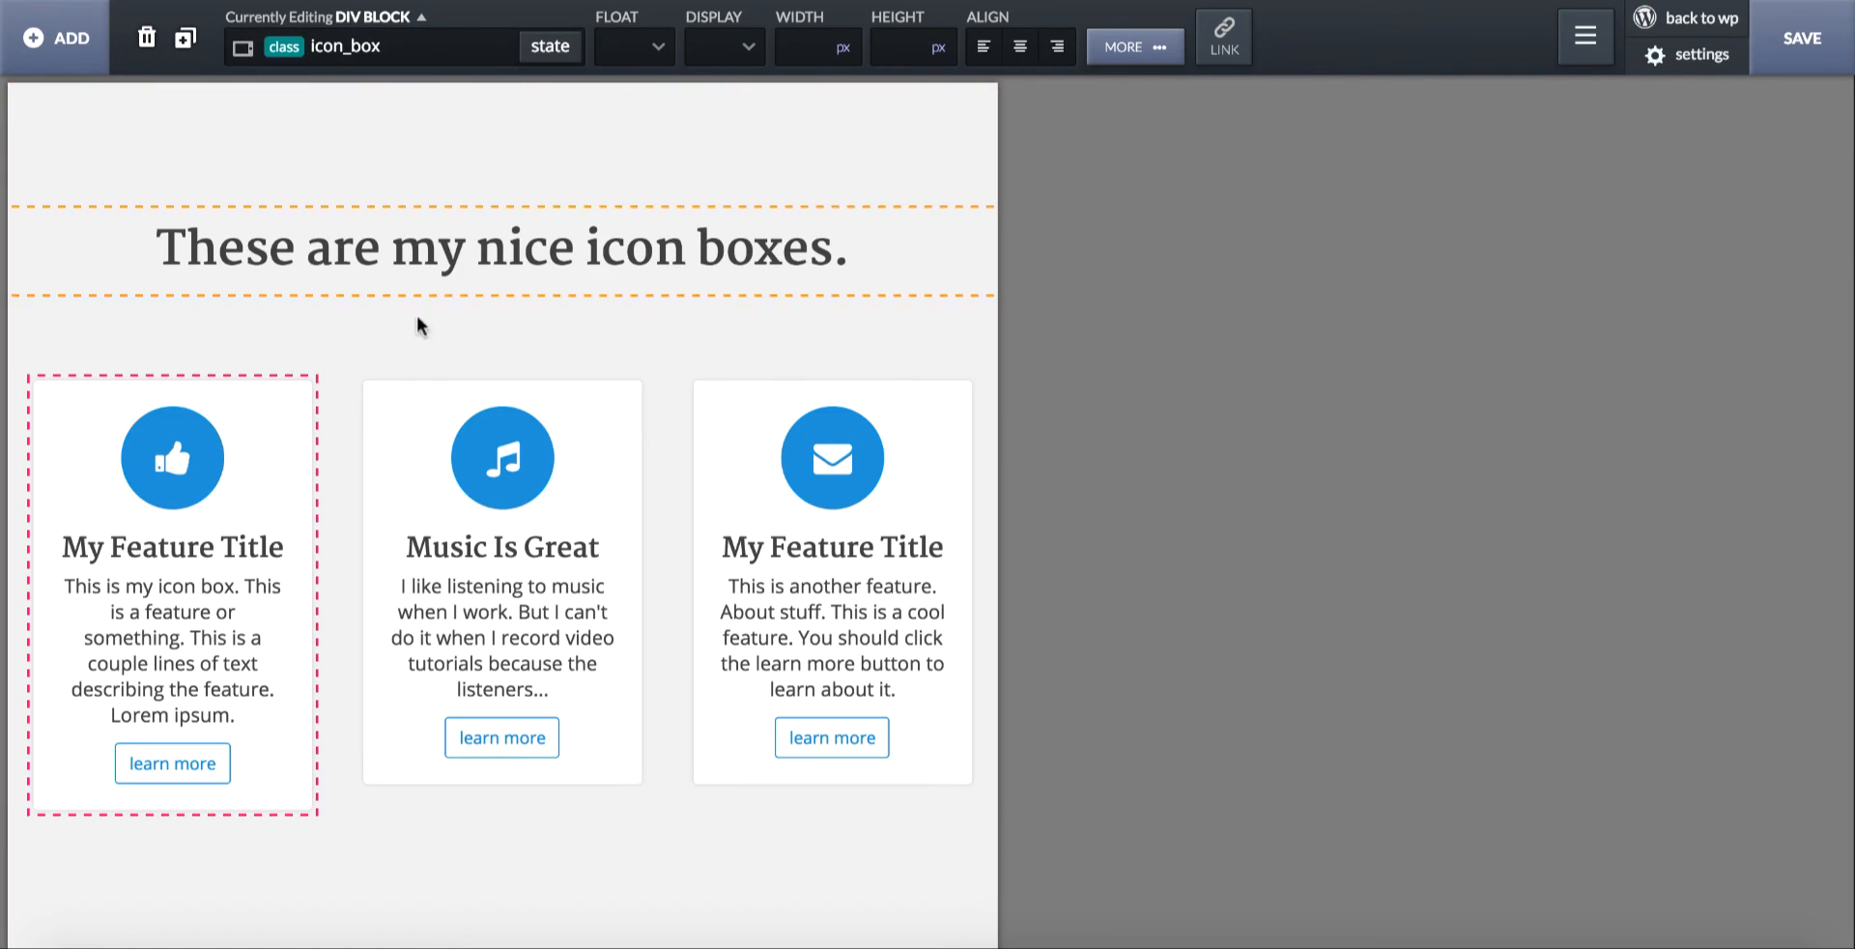
left_click(244, 46)
left_click(307, 121)
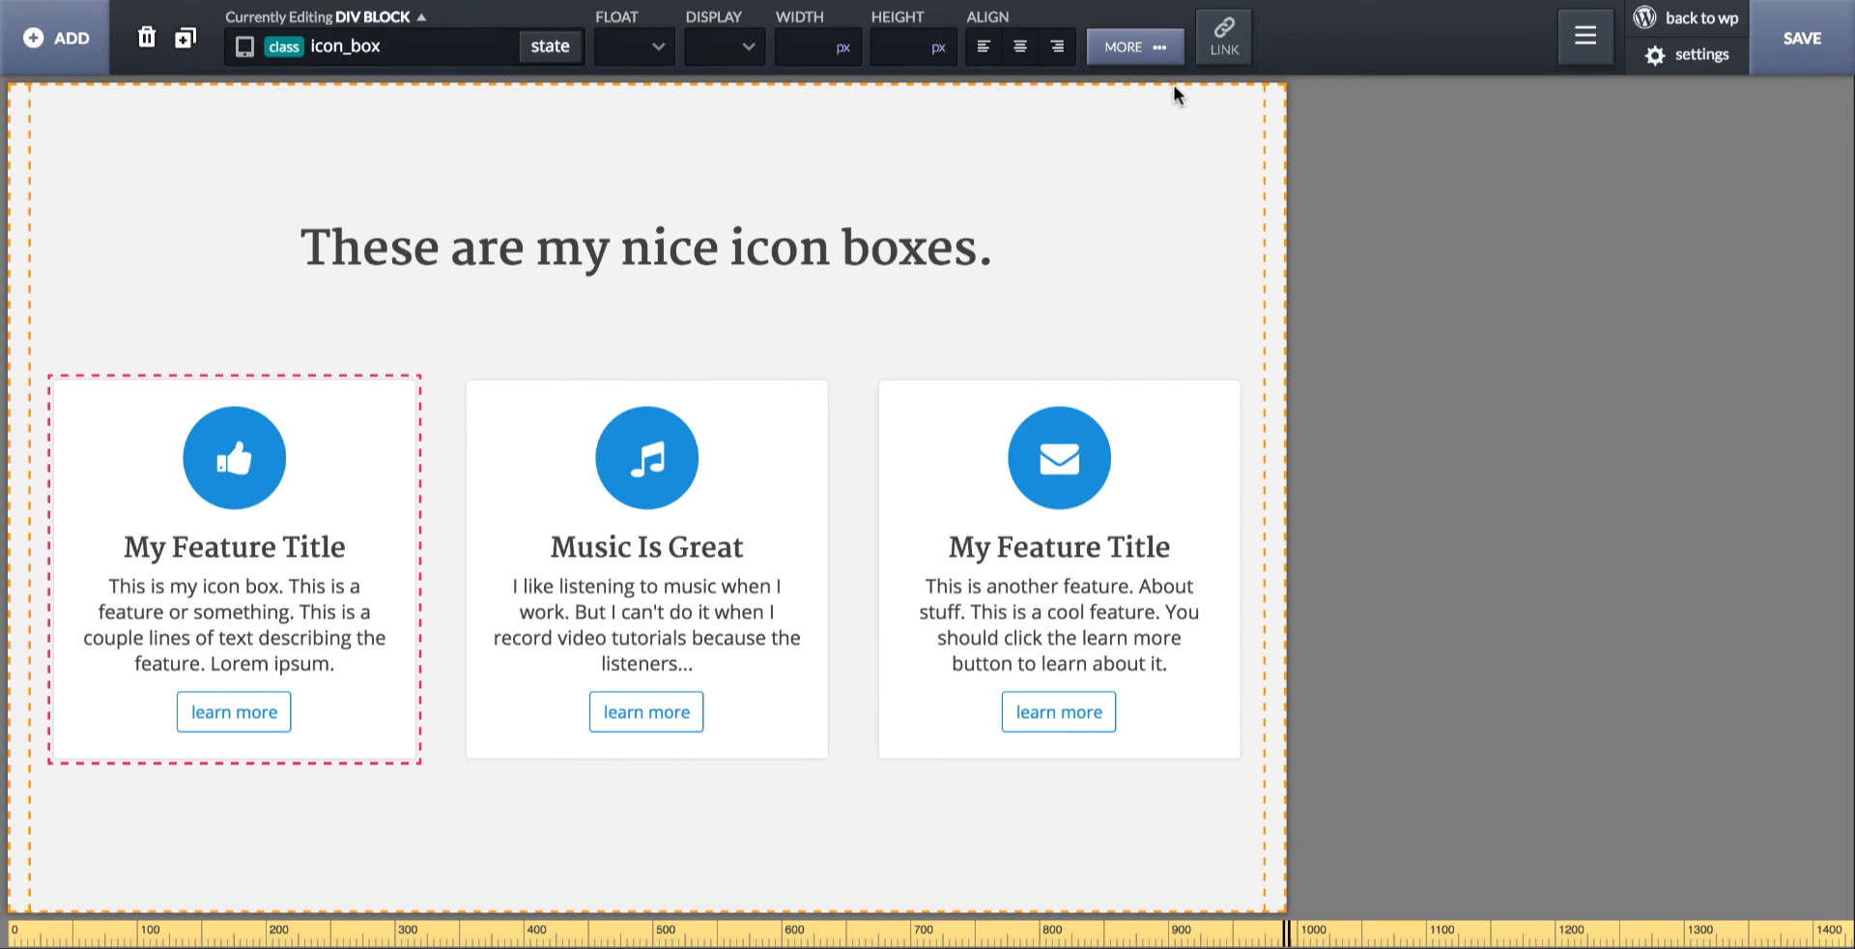
left_click(1099, 55)
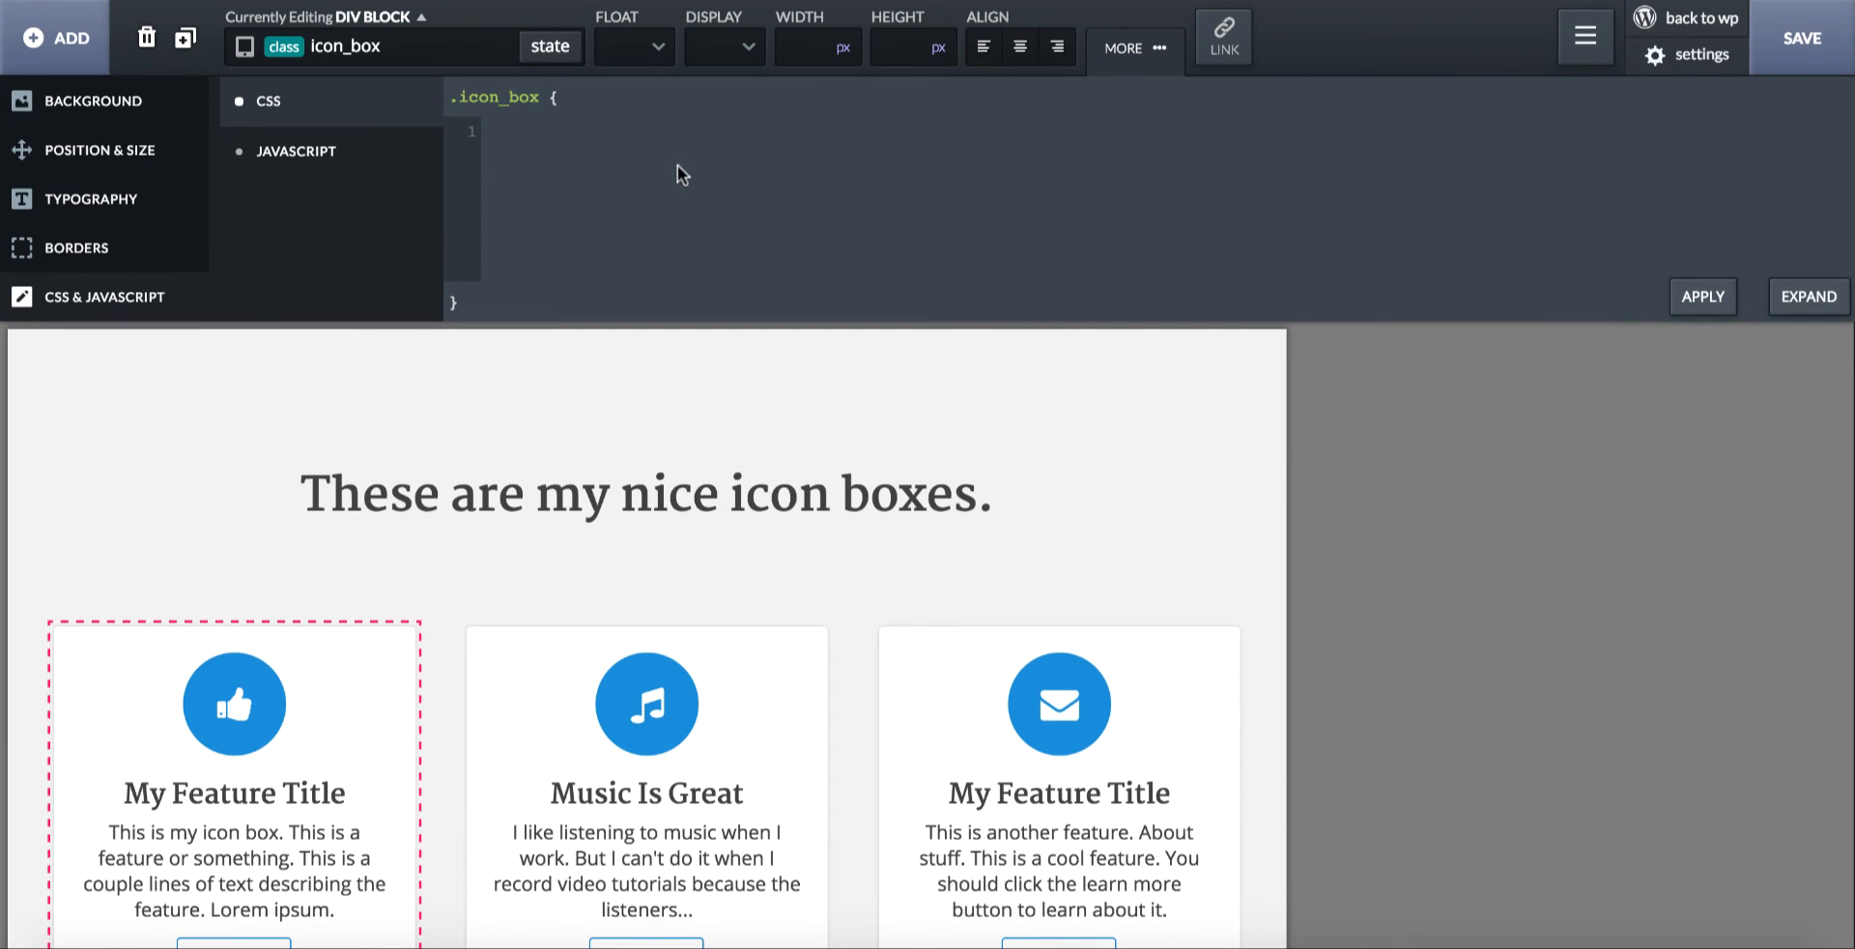
- Try a 100% width for the icon_box class at the Less than 992px breakpoint and clear the value again
left_click(841, 55)
left_click(847, 97)
left_click(802, 45)
type("100")
scroll(5, 485, "down", 2)
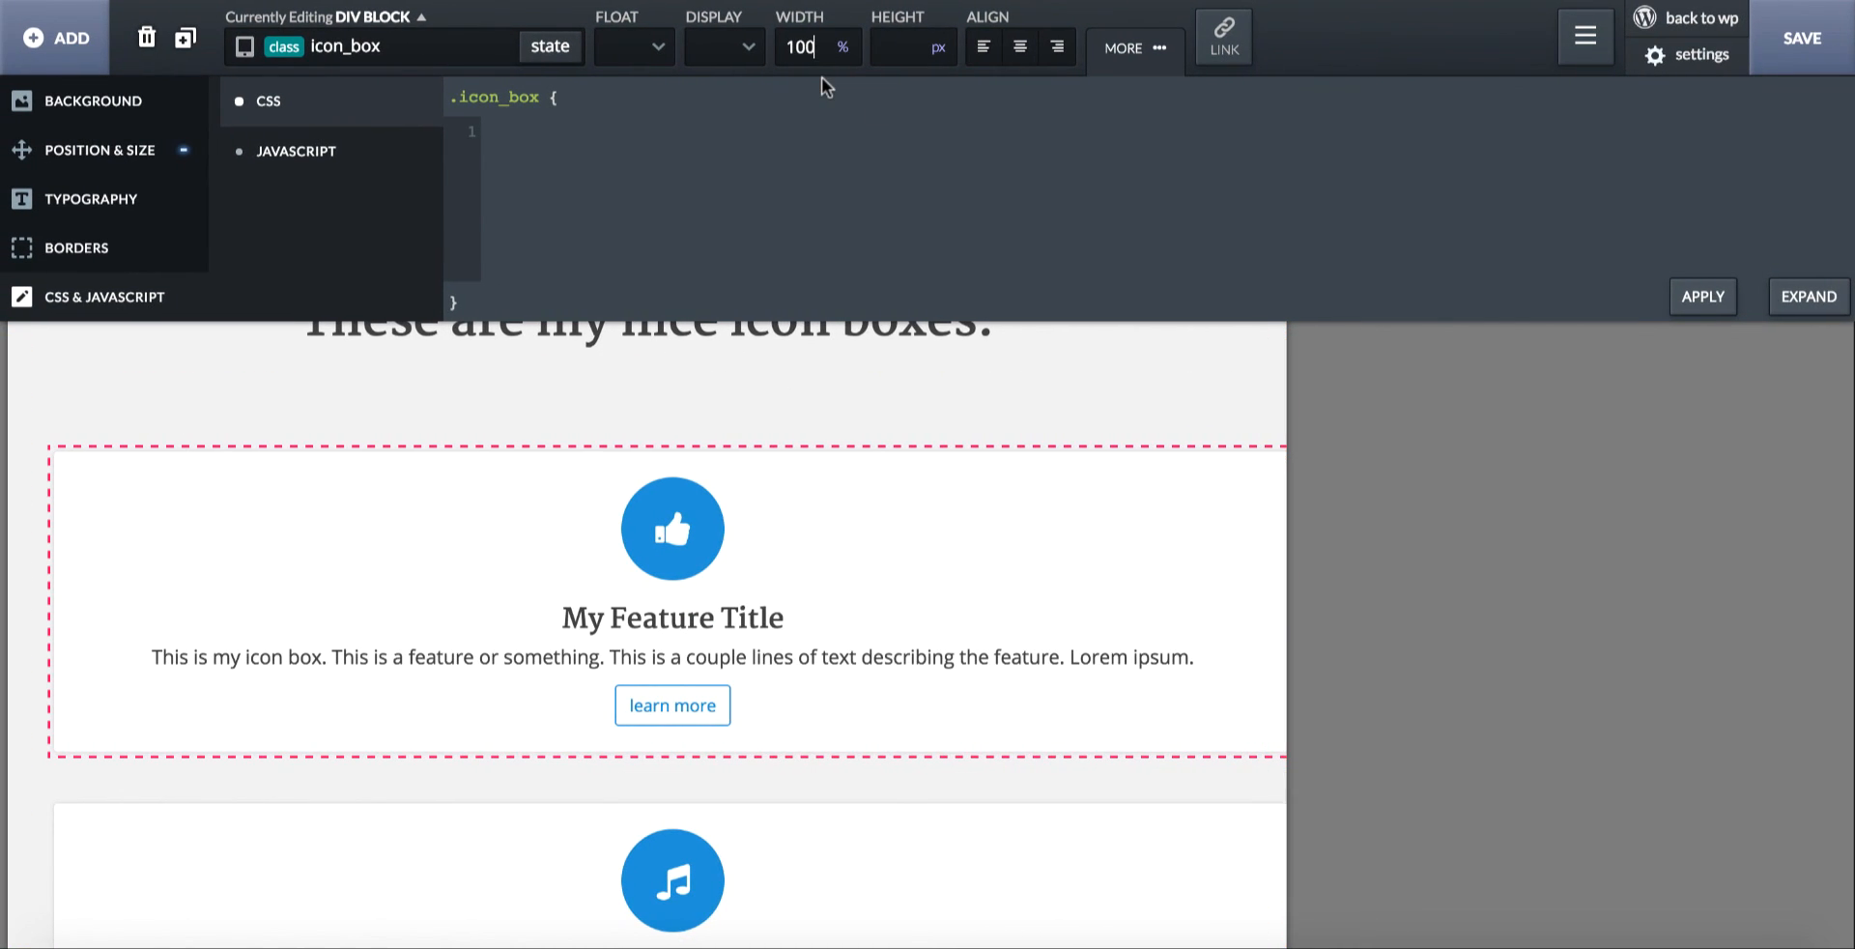
key("BackSpace")
key("BackSpace")
key("BackSpace")
- Add the custom CSS rule width: calc(100% - 40px); to the icon_box class at the Less than 992px breakpoint and check the boxes
left_click(658, 176)
type("calc")
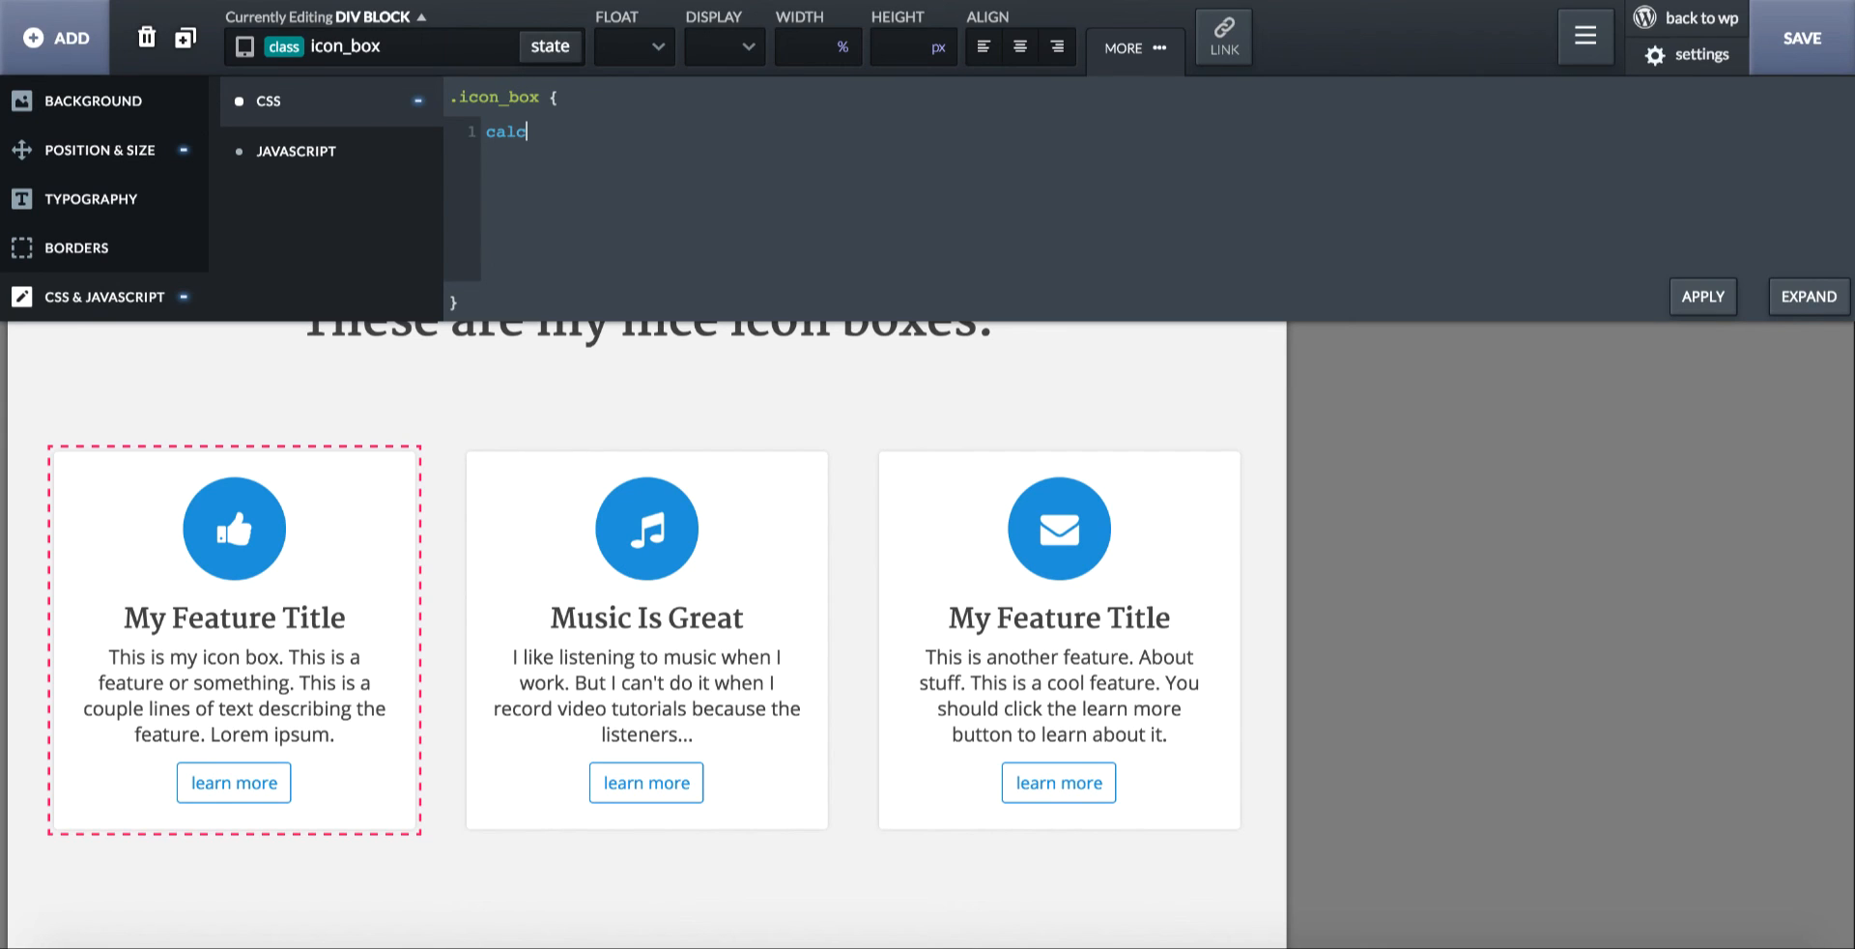
key("BackSpace")
key("BackSpace")
key("BackSpace")
key("BackSpace")
key("BackSpace")
type("width: calc(100% -")
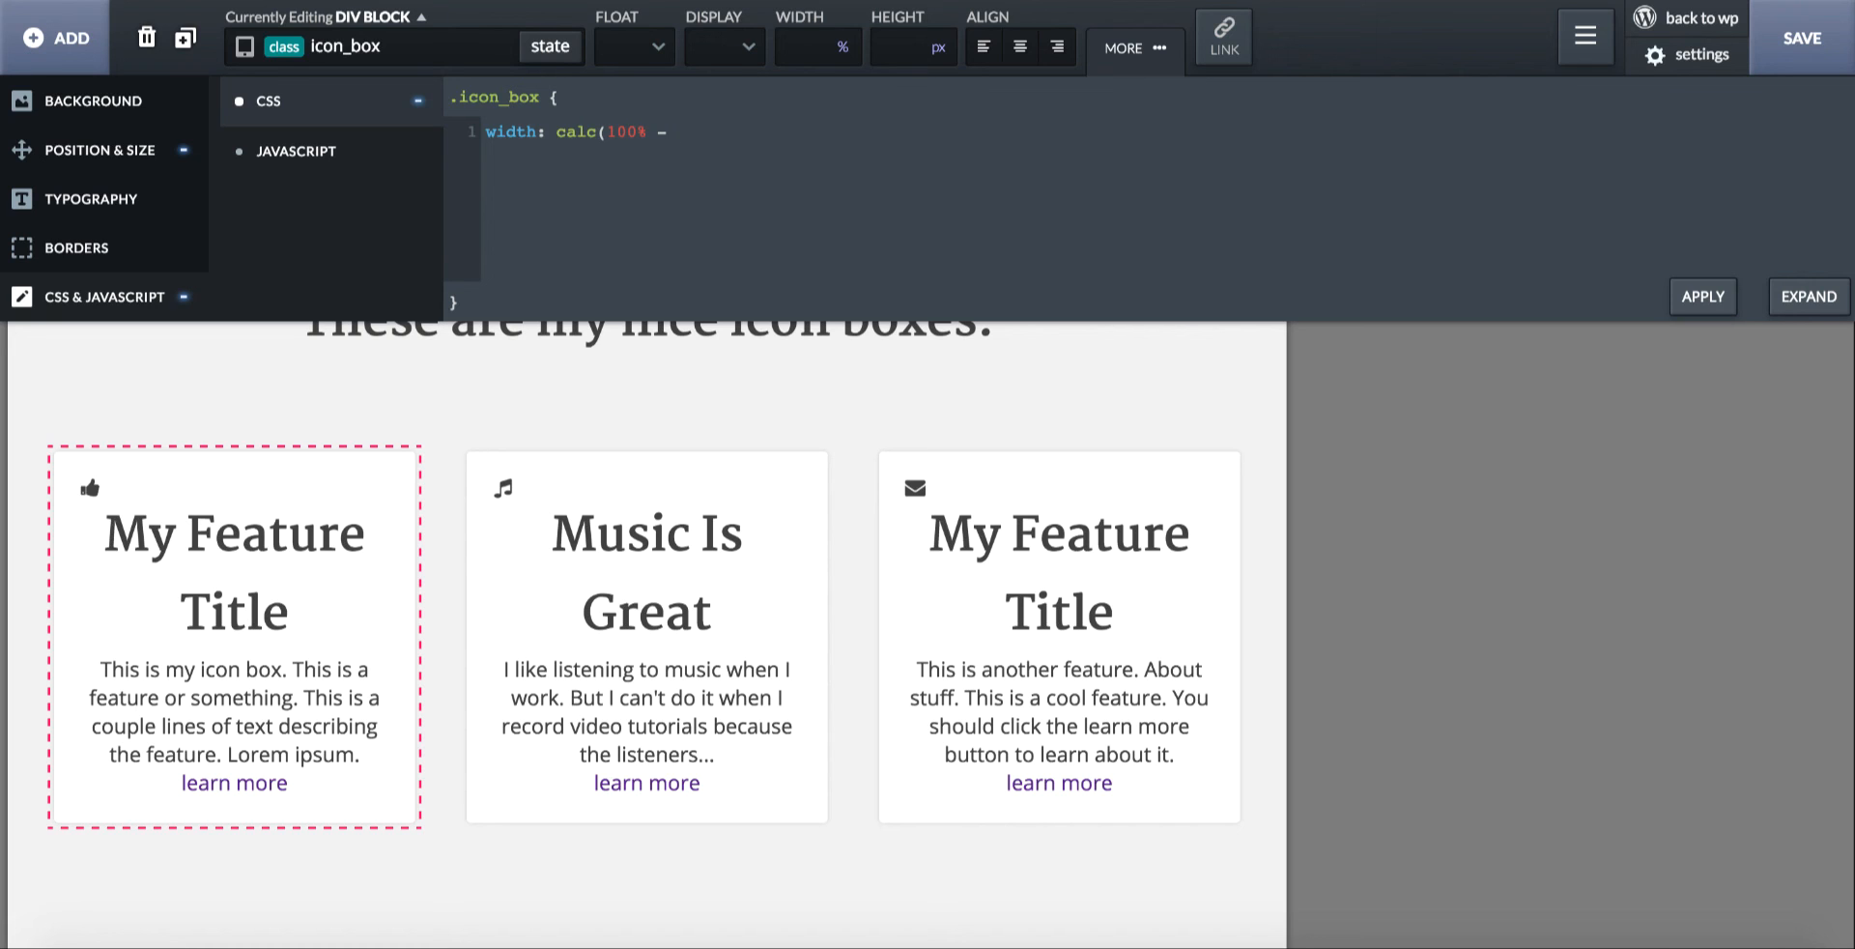
type("40px);")
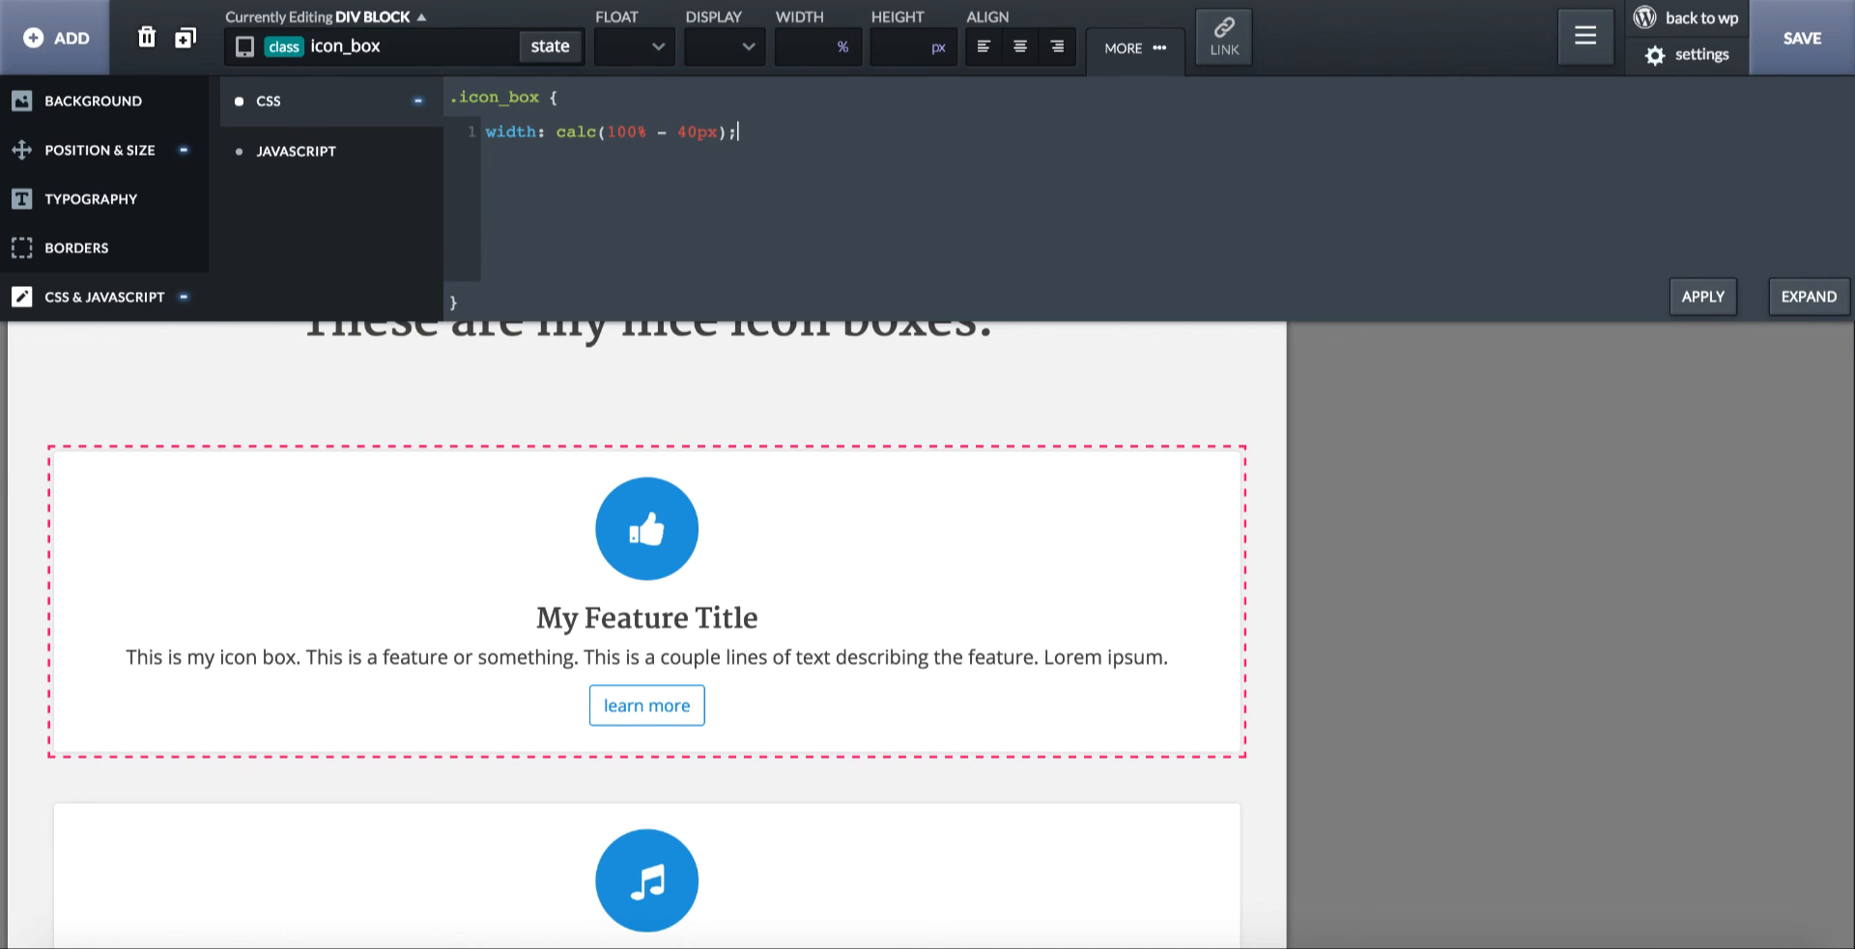
scroll(665, 394, "down", 8)
scroll(665, 394, "up", 5)
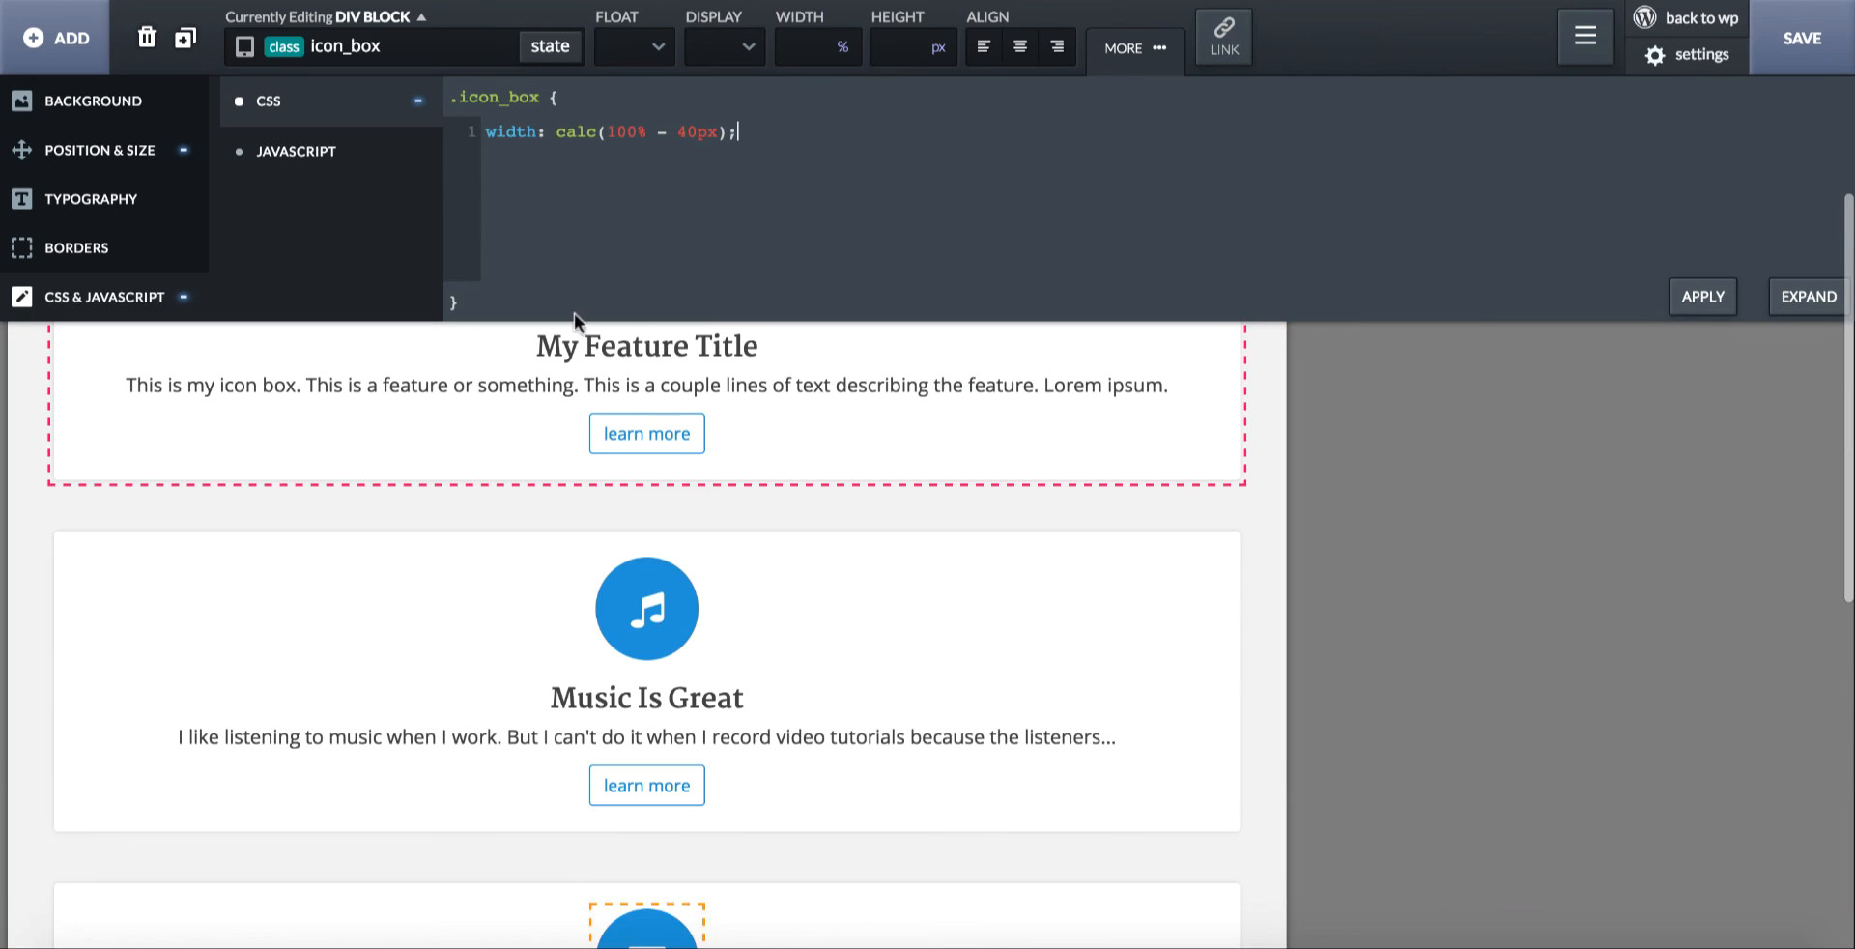
- Preview the icon_box class at the narrow phone-width breakpoint and inspect the heading and all three stacked icon boxes
left_click(267, 58)
left_click(280, 189)
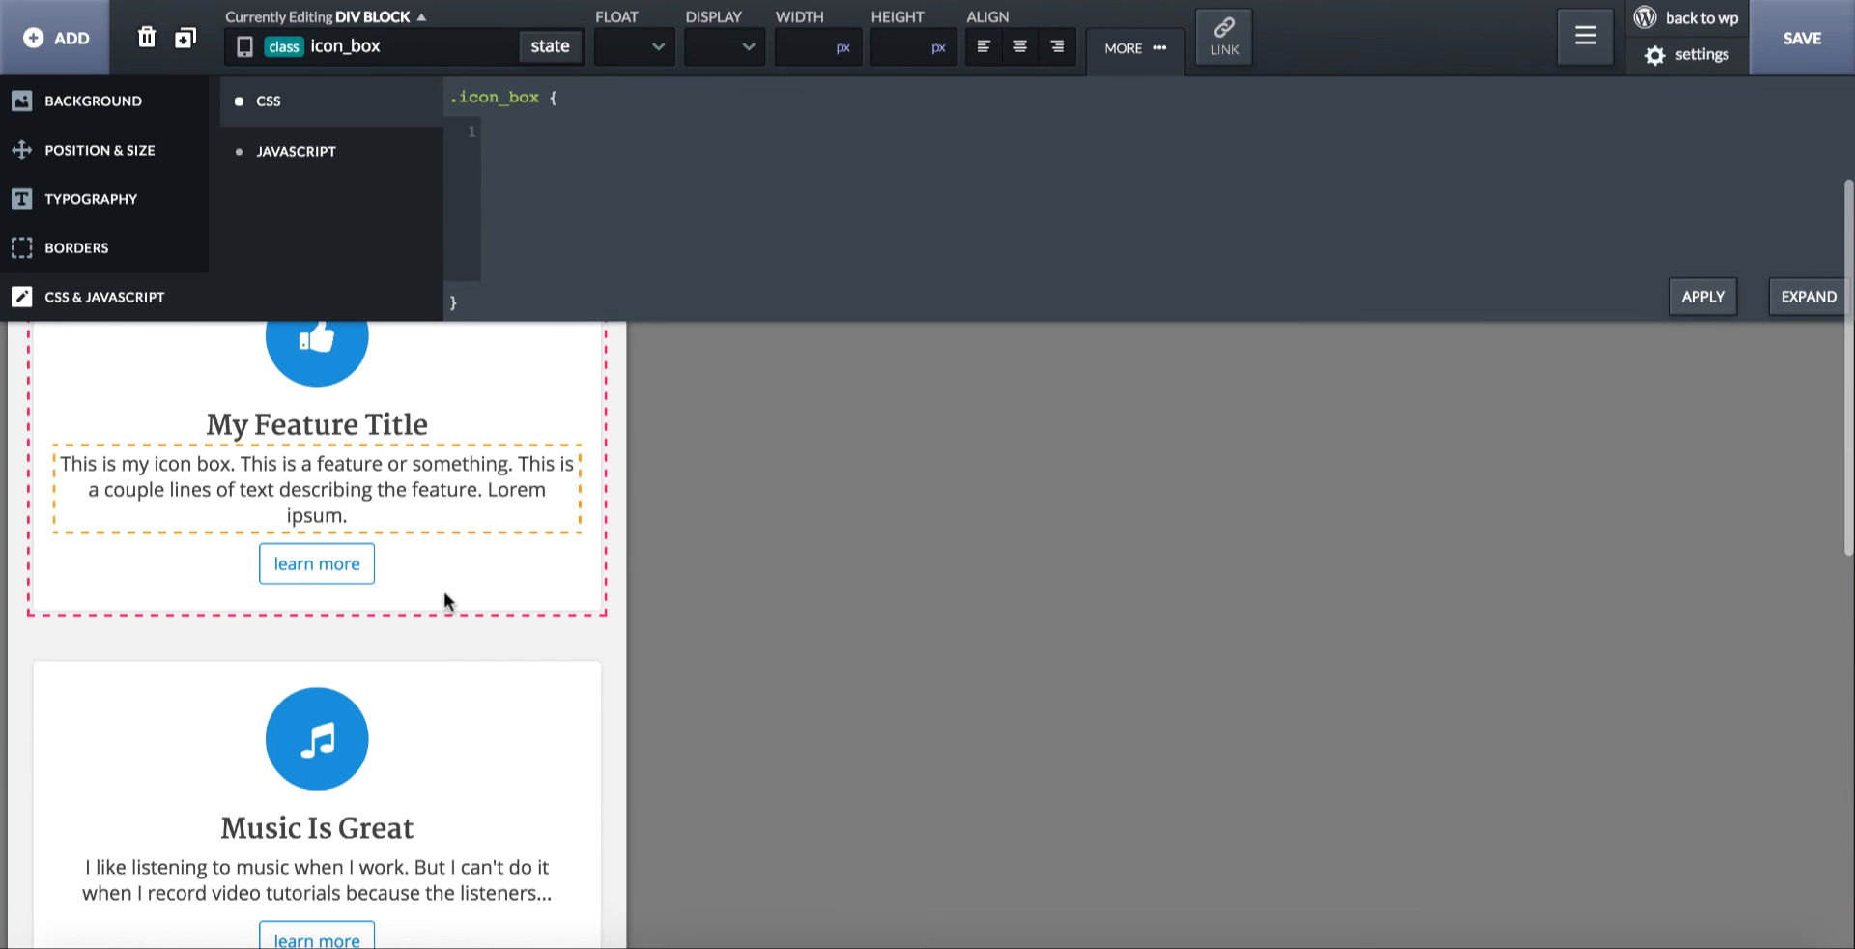
scroll(444, 592, "down", 3)
scroll(444, 594, "down", 6)
scroll(483, 512, "up", 10)
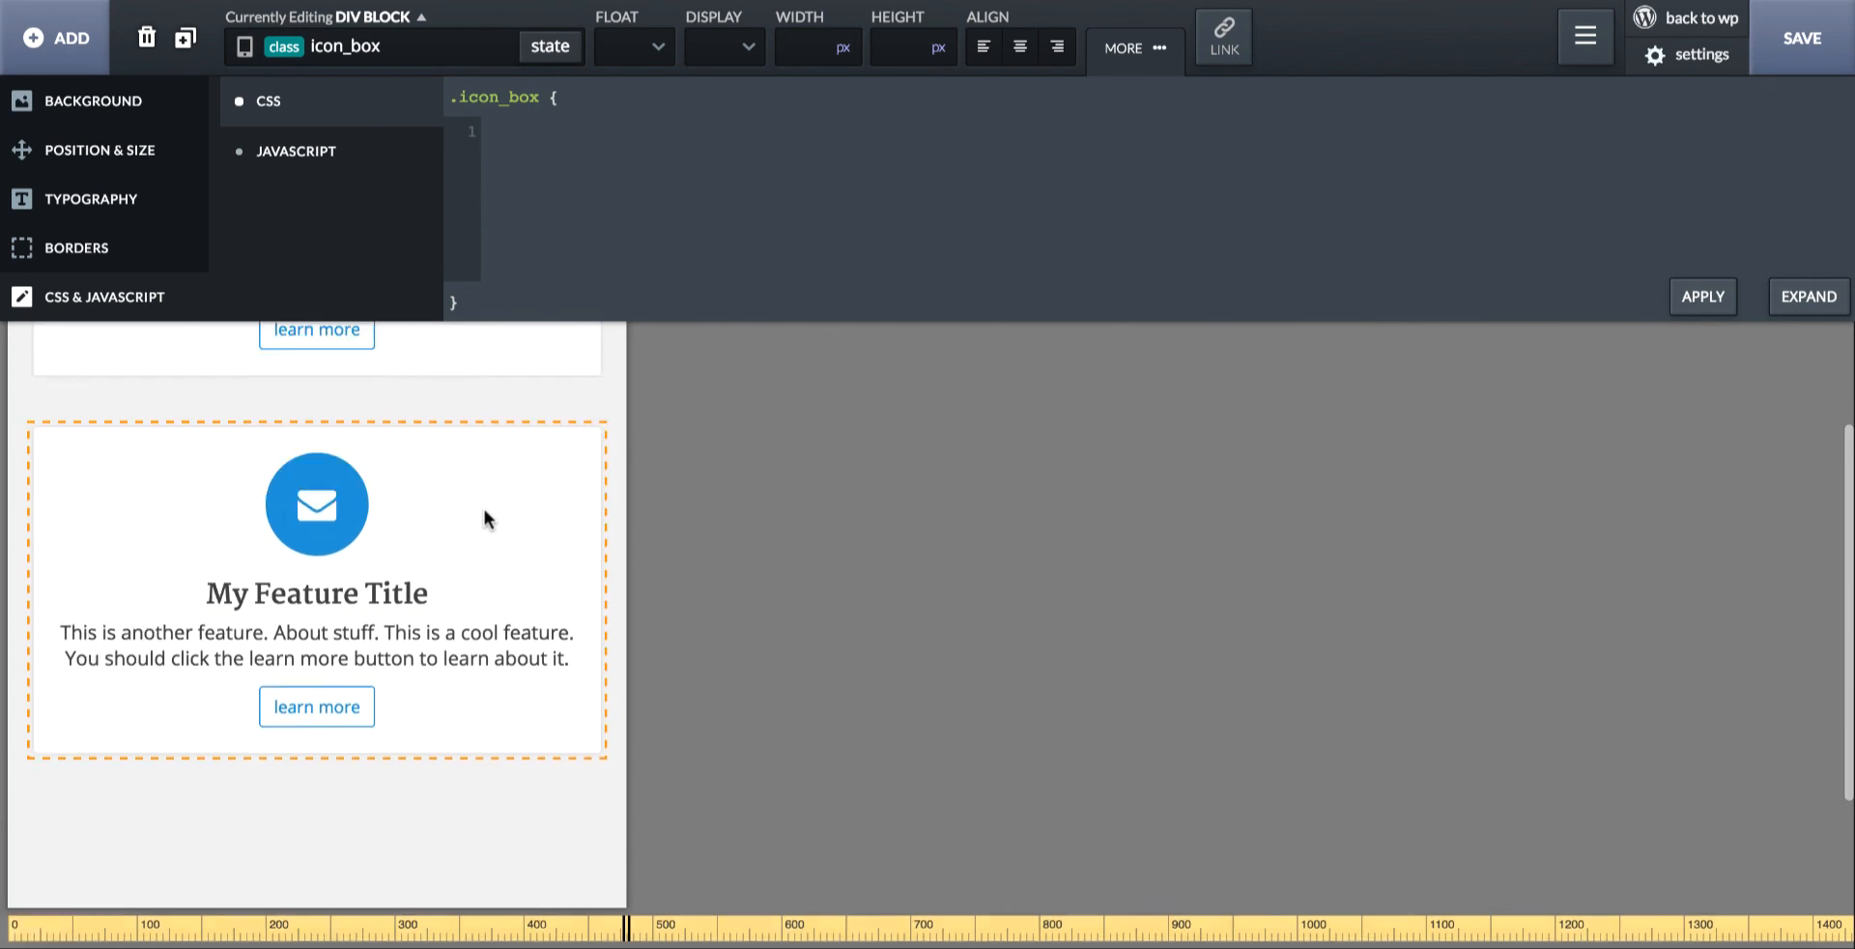
scroll(484, 509, "down", 6)
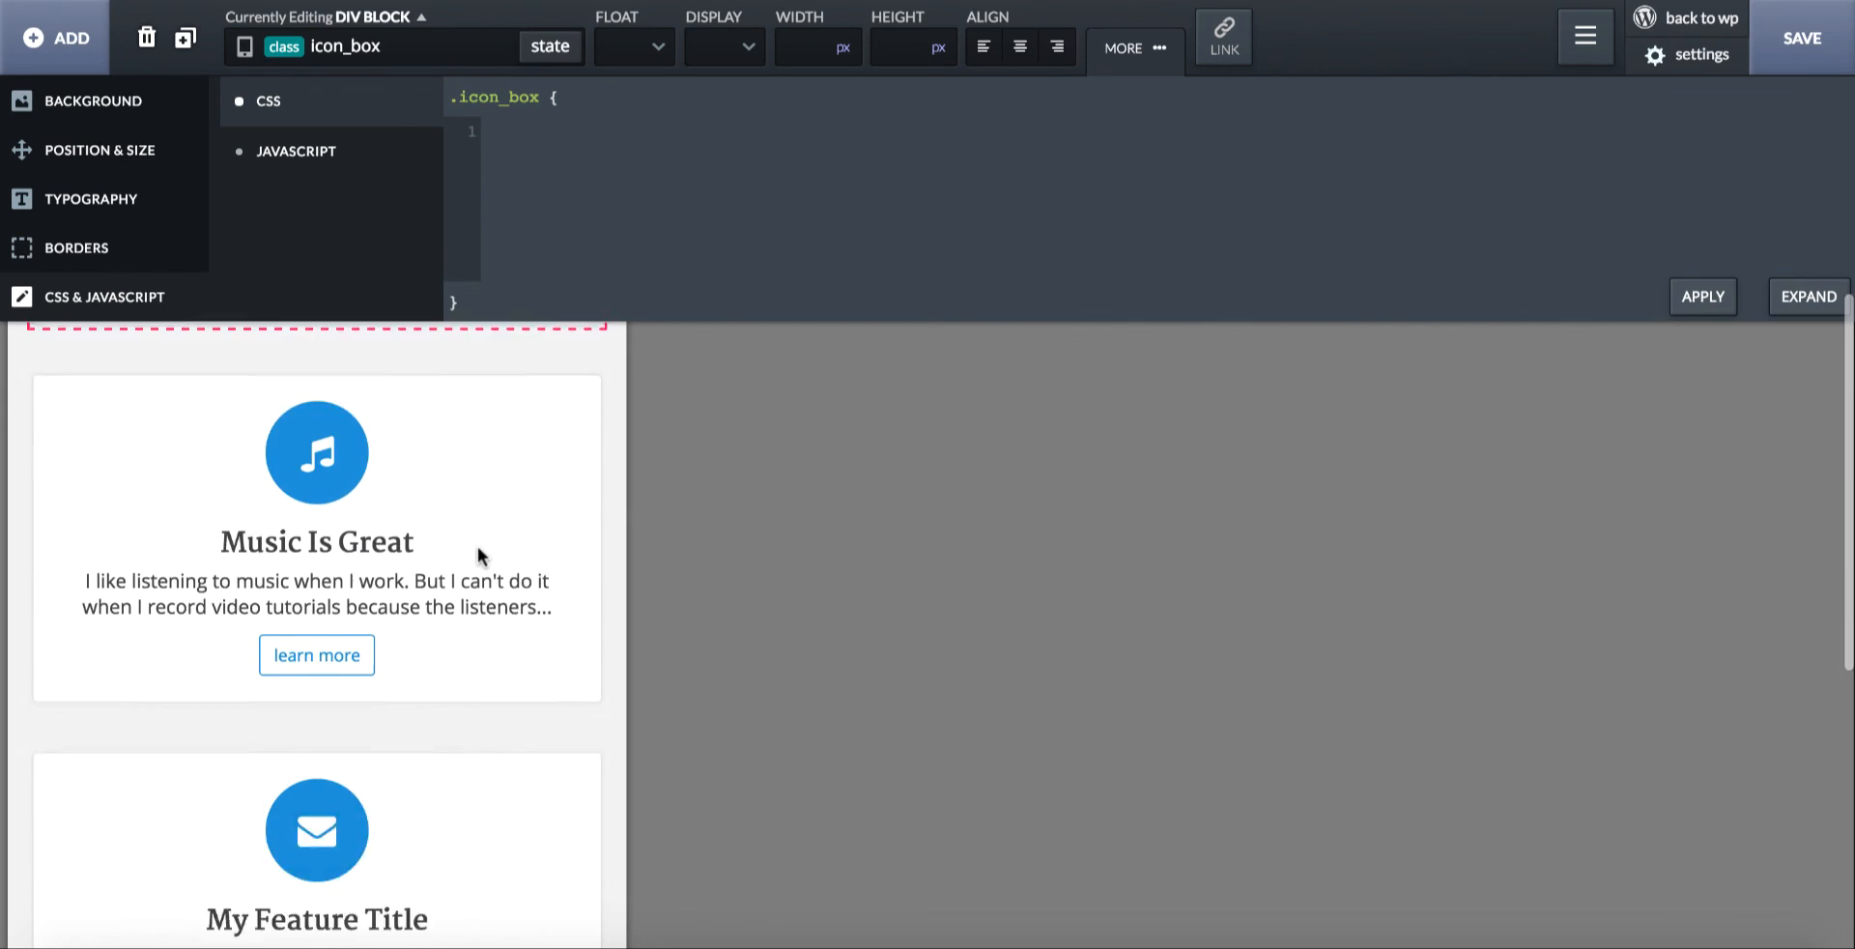
scroll(477, 547, "up", 8)
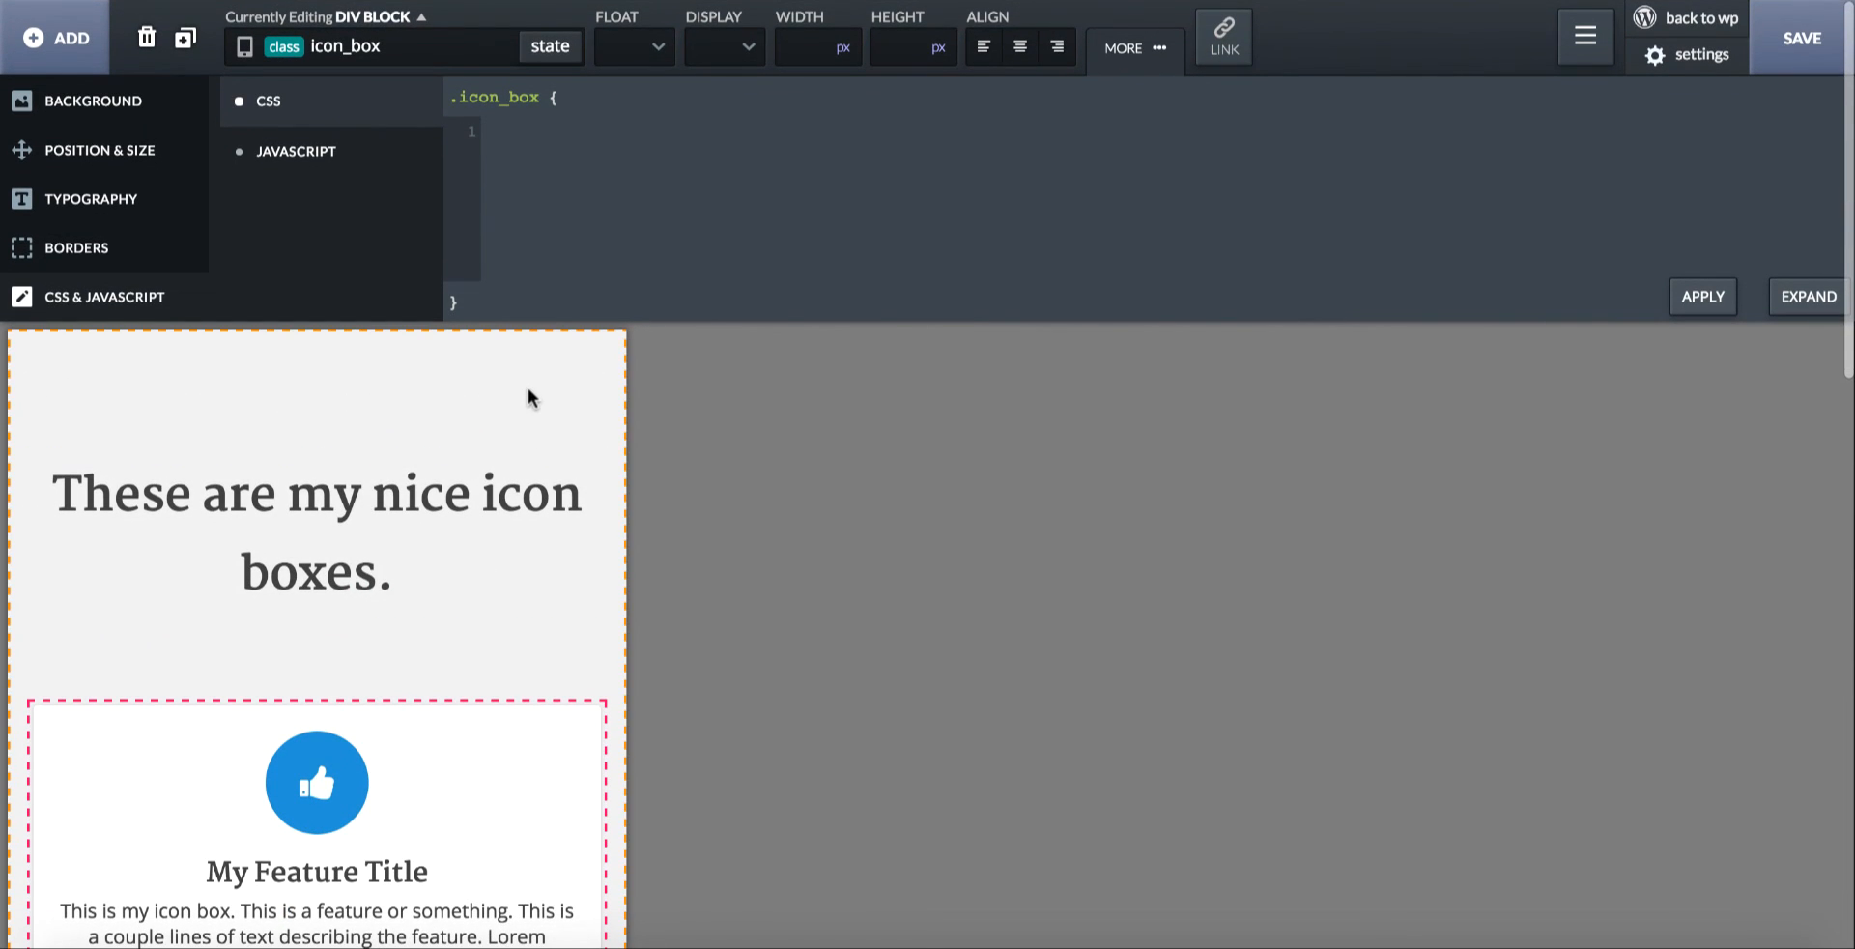